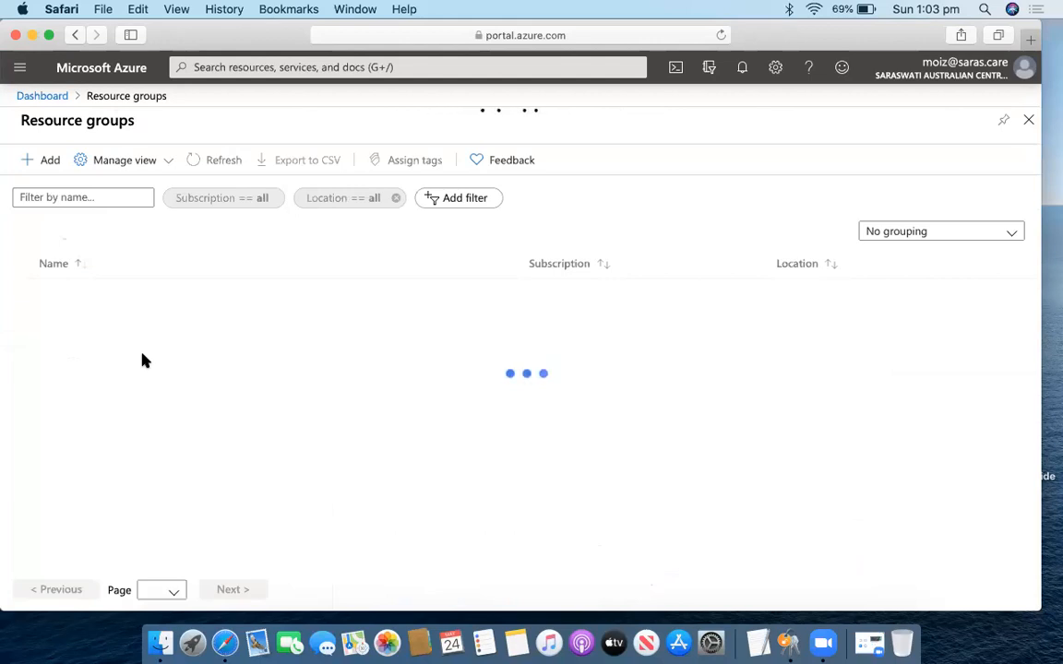
# Start a new resource group named test2, then reload the portal page.
pyautogui.click(44, 164)
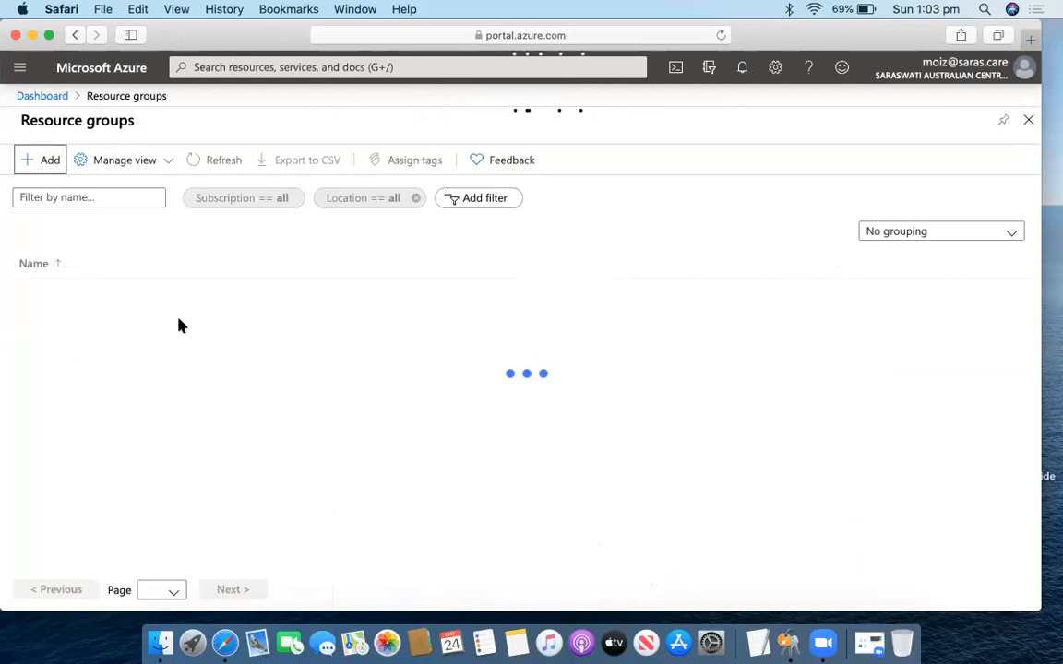
pyautogui.click(310, 327)
pyautogui.write('test2')
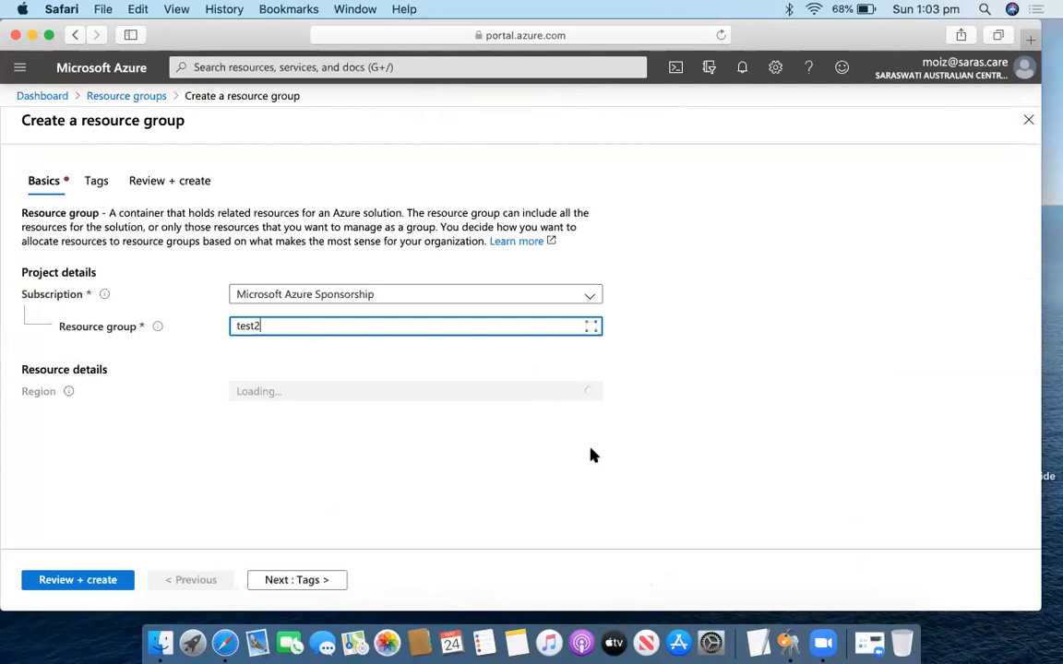
pyautogui.click(720, 35)
# Leave the page and reload the portal until the expired session recovers.
pyautogui.click(644, 241)
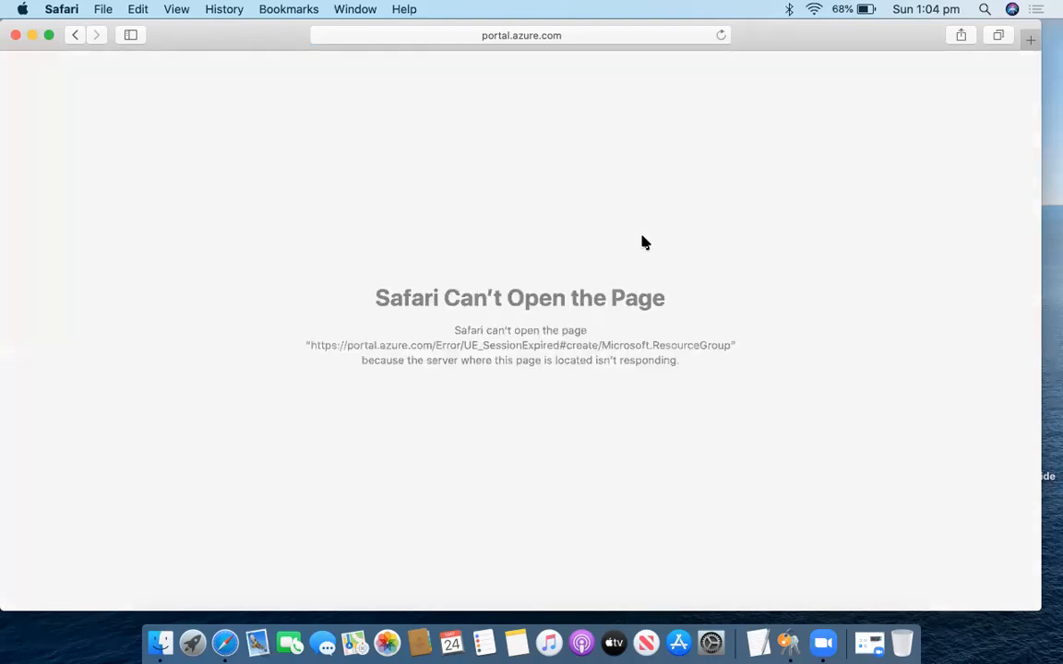
pyautogui.click(722, 41)
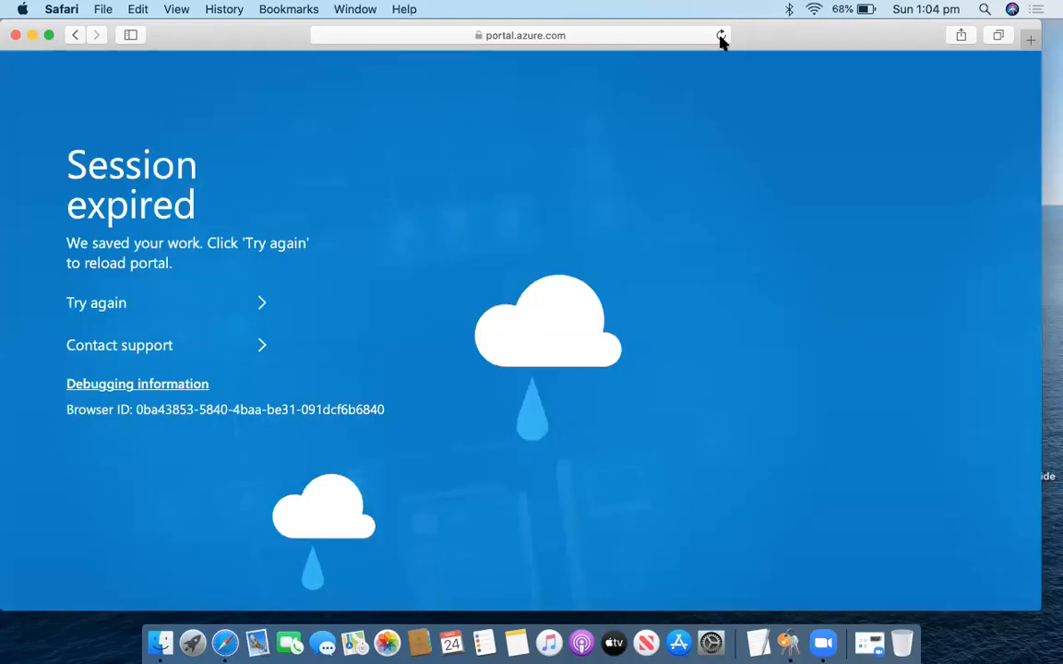
pyautogui.click(166, 310)
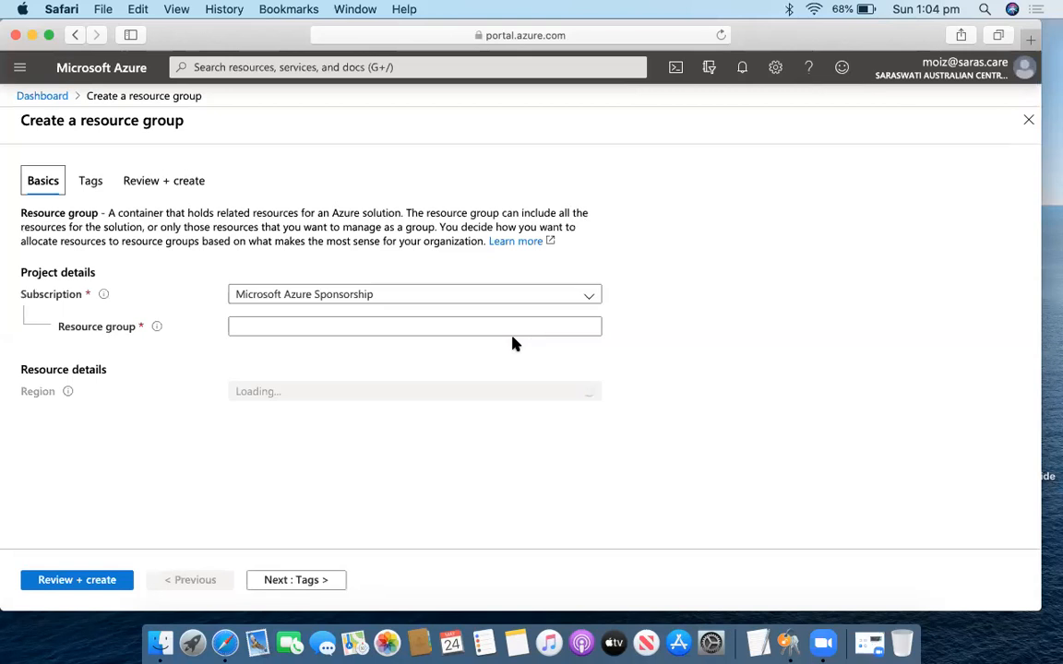
# Create resource group test2 in (Asia Pacific) Australia East through Review + create.
pyautogui.click(441, 327)
pyautogui.write('test2')
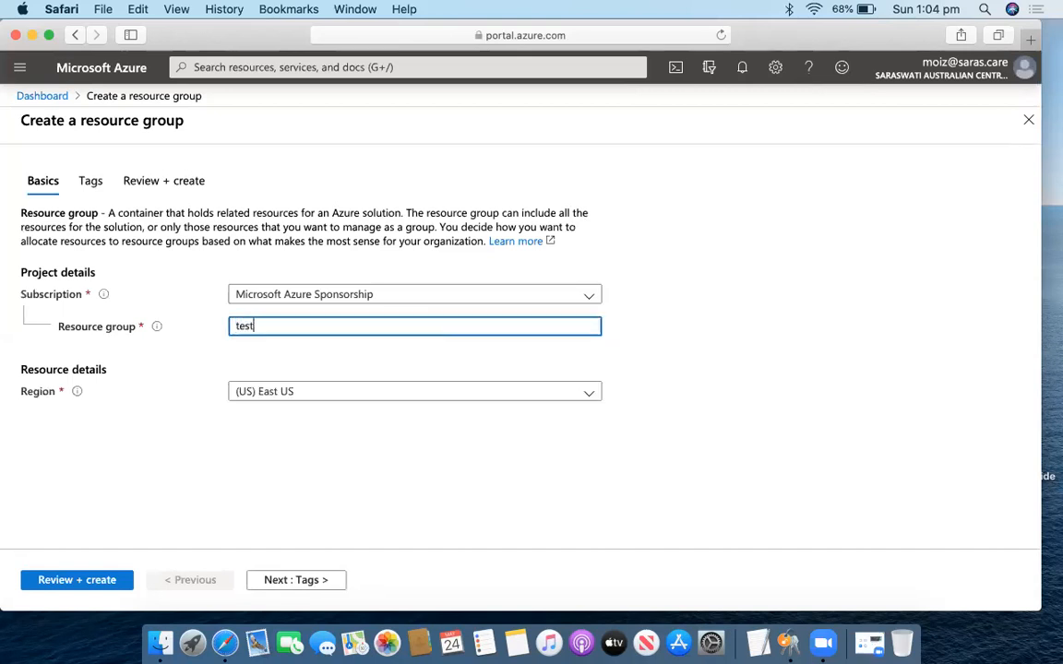
pyautogui.click(343, 394)
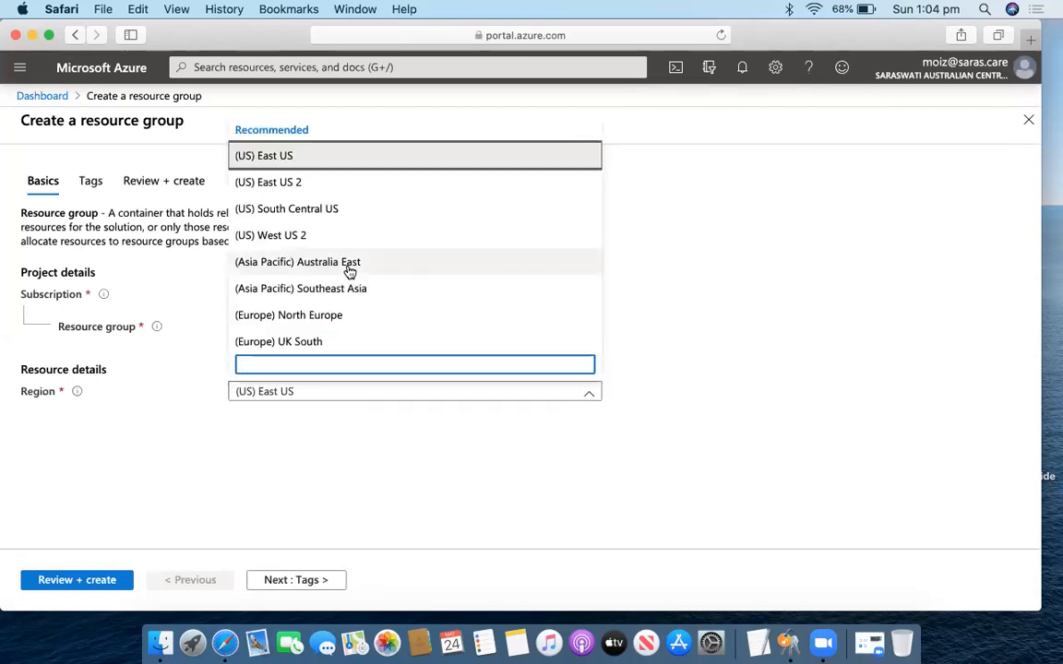
pyautogui.scroll(-3, 345, 203)
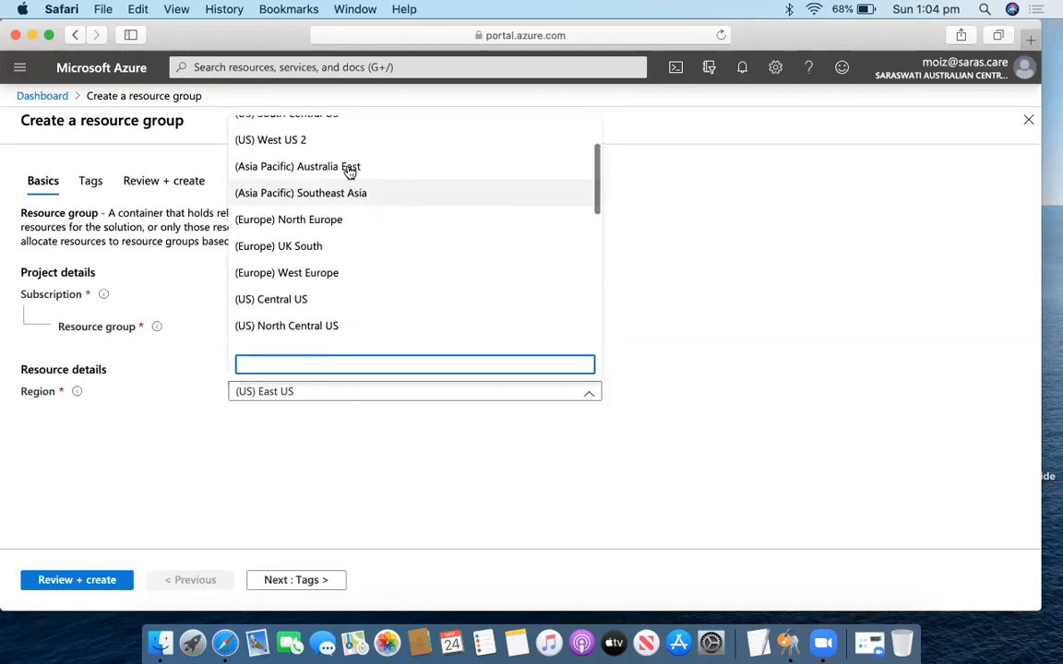
pyautogui.click(348, 166)
pyautogui.click(107, 579)
pyautogui.click(52, 582)
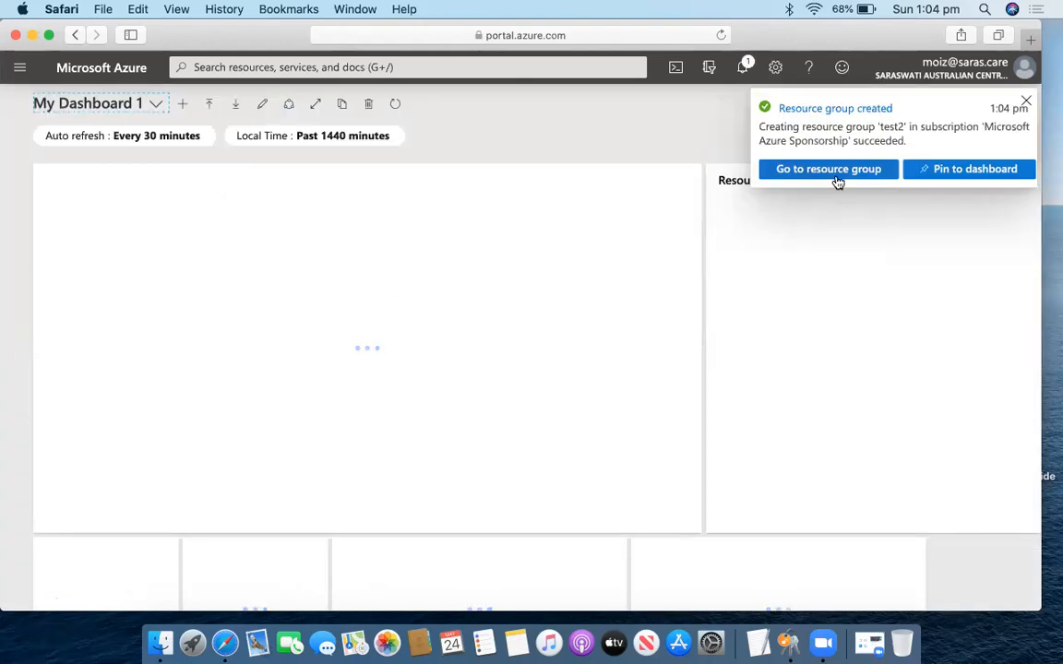
# In resource group test2, start a Windows Server 2016 Datacenter VM named DD1.
pyautogui.click(836, 177)
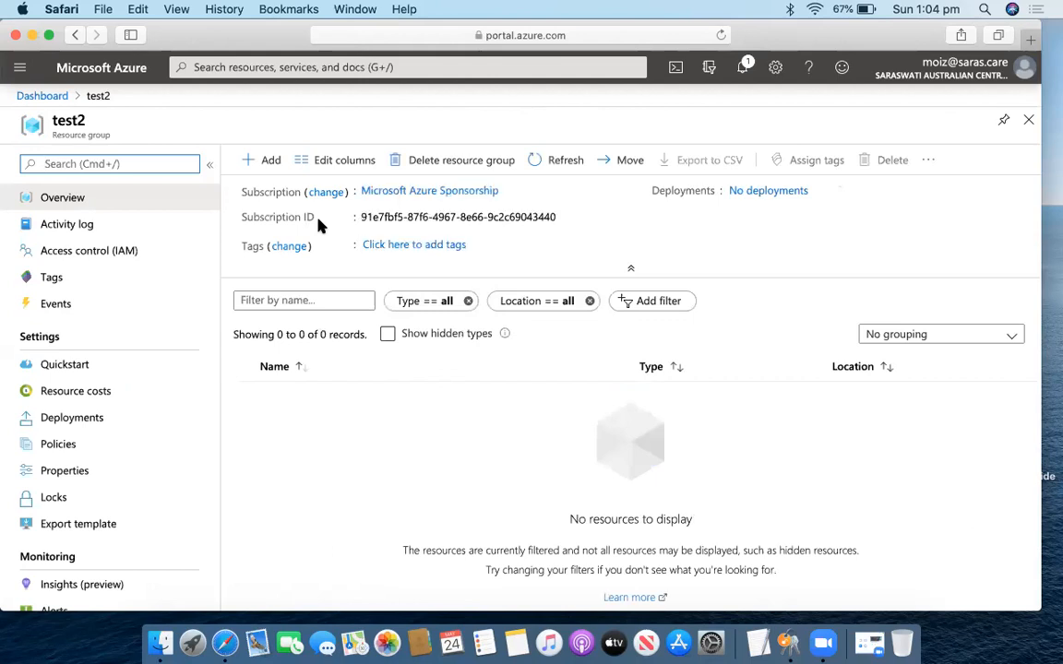
pyautogui.click(251, 160)
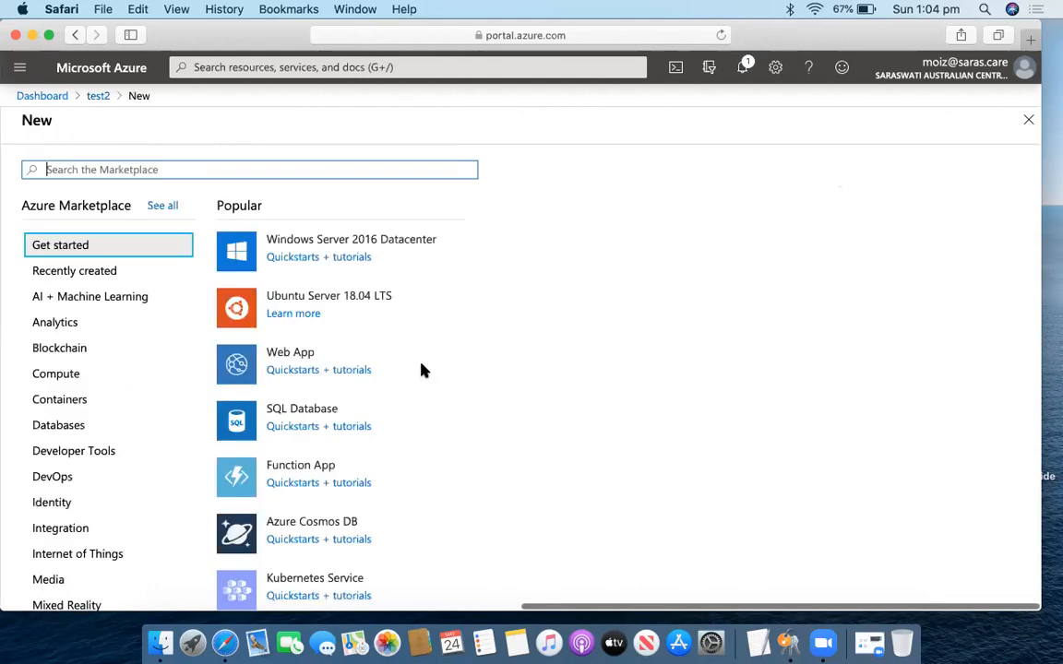
pyautogui.click(376, 245)
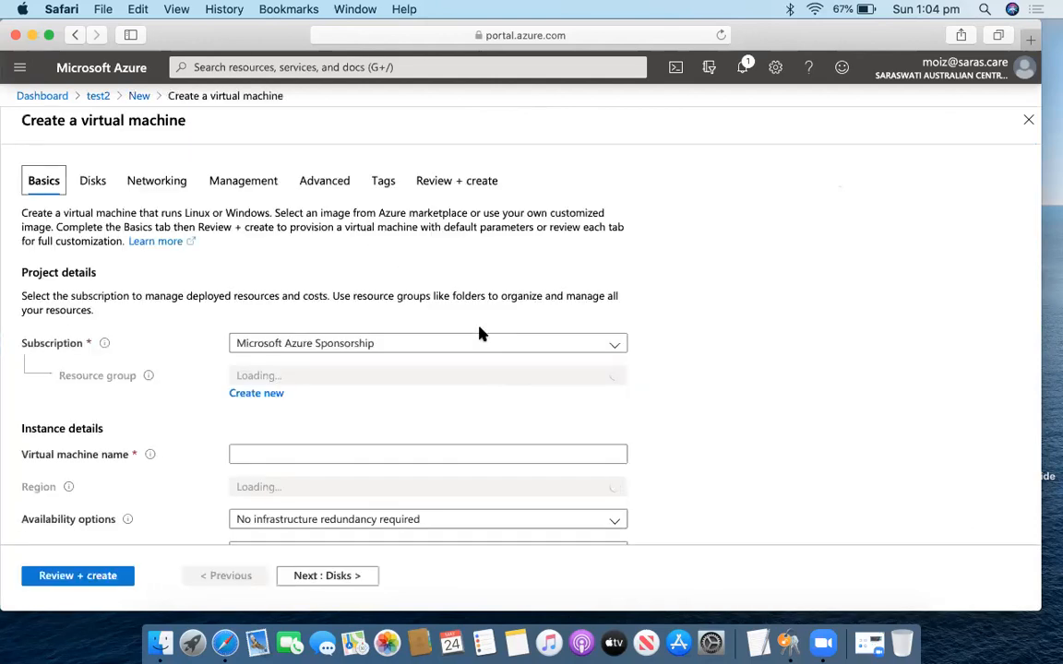
pyautogui.scroll(-3, 441, 417)
pyautogui.click(451, 289)
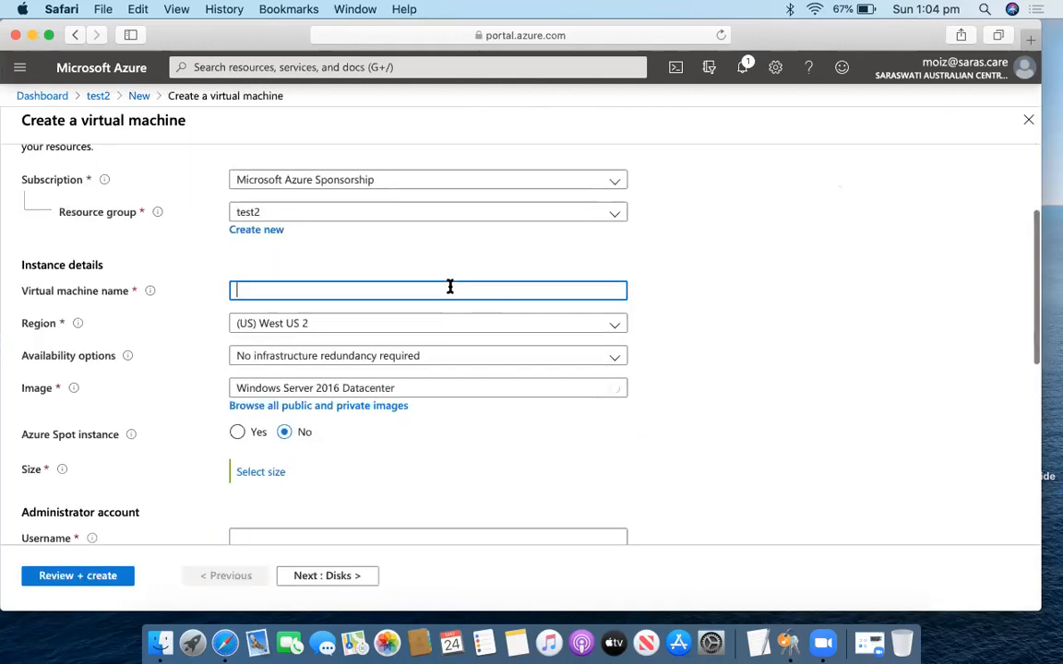
pyautogui.write('DD1')
# Set the DD1 virtual machine's region to Australia East.
pyautogui.scroll(-2, 466, 277)
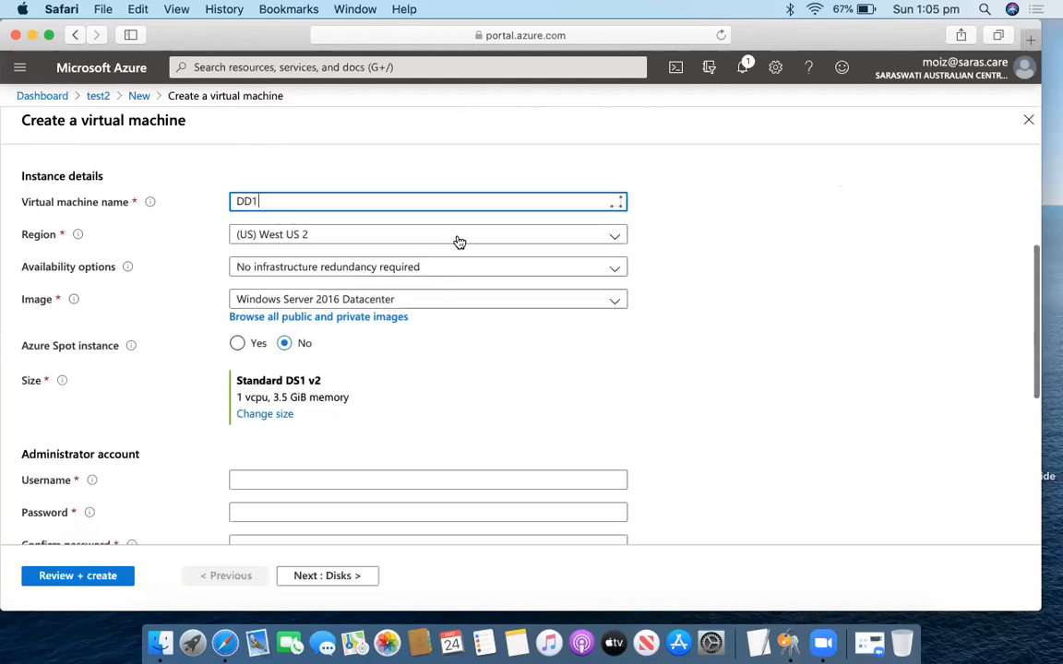
pyautogui.click(448, 236)
pyautogui.scroll(-1, 410, 413)
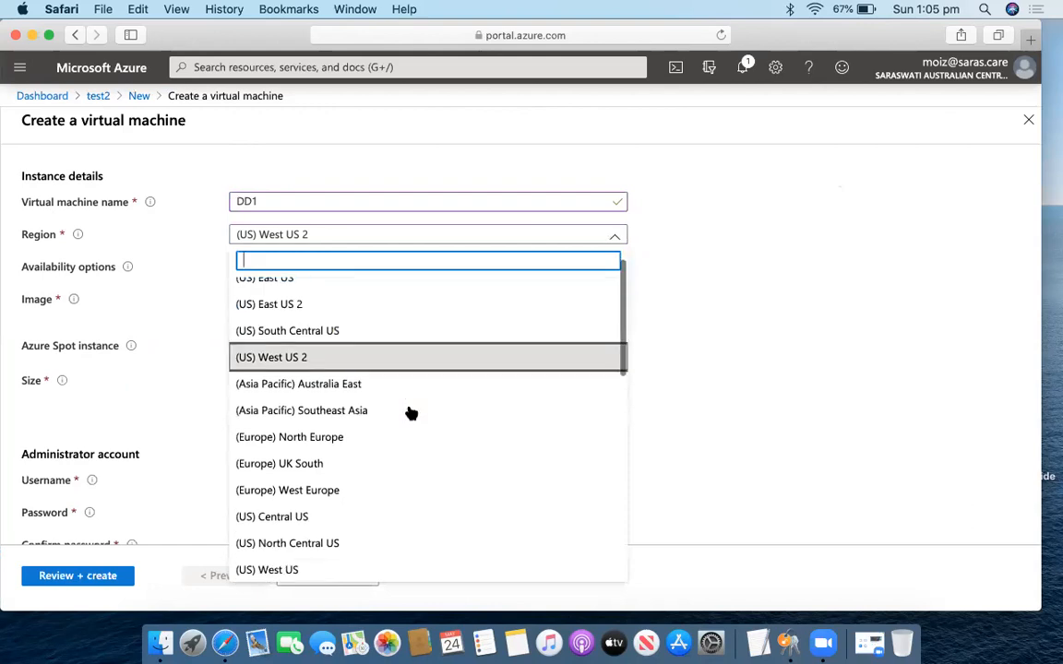
pyautogui.click(390, 388)
pyautogui.scroll(-1, 461, 387)
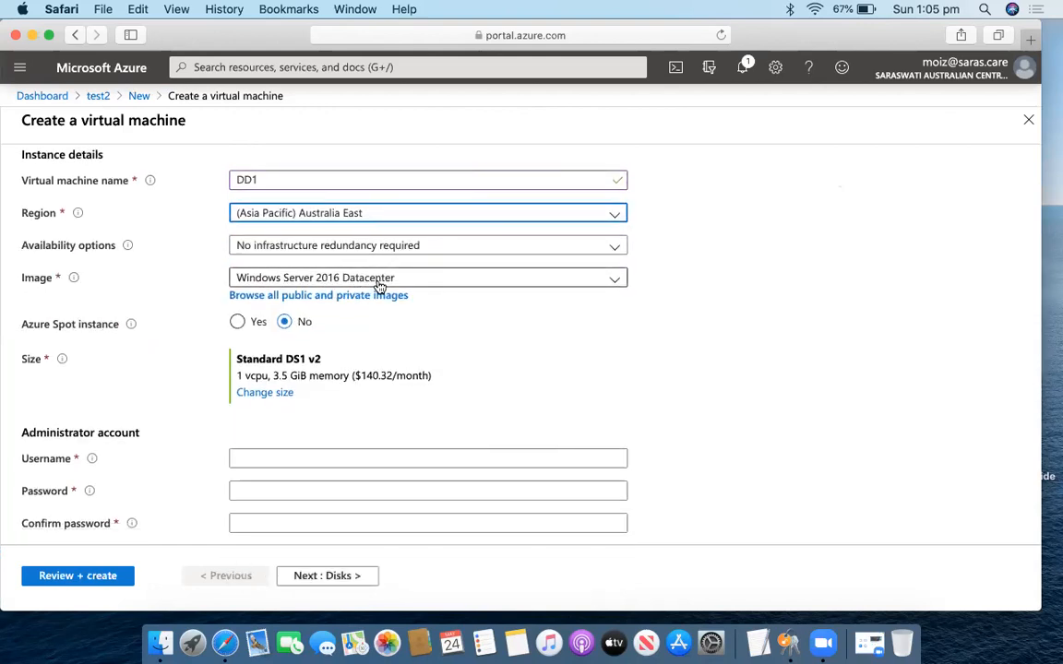
pyautogui.scroll(-5, 378, 286)
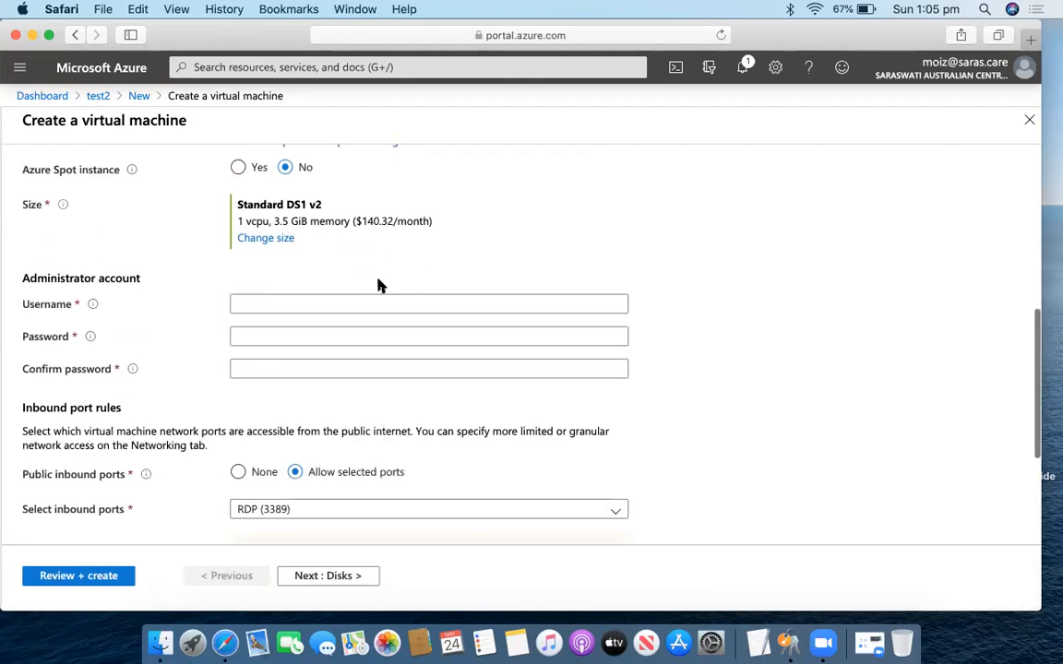
# Enter the administrator username and password, then continue to the Disks settings.
pyautogui.click(396, 358)
pyautogui.write('moiz')
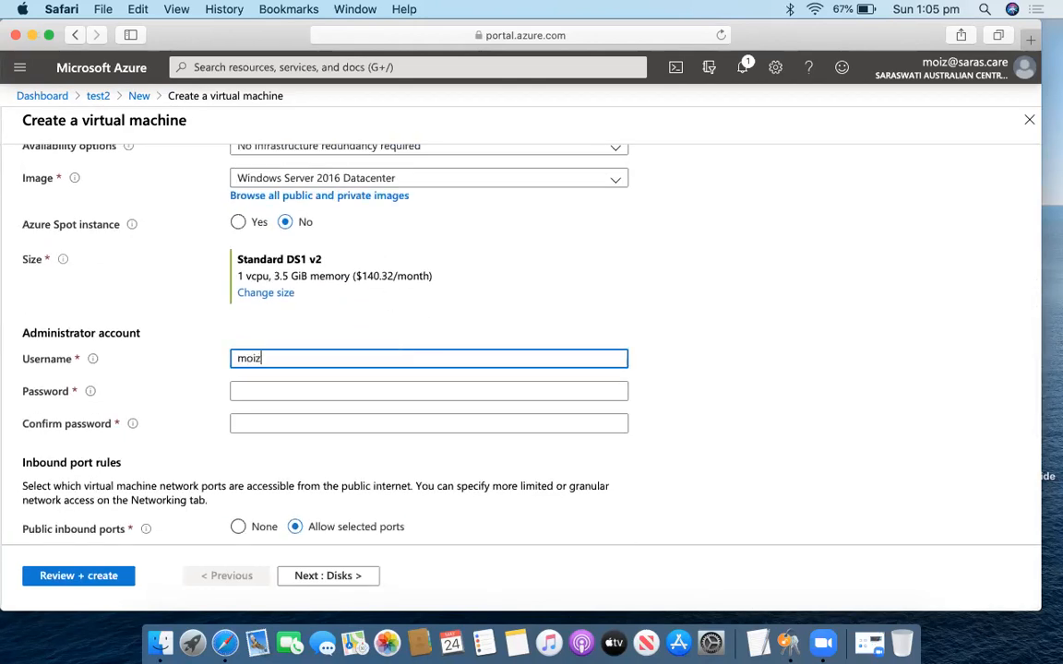
pyautogui.press('Tab')
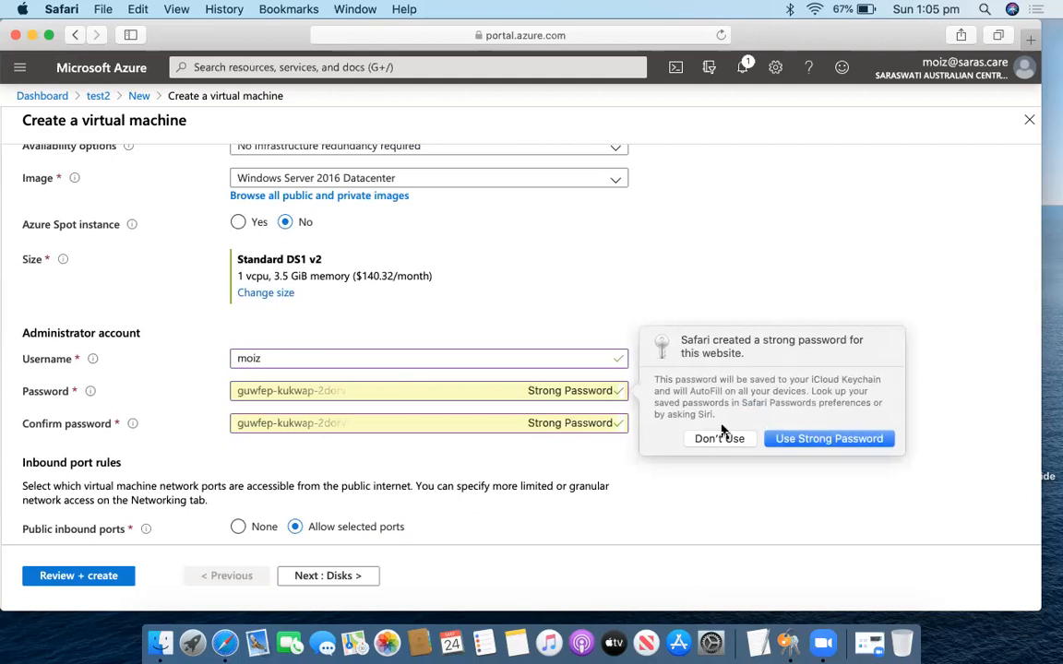
pyautogui.click(701, 438)
pyautogui.write('•••••••')
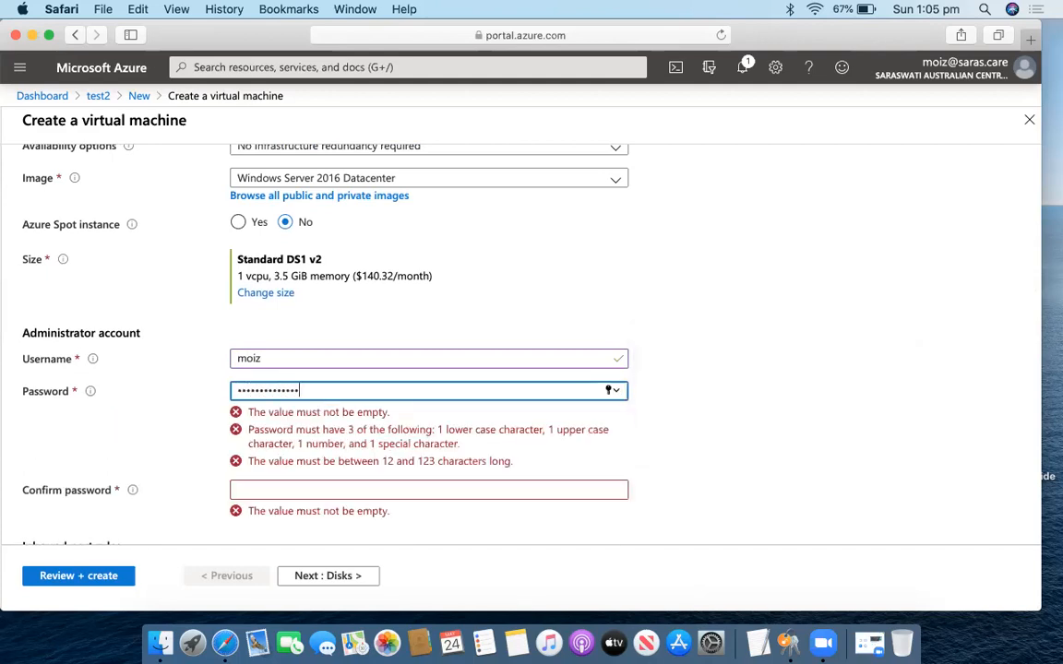
pyautogui.press('Tab')
pyautogui.write('•••••••••••••')
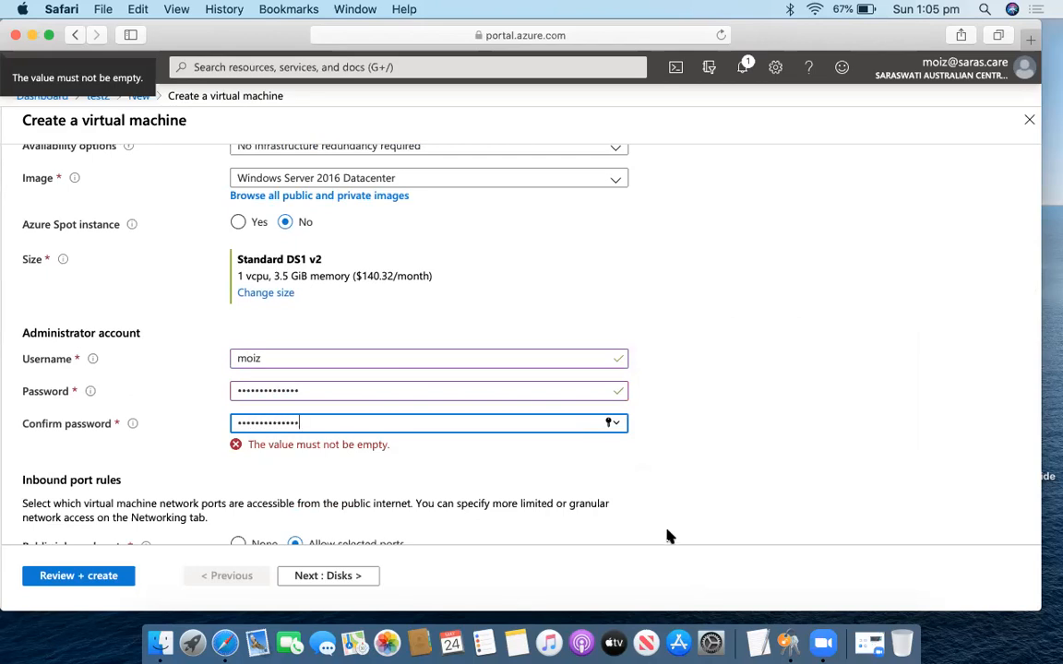
pyautogui.scroll(-5, 548, 472)
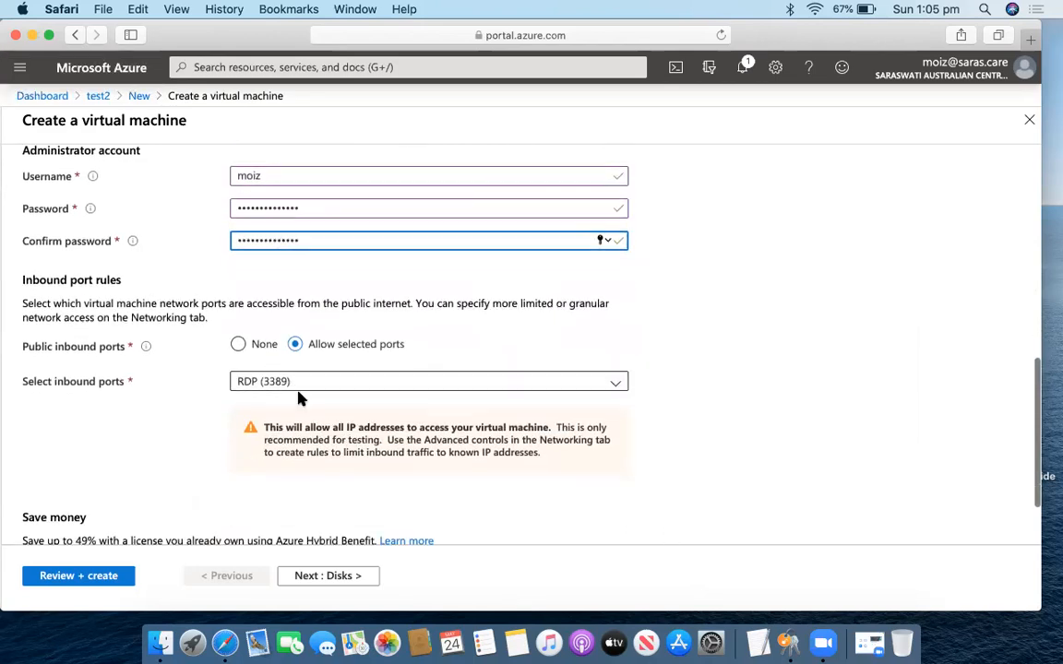
pyautogui.scroll(-3, 299, 397)
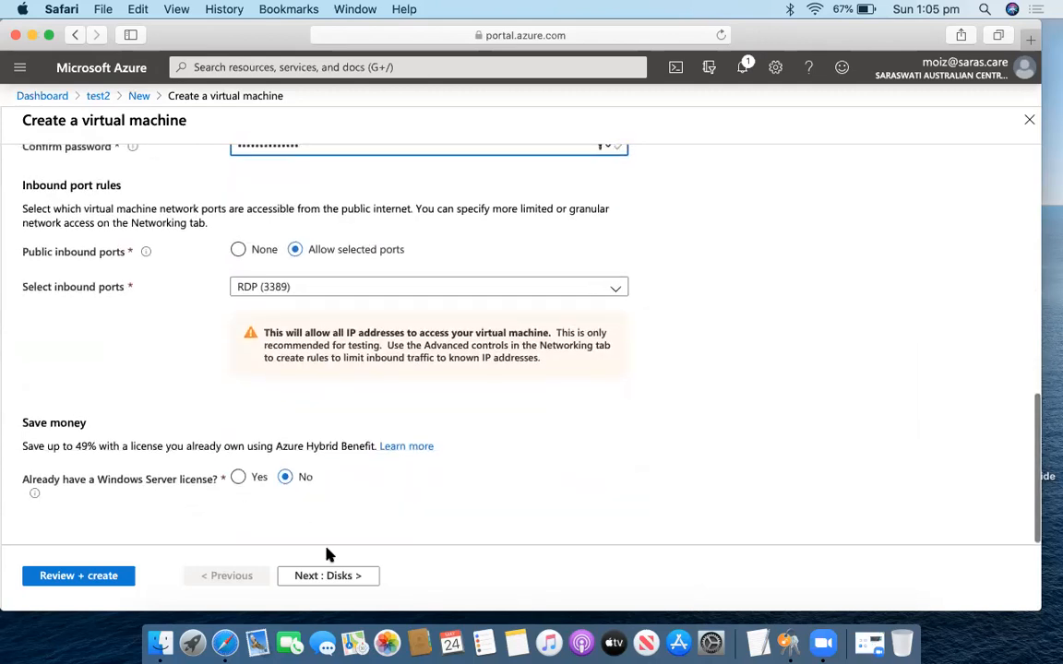
pyautogui.click(344, 576)
pyautogui.scroll(-3, 391, 428)
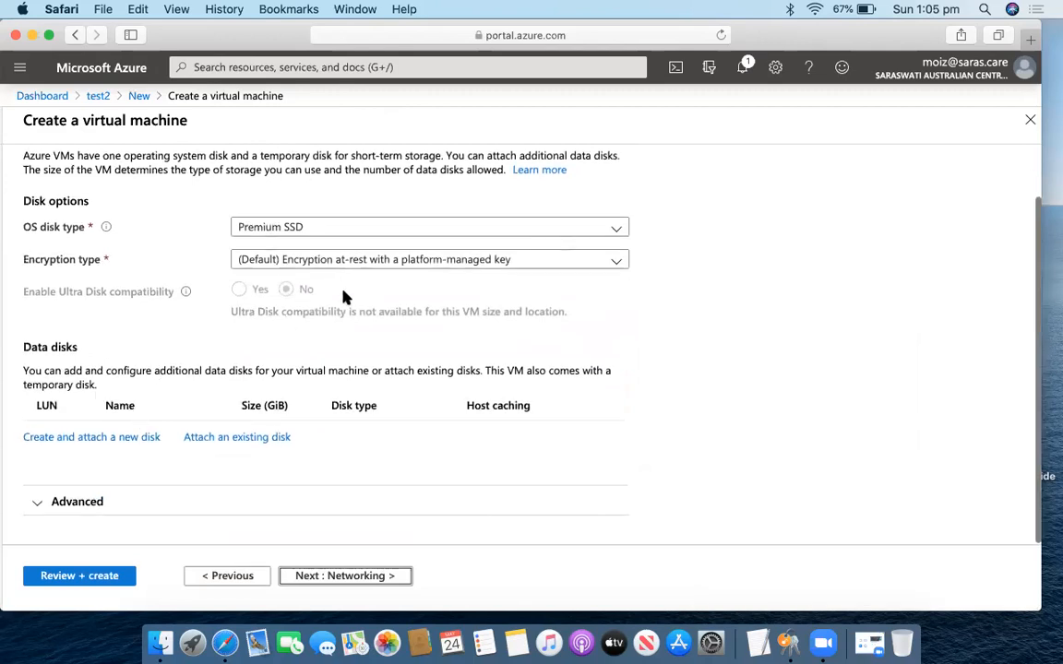
# Move past the Networking and Management settings, keeping their defaults.
pyautogui.click(365, 577)
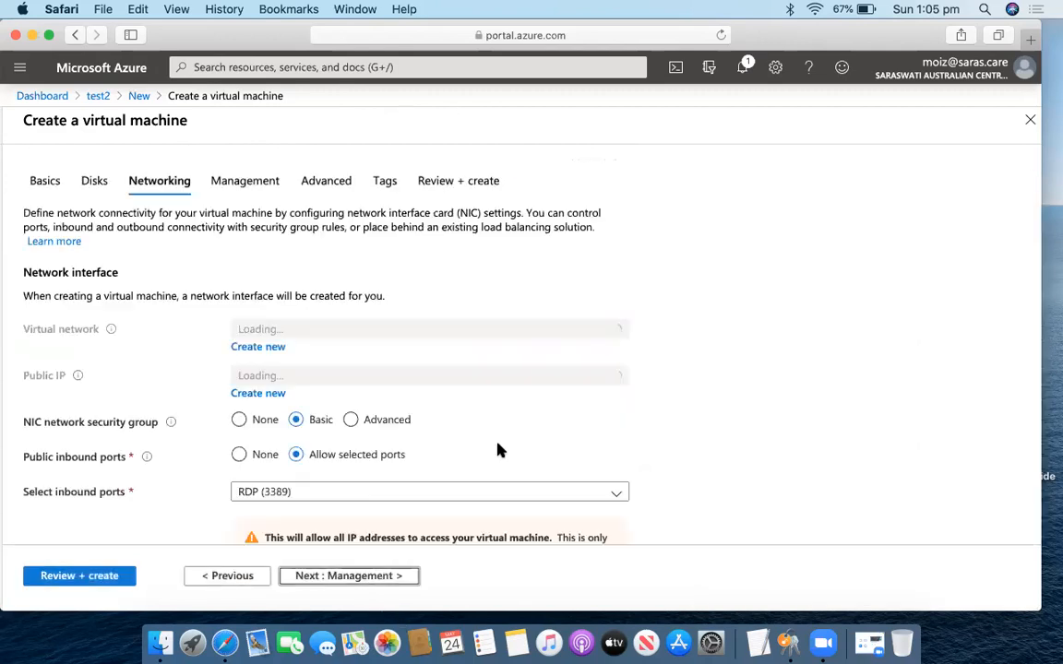
pyautogui.scroll(-3, 437, 420)
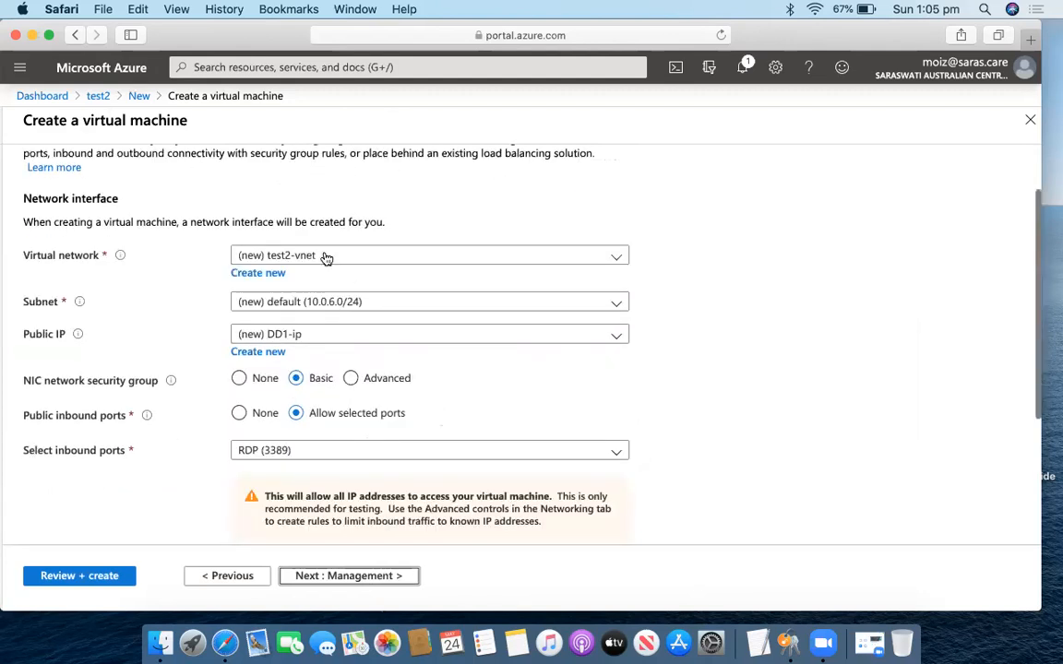
pyautogui.scroll(-5, 409, 374)
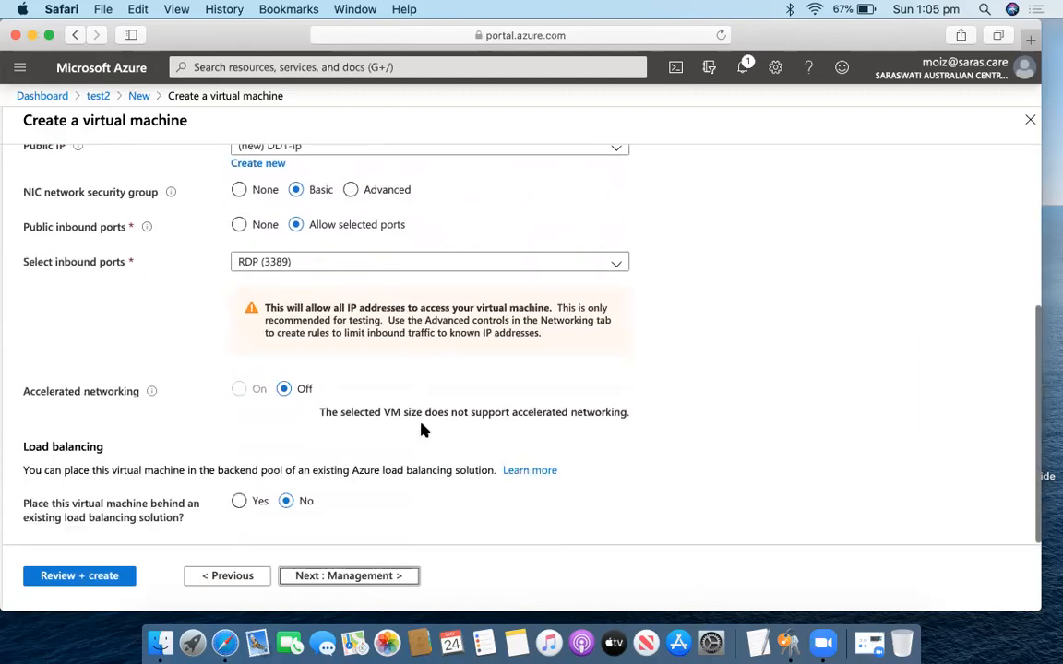
pyautogui.click(385, 574)
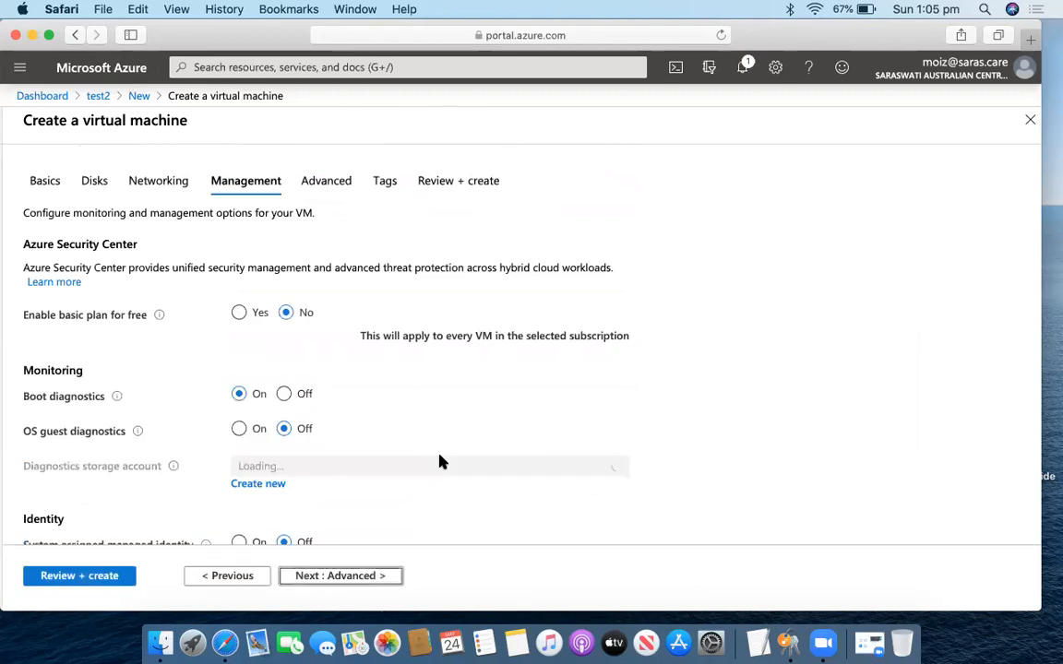
pyautogui.scroll(-2, 341, 386)
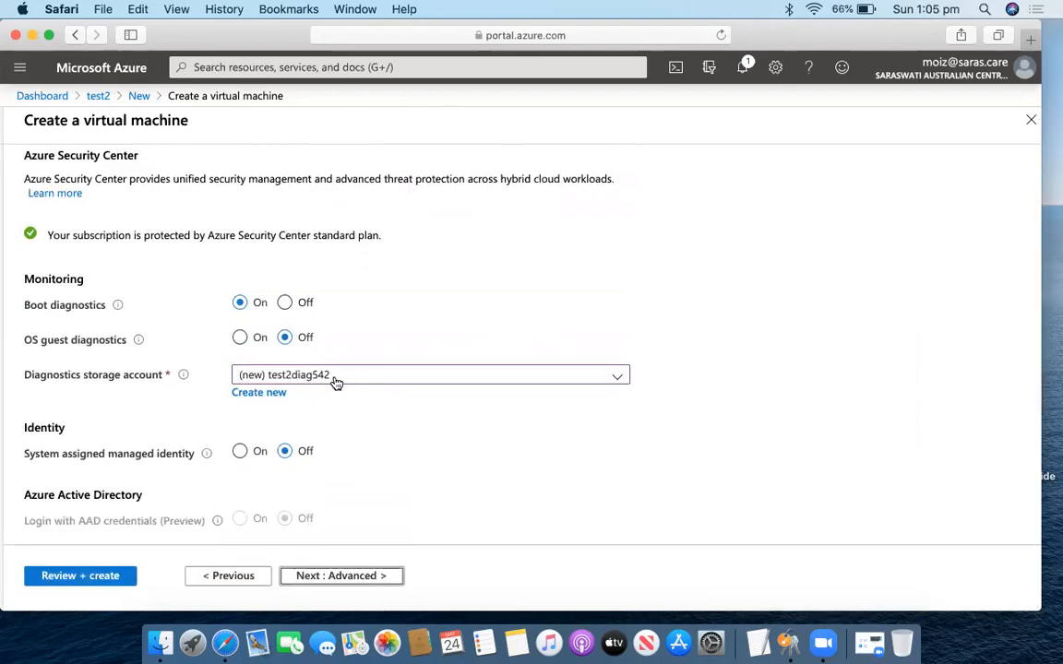
pyautogui.scroll(-3, 336, 383)
# Set the VM generation to Gen 2 and proceed through Tags to Review + create.
pyautogui.click(365, 576)
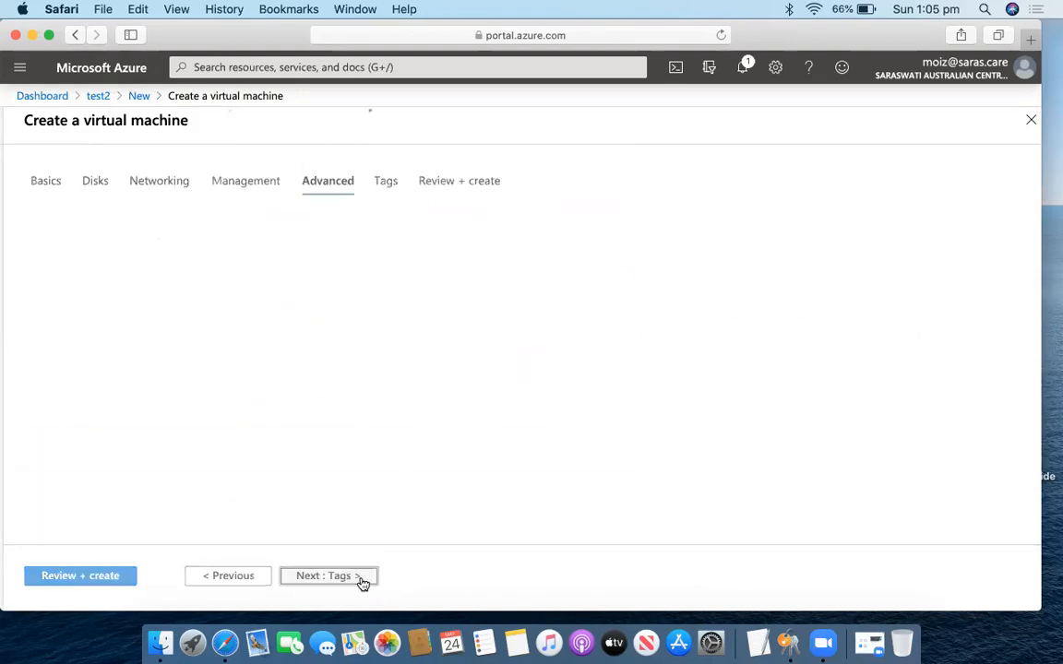
pyautogui.scroll(-1, 411, 447)
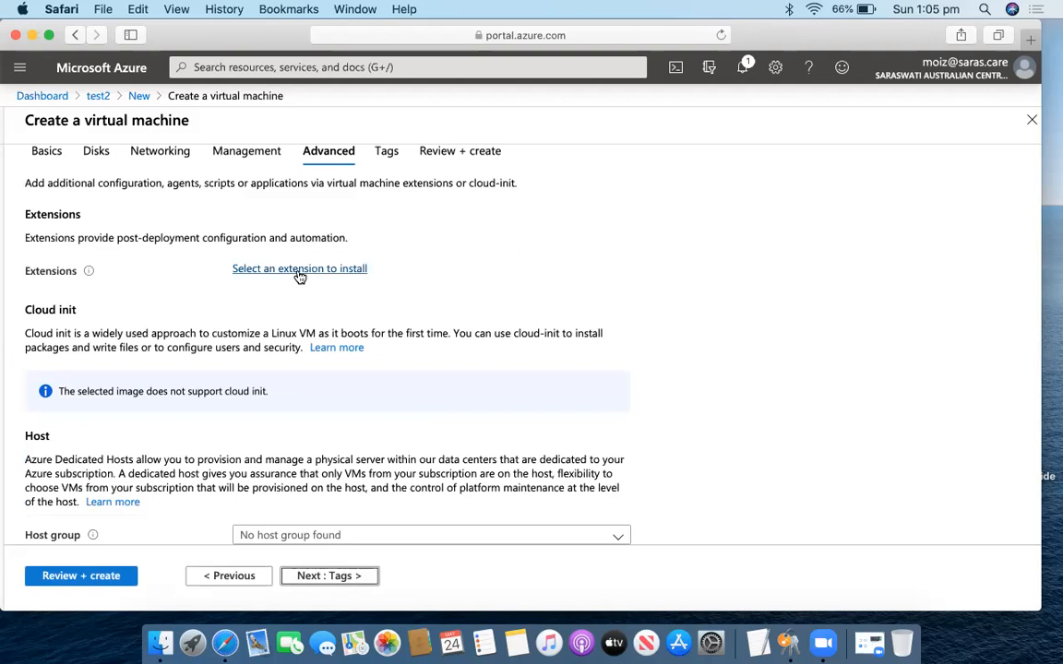
pyautogui.scroll(-5, 361, 308)
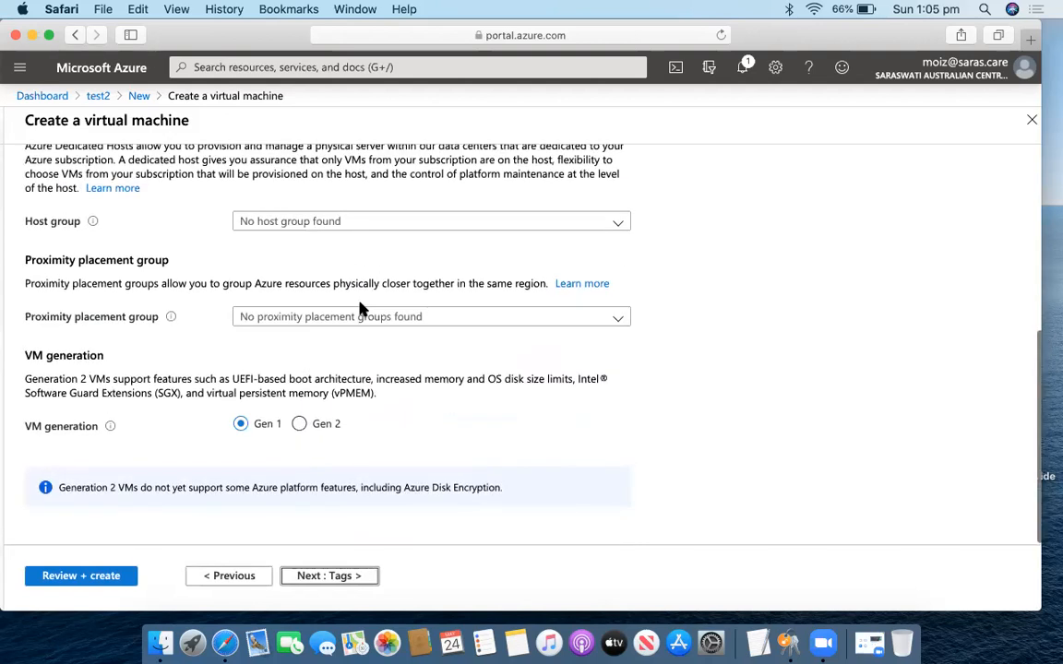
pyautogui.scroll(1, 319, 427)
pyautogui.click(299, 461)
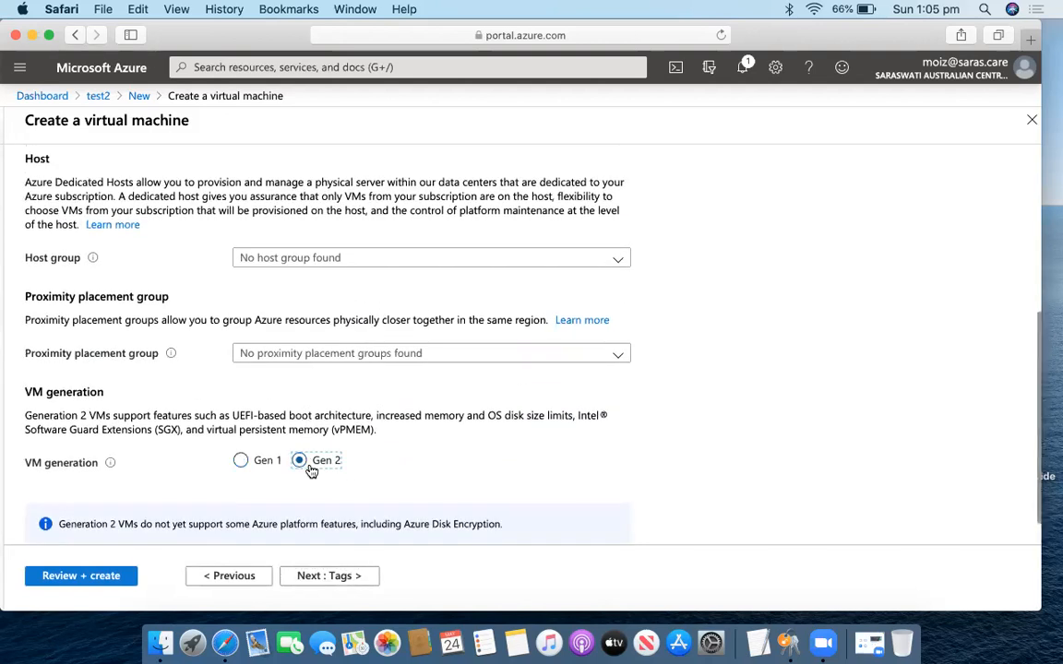
pyautogui.click(341, 576)
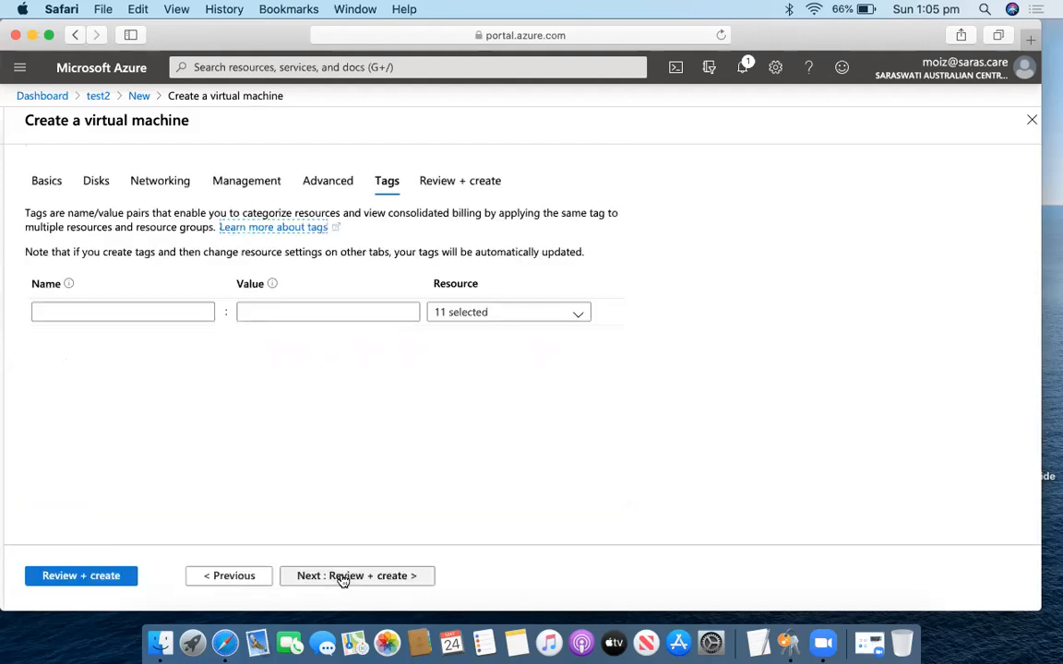
pyautogui.click(343, 577)
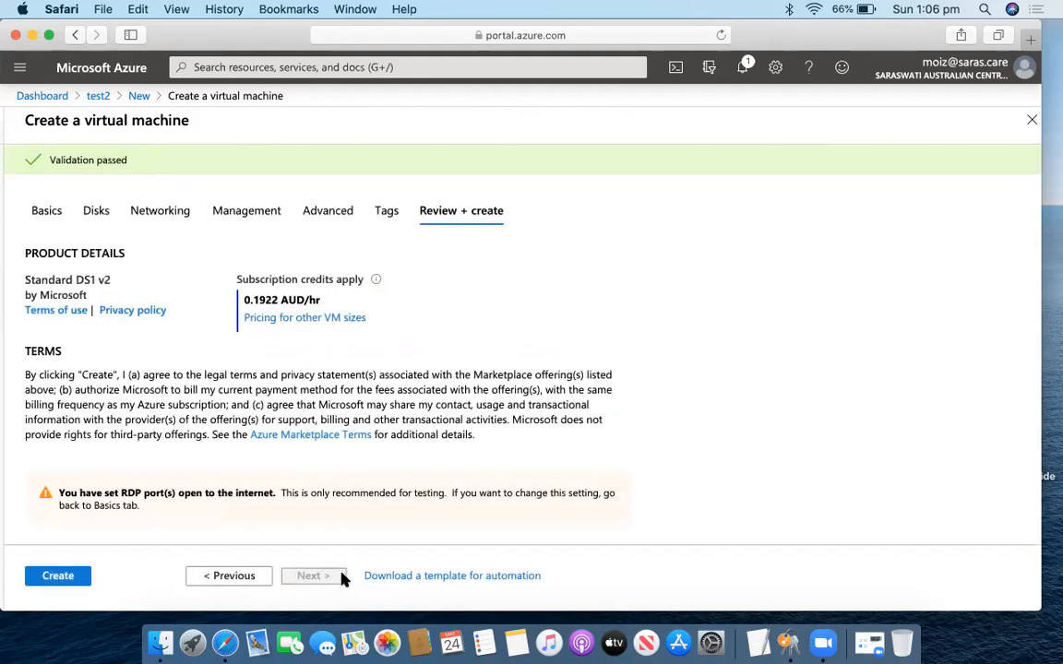
# Launch the DD1 deployment, decline saving the password, and quit and remove Keychain Access from the Dock.
pyautogui.click(80, 579)
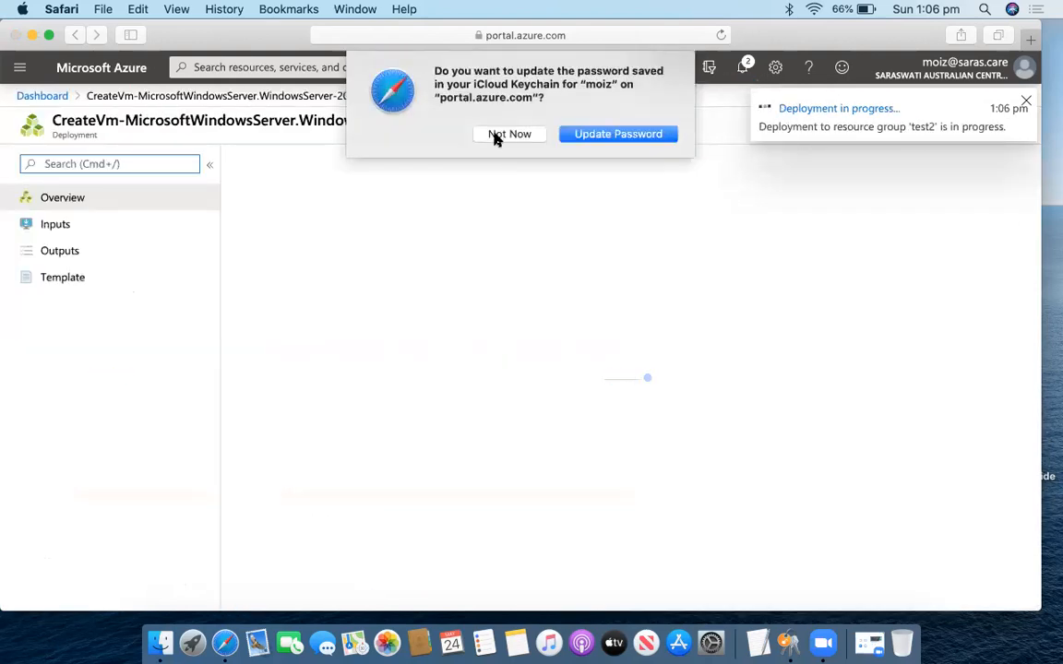
pyautogui.click(496, 136)
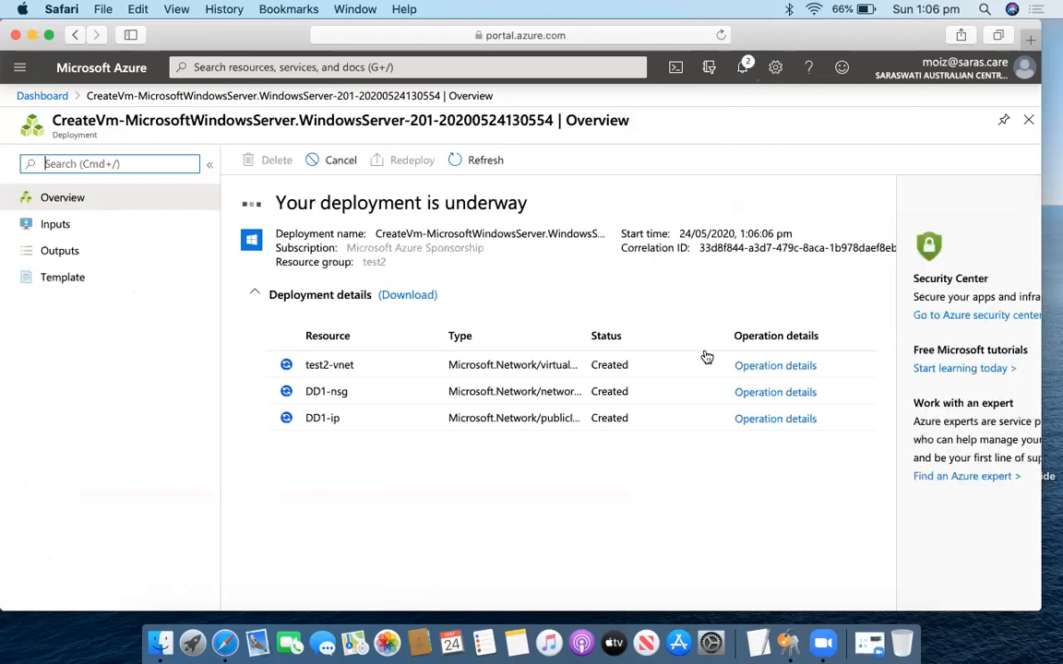
pyautogui.rightClick(787, 642)
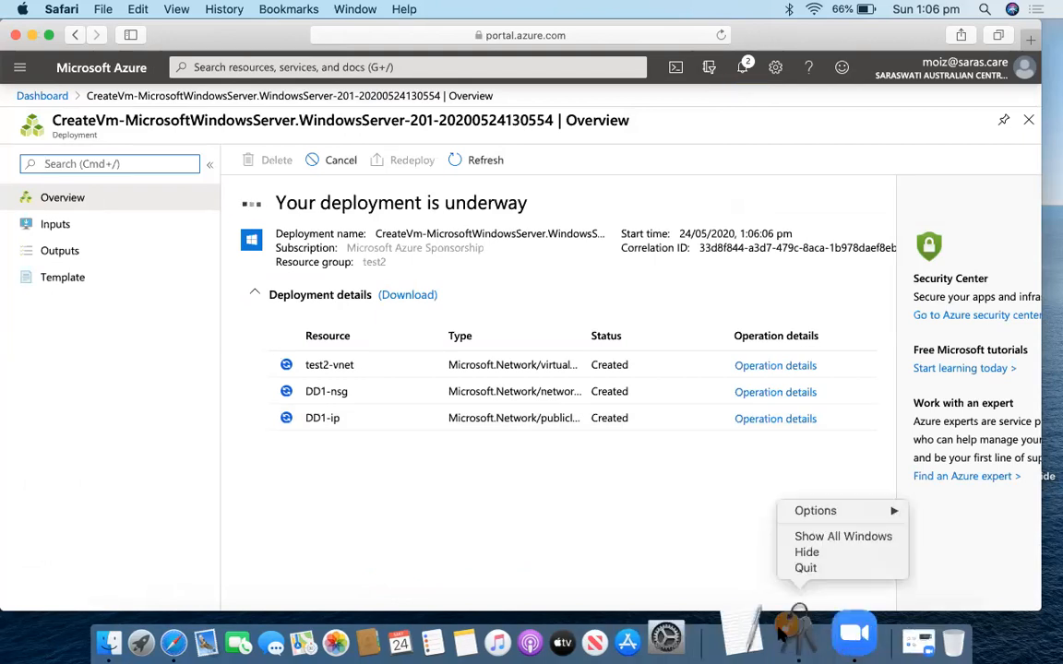
pyautogui.click(805, 568)
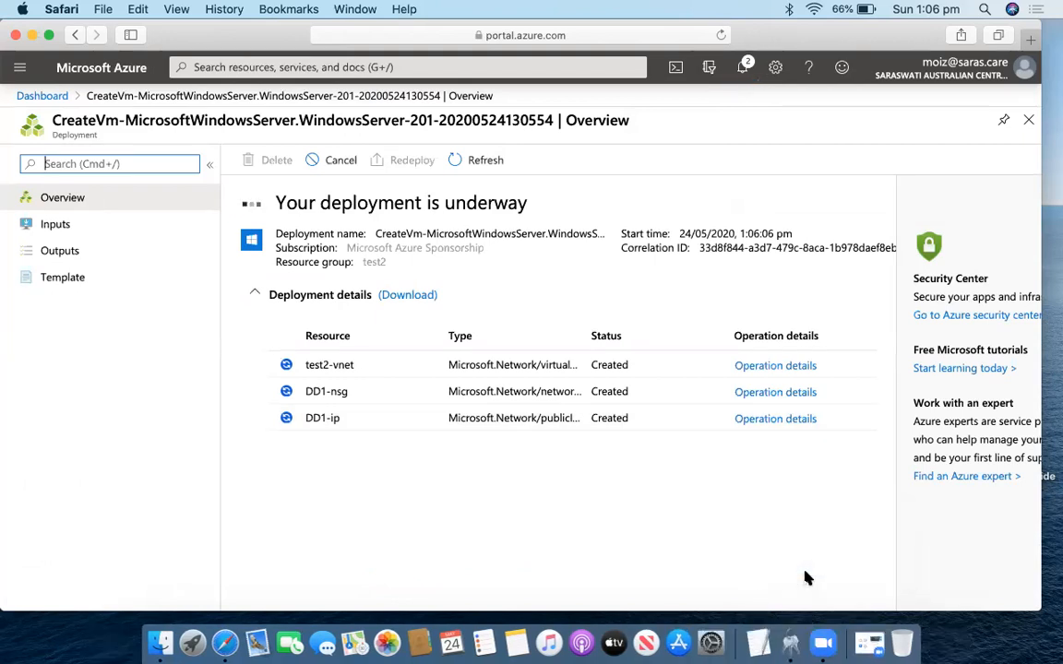
pyautogui.rightClick(789, 632)
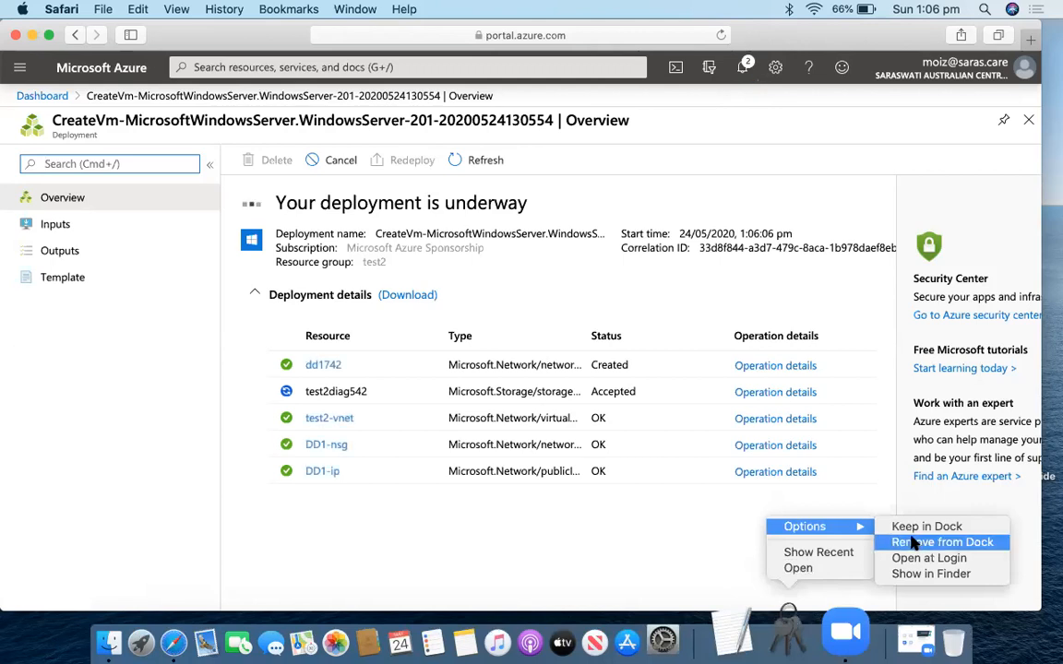
pyautogui.click(922, 543)
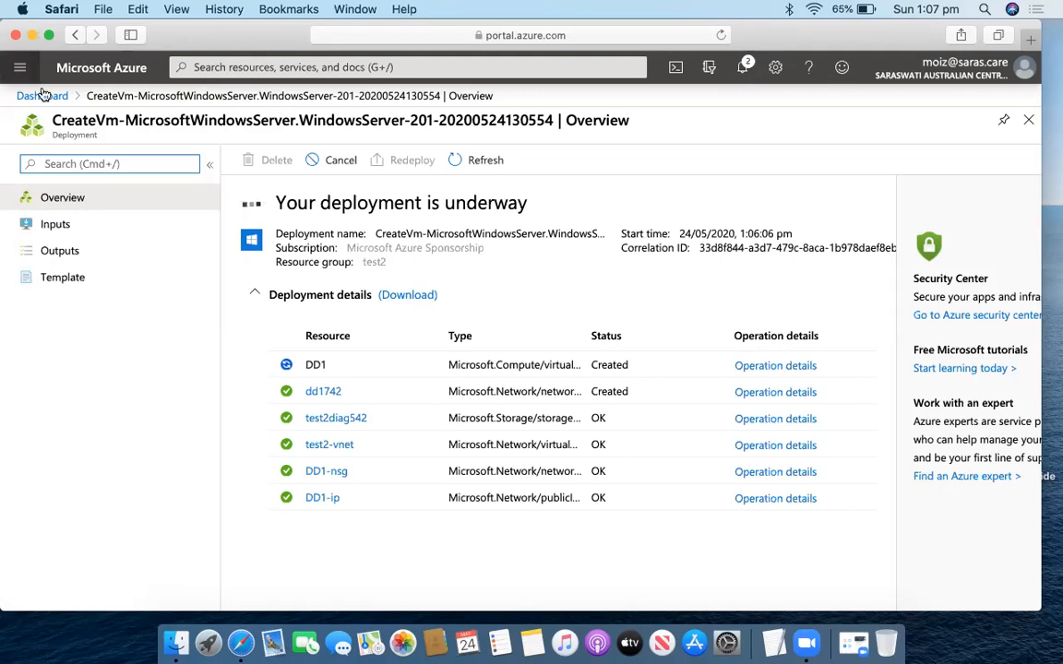
# Go to the Resource groups list from the portal menu.
pyautogui.click(19, 66)
pyautogui.click(69, 262)
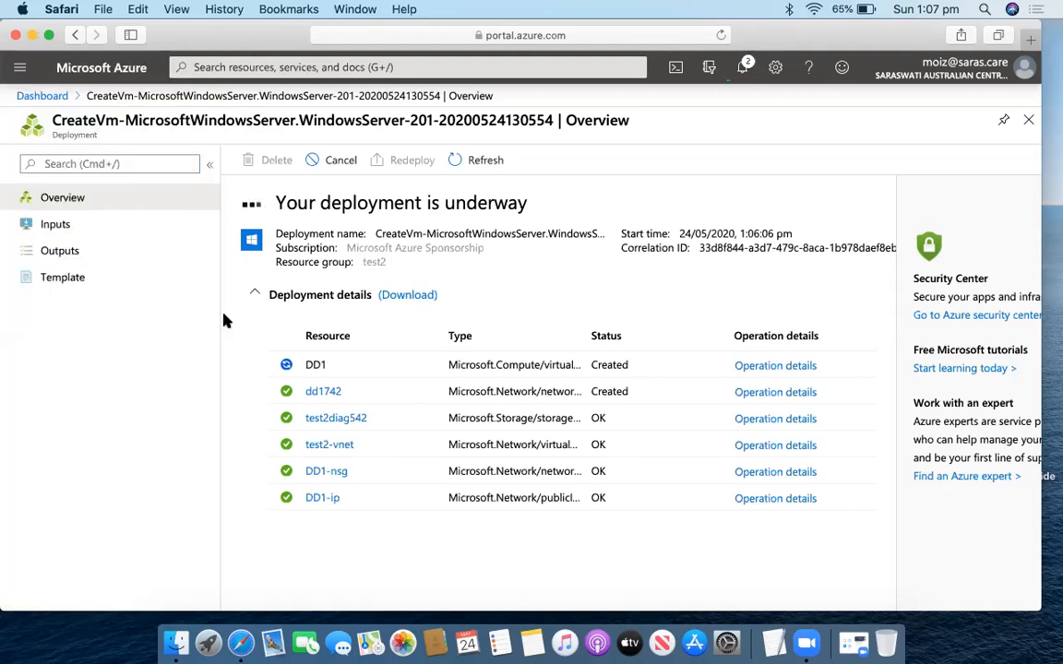
pyautogui.scroll(-1, 129, 462)
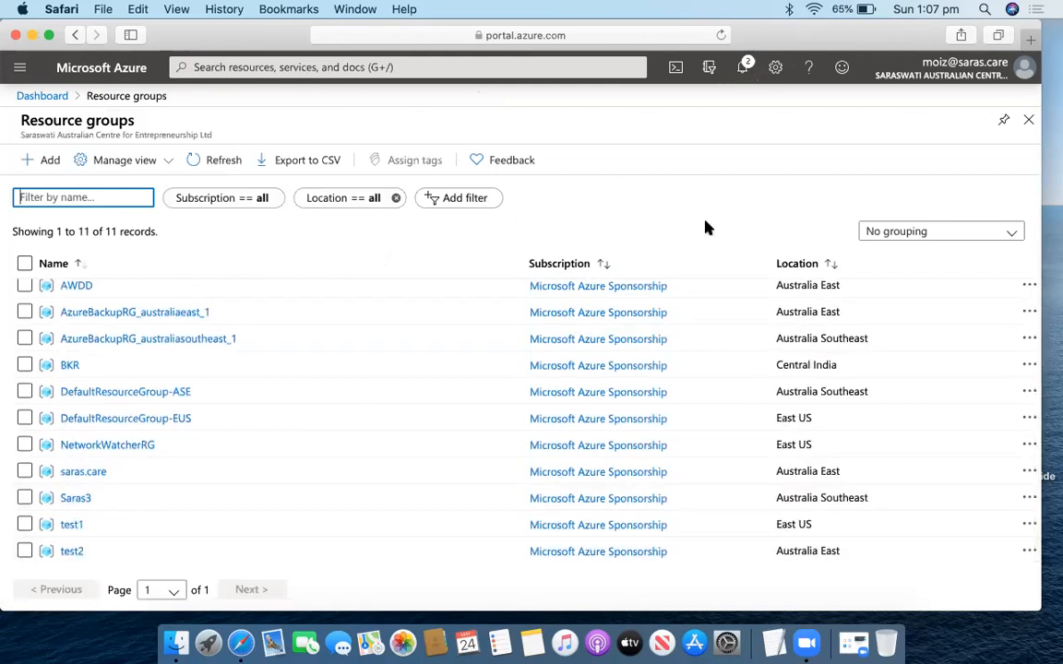
# Check notifications, then create resource group test3 in East US.
pyautogui.click(741, 67)
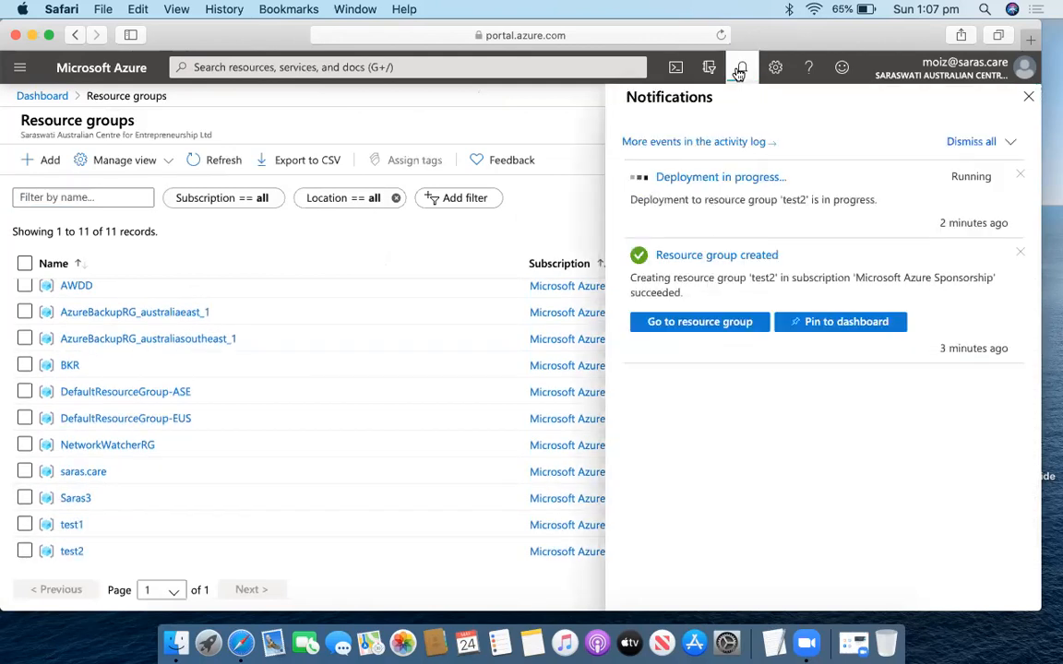
pyautogui.click(741, 68)
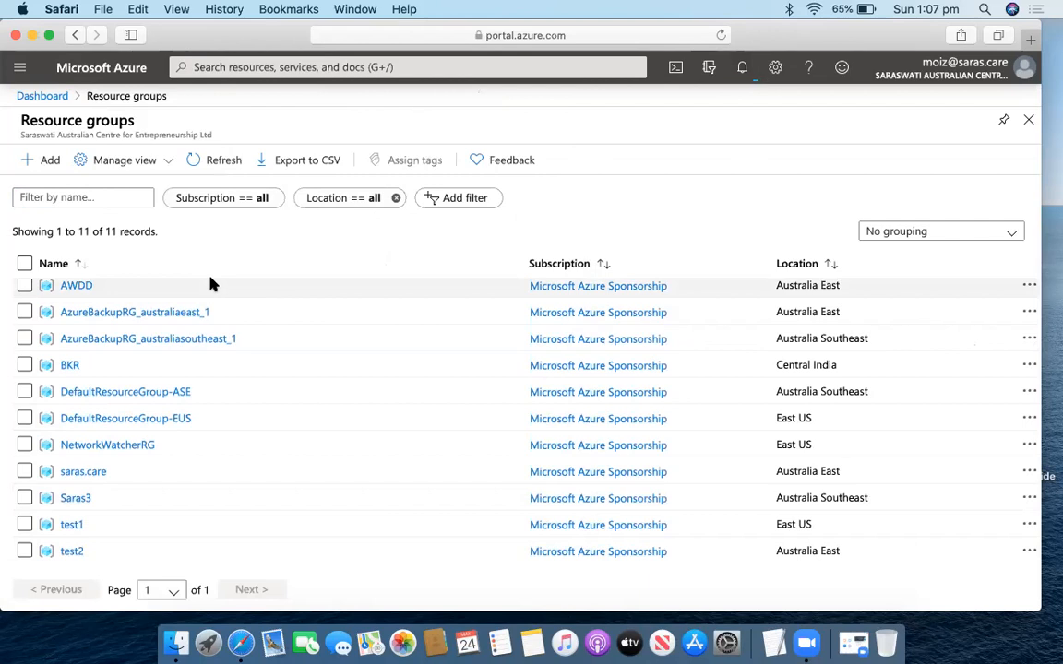
pyautogui.click(44, 161)
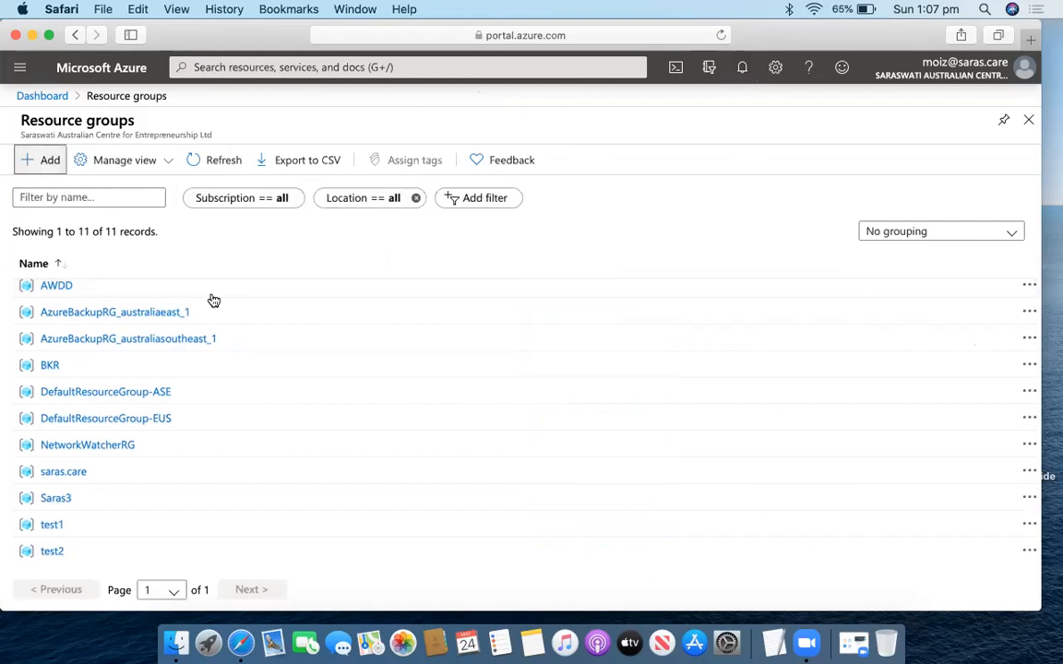
pyautogui.click(308, 326)
pyautogui.write('y')
pyautogui.press('BackSpace')
pyautogui.write('test3')
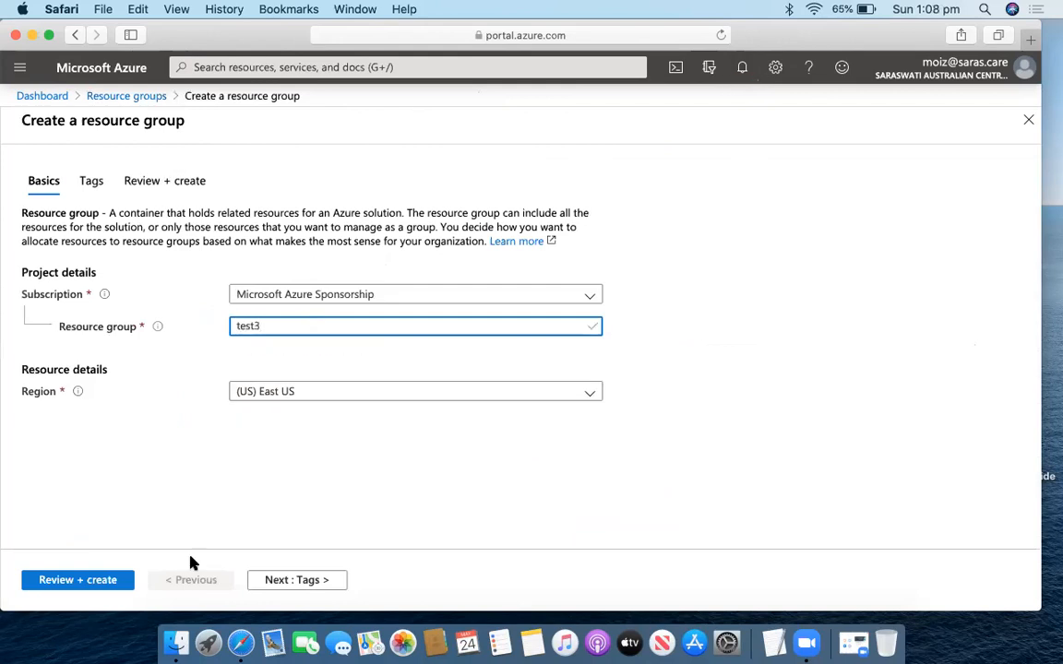
pyautogui.click(101, 579)
pyautogui.click(55, 579)
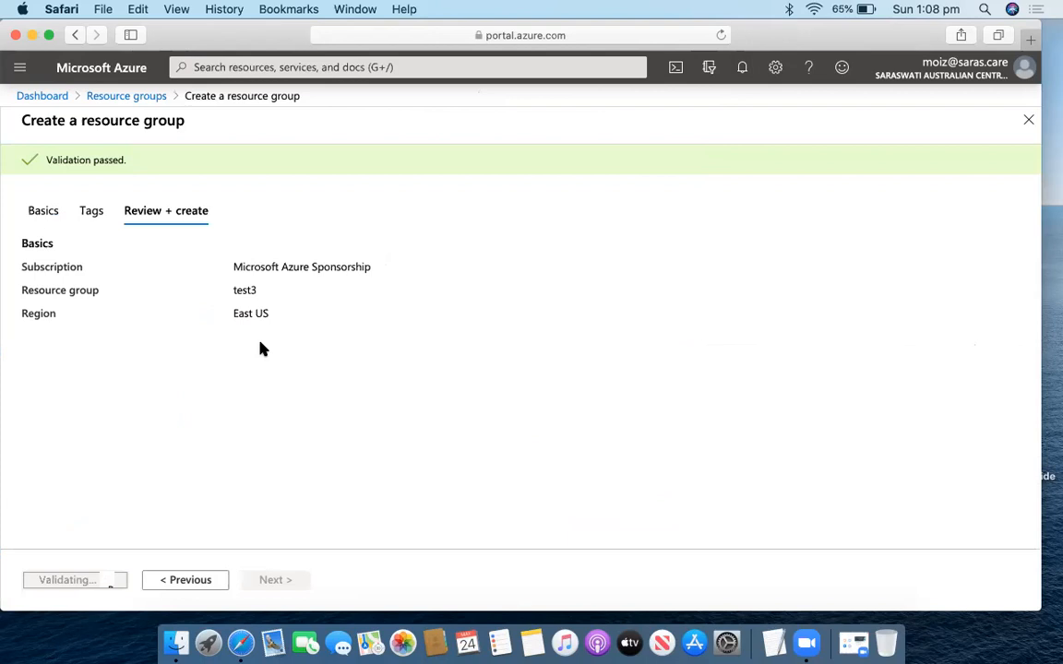
# Create resource group test4 in (US) West US 2, then check the notifications.
pyautogui.click(43, 162)
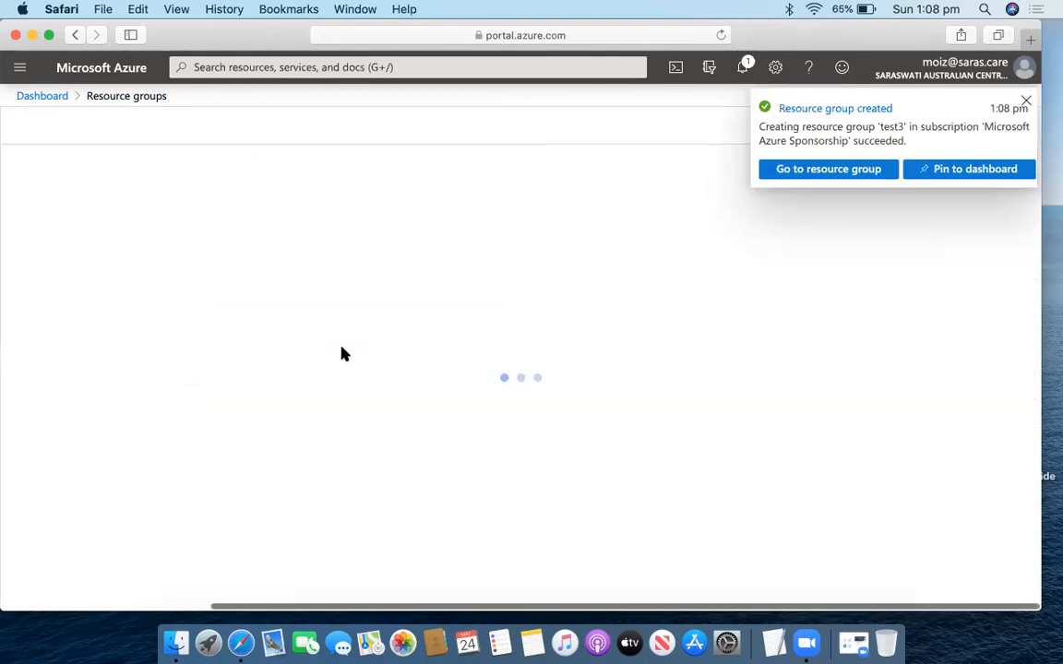
pyautogui.write('test4')
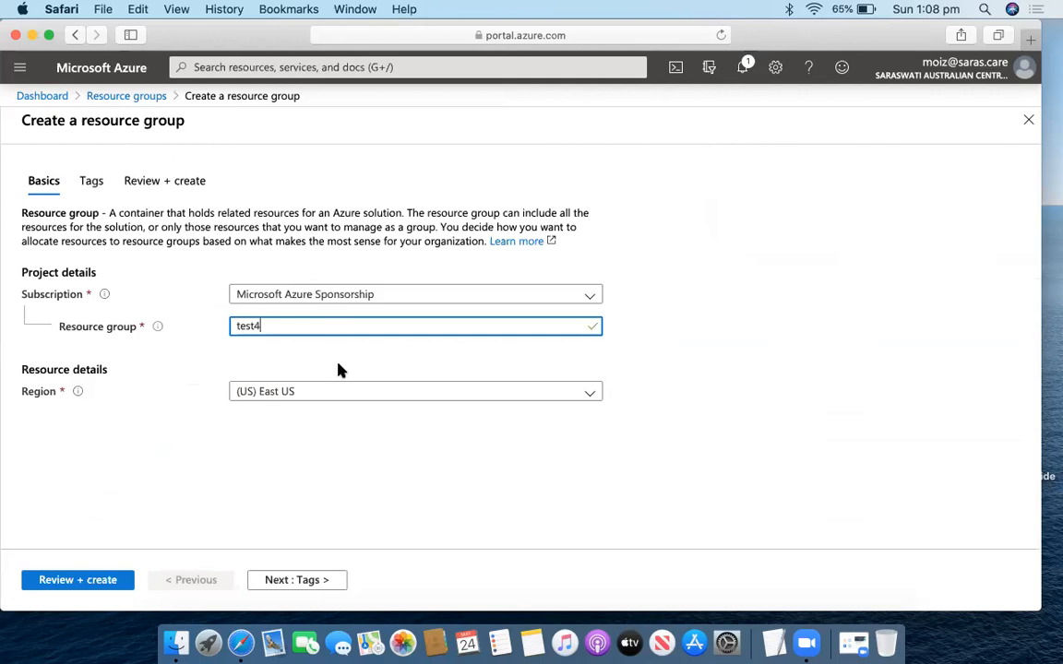
pyautogui.click(349, 391)
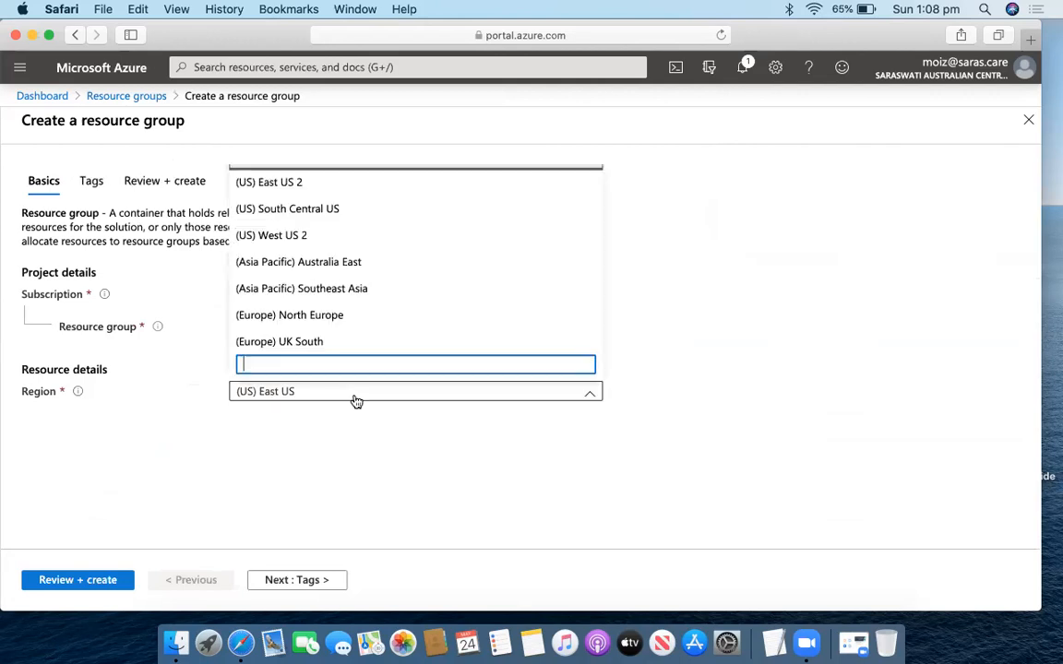
pyautogui.click(345, 237)
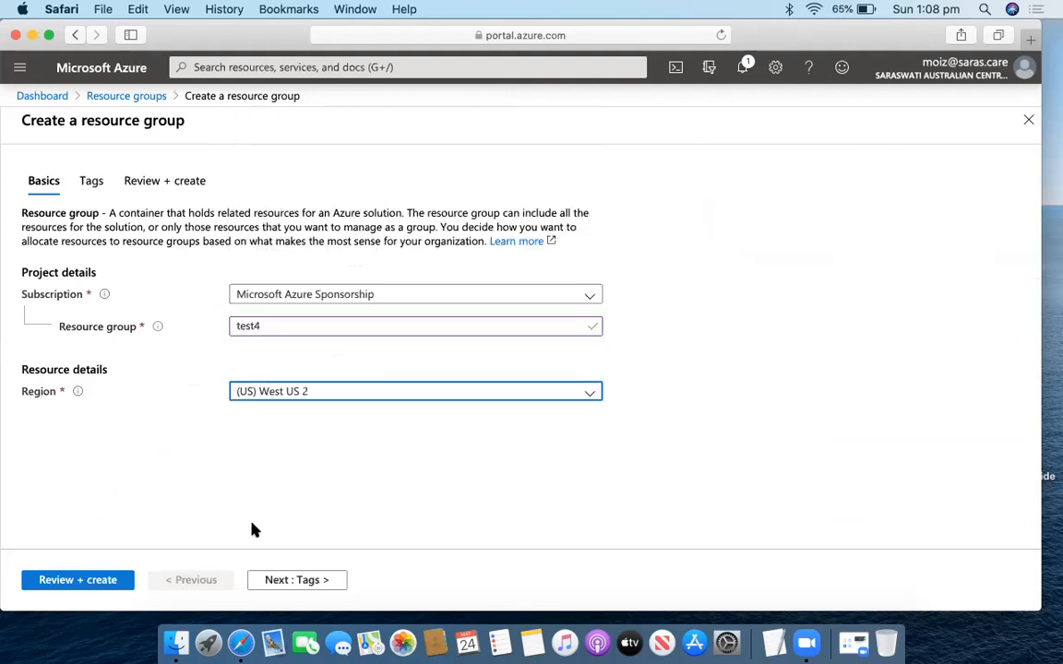
pyautogui.click(95, 581)
pyautogui.click(69, 579)
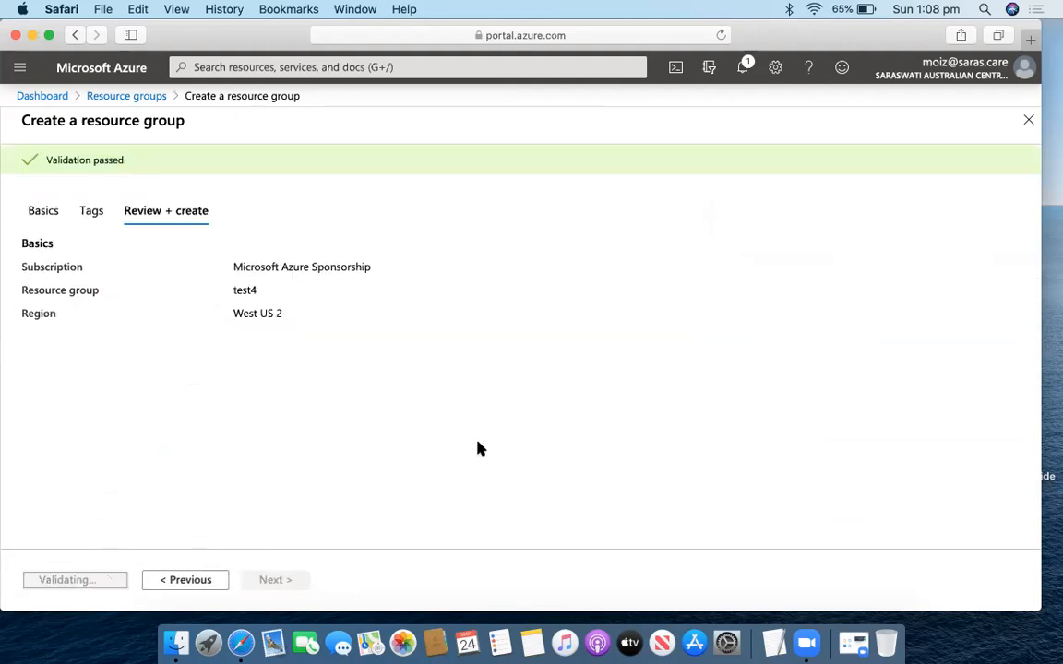
pyautogui.click(743, 67)
# Open test3, then go to VM DD1 and view its 127 GiB Premium SSD OS disk.
pyautogui.click(728, 247)
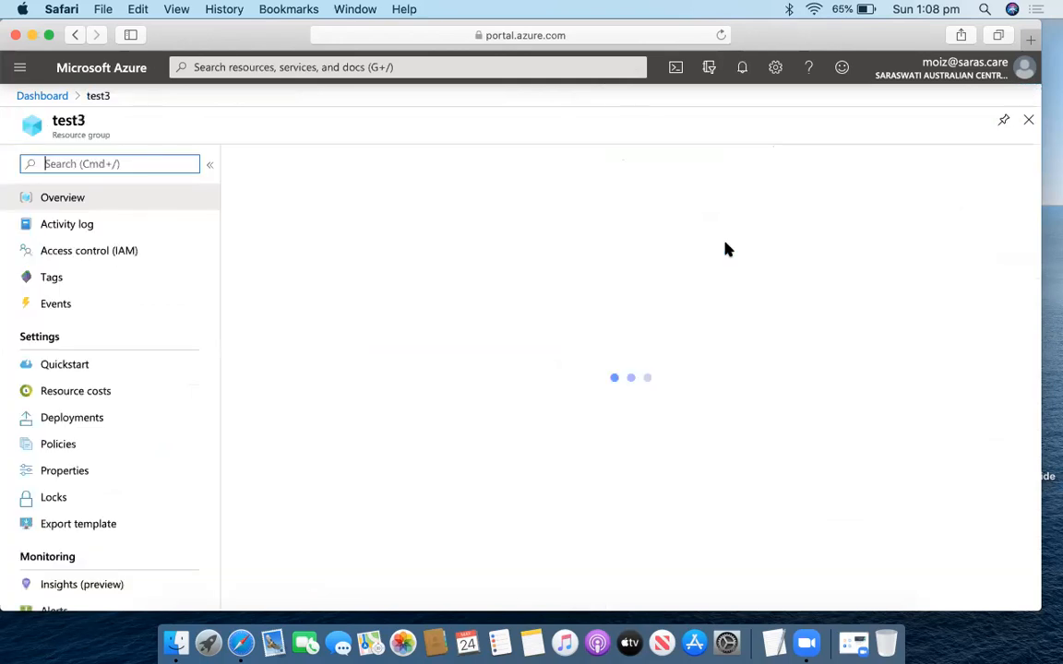
pyautogui.click(743, 69)
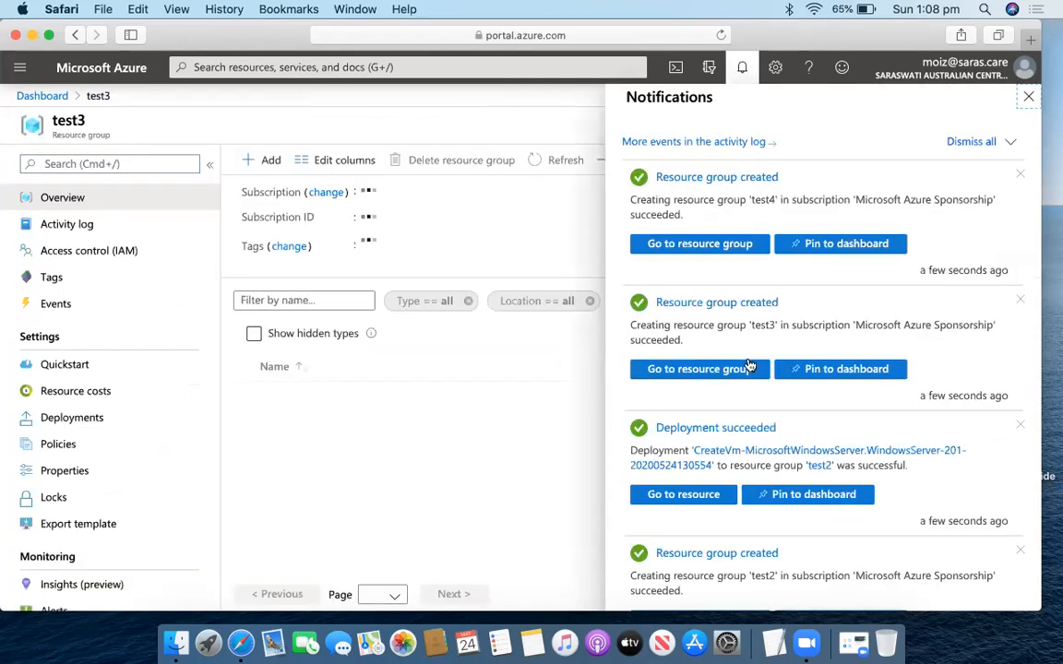
pyautogui.click(707, 495)
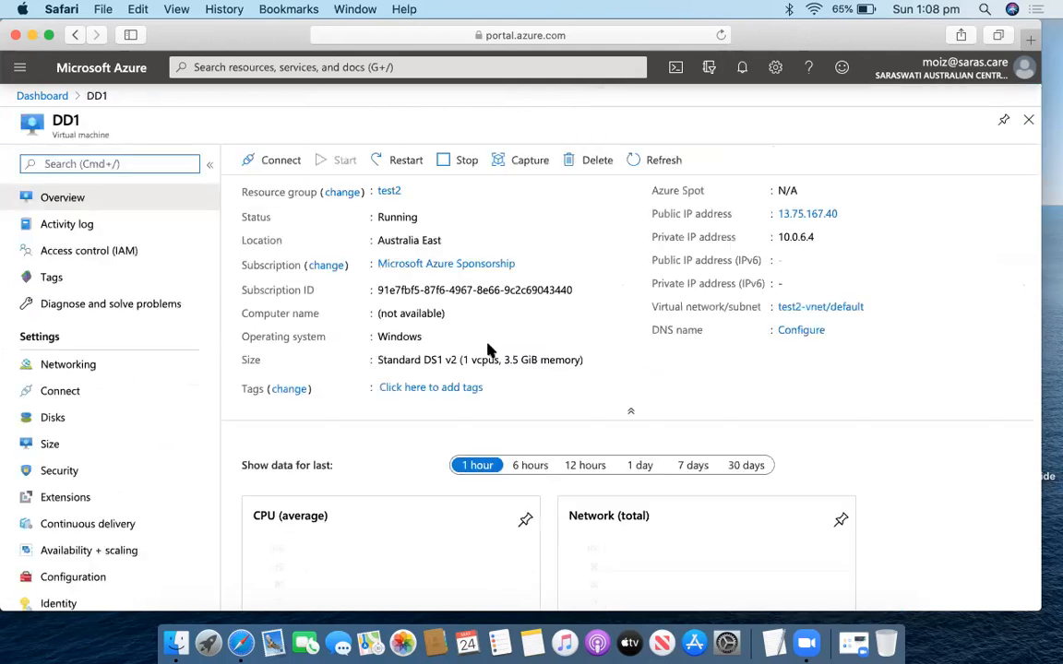
pyautogui.click(82, 421)
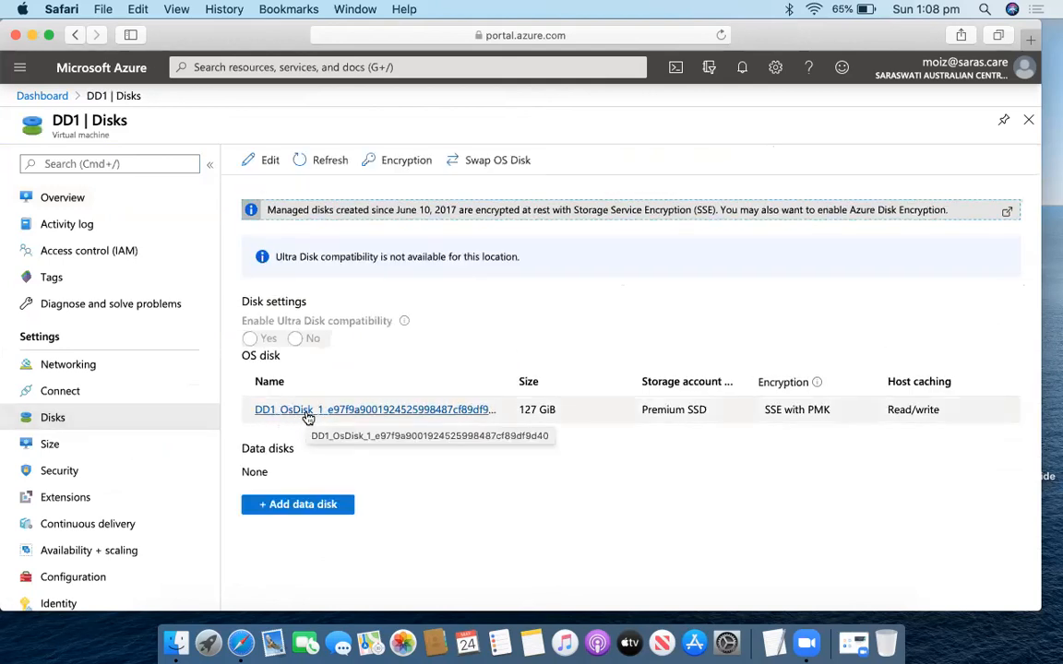
# Search the portal for 'disk' and open the Disks list.
pyautogui.click(499, 67)
pyautogui.write('sisk')
pyautogui.press('BackSpace')
pyautogui.press('BackSpace')
pyautogui.press('BackSpace')
pyautogui.press('BackSpace')
pyautogui.write('dsi')
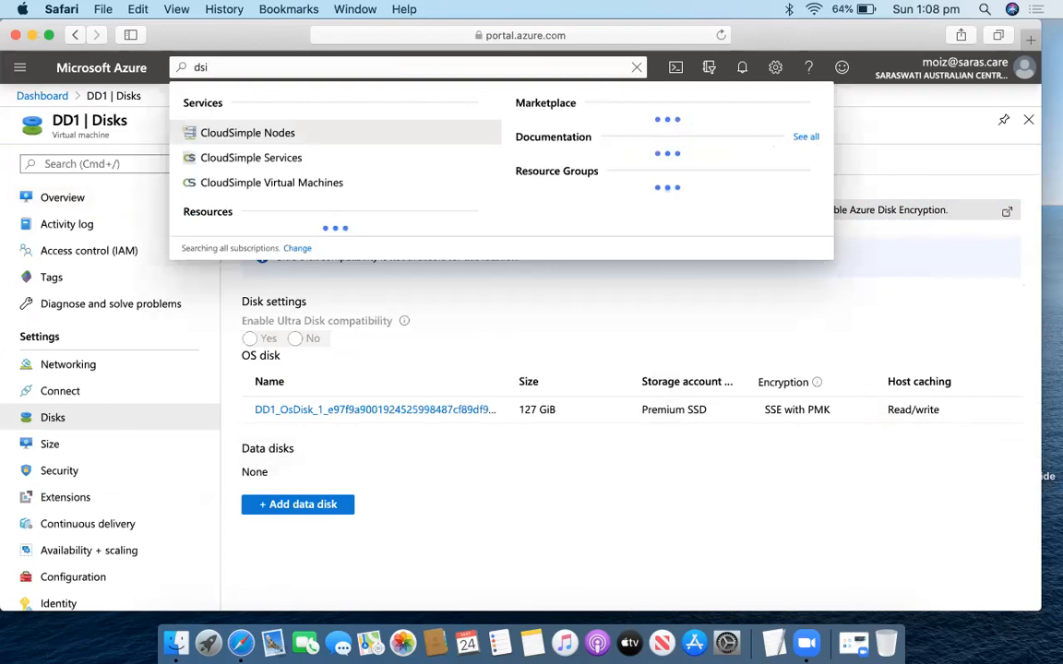
pyautogui.press('BackSpace')
pyautogui.write('isk')
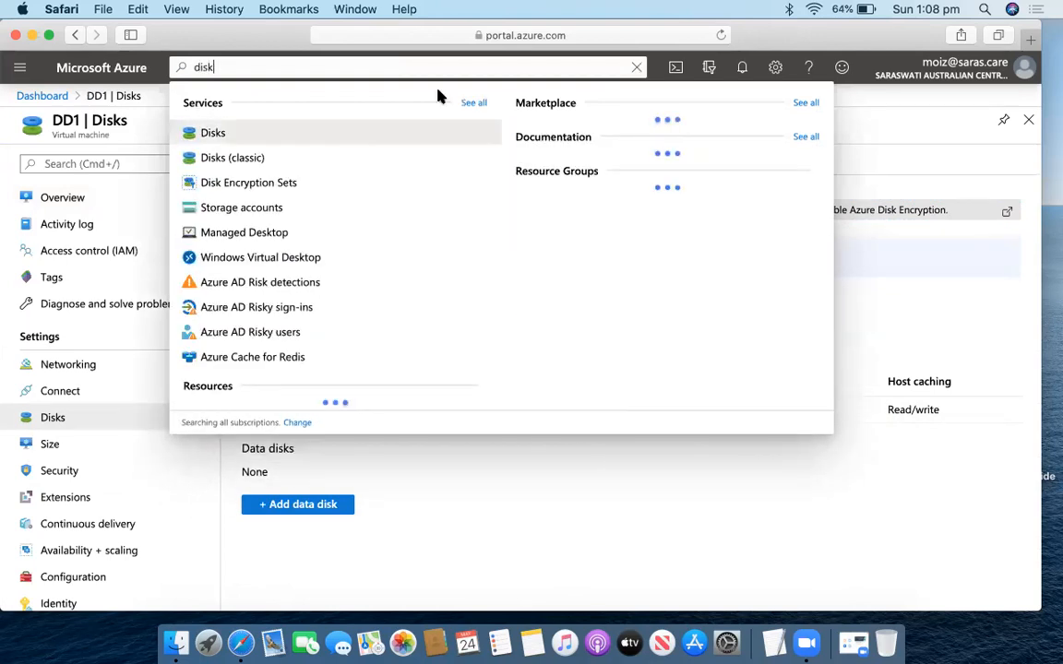
pyautogui.click(291, 143)
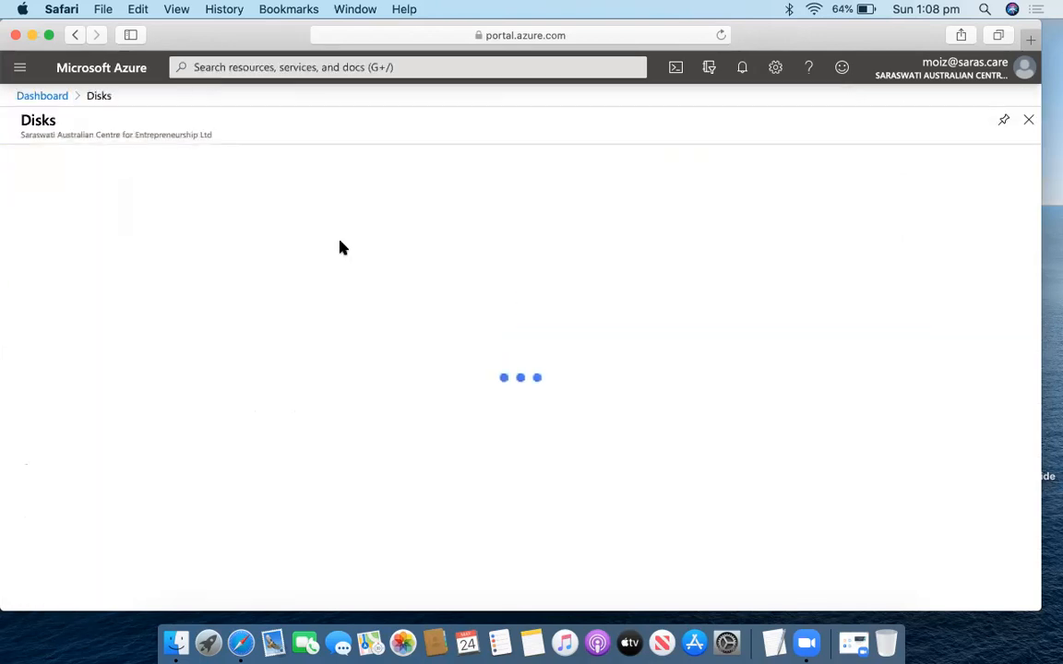
# Open DD1_OsDisk and highlight its Attached state and 127 GiB size.
pyautogui.scroll(-2, 108, 482)
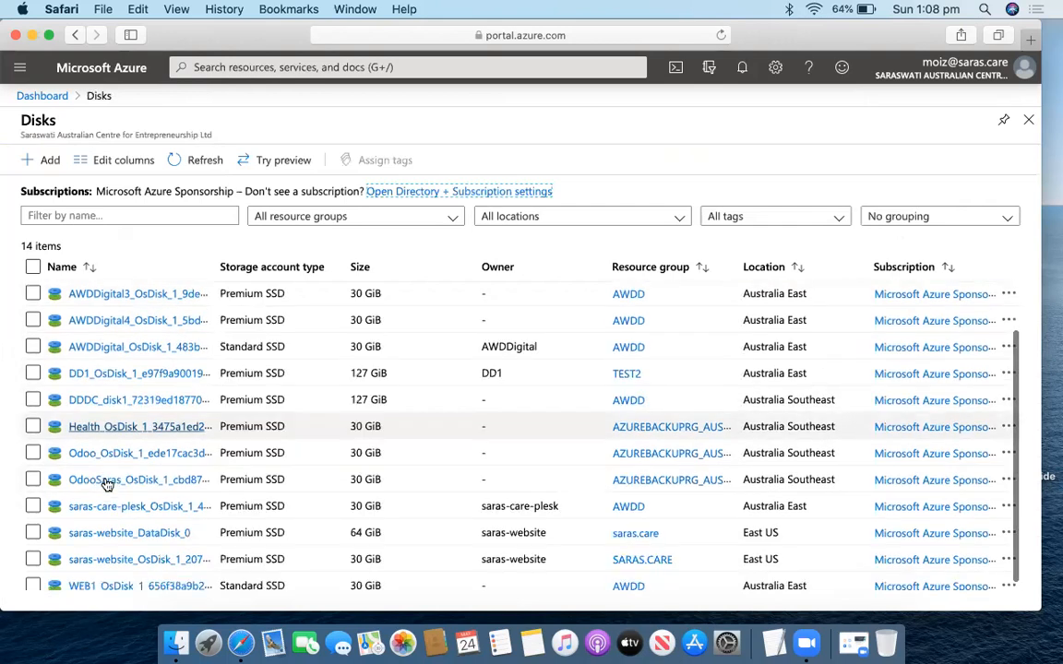
pyautogui.click(112, 367)
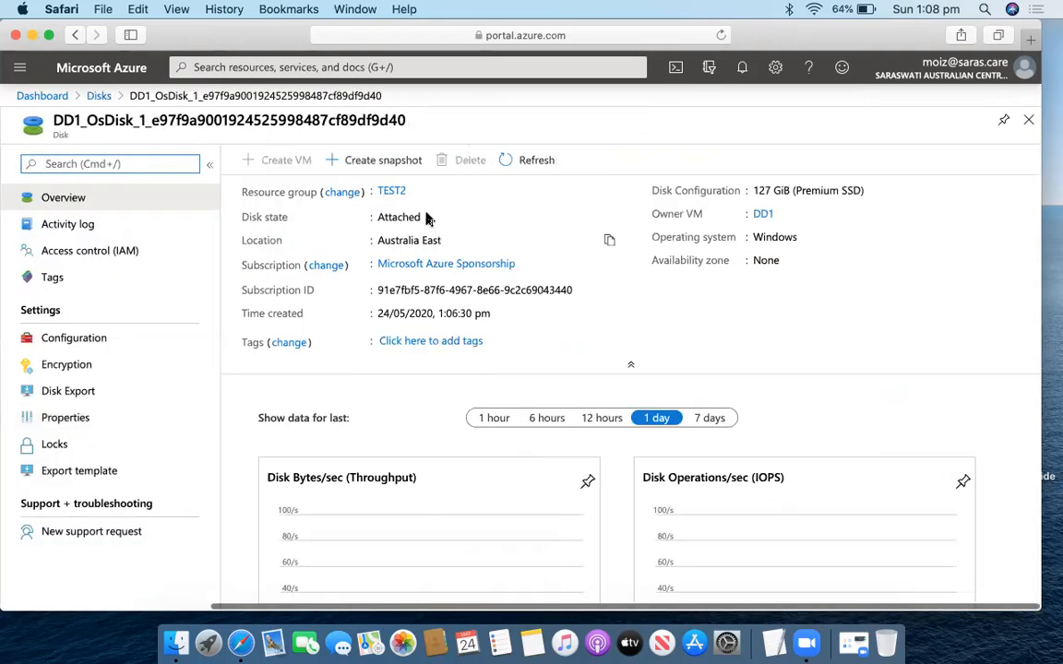
pyautogui.moveTo(427, 218); pyautogui.dragTo(379, 217)
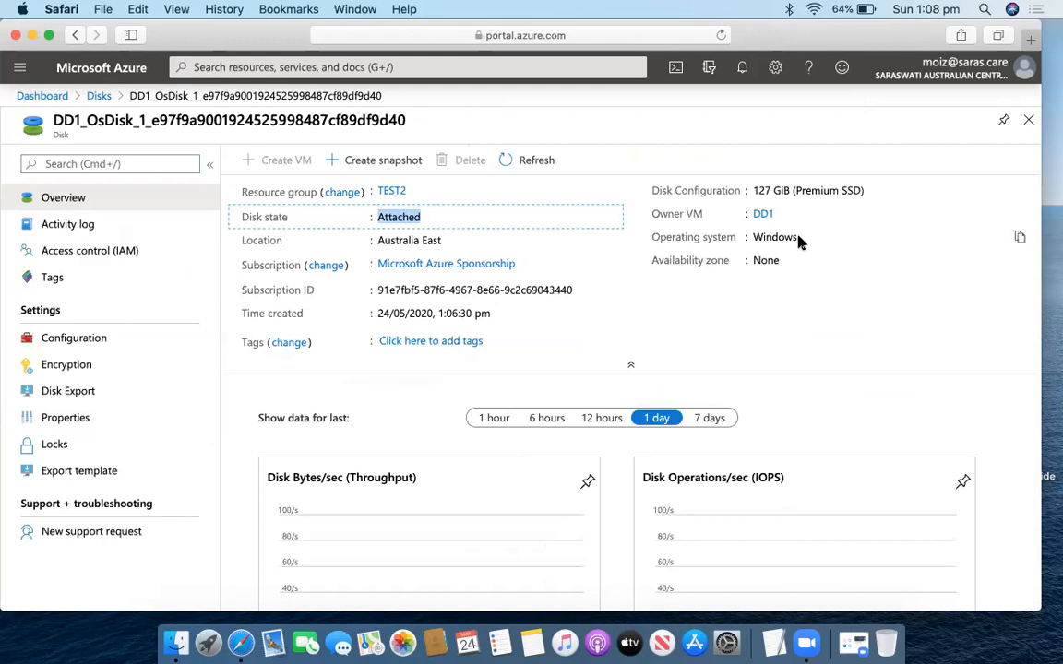
pyautogui.doubleClick(768, 190)
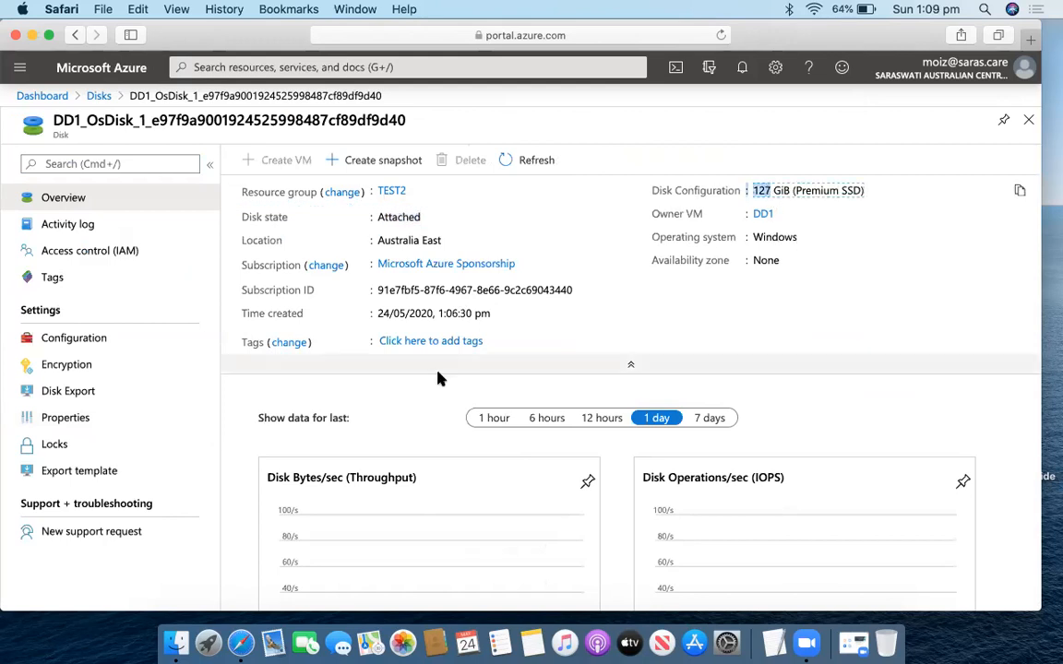
# Start a snapshot of DD1's OS disk named snn2 in resource group test2.
pyautogui.click(387, 164)
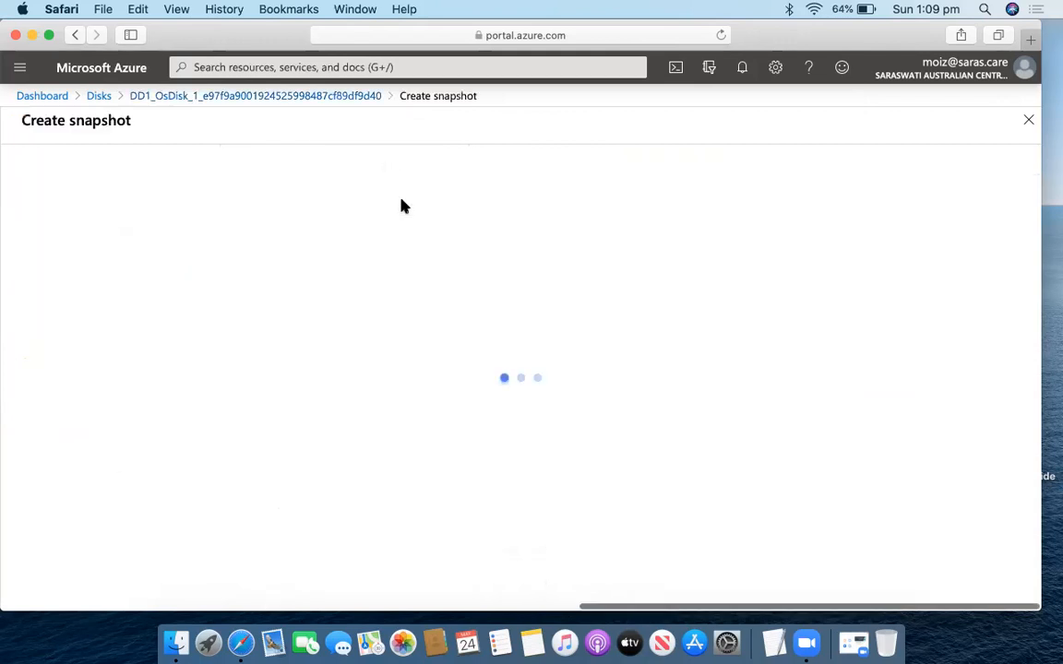
pyautogui.click(399, 363)
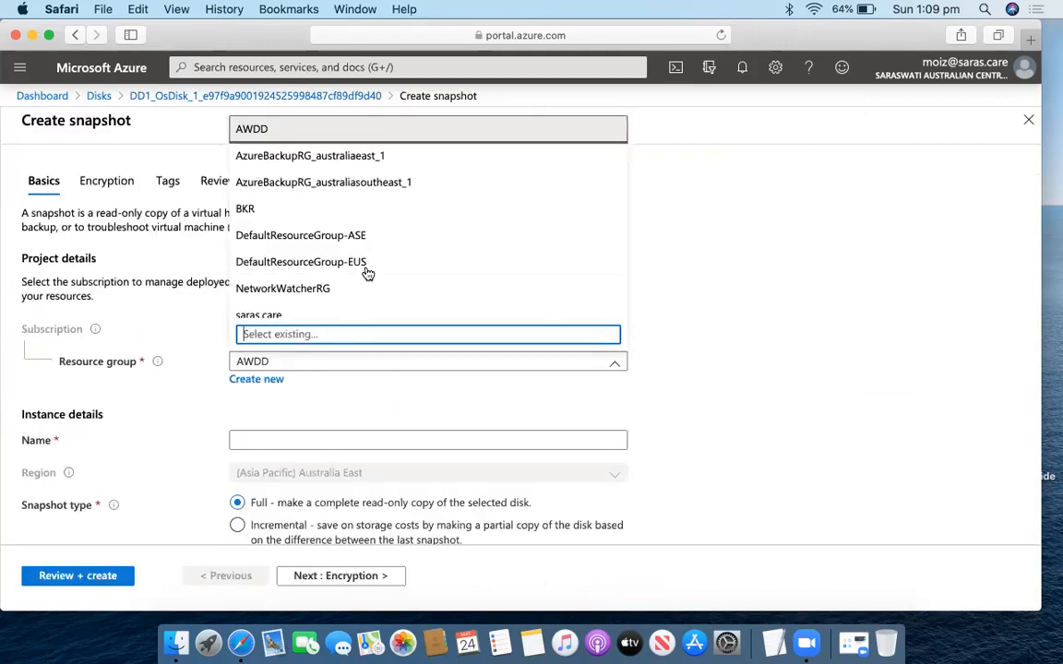
pyautogui.scroll(-3, 367, 263)
pyautogui.click(335, 303)
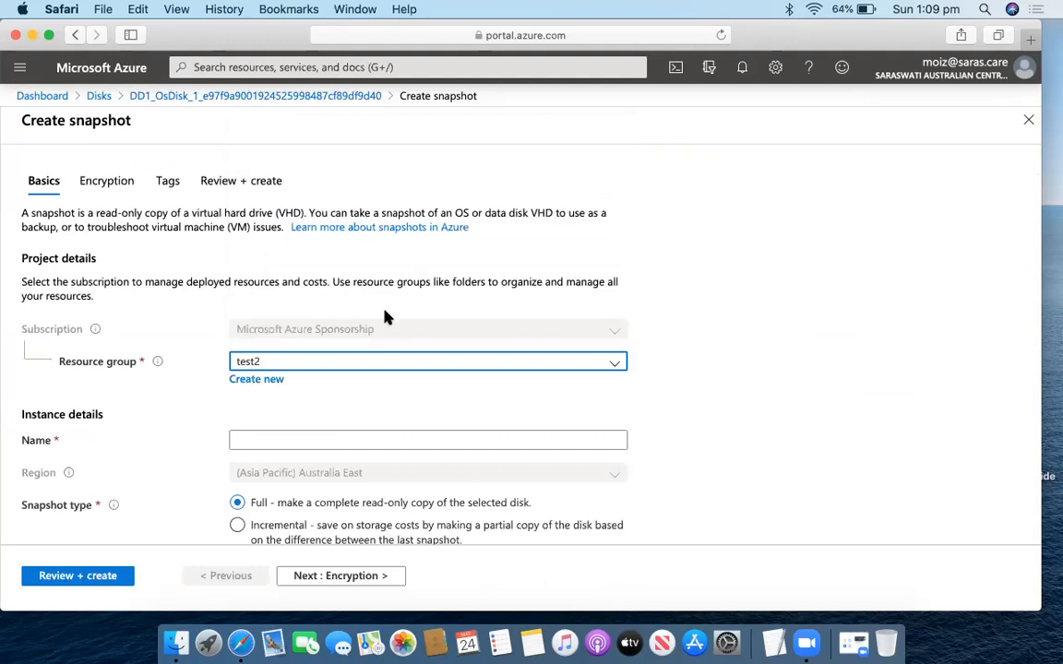
pyautogui.scroll(-1, 399, 379)
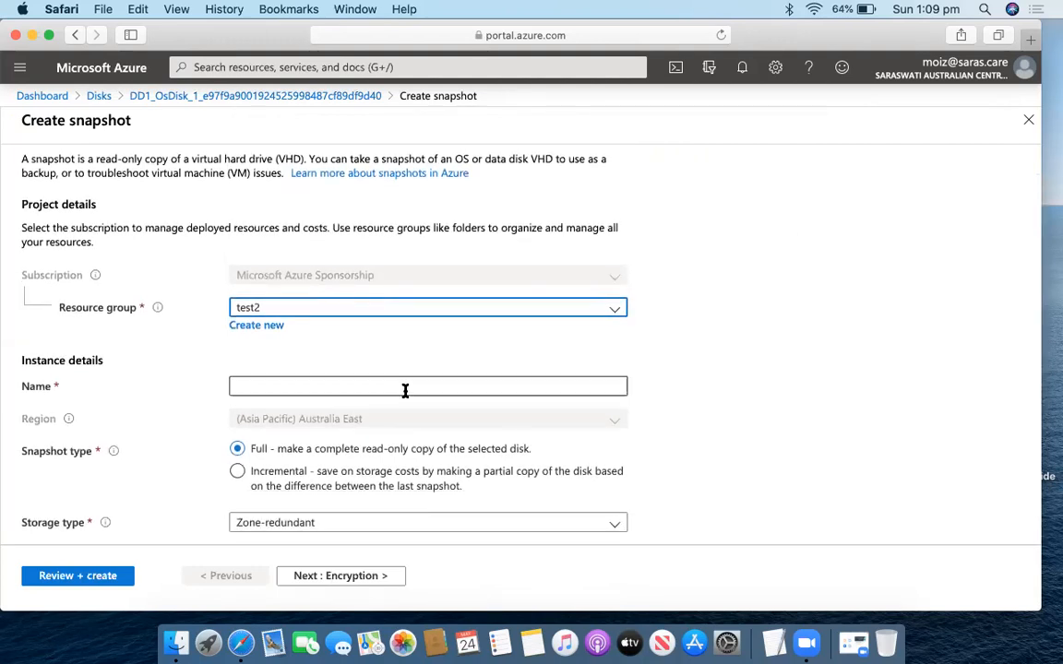
pyautogui.click(385, 388)
pyautogui.write('snn2')
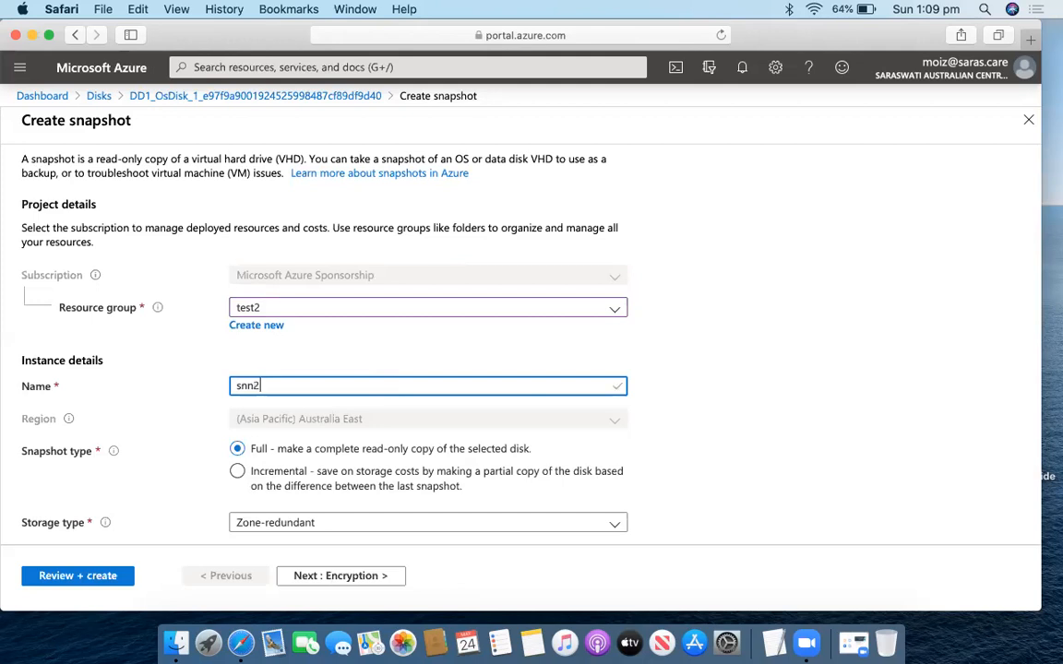
# Step through Encryption and Tags to the review and create the snapshot.
pyautogui.scroll(-1, 484, 429)
pyautogui.scroll(1, 392, 503)
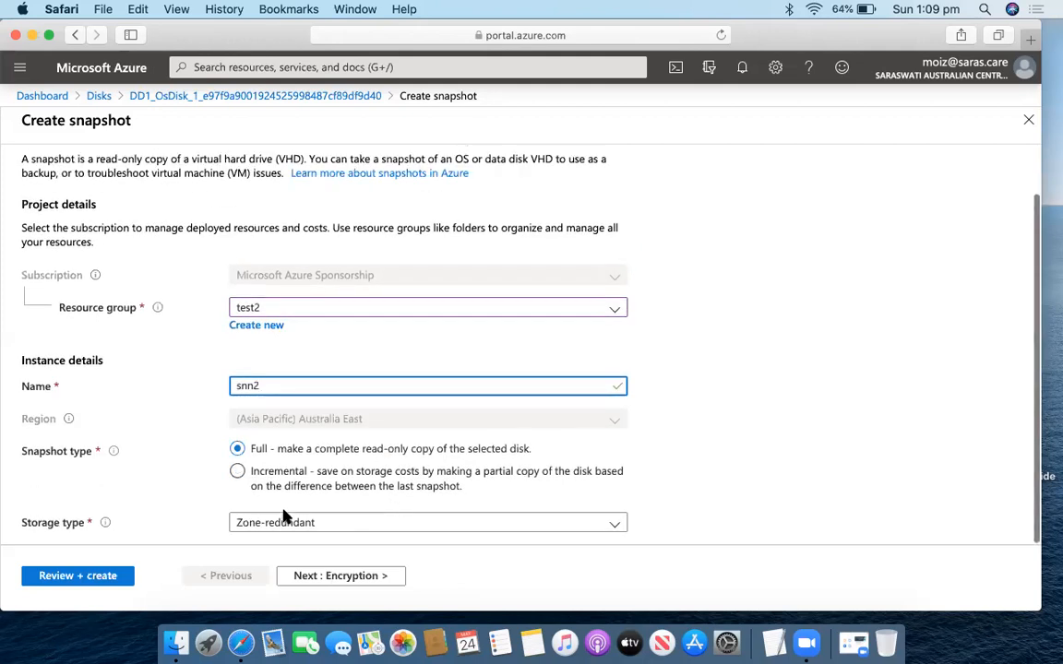
pyautogui.click(349, 578)
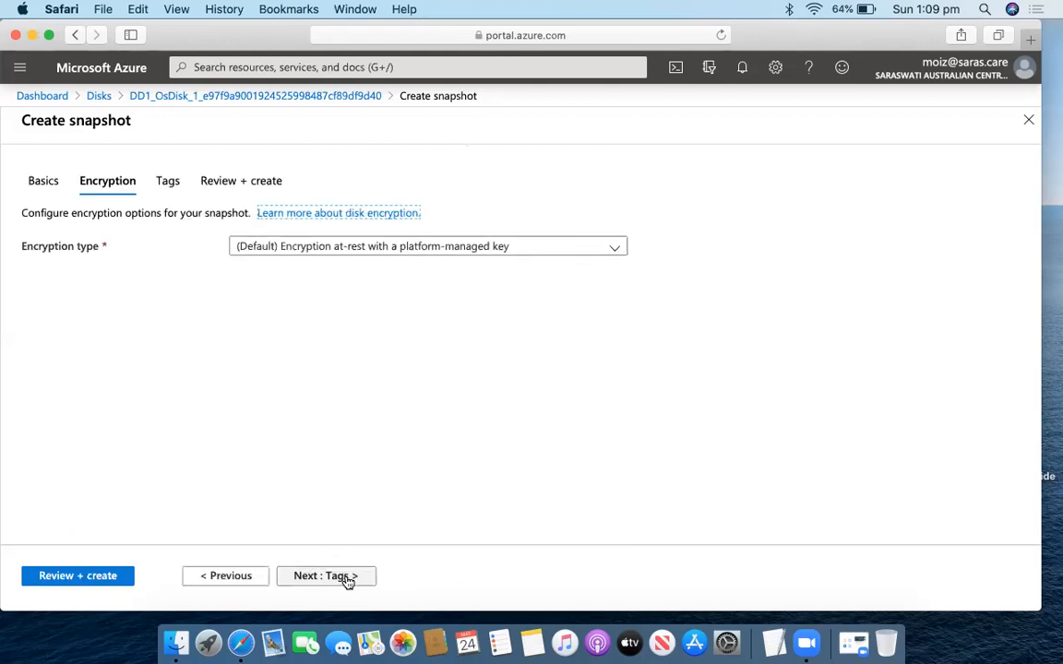
pyautogui.click(347, 578)
pyautogui.click(349, 579)
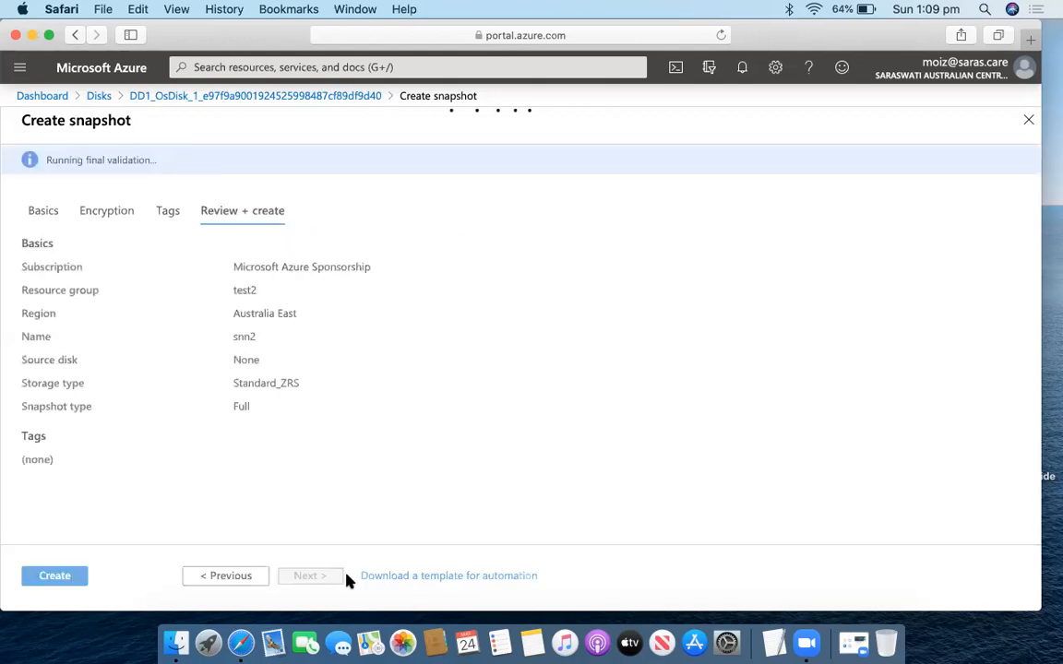
pyautogui.click(49, 575)
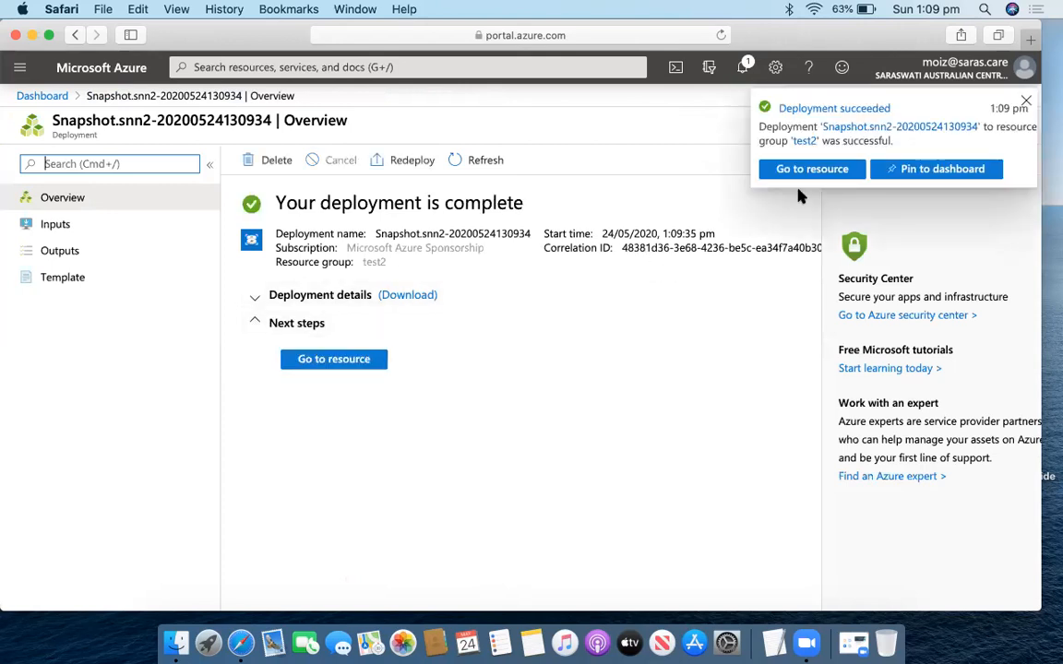
# Go from the new snn2 snapshot to resource group test2 via Resource groups.
pyautogui.click(812, 176)
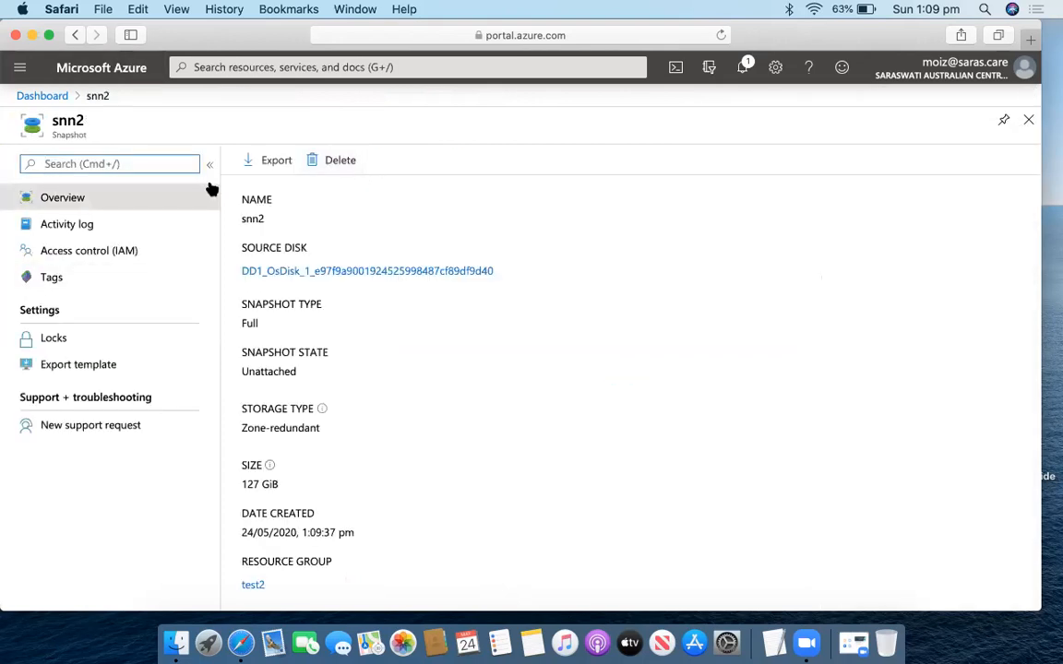
pyautogui.click(19, 67)
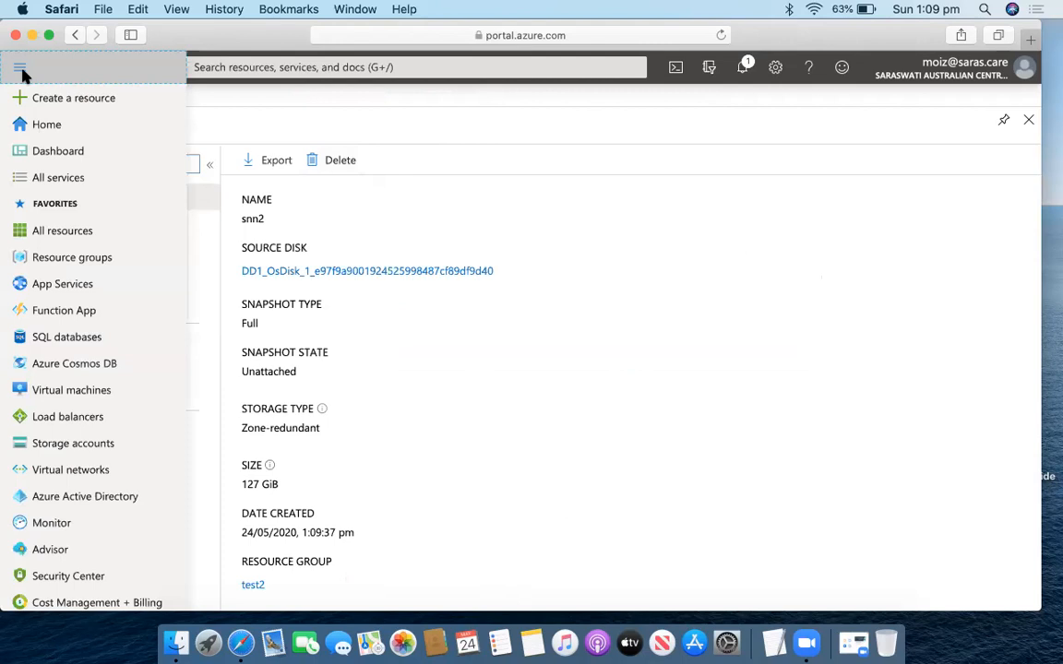
pyautogui.click(81, 262)
pyautogui.scroll(-1, 116, 452)
pyautogui.scroll(-2, 115, 451)
pyautogui.click(73, 501)
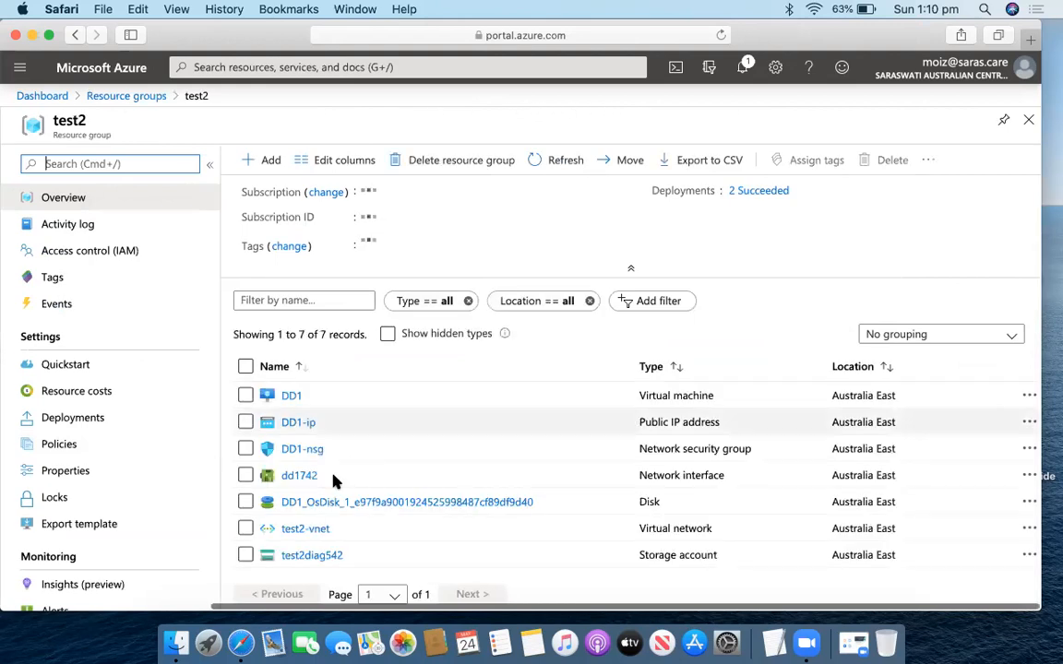
# Delete virtual machine DD1, confirm, and return to resource group test2.
pyautogui.click(292, 397)
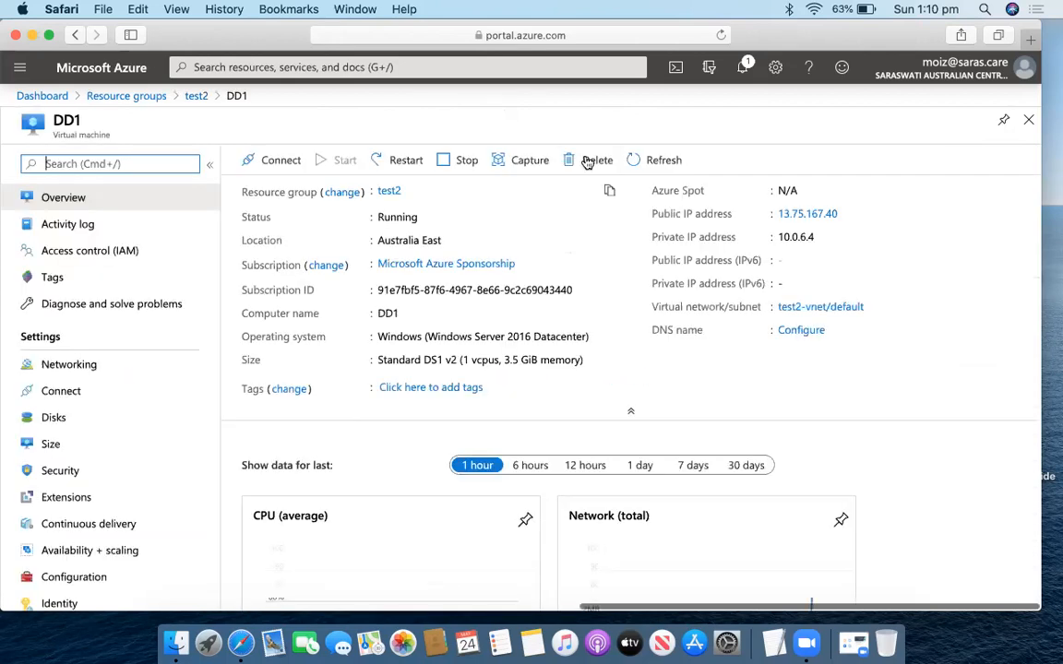
pyautogui.click(590, 162)
pyautogui.click(270, 279)
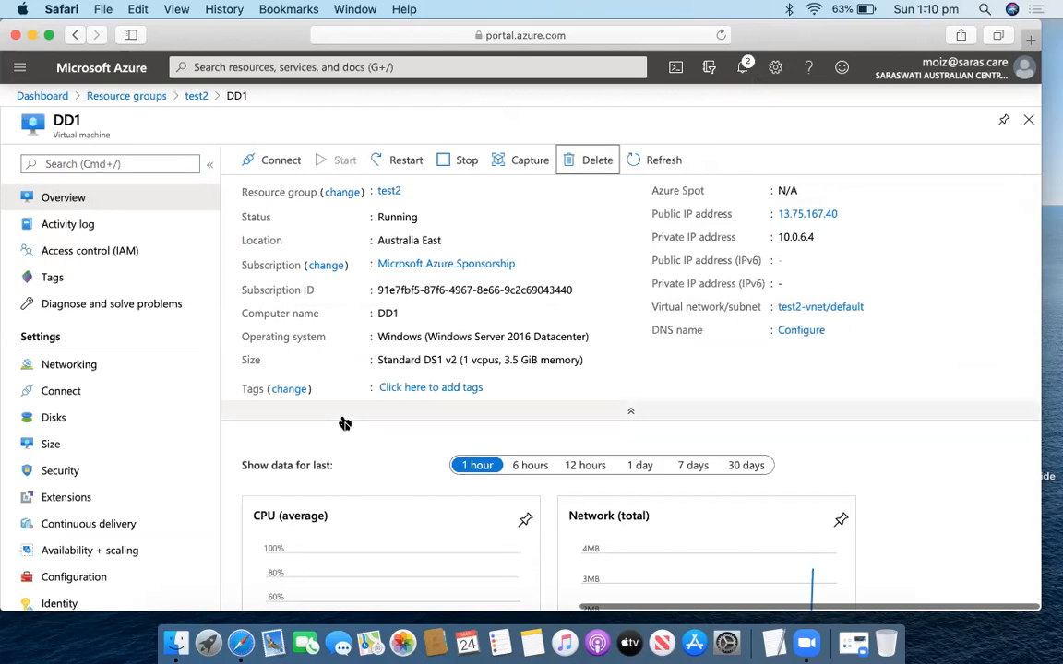
pyautogui.scroll(-2, 130, 431)
pyautogui.scroll(-1, 130, 434)
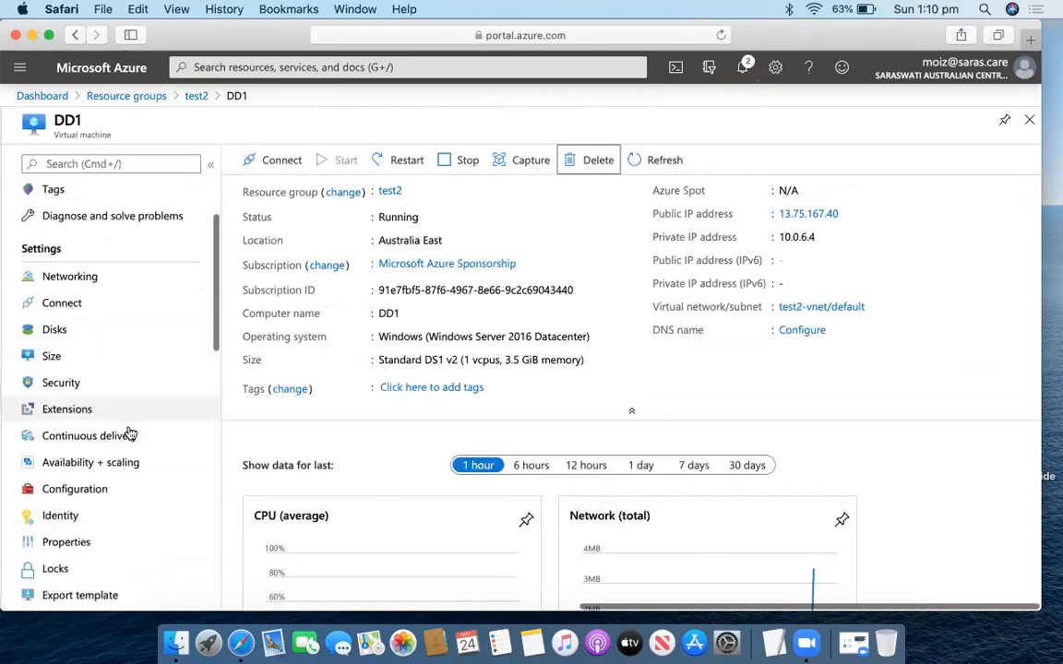
pyautogui.scroll(-2, 83, 559)
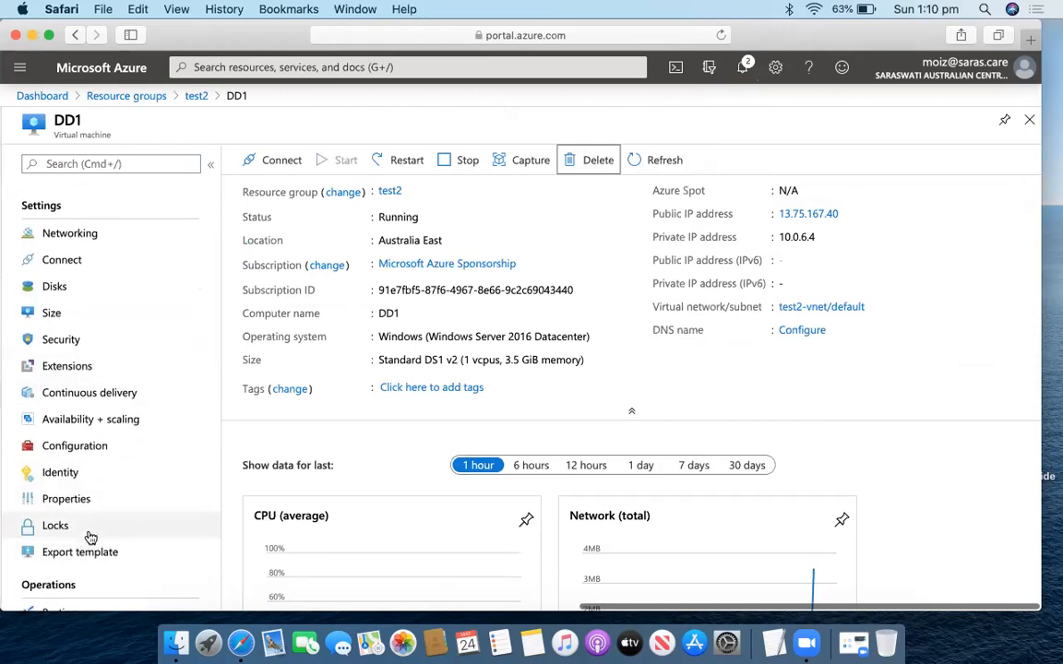
pyautogui.click(199, 97)
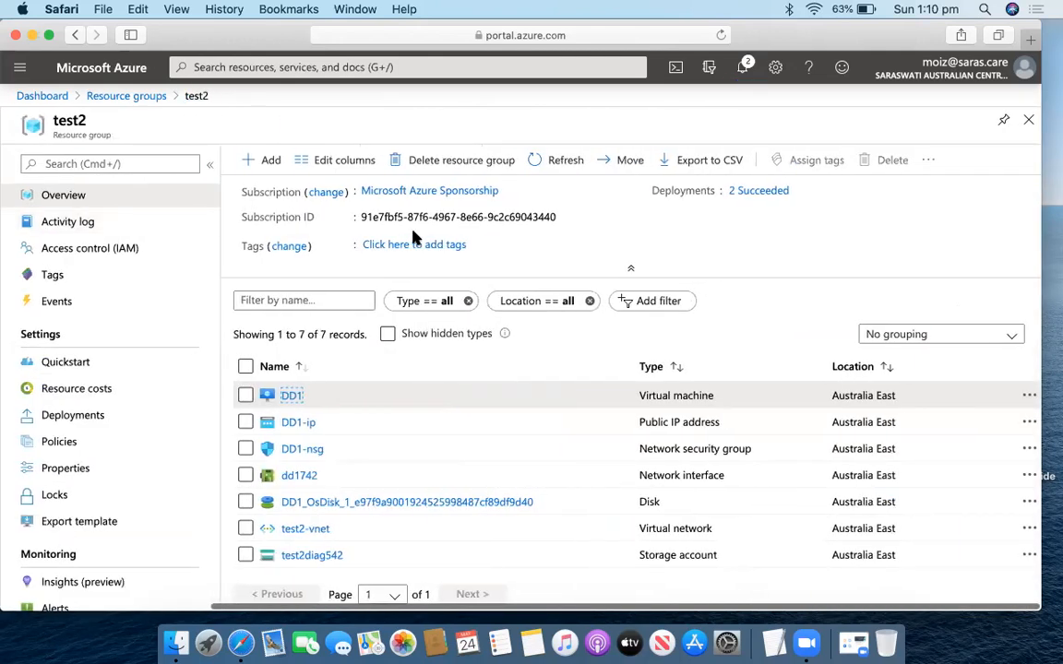
# Dismiss the completed notifications and watch DD1's deletion in progress.
pyautogui.click(742, 66)
pyautogui.click(1008, 143)
pyautogui.click(993, 200)
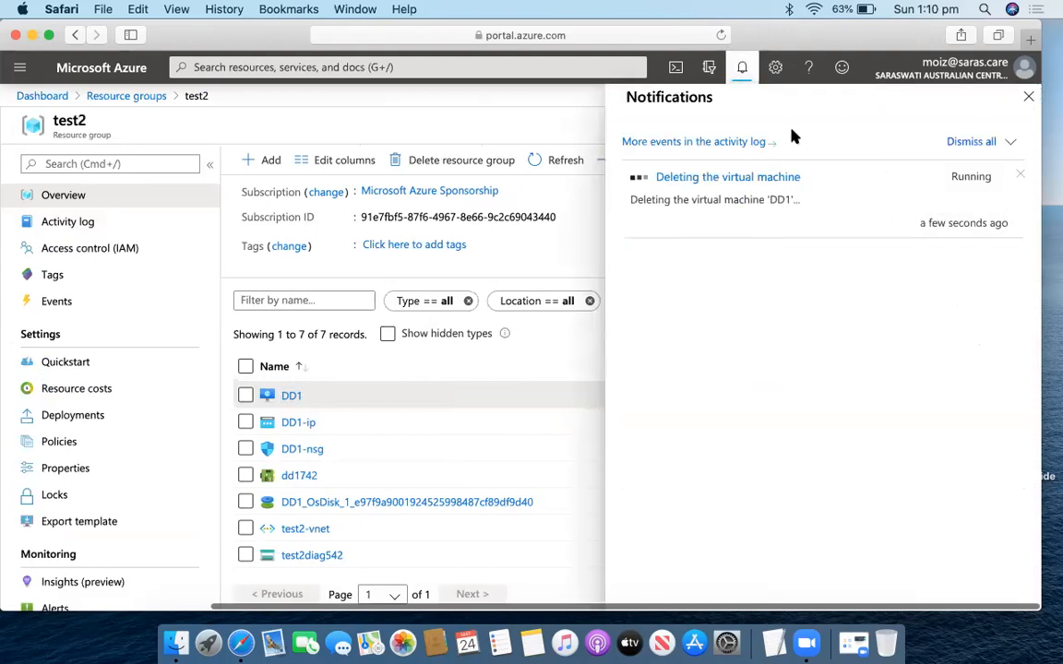
pyautogui.click(744, 77)
pyautogui.click(742, 68)
# Search for 'disk' and open the Disks service.
pyautogui.click(568, 35)
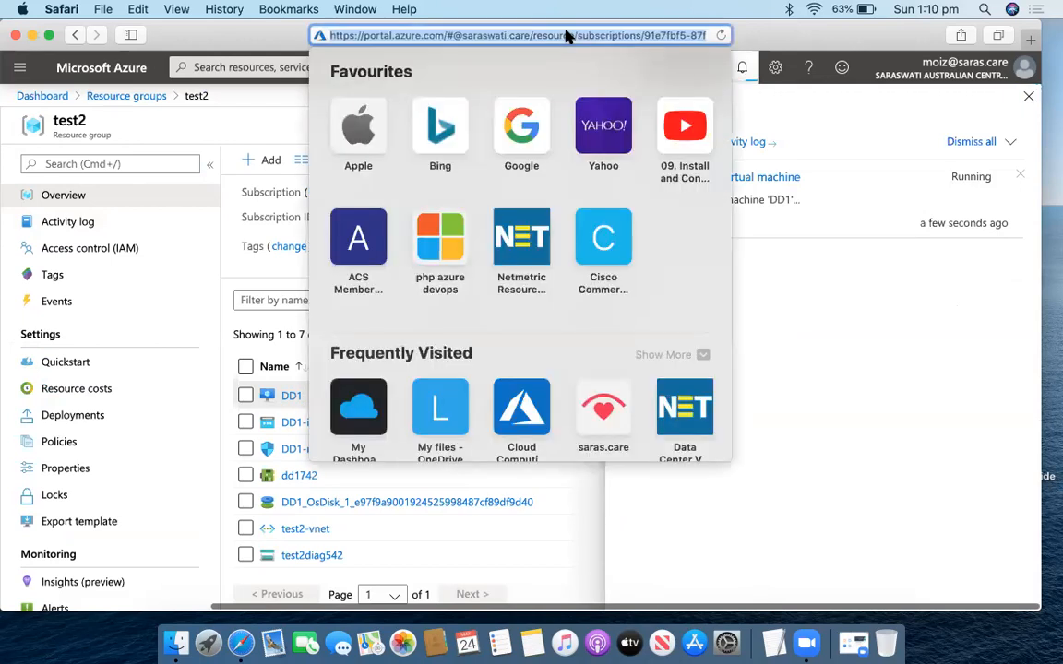
pyautogui.click(308, 66)
pyautogui.write('ds')
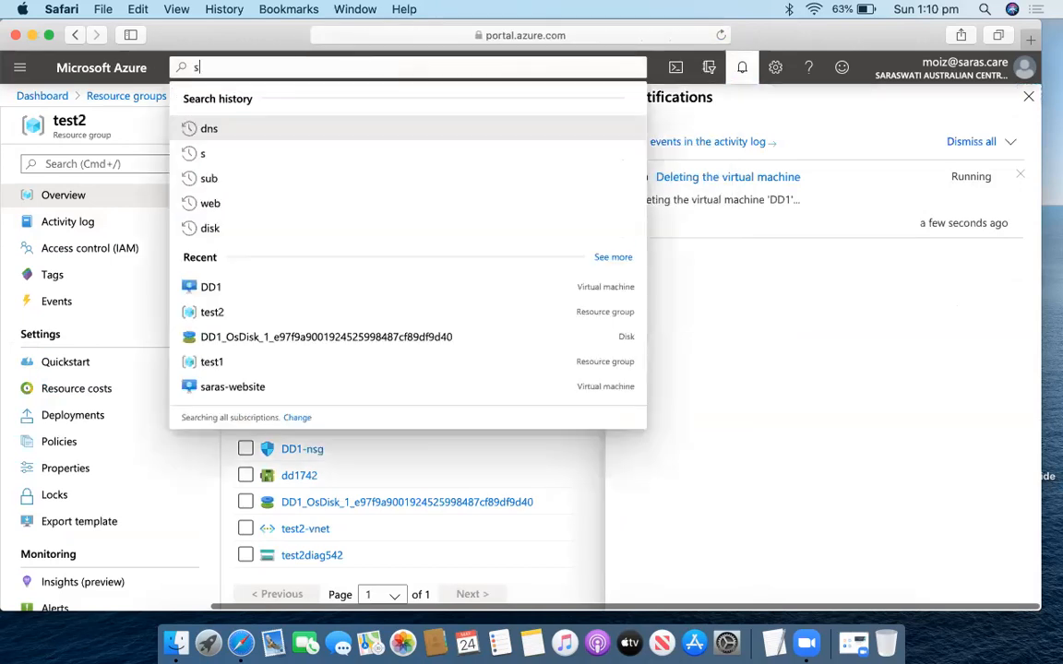
pyautogui.press('BackSpace')
pyautogui.write('isk')
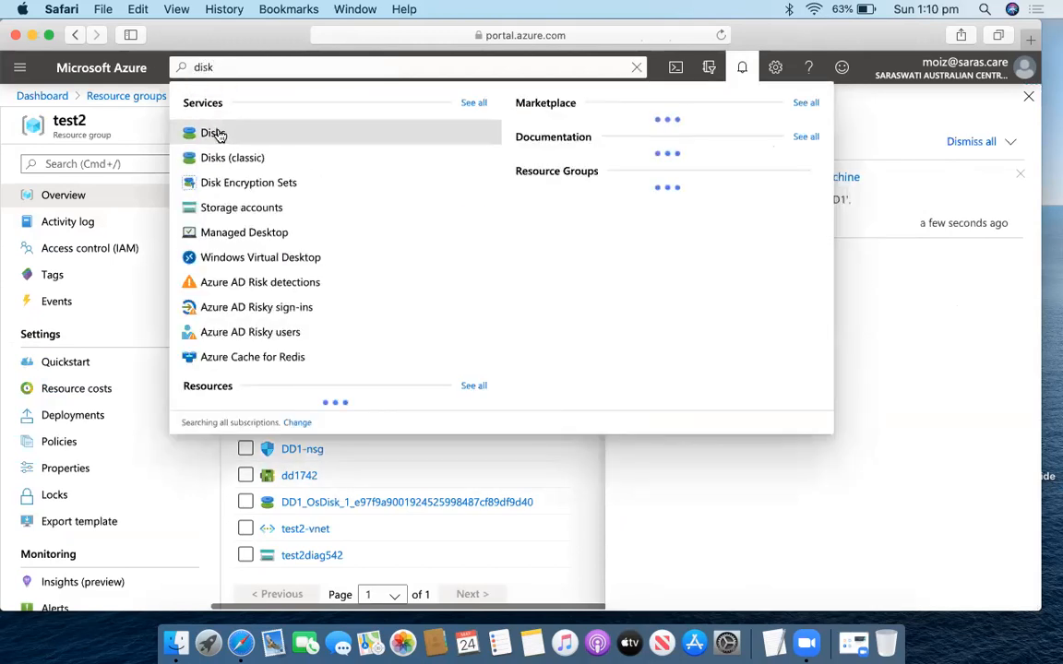
pyautogui.click(211, 133)
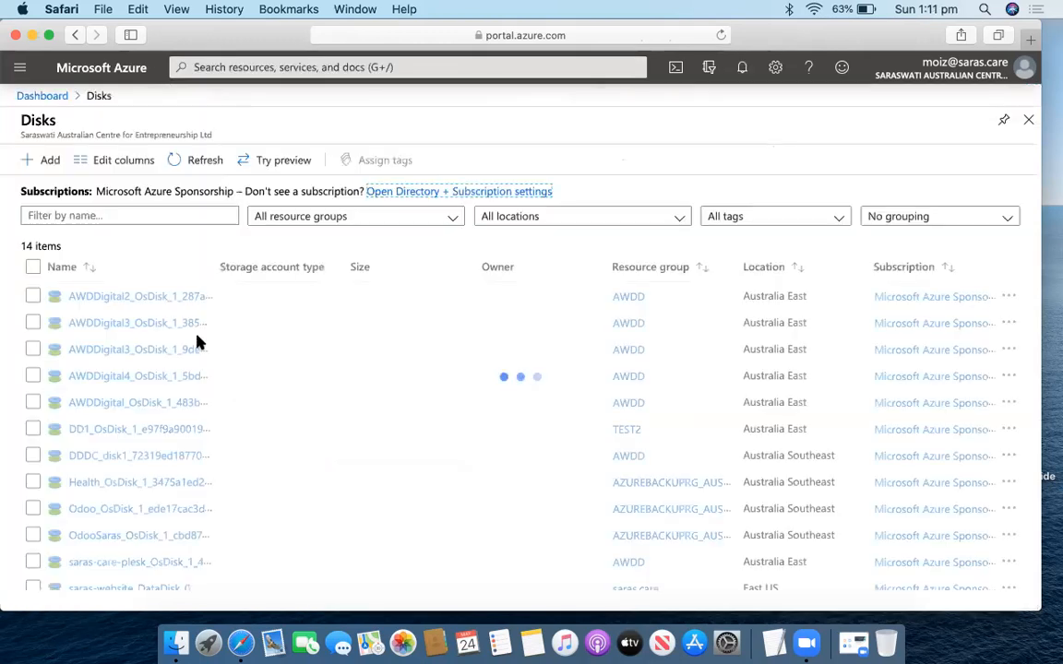
# Open DD1_OsDisk, confirm it is Unattached, and check that the VM deletion finished.
pyautogui.click(103, 432)
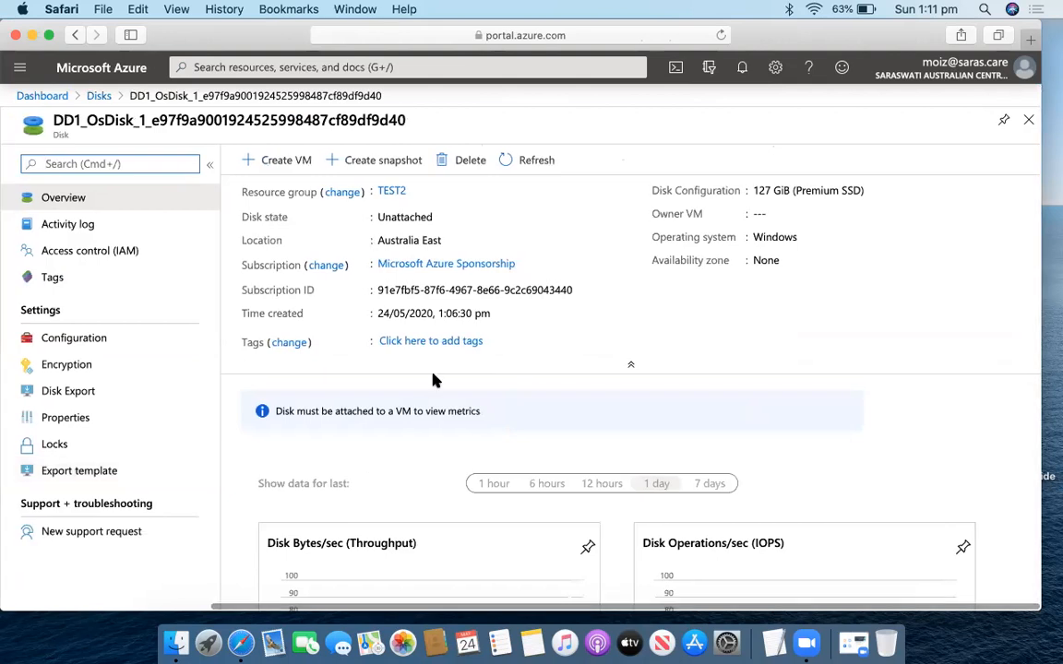
pyautogui.moveTo(435, 218); pyautogui.dragTo(373, 216)
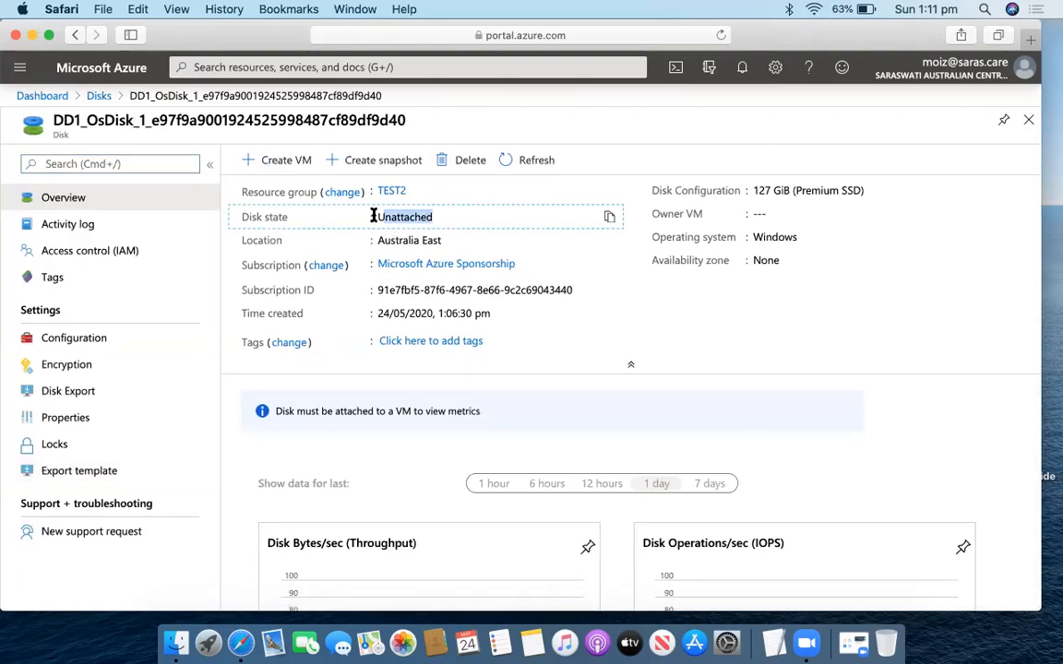
pyautogui.click(743, 70)
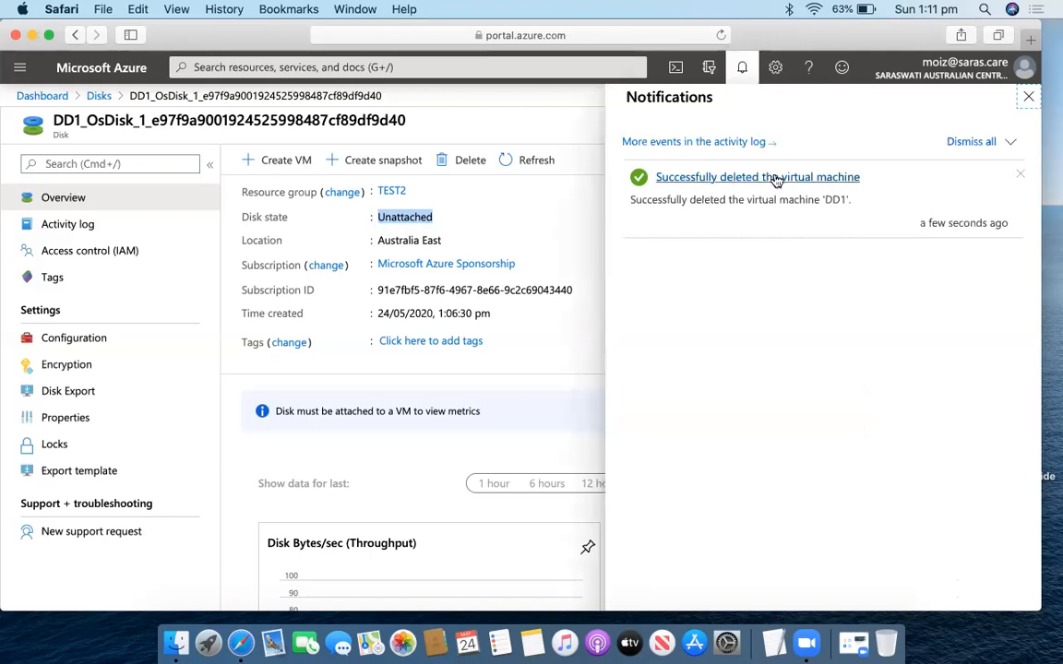
pyautogui.click(565, 208)
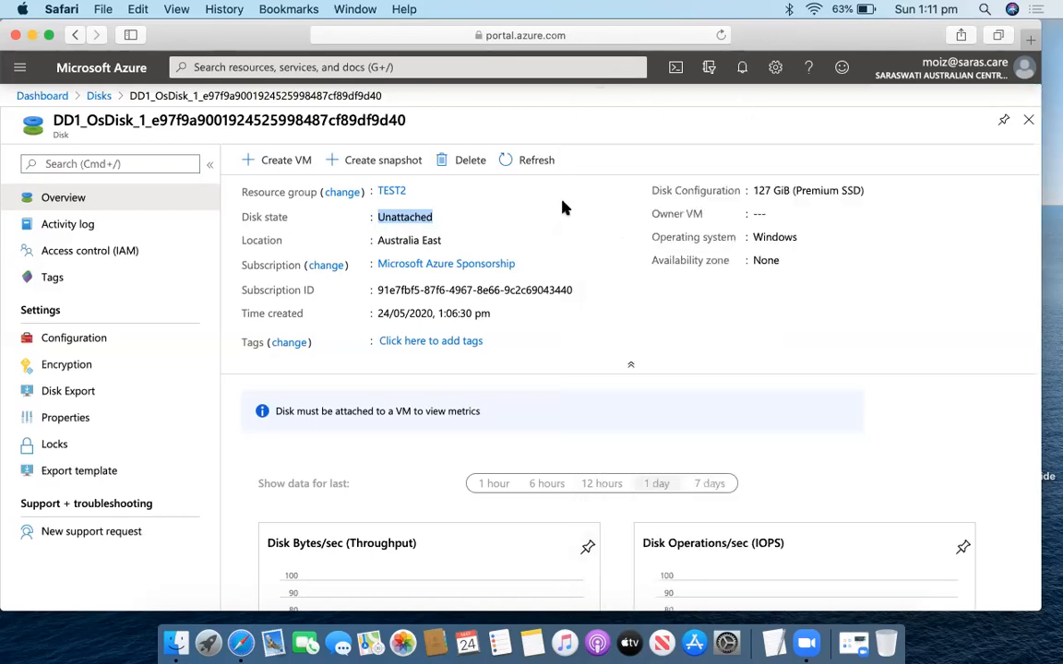
pyautogui.click(492, 385)
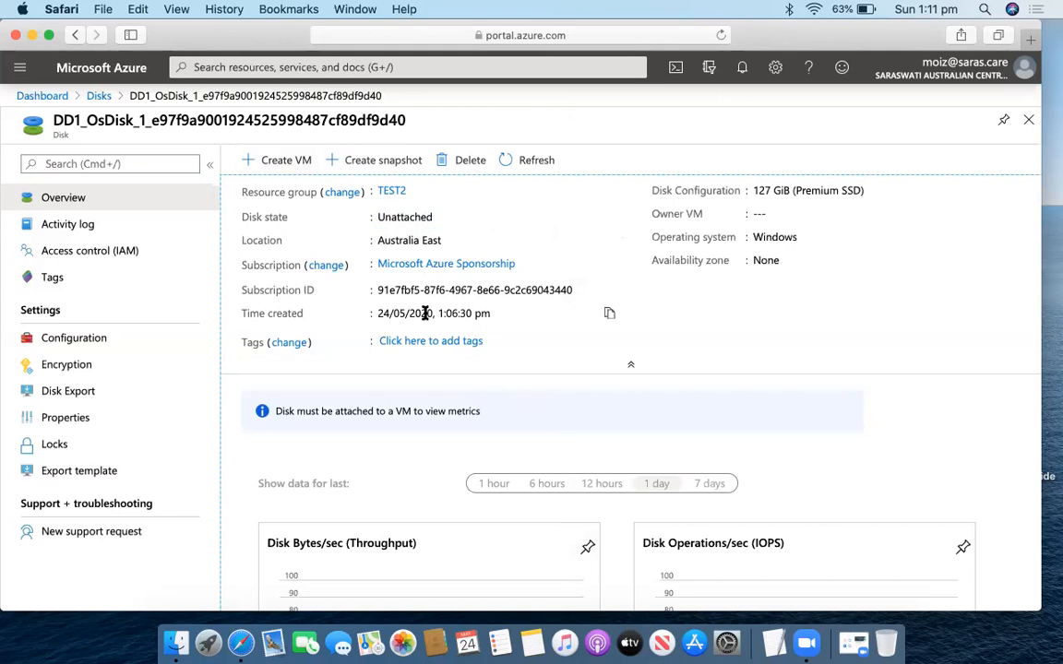
# Start a VM from the disk, named SS1, in resource group test2.
pyautogui.click(282, 162)
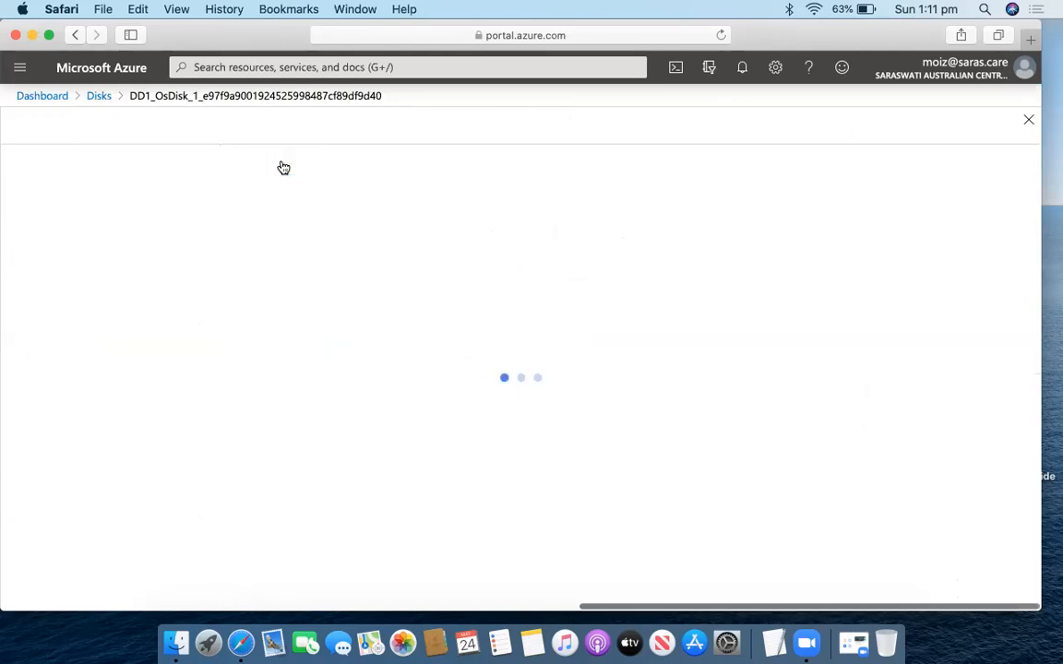
pyautogui.scroll(-3, 344, 349)
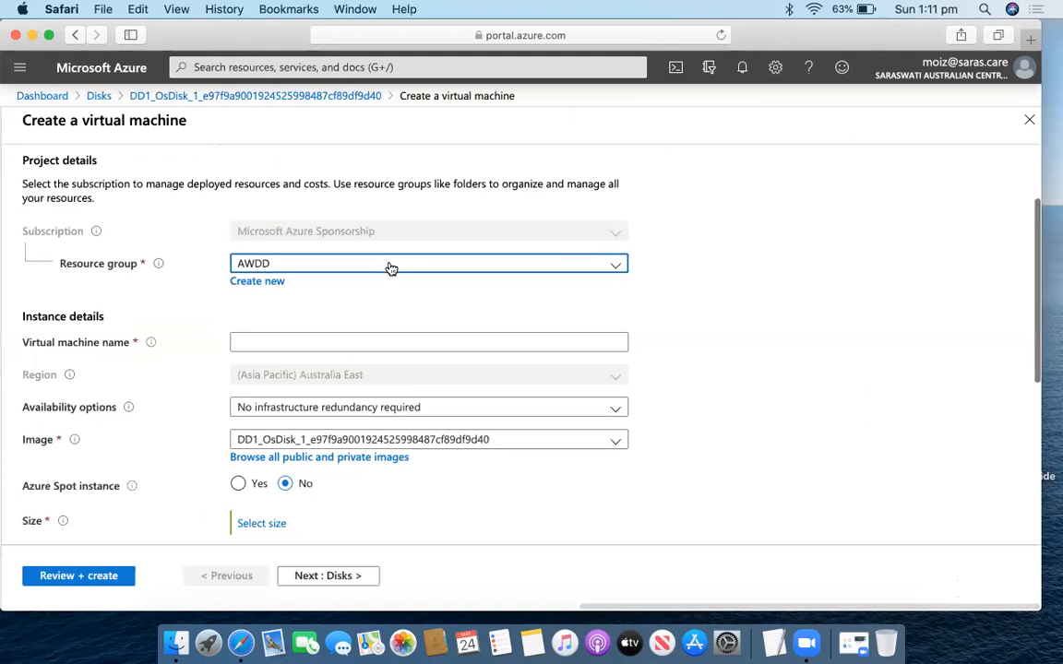
pyautogui.click(392, 266)
pyautogui.scroll(-3, 356, 443)
pyautogui.click(325, 514)
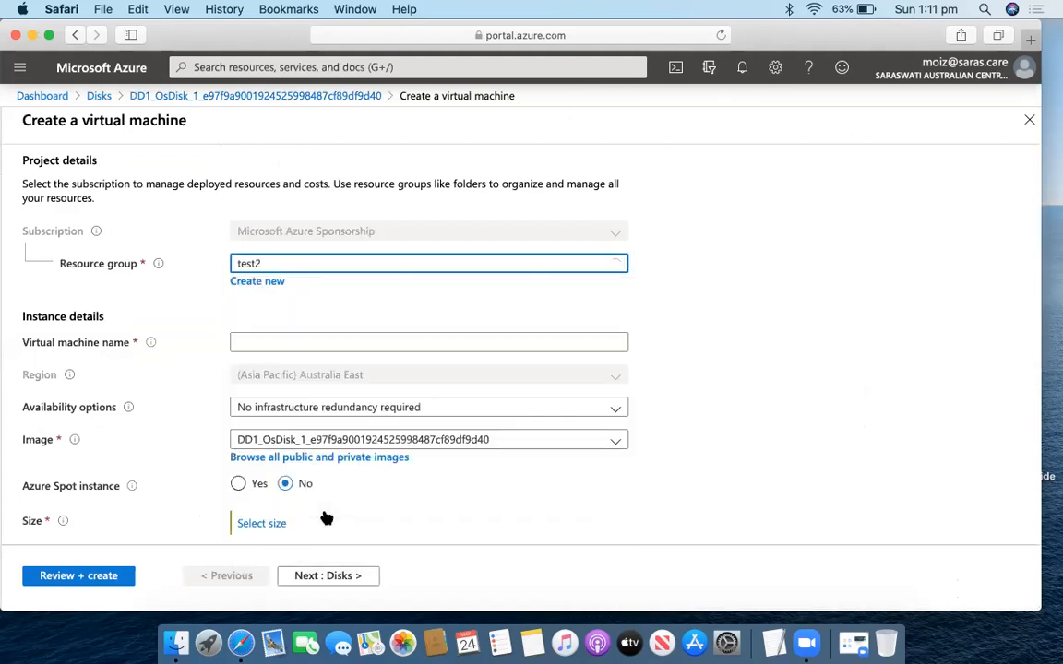
pyautogui.click(364, 347)
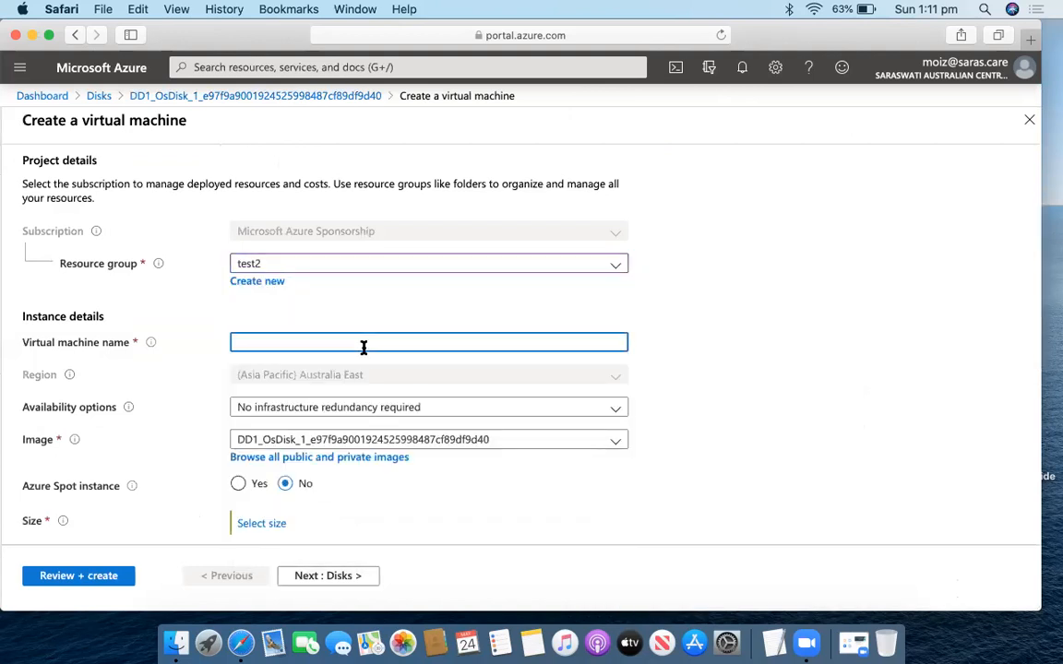
pyautogui.write('SS1')
pyautogui.scroll(-1, 372, 371)
pyautogui.scroll(-2, 372, 371)
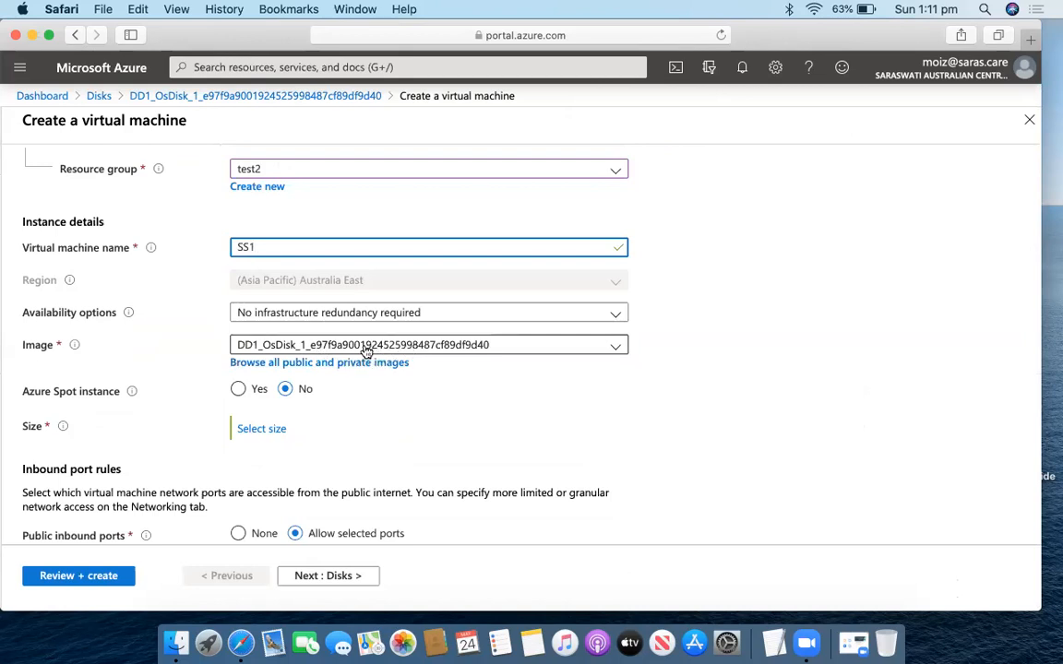
# Choose size Standard DS1_v2 for SS1 and advance to the Disks step.
pyautogui.click(244, 429)
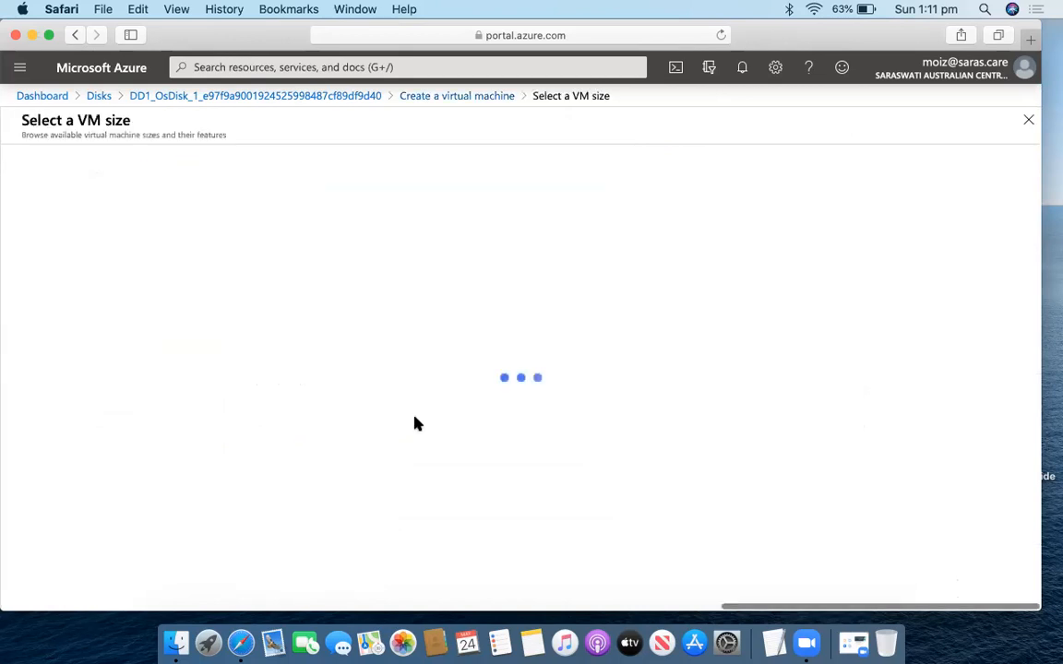
pyautogui.scroll(-1, 314, 396)
pyautogui.scroll(-1, 313, 396)
pyautogui.scroll(2, 314, 396)
pyautogui.scroll(-3, 313, 396)
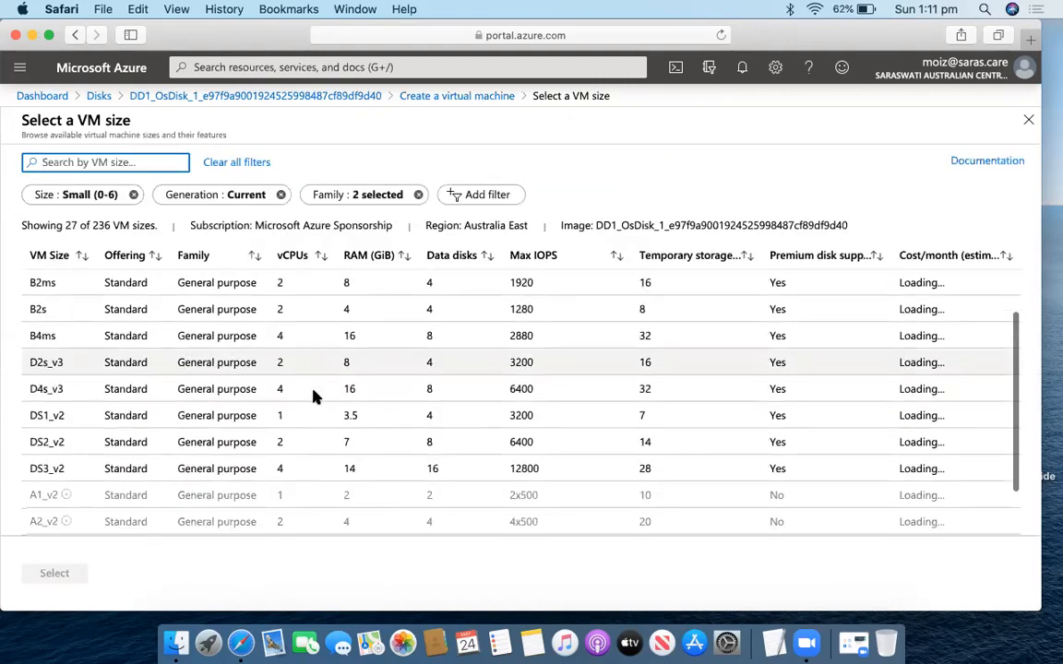
pyautogui.click(279, 415)
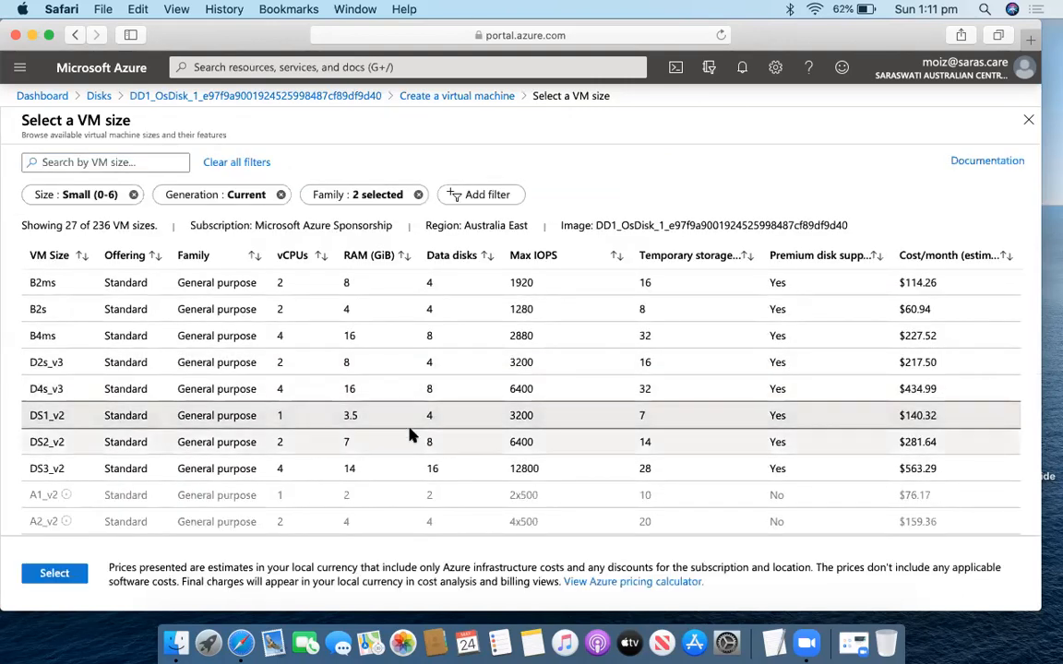
pyautogui.click(57, 576)
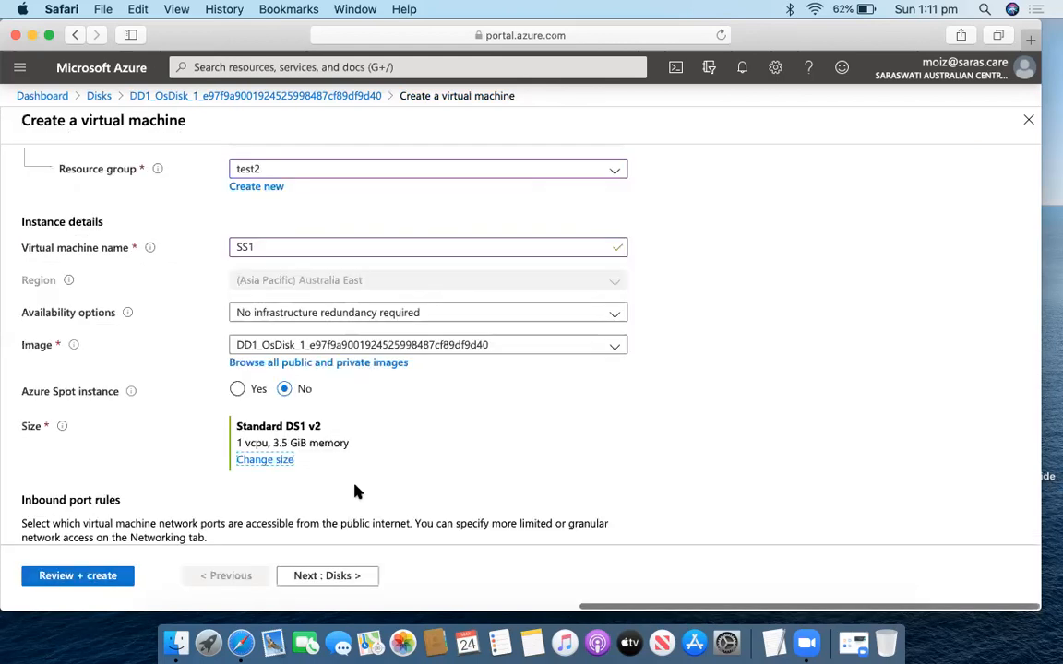
pyautogui.scroll(-5, 359, 492)
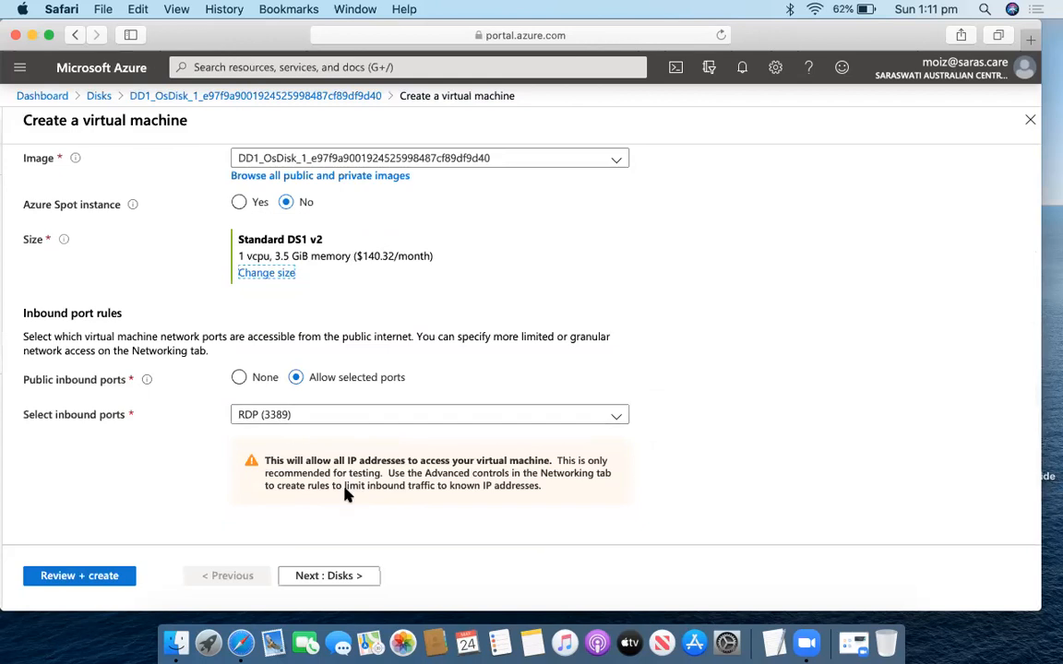
pyautogui.scroll(-3, 346, 496)
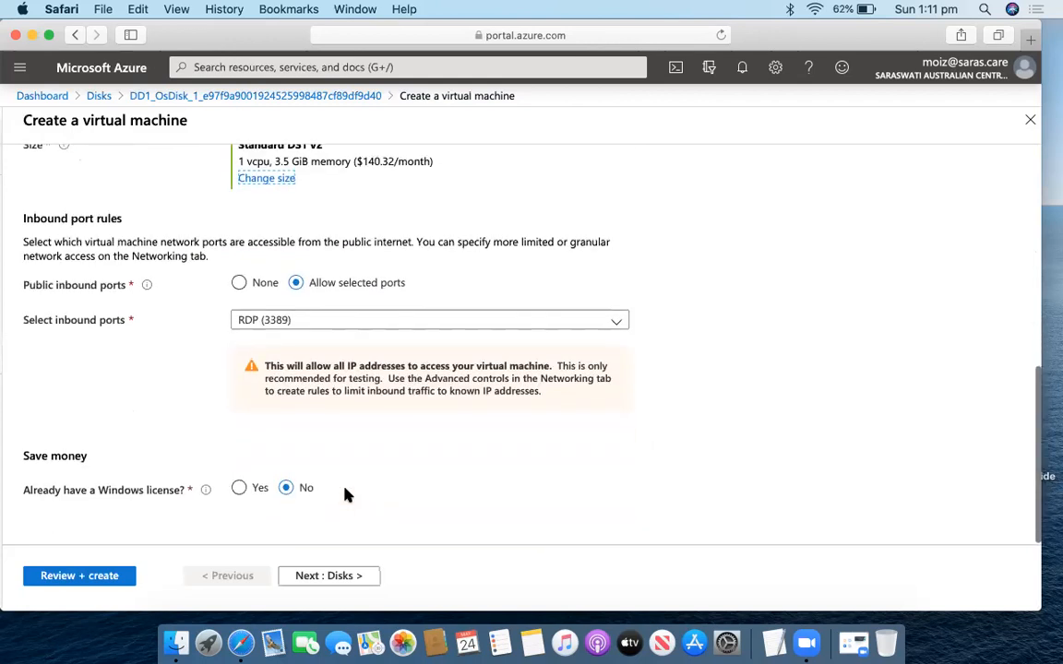
pyautogui.click(335, 576)
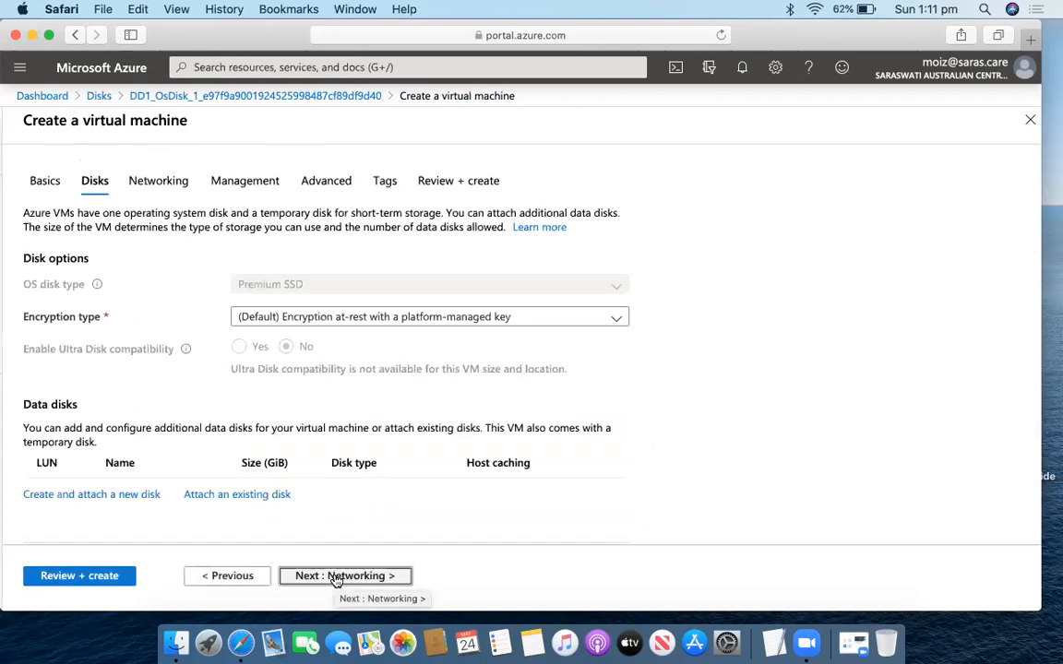
# Keep the default networking (test2-vnet, new SS1-ip) and continue to Management.
pyautogui.click(335, 576)
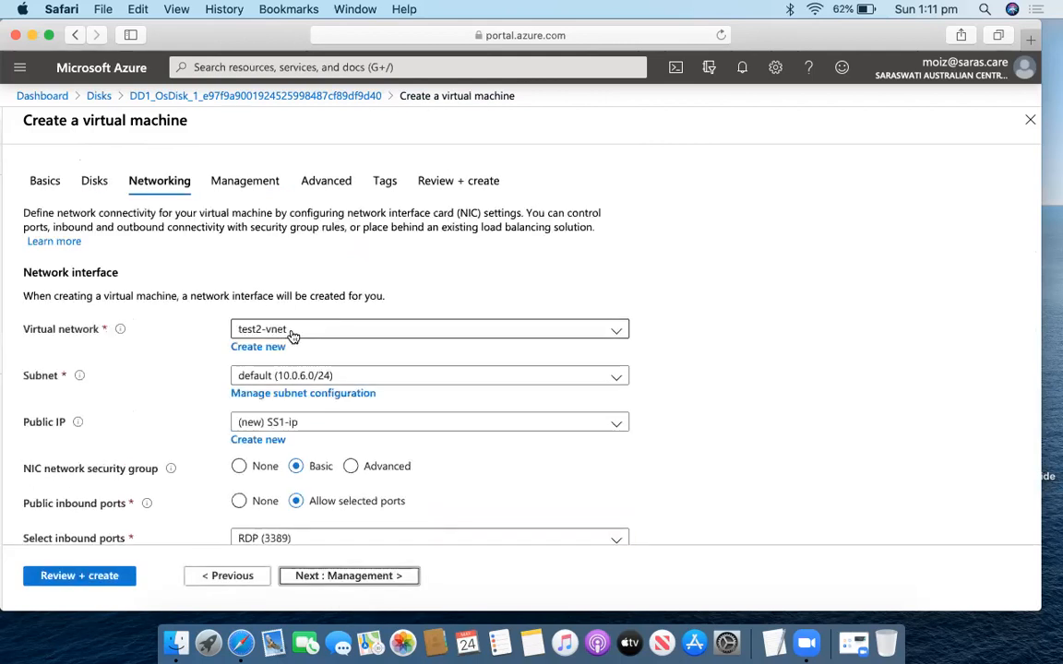
pyautogui.scroll(-2, 286, 382)
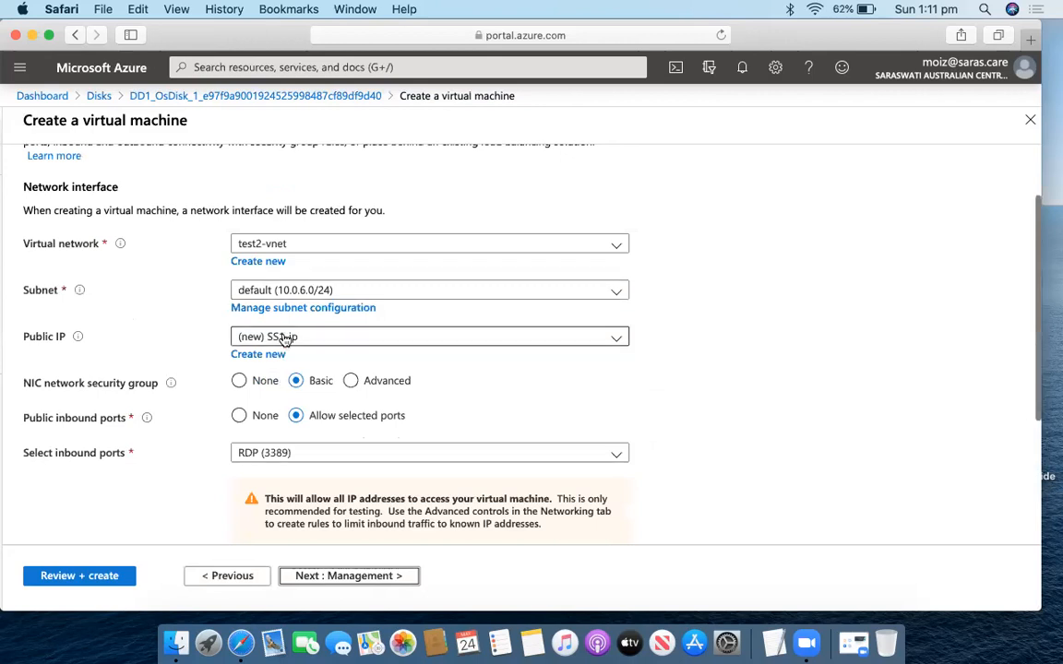
pyautogui.scroll(-1, 310, 346)
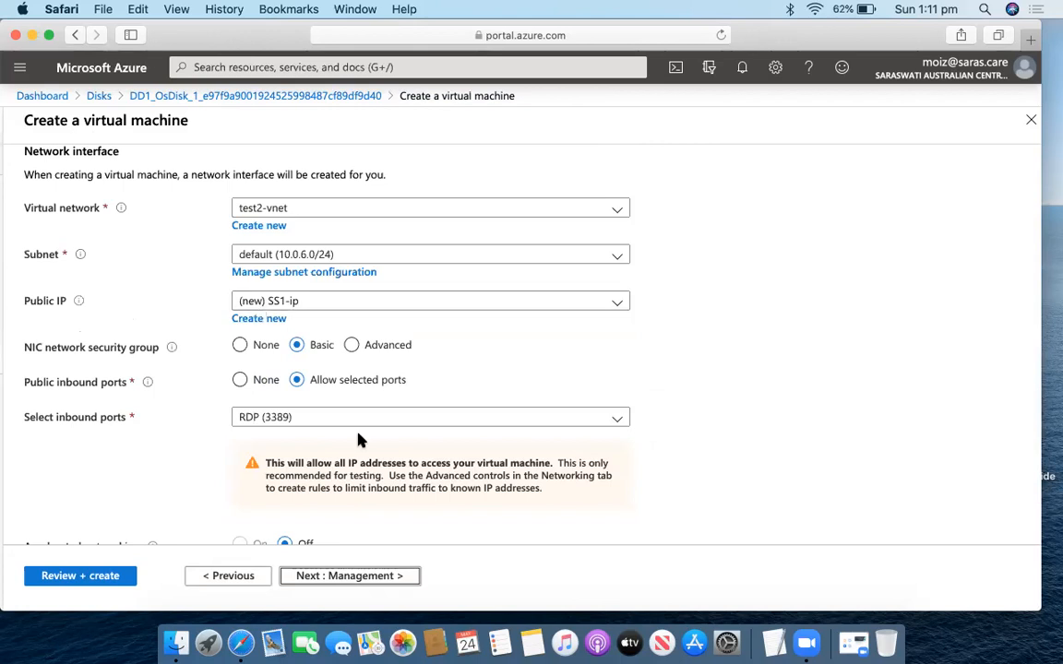
pyautogui.scroll(-1, 361, 439)
pyautogui.click(375, 575)
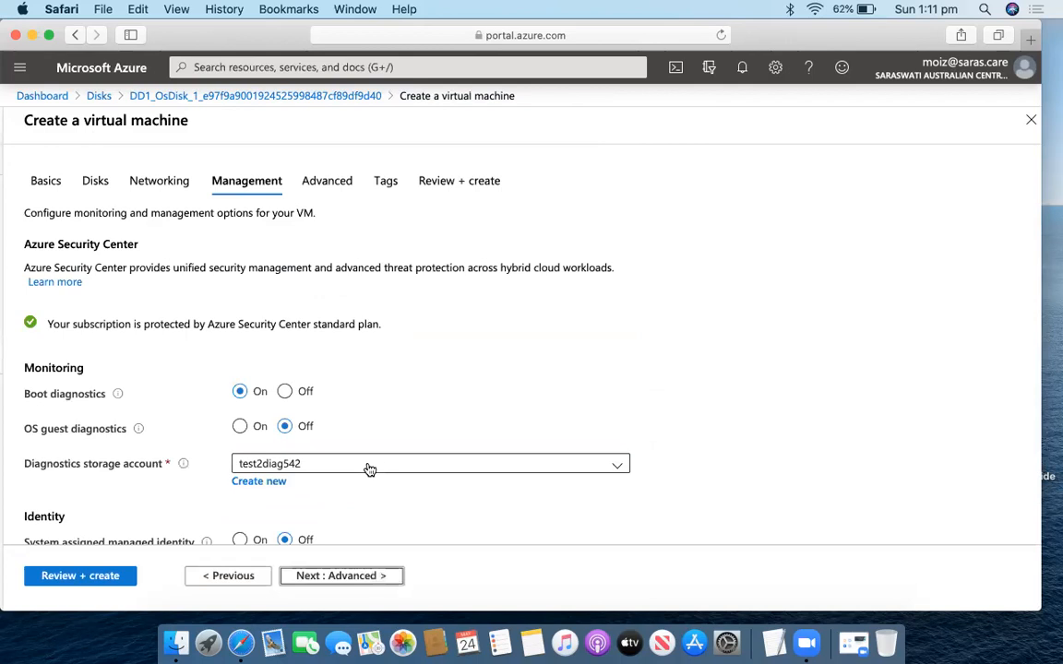
# Select test2diag542 as the boot diagnostics storage account.
pyautogui.scroll(-3, 367, 368)
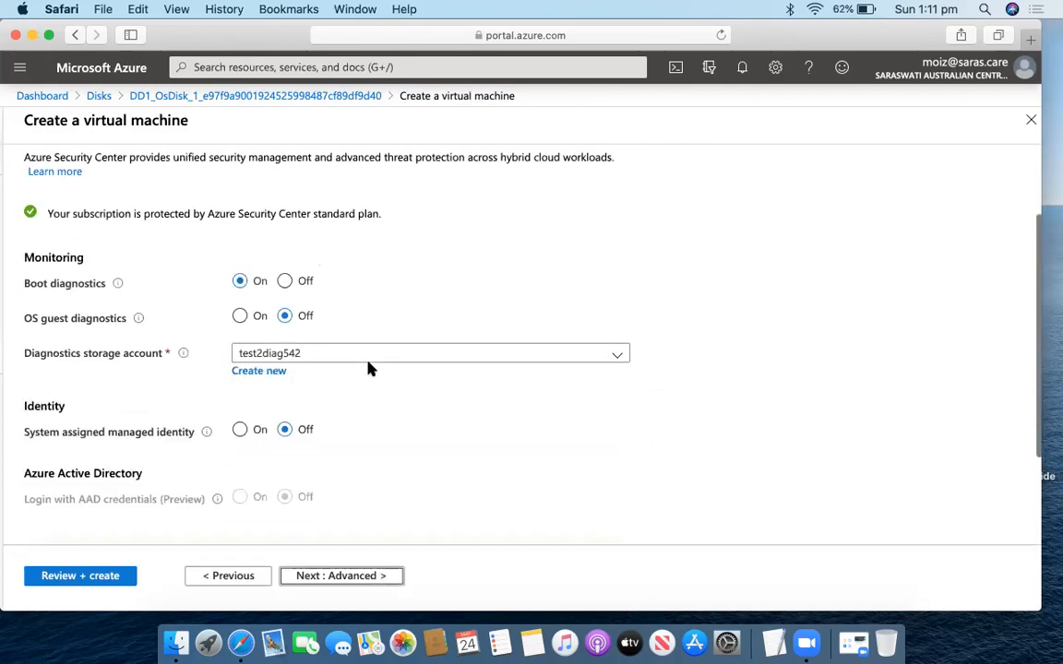
pyautogui.click(298, 341)
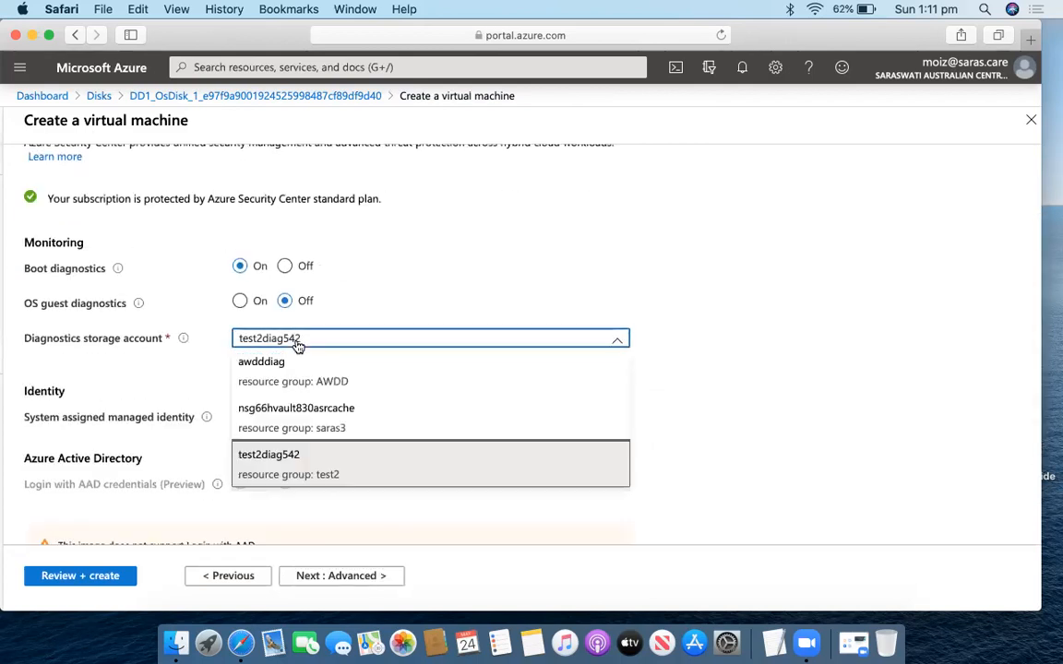
pyautogui.click(300, 480)
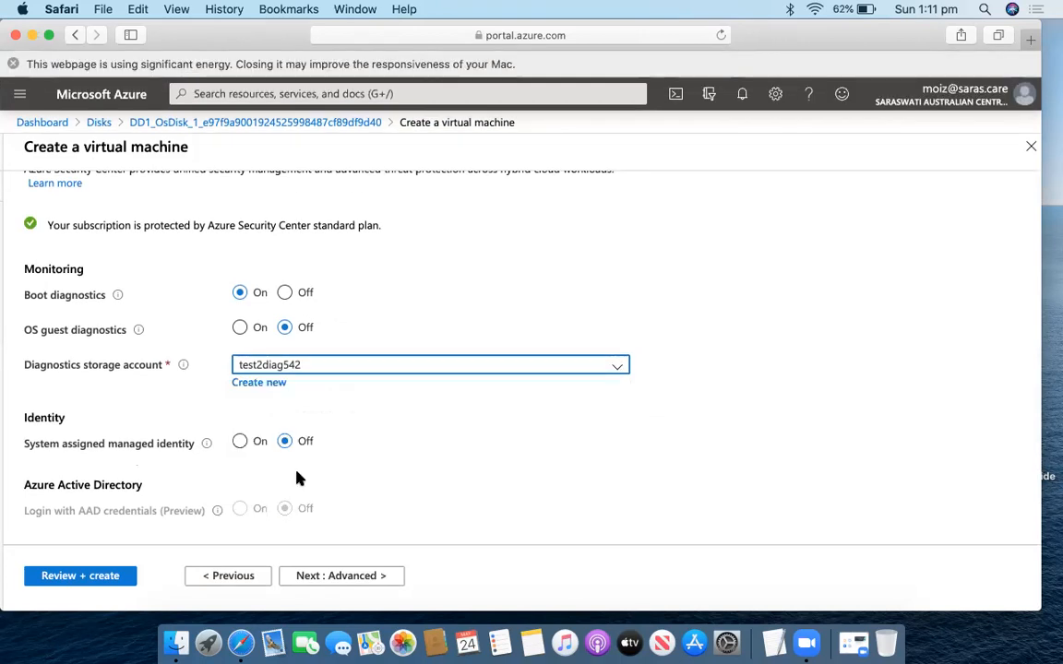
pyautogui.scroll(-3, 412, 452)
# Review the Advanced settings, noting VM generation Gen 2, then go to Tags.
pyautogui.click(374, 581)
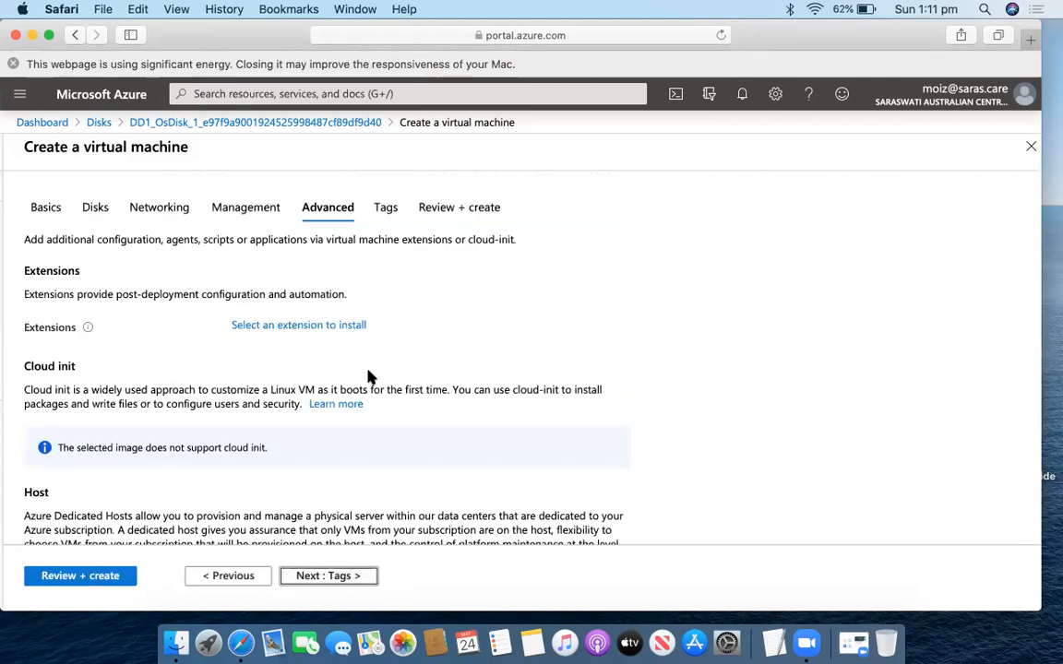
pyautogui.scroll(-6, 367, 376)
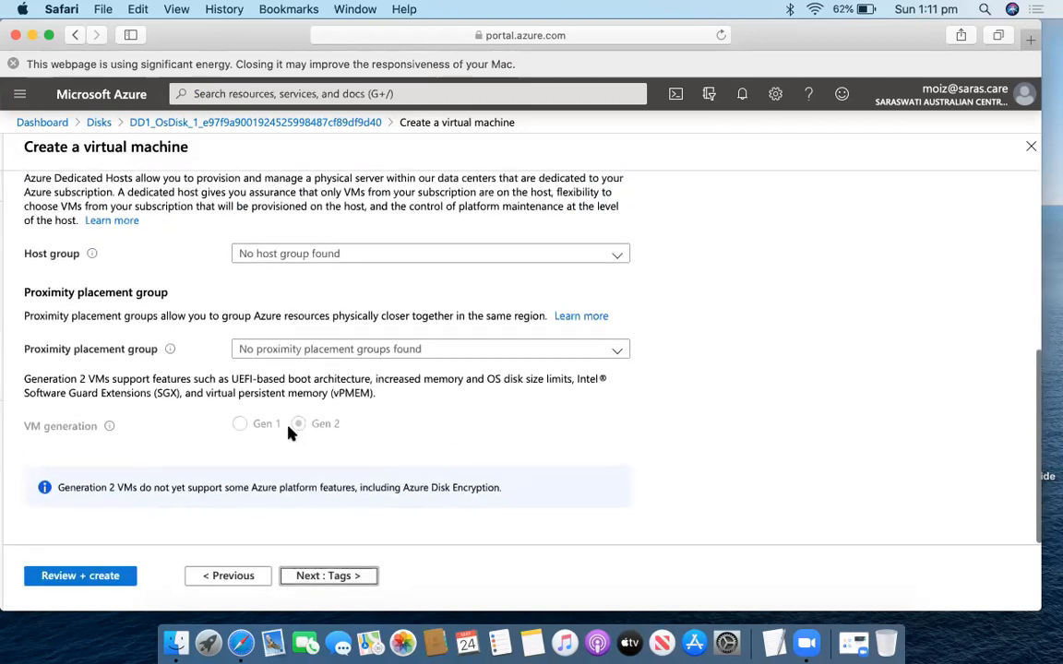
pyautogui.moveTo(343, 423); pyautogui.dragTo(287, 420)
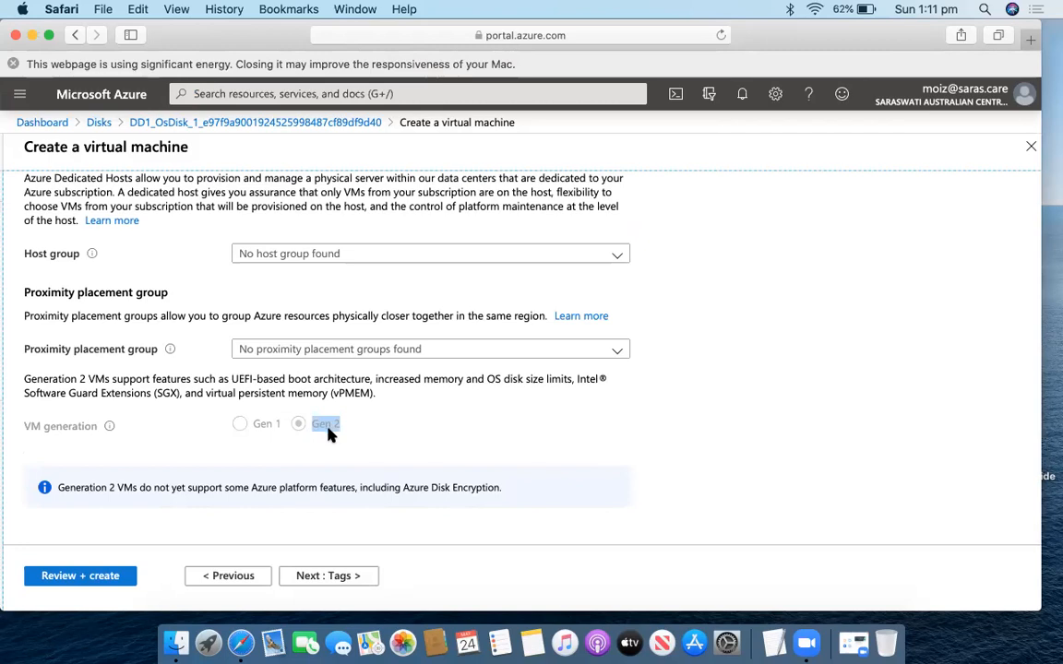
pyautogui.click(343, 582)
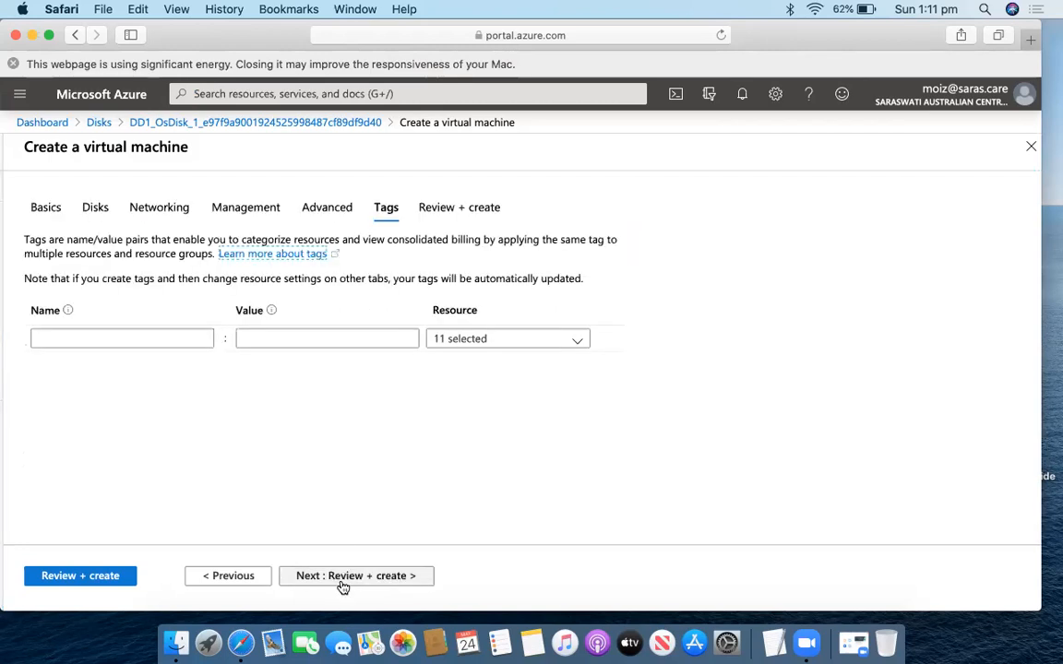
# Pass validation and create SS1, deploying it with its NIC, NSG and IP into test2.
pyautogui.click(342, 583)
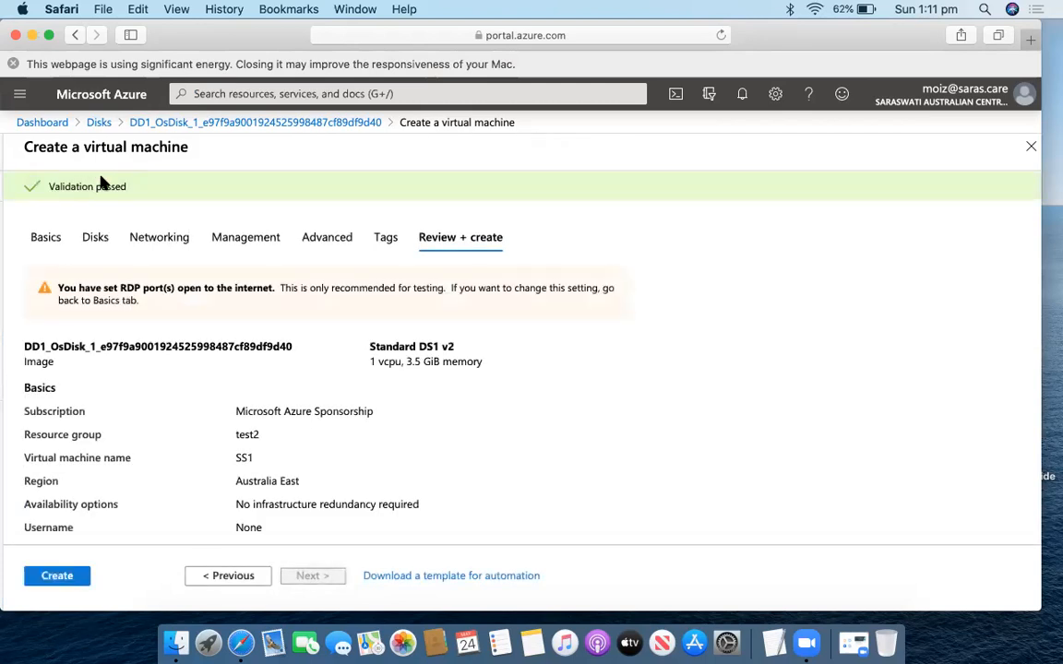
pyautogui.click(50, 576)
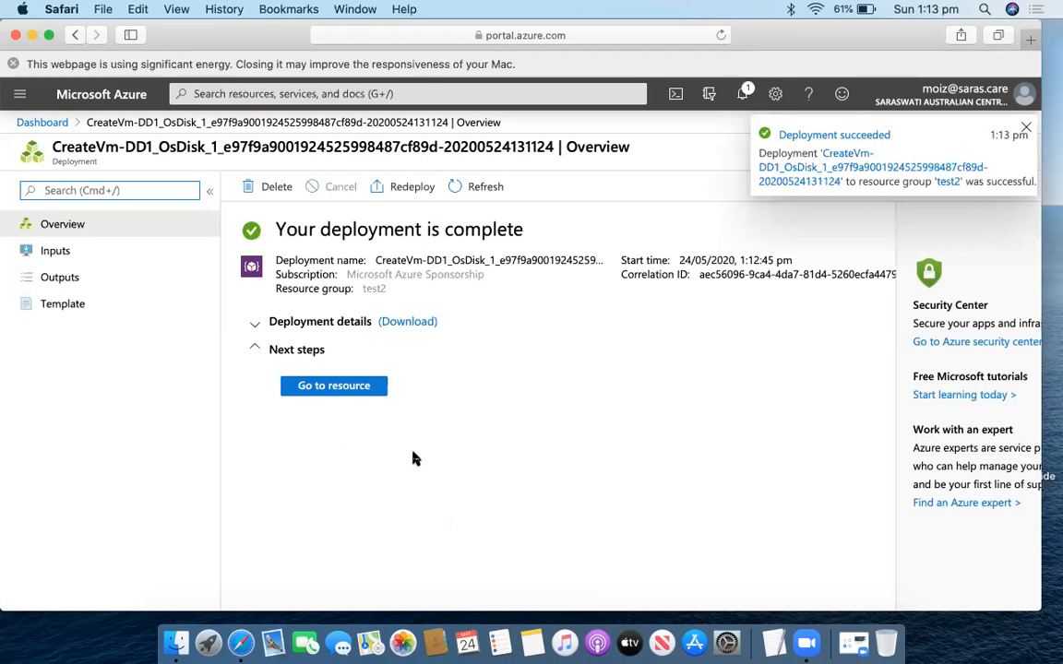
# Go to the newly deployed SS1 virtual machine's overview page.
pyautogui.click(334, 386)
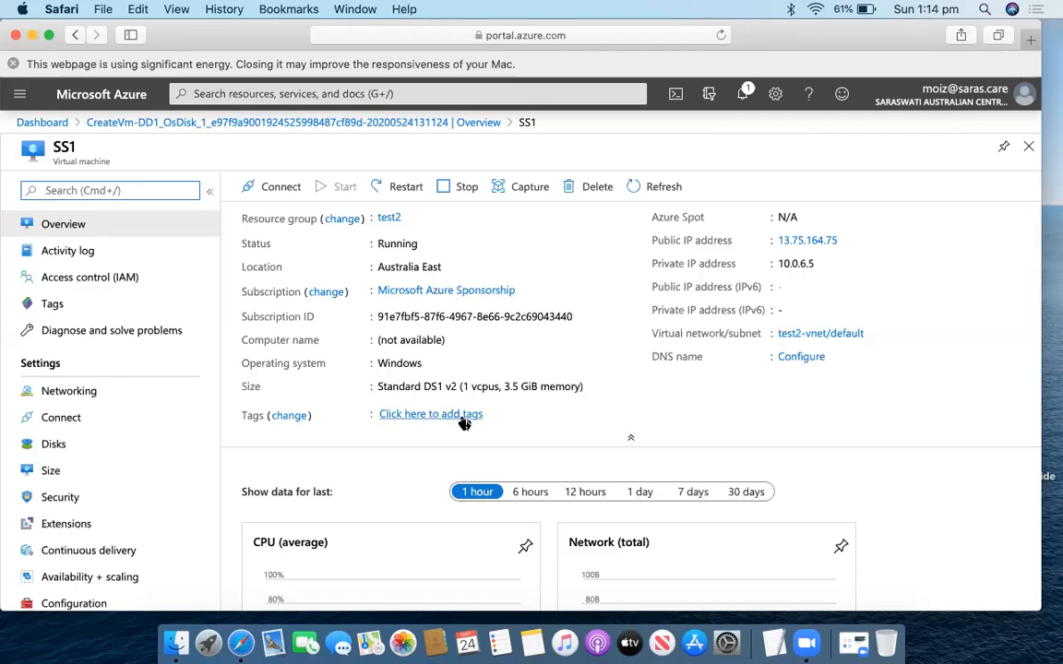
# Delete the SS1 virtual machine and dismiss Safari's energy usage warning.
pyautogui.click(585, 188)
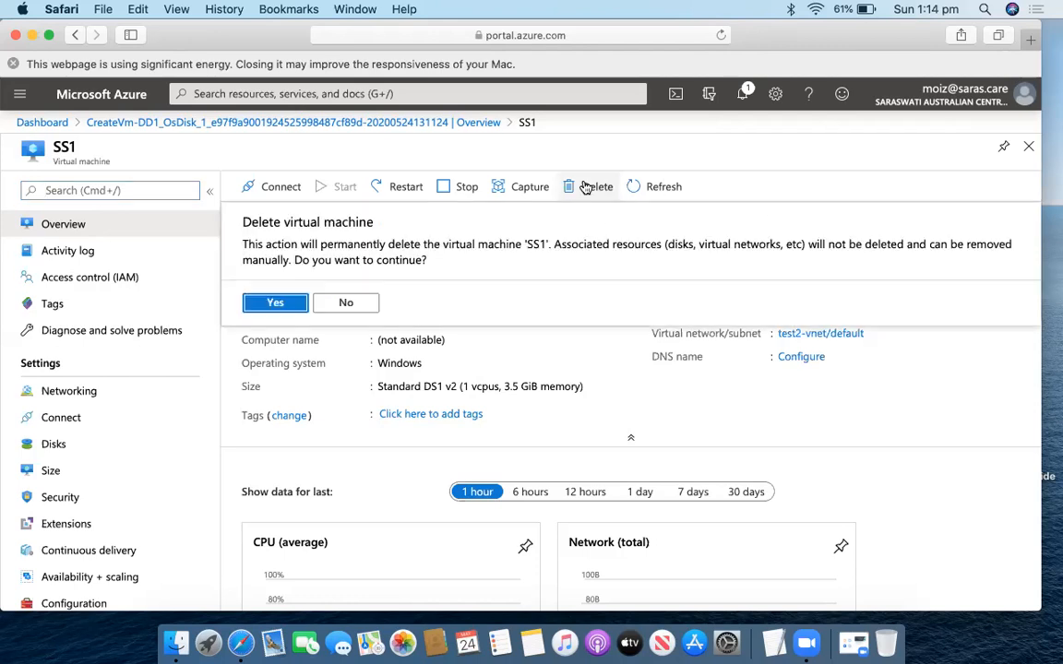
pyautogui.click(263, 301)
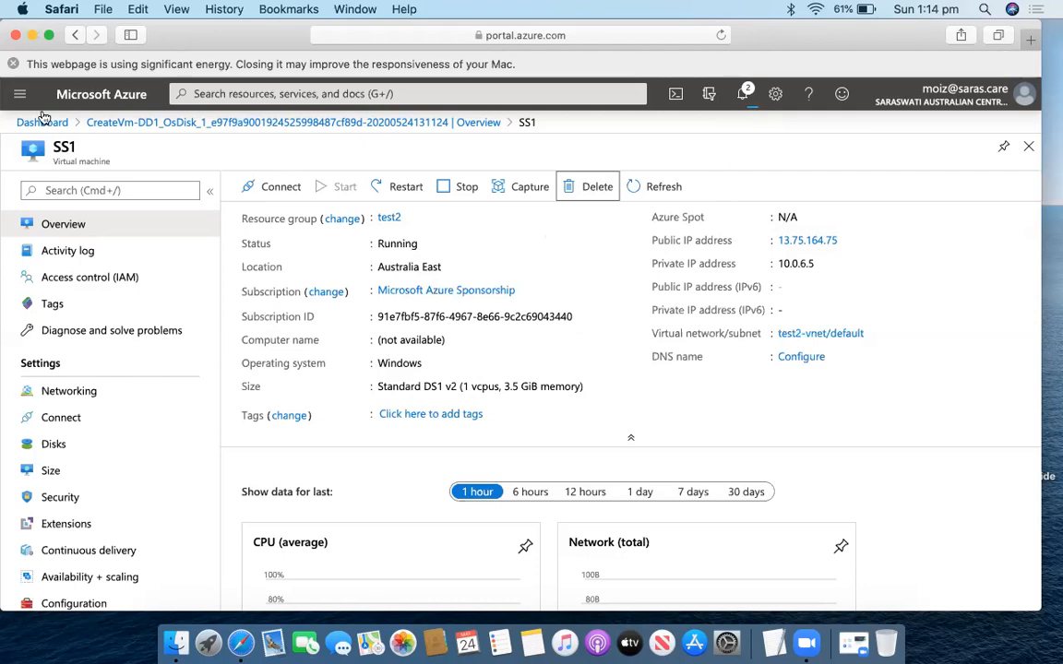
pyautogui.click(19, 93)
pyautogui.click(13, 64)
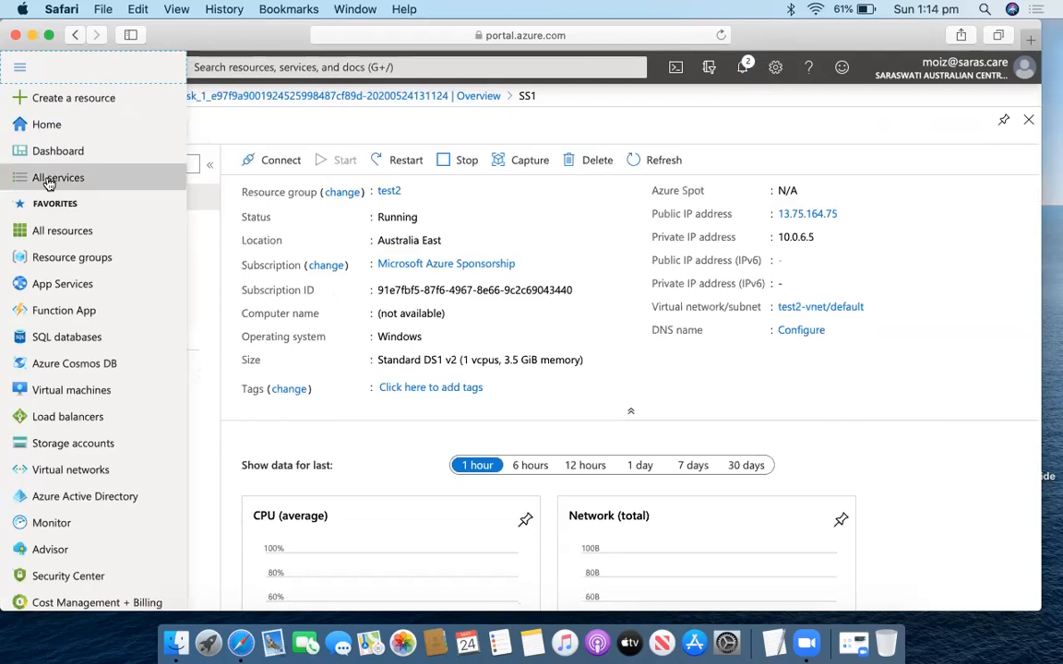
# Open the test3 resource group from the Resource groups list.
pyautogui.click(67, 259)
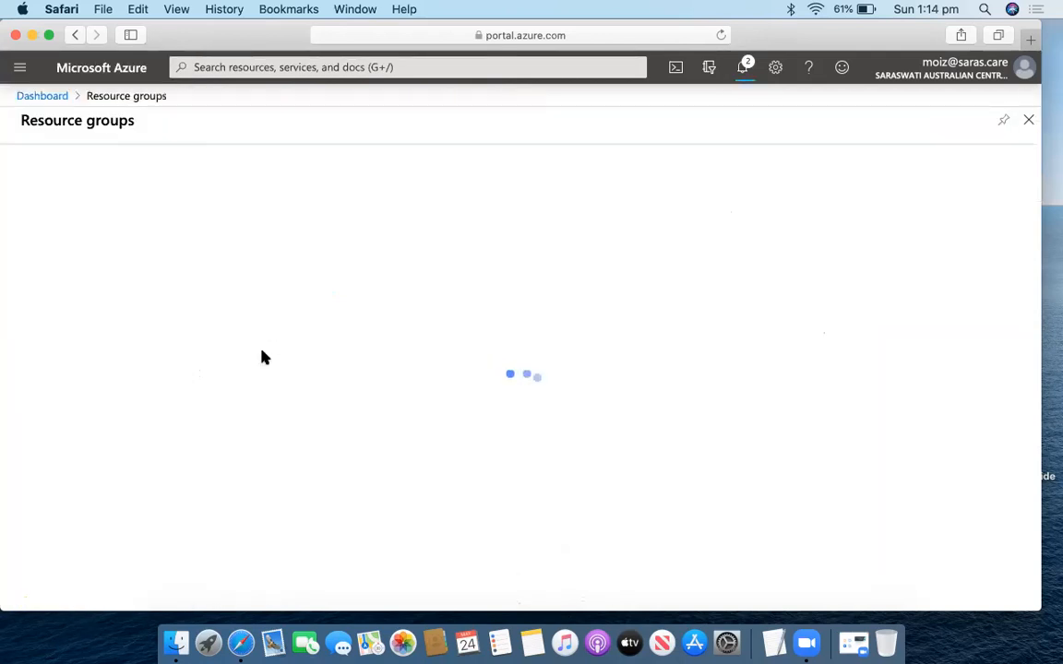
pyautogui.scroll(-2, 171, 480)
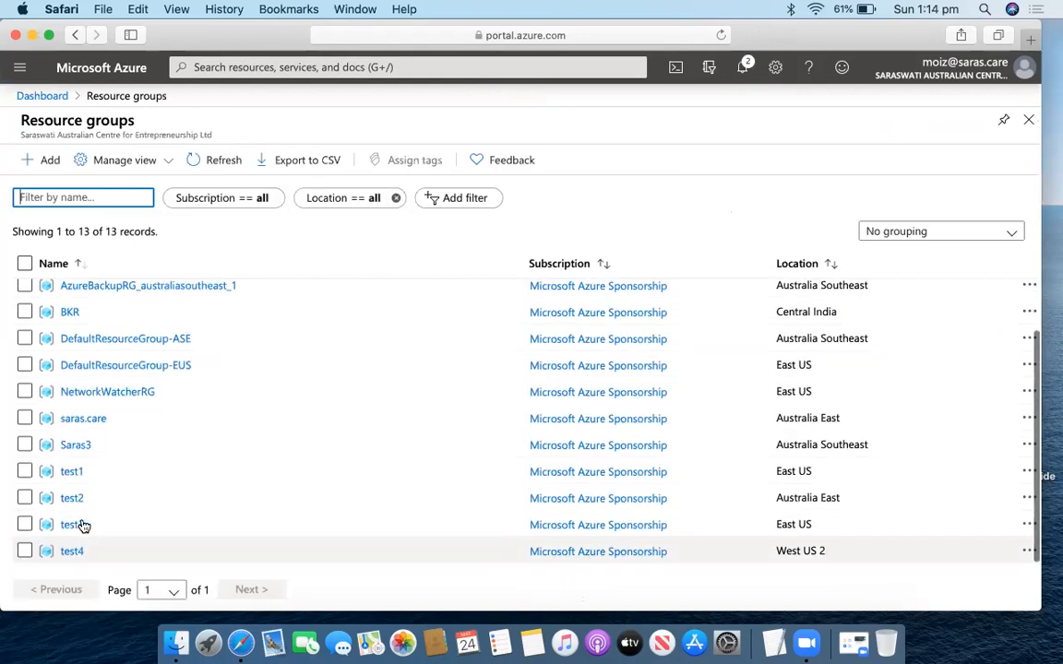
pyautogui.click(74, 525)
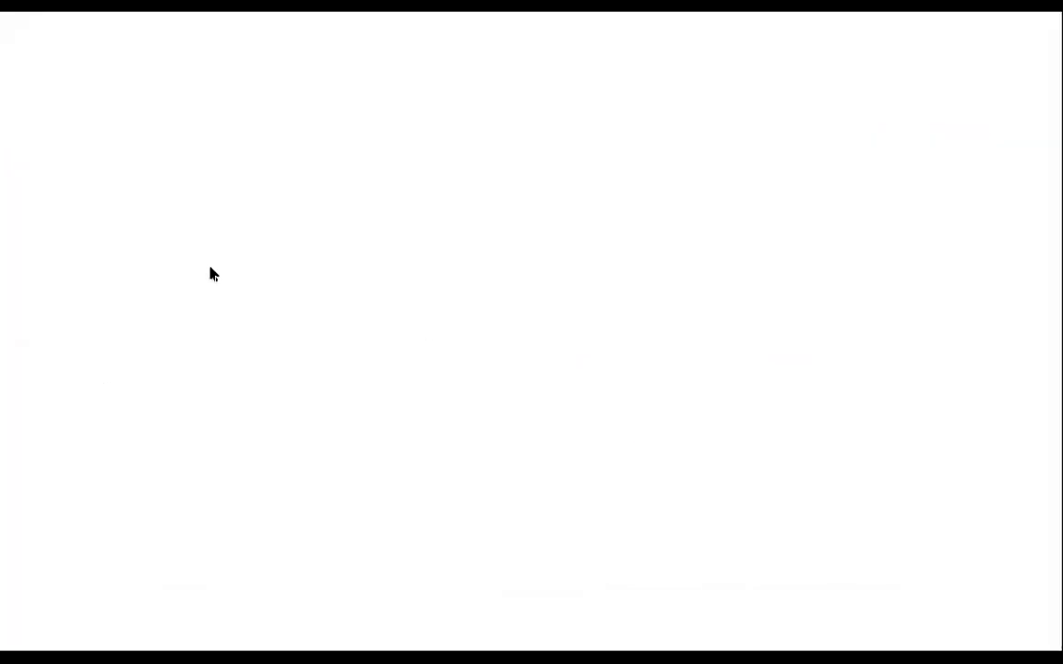
# Draw a loop on the left and write 10 inside it.
pyautogui.moveTo(169, 233)
pyautogui.mouseDown()
pyautogui.moveTo(101, 275)
pyautogui.moveTo(244, 376)
pyautogui.mouseUp()
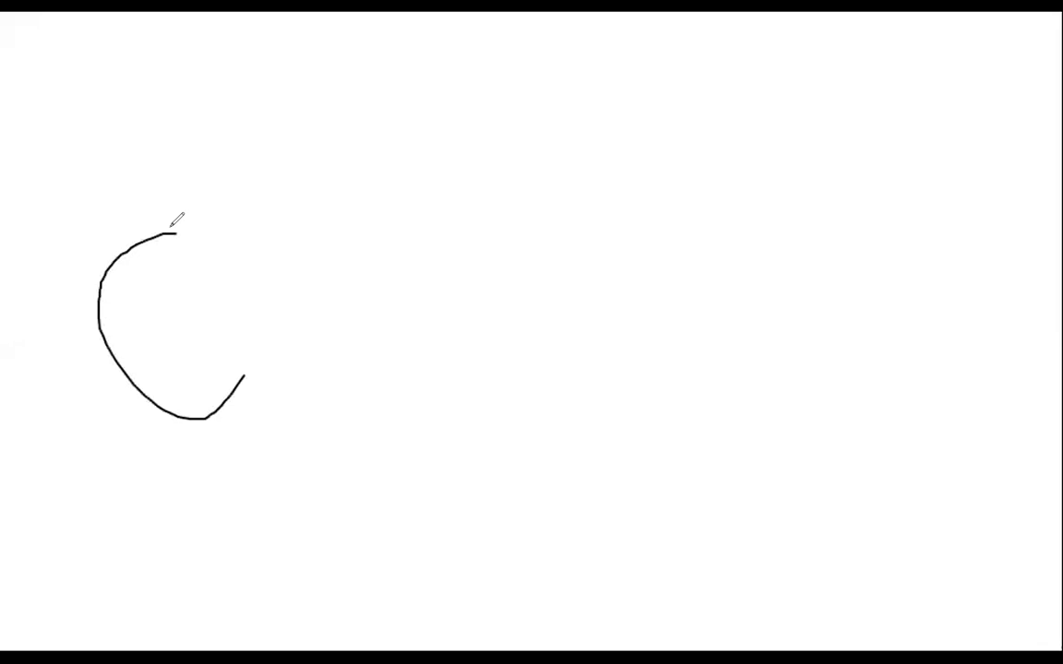
pyautogui.moveTo(171, 231); pyautogui.dragTo(245, 375)
pyautogui.moveTo(152, 303); pyautogui.dragTo(152, 354)
pyautogui.moveTo(183, 312)
pyautogui.mouseDown()
pyautogui.moveTo(185, 330)
pyautogui.moveTo(196, 314)
pyautogui.mouseUp()
# Draw a right loop labelled 20 and connect both loops through a small triangle.
pyautogui.moveTo(643, 217)
pyautogui.mouseDown()
pyautogui.moveTo(574, 257)
pyautogui.moveTo(707, 206)
pyautogui.moveTo(643, 215)
pyautogui.mouseUp()
pyautogui.click(640, 268)
pyautogui.moveTo(640, 269)
pyautogui.mouseDown()
pyautogui.moveTo(651, 290)
pyautogui.moveTo(665, 269)
pyautogui.mouseUp()
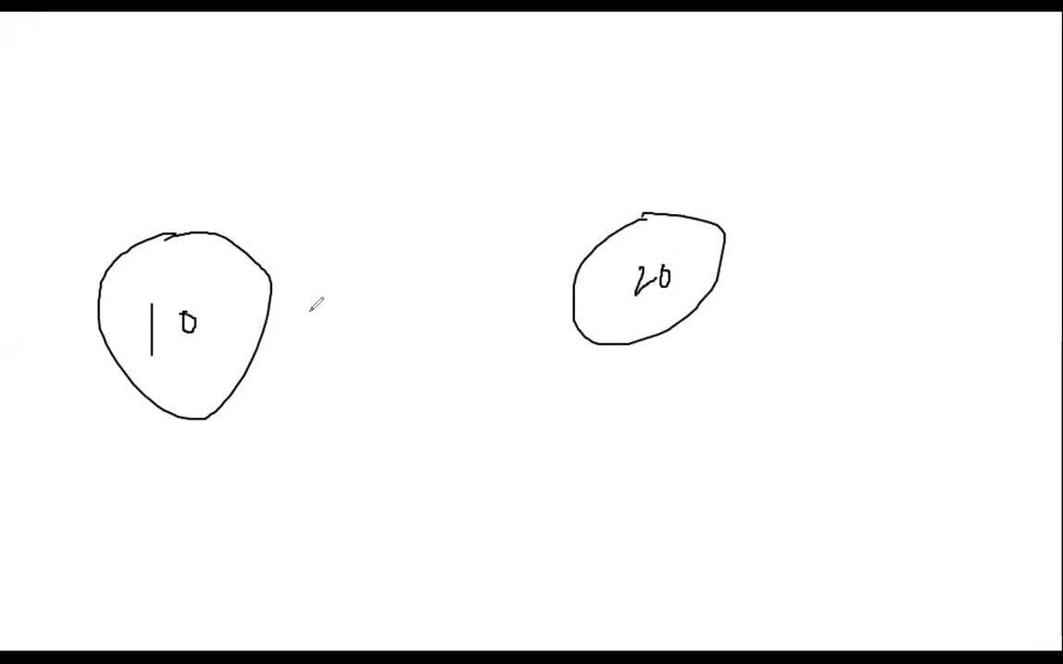
pyautogui.moveTo(268, 304)
pyautogui.mouseDown()
pyautogui.moveTo(395, 287)
pyautogui.moveTo(440, 326)
pyautogui.moveTo(399, 263)
pyautogui.moveTo(400, 295)
pyautogui.moveTo(426, 302)
pyautogui.moveTo(573, 307)
pyautogui.mouseUp()
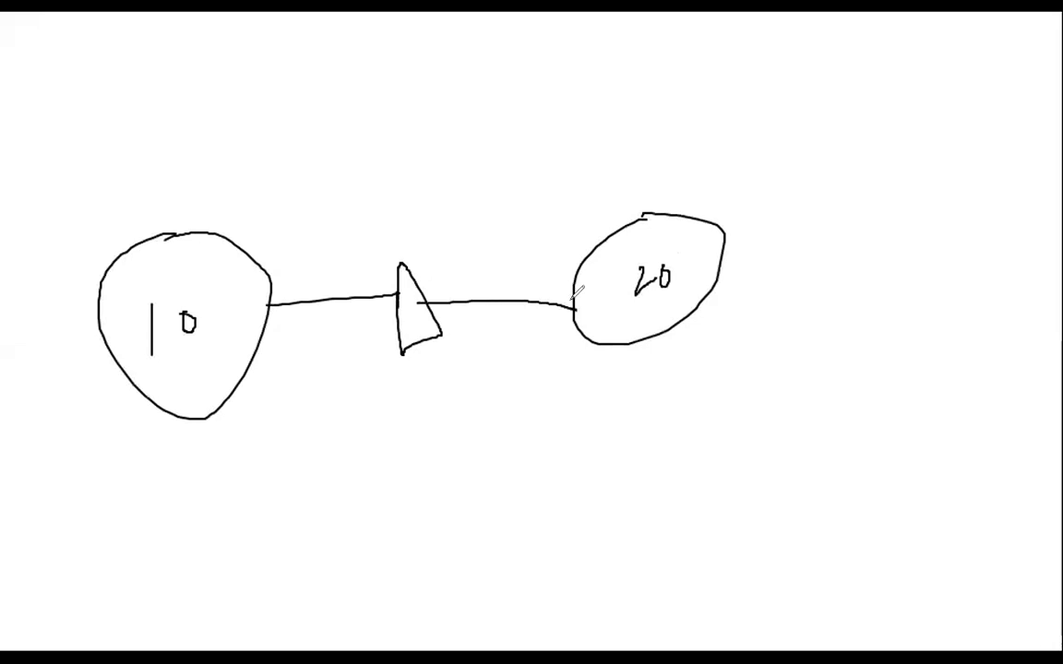
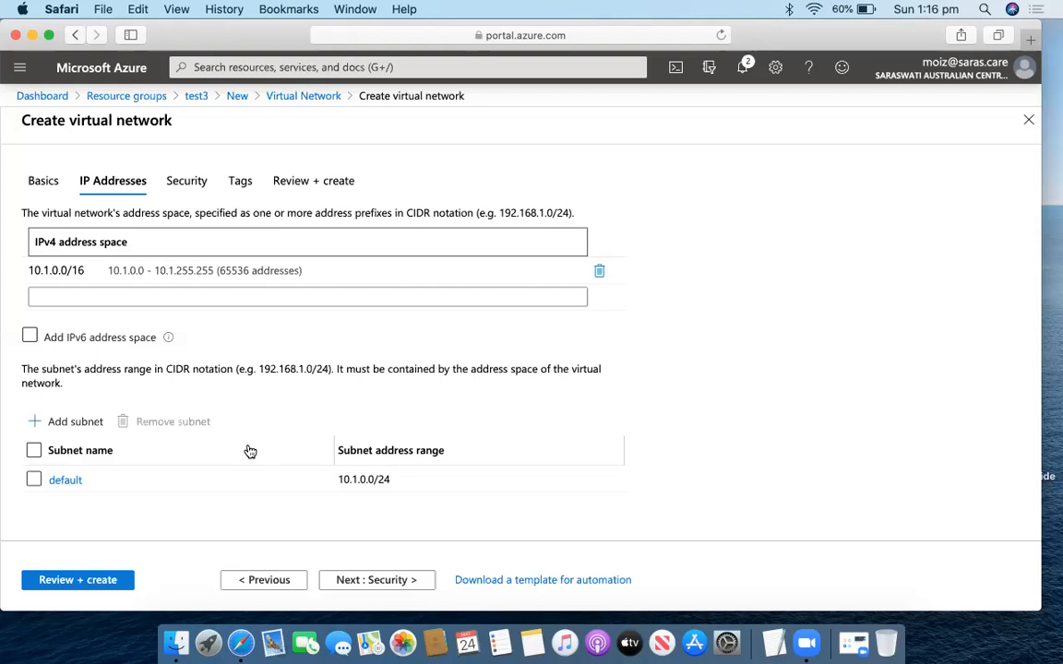
# Move through Security, Tags and Review + create, then create VR3 in resource group test3.
pyautogui.click(42, 270)
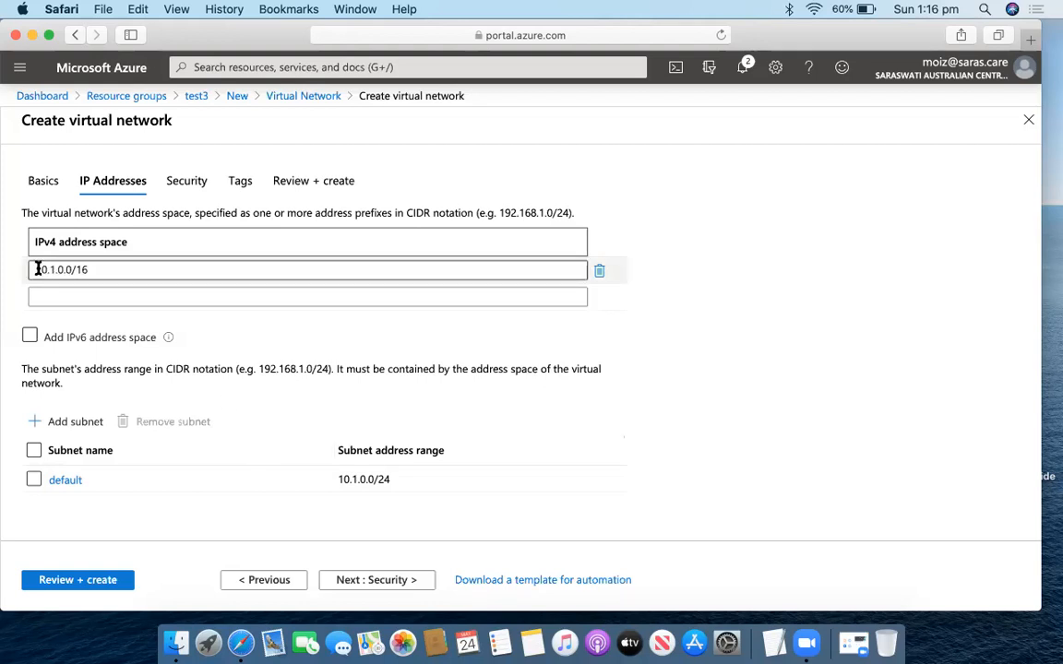
pyautogui.moveTo(37, 270); pyautogui.dragTo(90, 270)
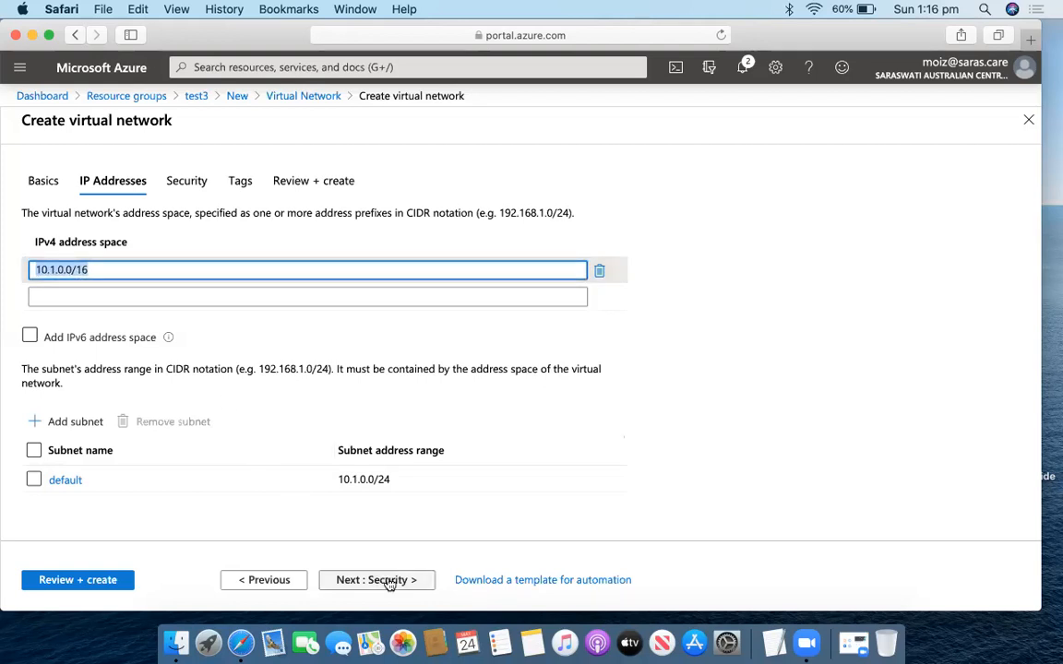
pyautogui.click(388, 581)
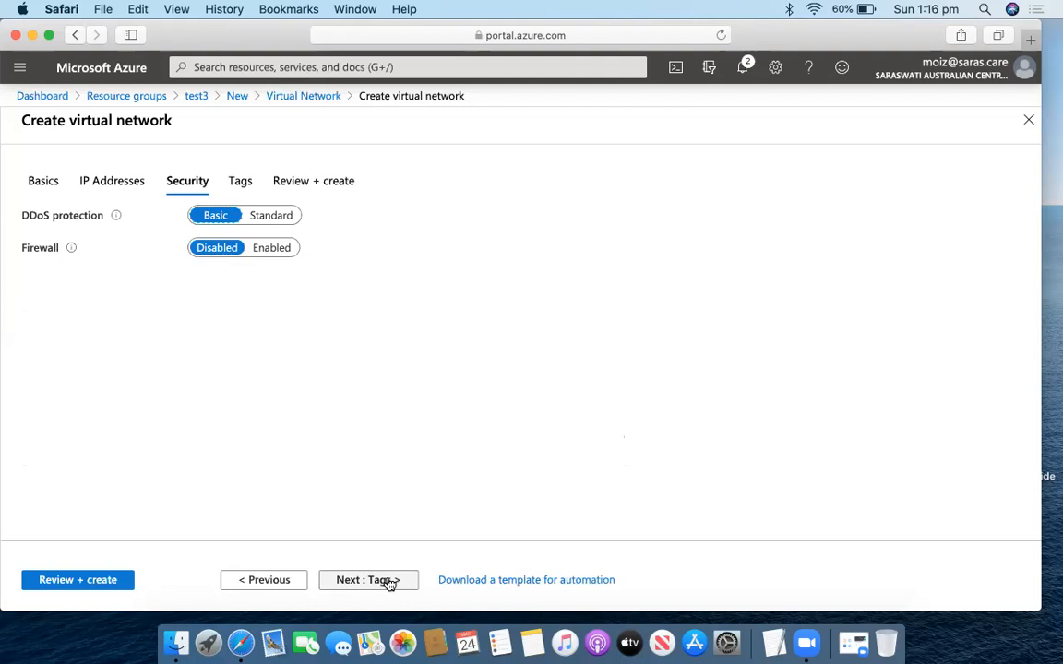
pyautogui.click(388, 581)
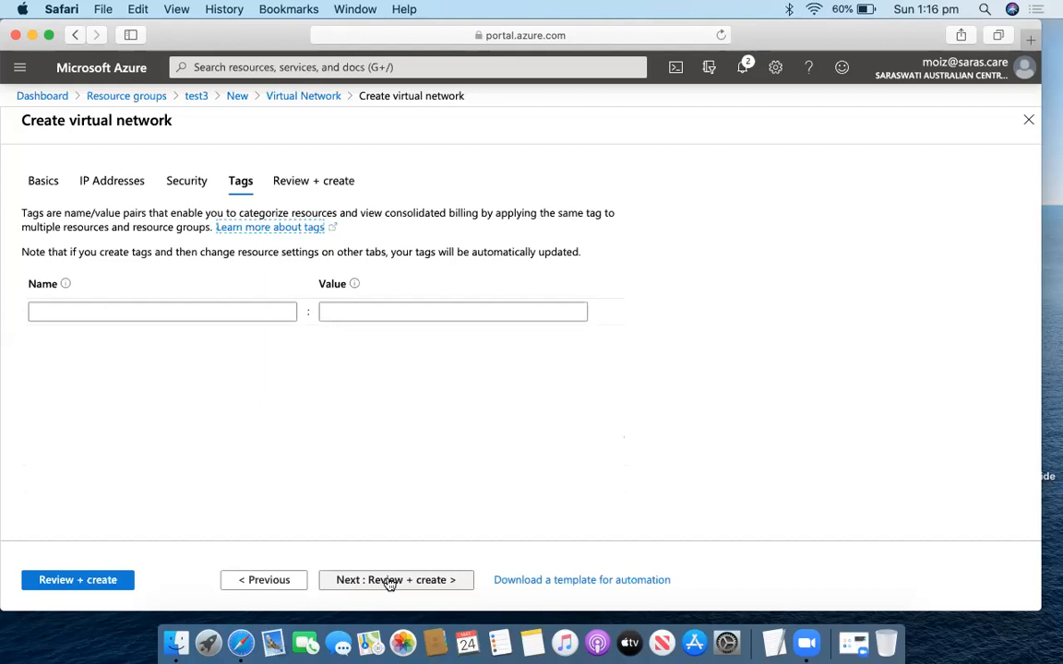
pyautogui.click(388, 581)
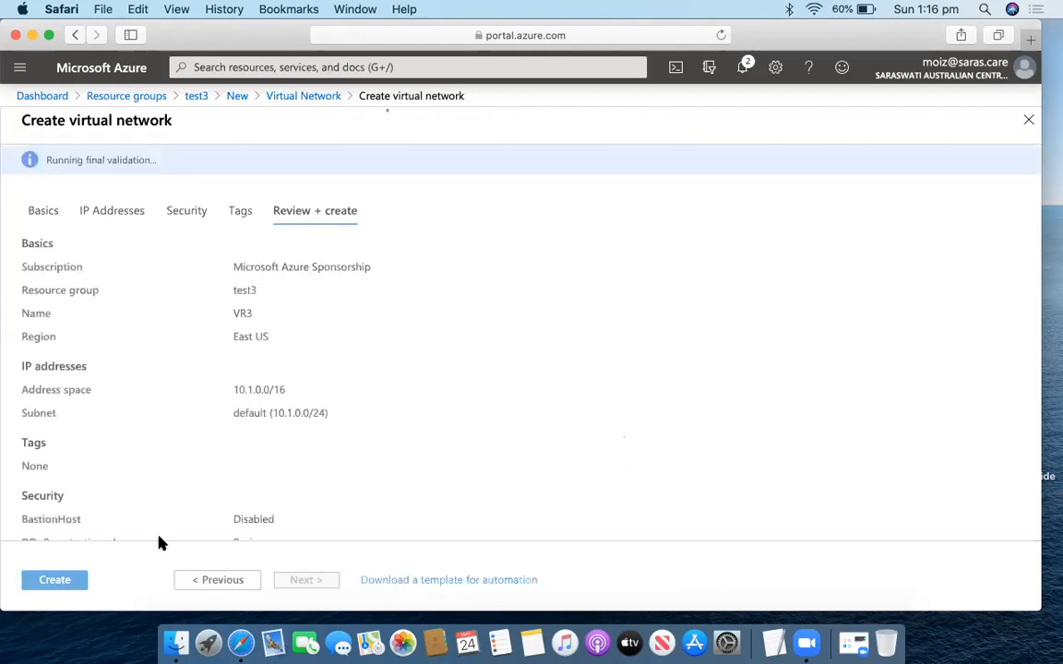
pyautogui.click(65, 579)
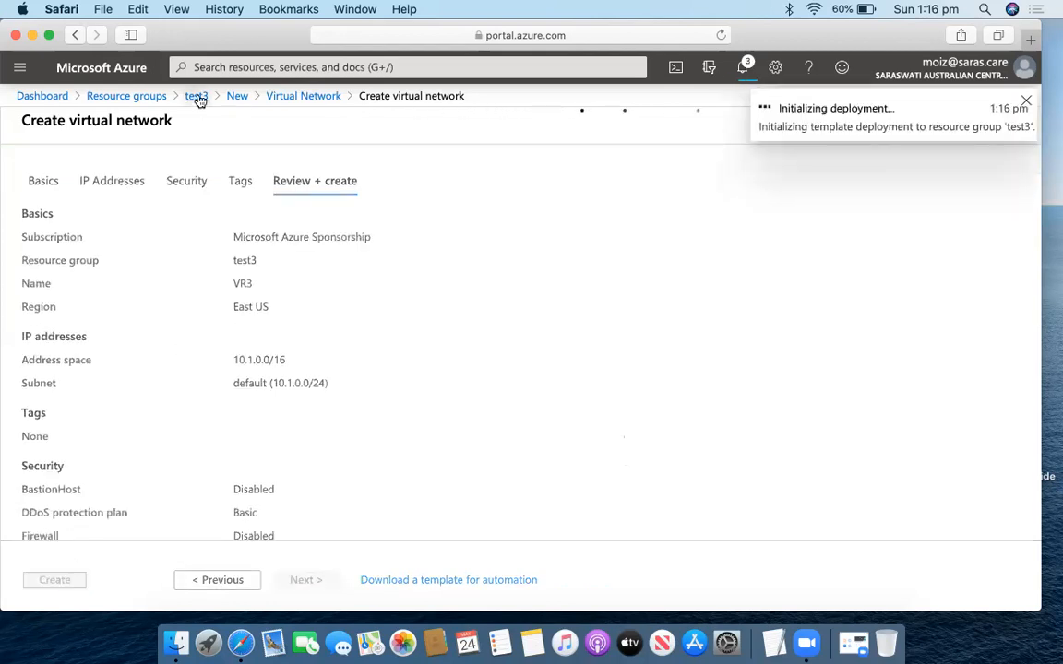
pyautogui.click(162, 97)
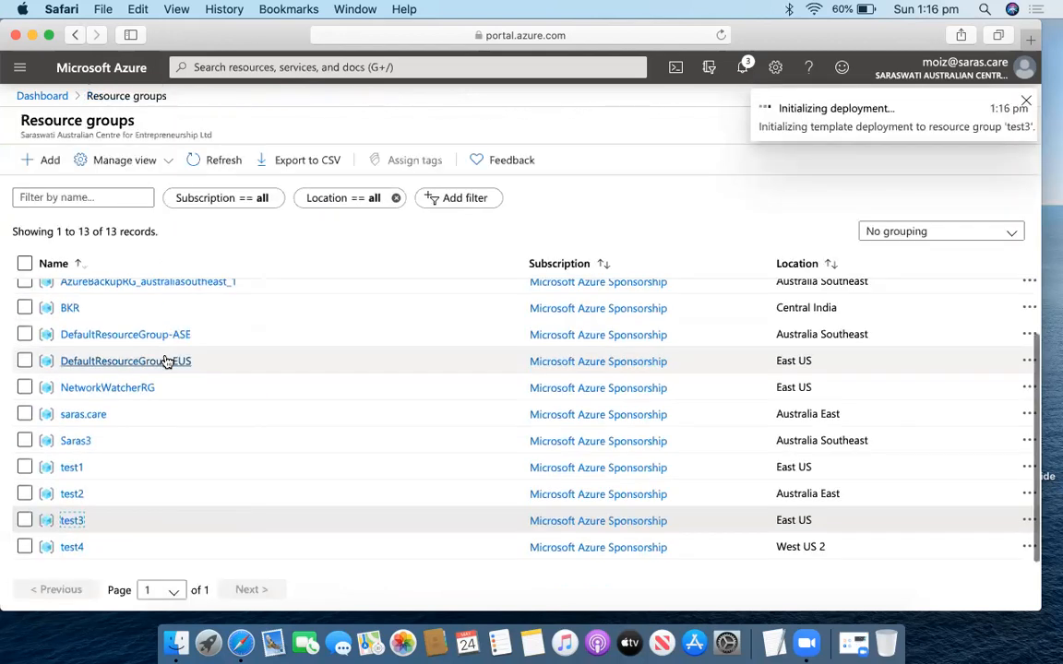
# In test4, add a resource, search 'virtual' and start creating a Virtual Network.
pyautogui.click(73, 550)
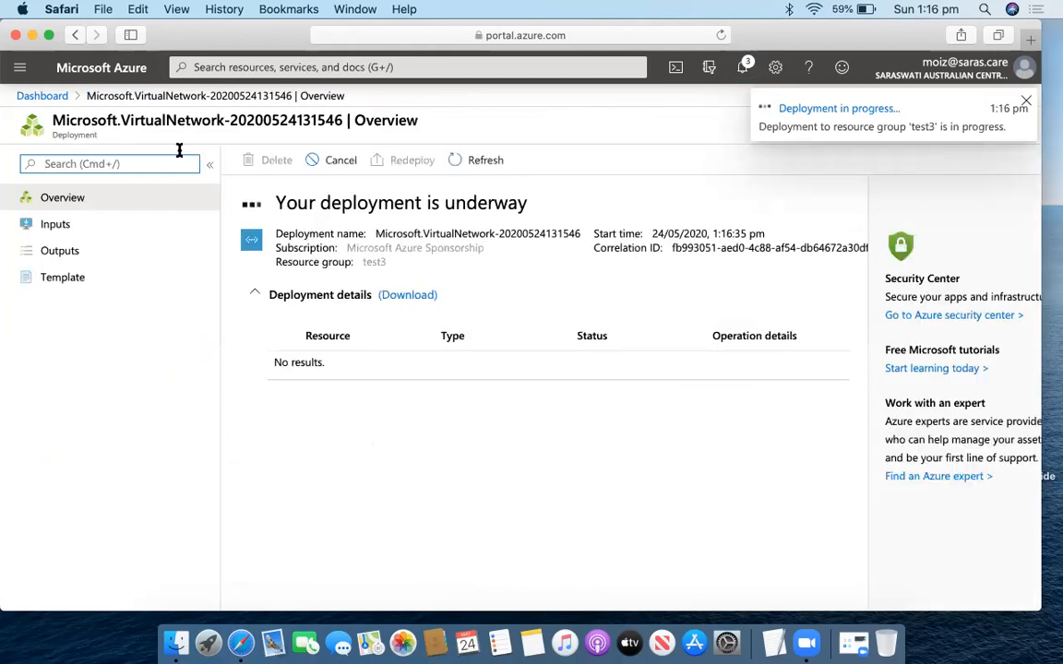
pyautogui.click(75, 35)
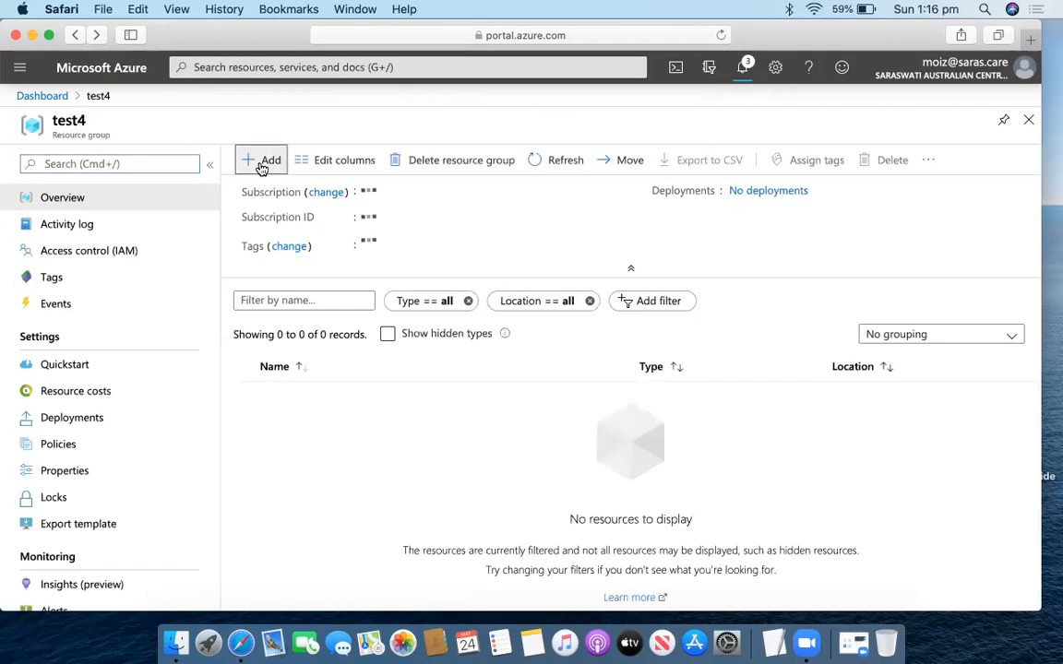
pyautogui.click(262, 161)
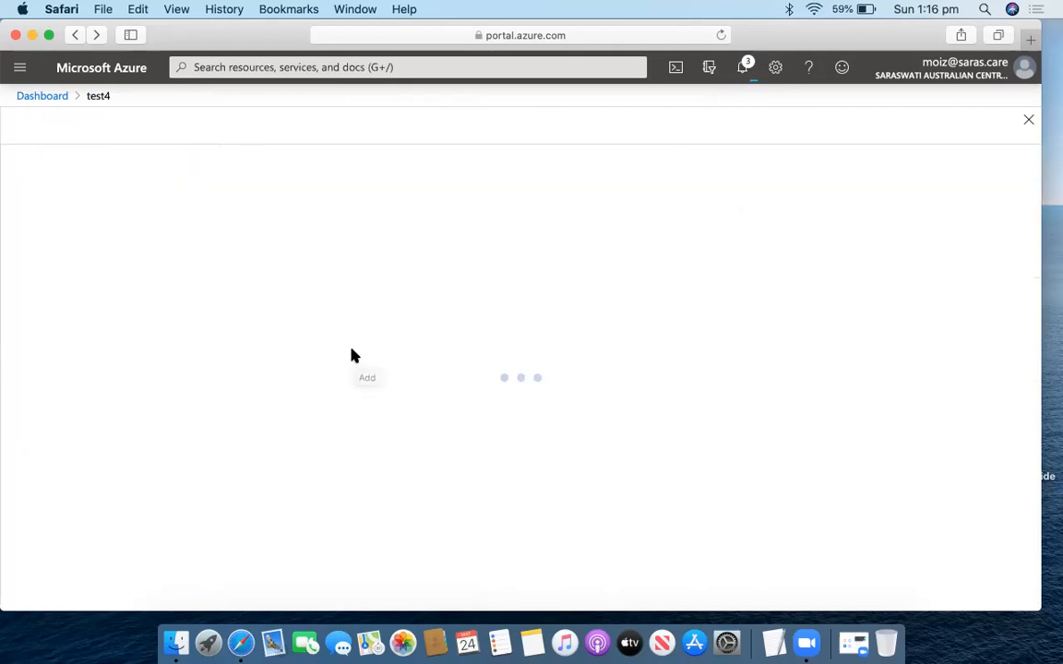
pyautogui.write('virtual')
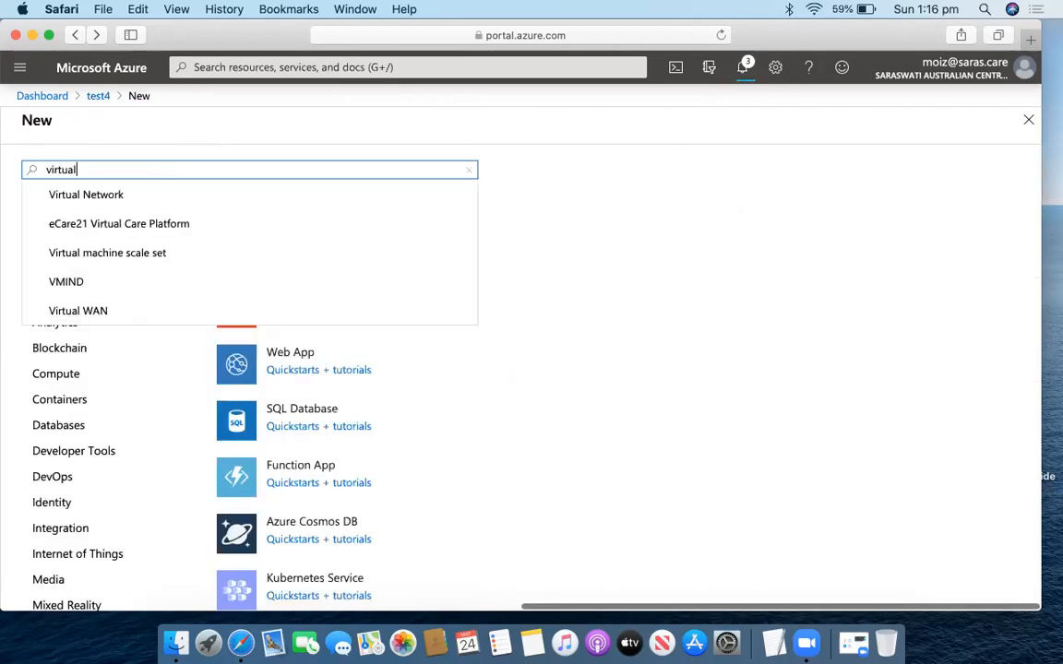
pyautogui.click(222, 194)
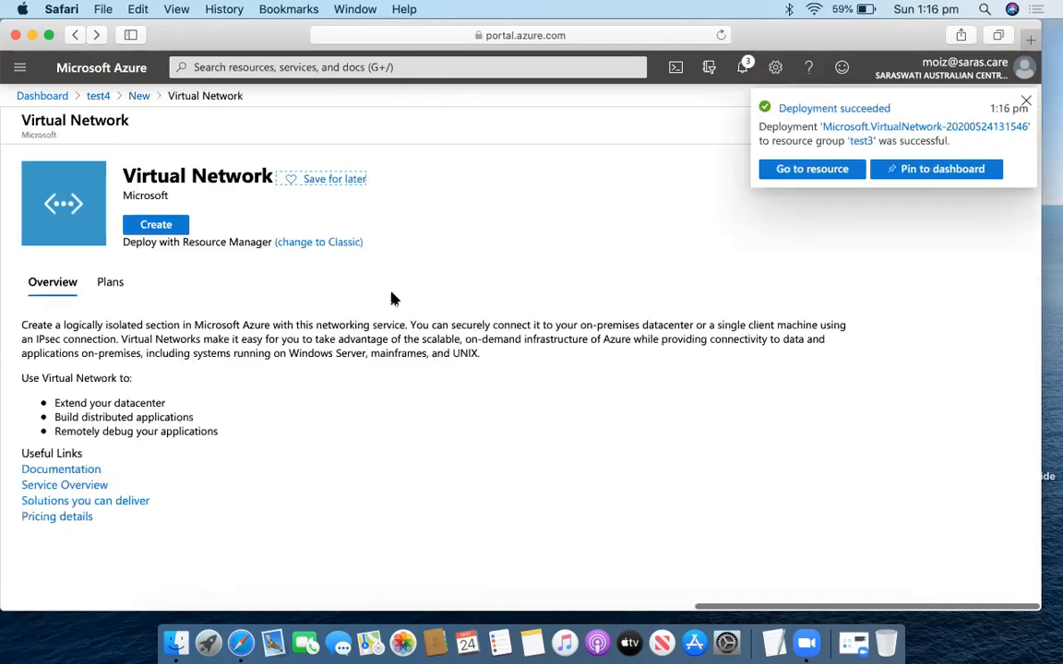
pyautogui.click(147, 227)
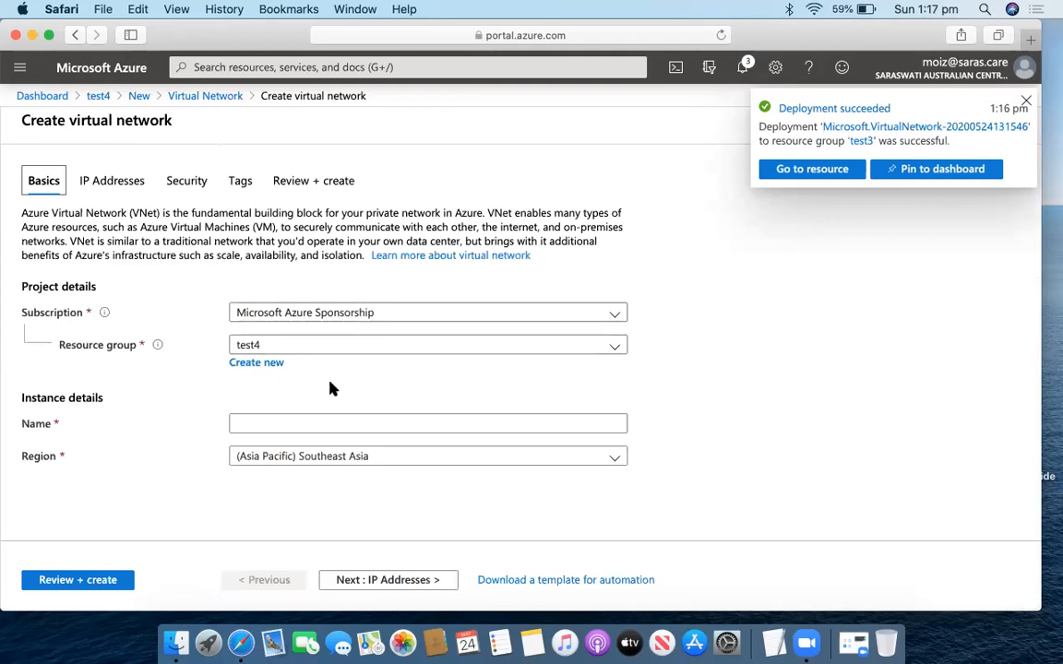
pyautogui.click(334, 422)
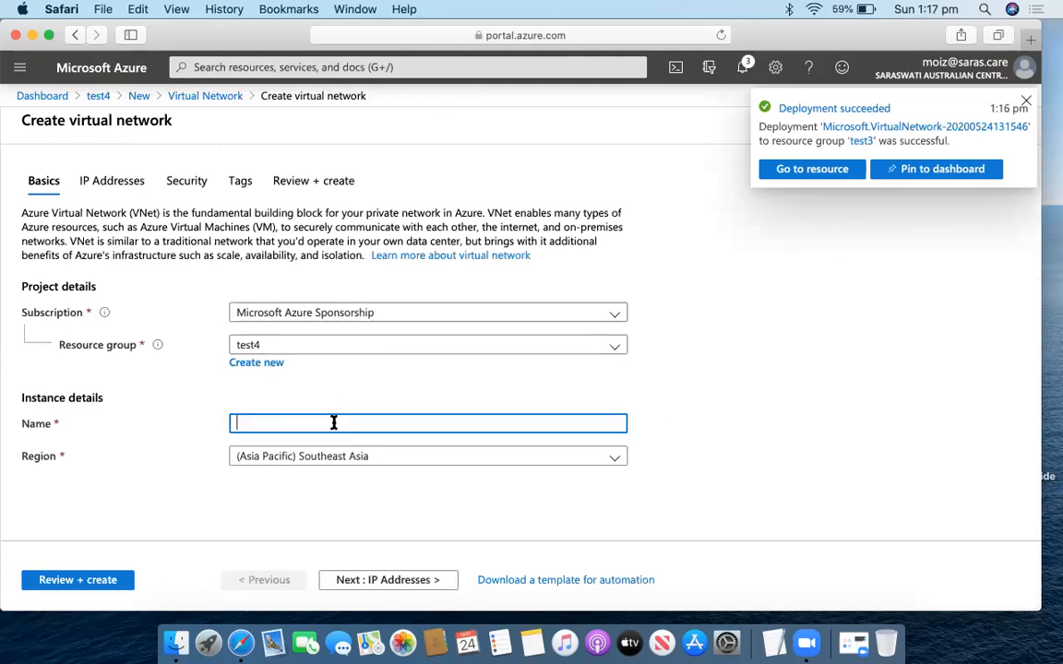
# Name the network VR4 in region West US 2 with IPv4 address space 20.0.0.0/16.
pyautogui.write('VR4')
pyautogui.click(356, 463)
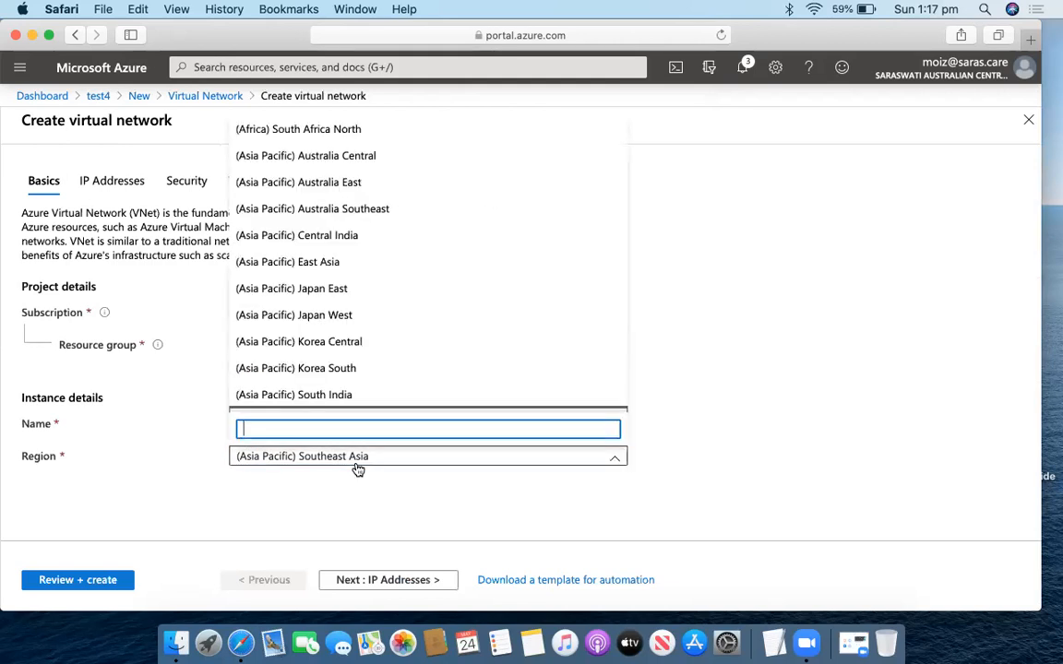
pyautogui.scroll(-10, 343, 312)
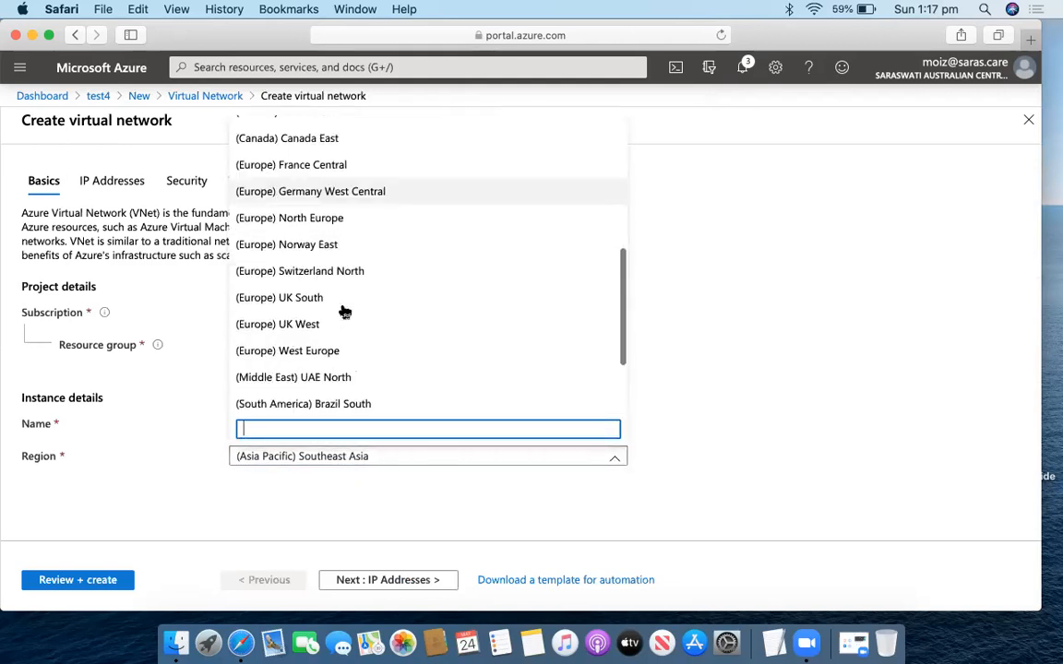
pyautogui.scroll(-4, 343, 312)
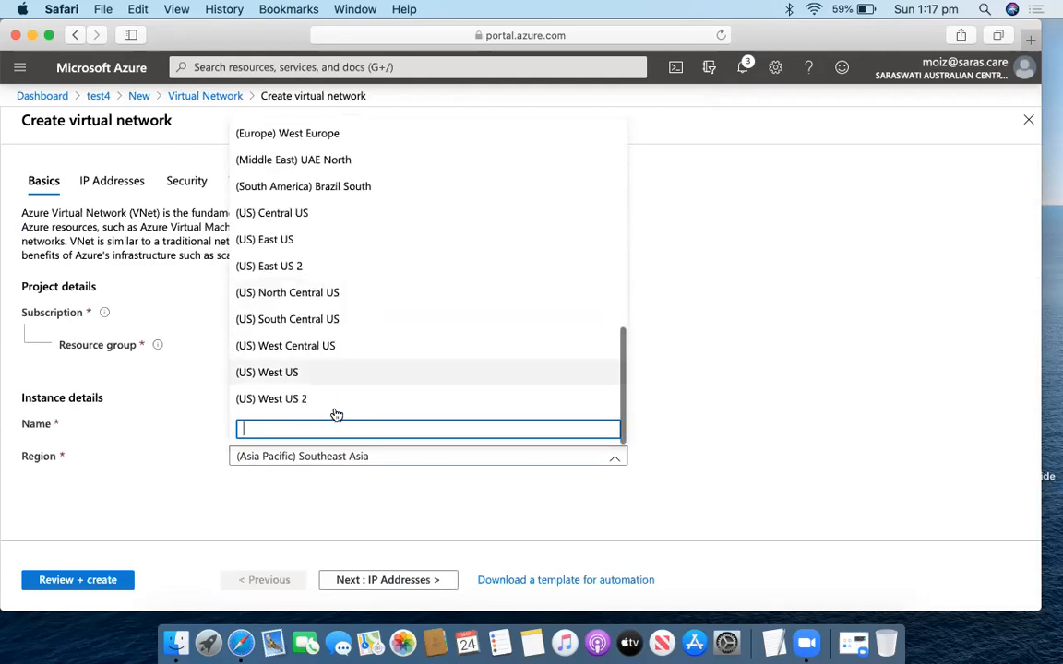
pyautogui.click(335, 406)
pyautogui.click(427, 580)
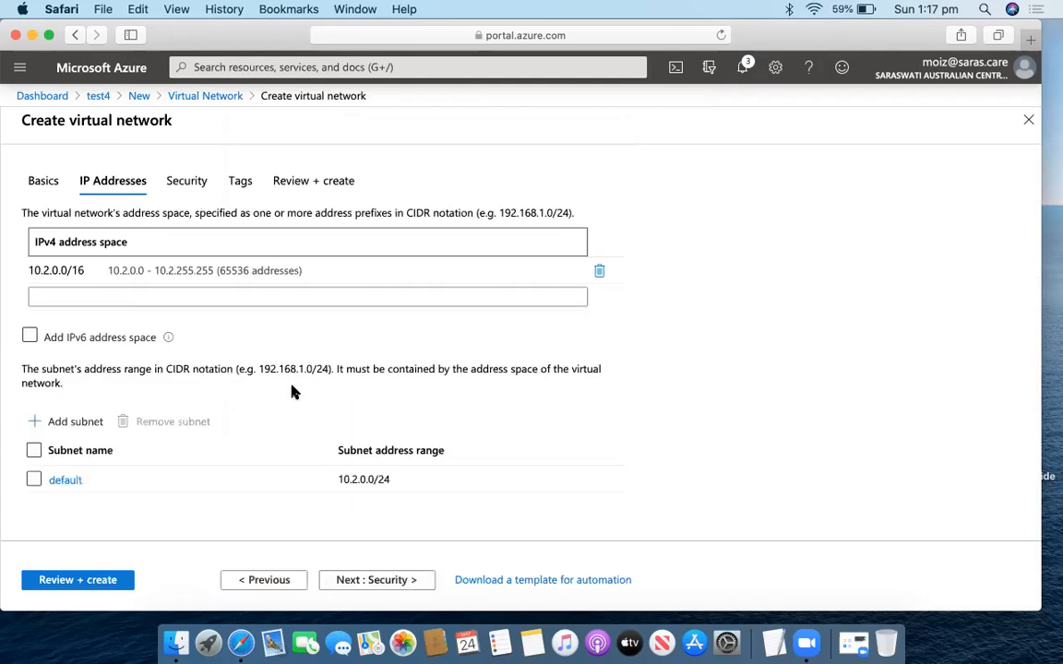
pyautogui.click(35, 269)
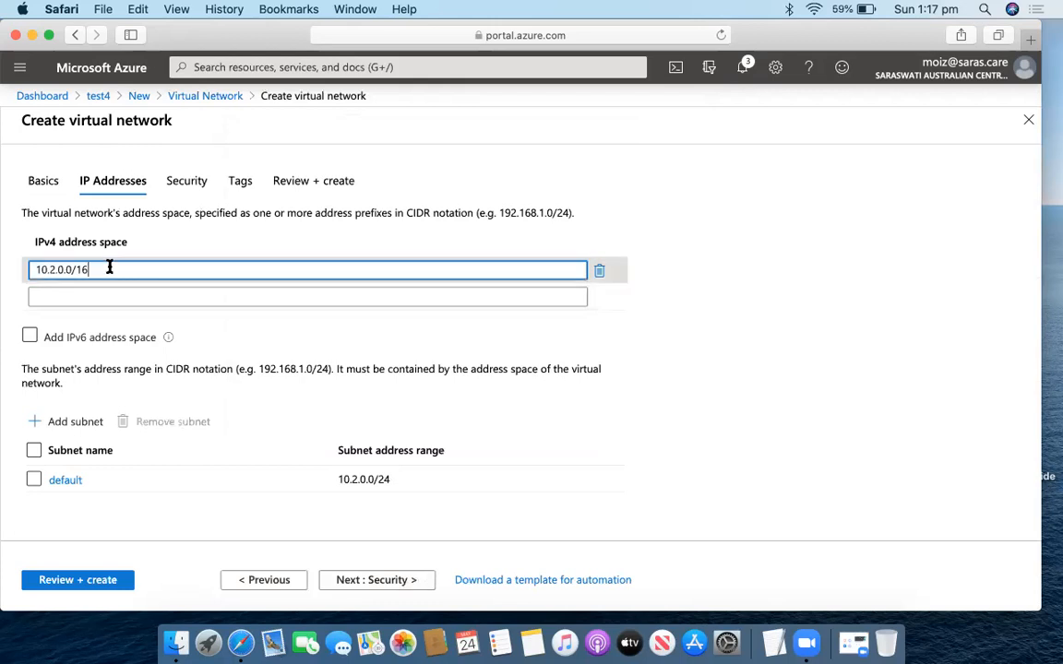
pyautogui.press('BackSpace')
pyautogui.press('BackSpace')
pyautogui.press('BackSpace')
pyautogui.press('BackSpace')
pyautogui.press('BackSpace')
pyautogui.press('BackSpace')
pyautogui.press('BackSpace')
pyautogui.press('BackSpace')
pyautogui.press('BackSpace')
pyautogui.press('BackSpace')
pyautogui.press('BackSpace')
pyautogui.write('20.0.0.0')
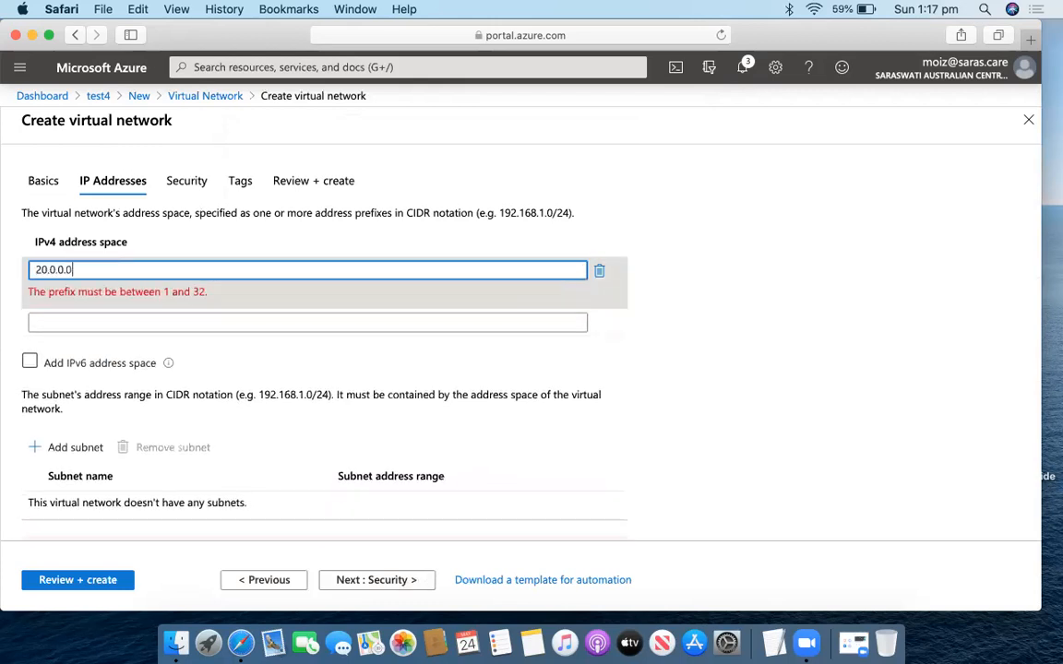
pyautogui.write('/16')
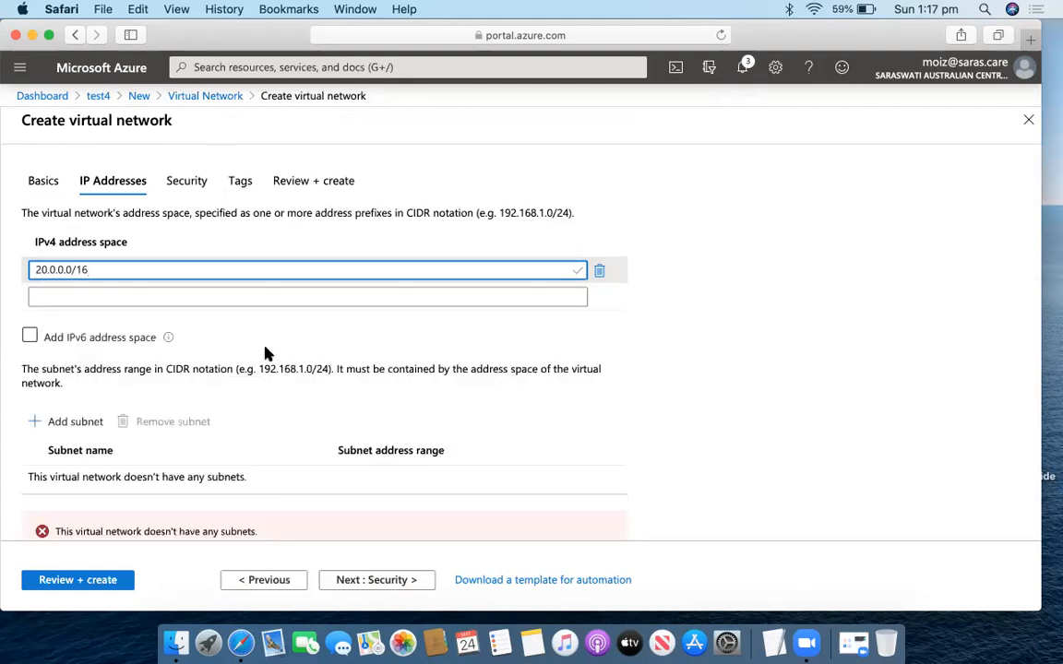
# Run validation, which fails for missing subnets, and go back to Basics.
pyautogui.click(396, 586)
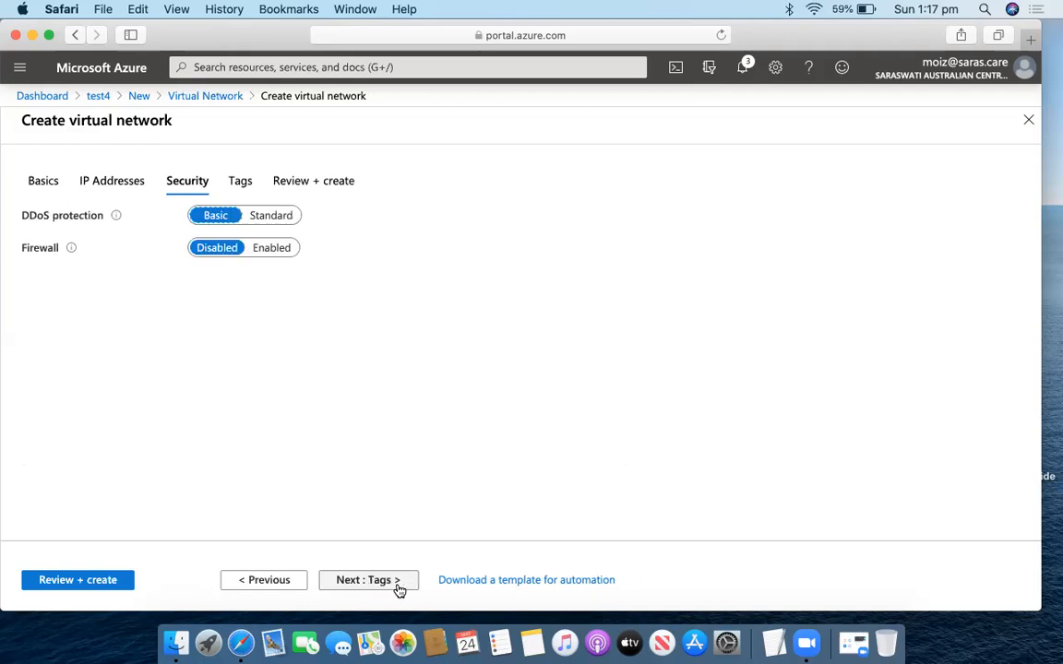
pyautogui.click(292, 586)
pyautogui.scroll(-3, 296, 470)
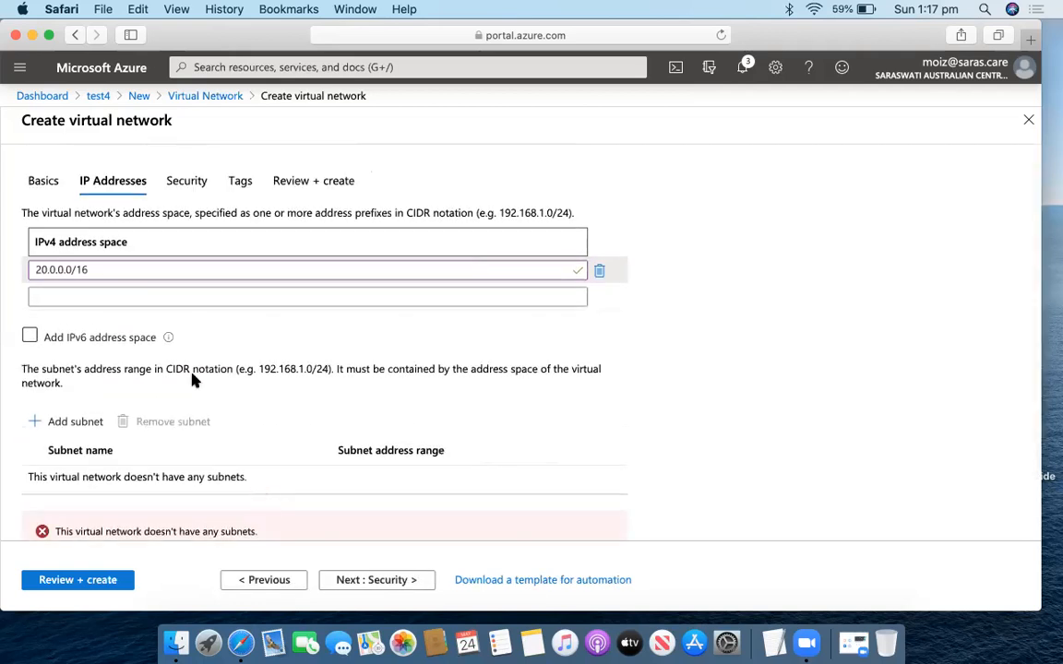
pyautogui.click(366, 585)
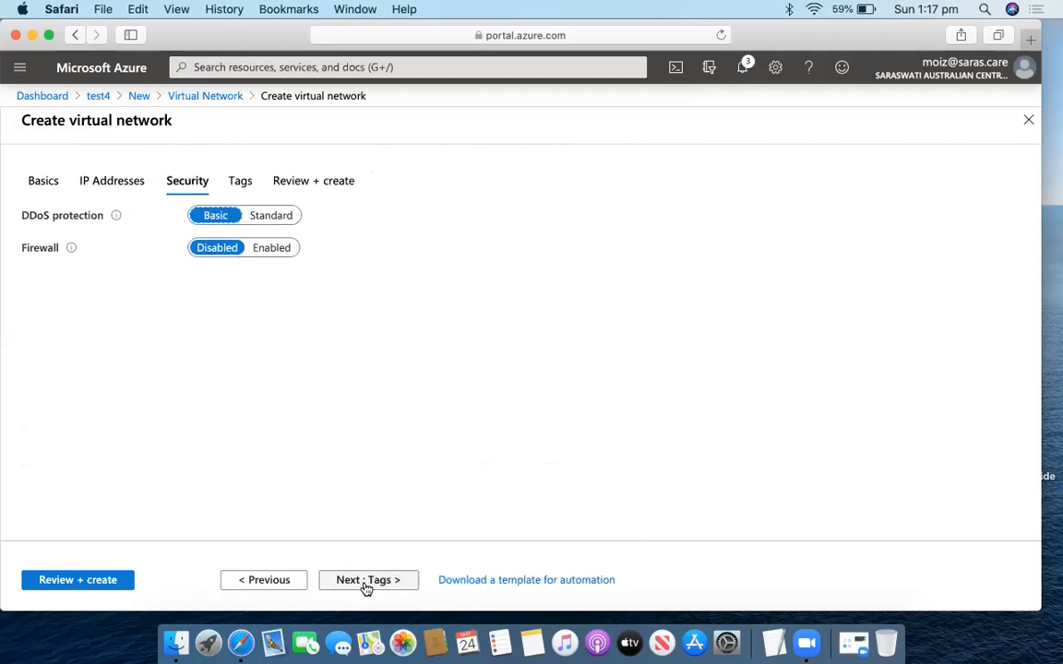
pyautogui.click(366, 584)
pyautogui.click(367, 584)
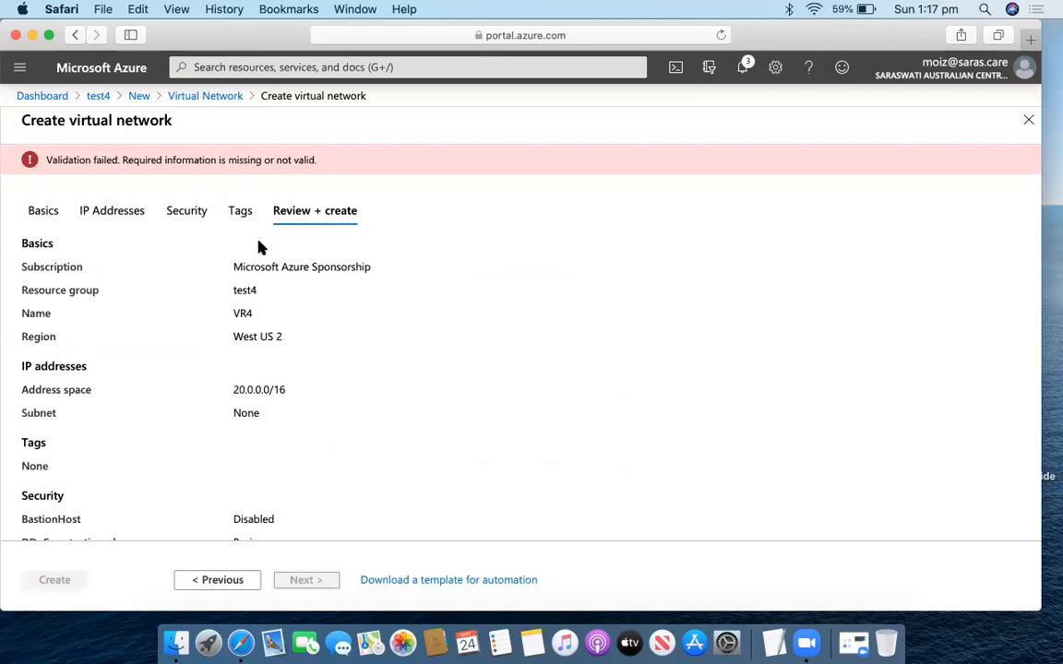
pyautogui.scroll(-3, 261, 245)
pyautogui.scroll(3, 258, 244)
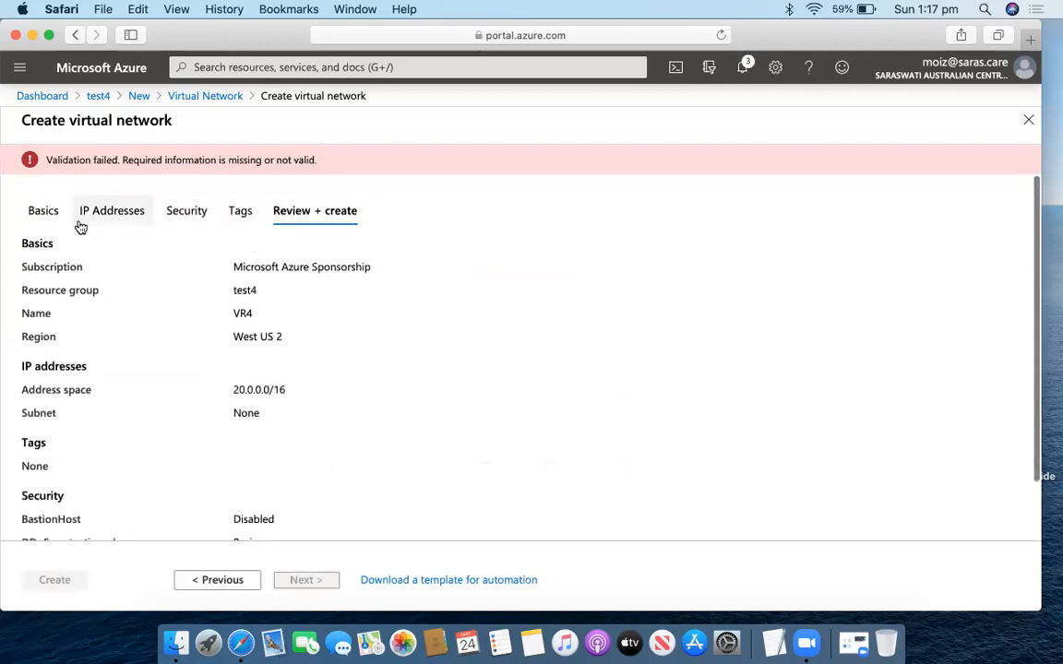
pyautogui.click(53, 207)
# Return to IP Addresses, leave IPv6 off, and begin adding the missing subnet.
pyautogui.click(391, 577)
pyautogui.scroll(-3, 382, 315)
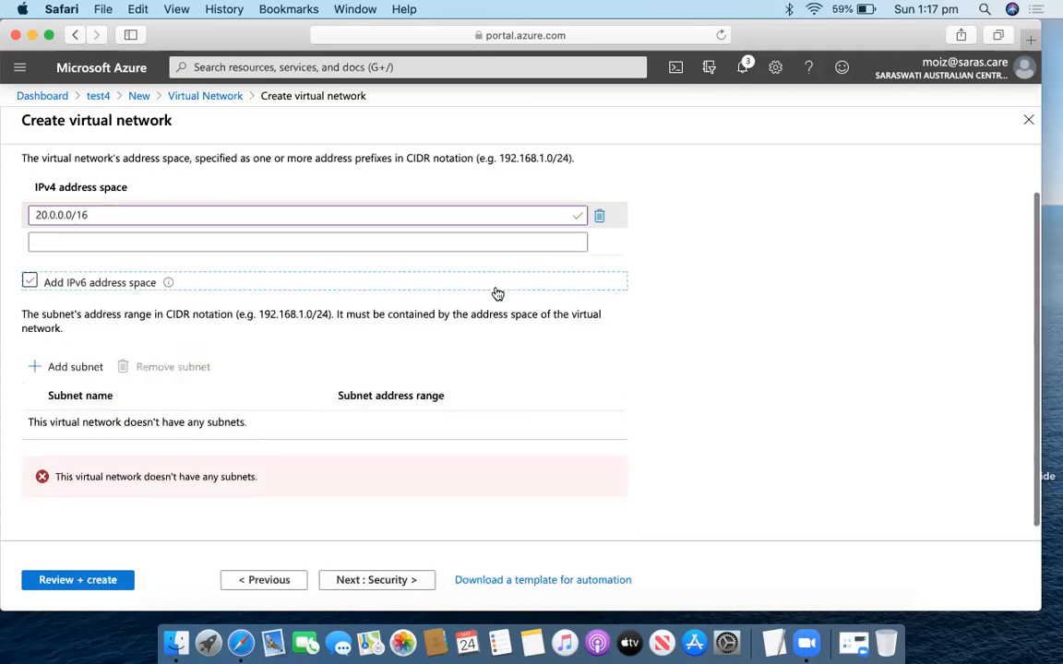
pyautogui.click(497, 292)
pyautogui.click(441, 288)
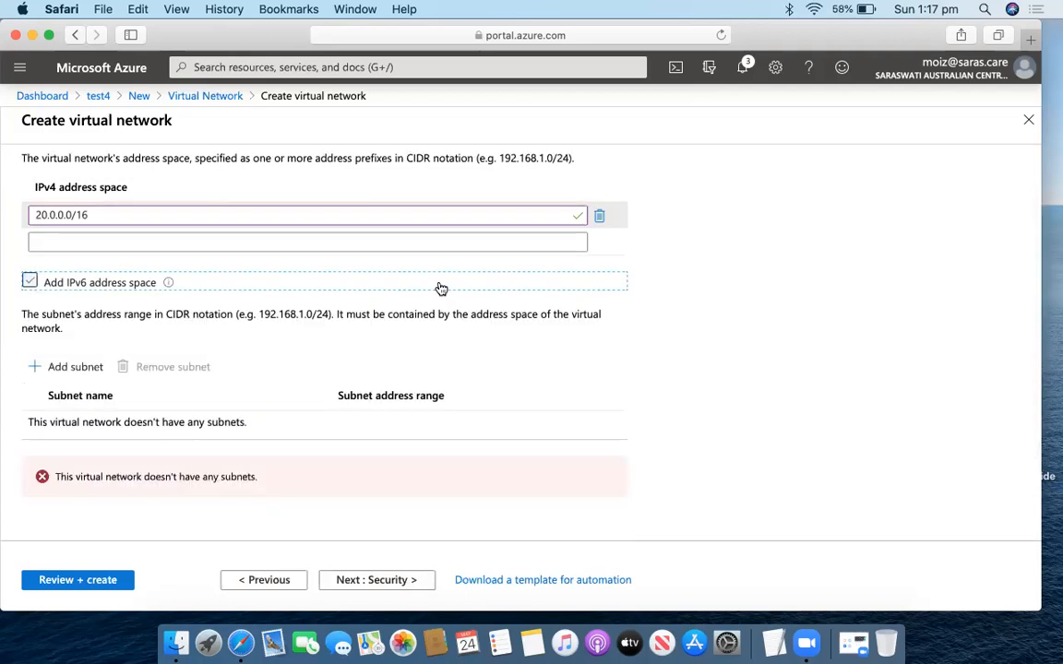
pyautogui.scroll(-1, 477, 379)
pyautogui.click(55, 352)
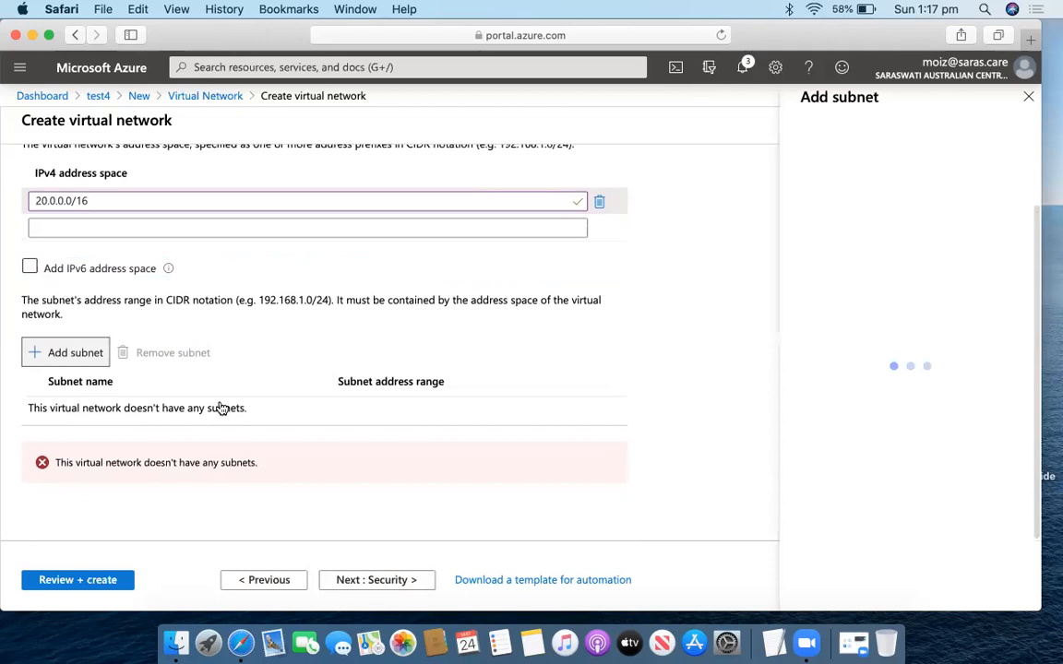
# Add subnet sub1 with range 20.0.0.0/24 and proceed to a passing review.
pyautogui.write('sub1')
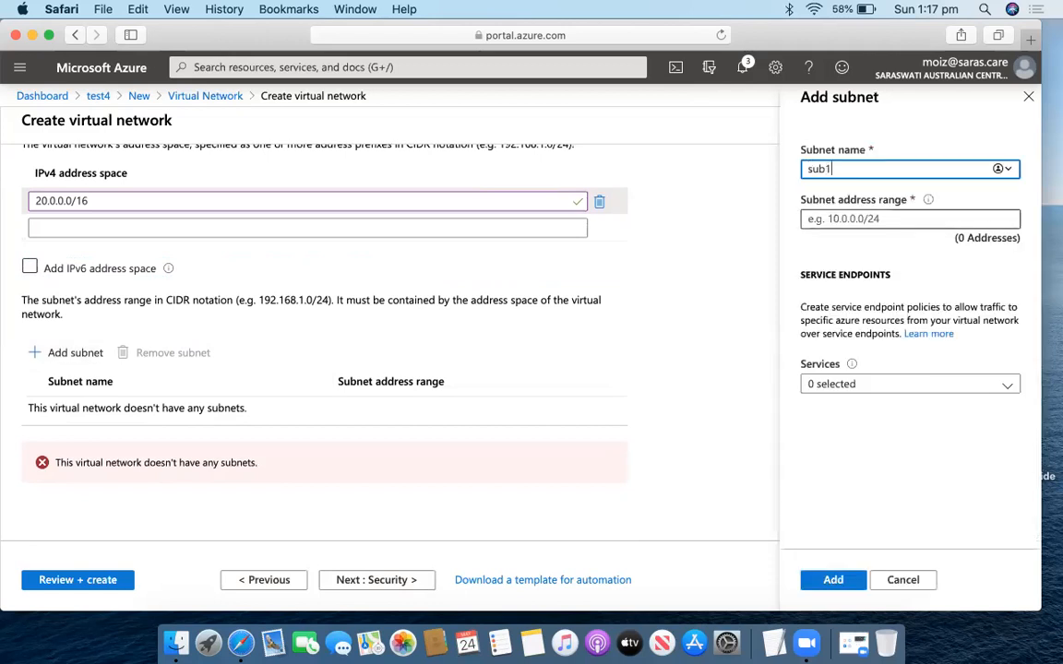
pyautogui.click(911, 216)
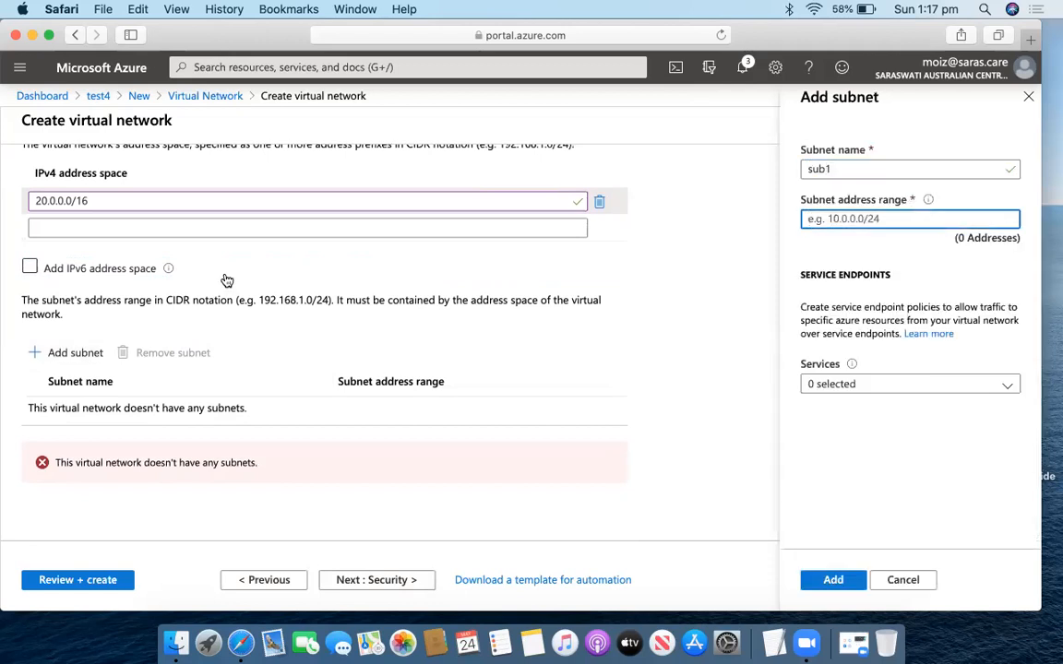
pyautogui.write('20.0.0.')
pyautogui.press('BackSpace')
pyautogui.write('/24')
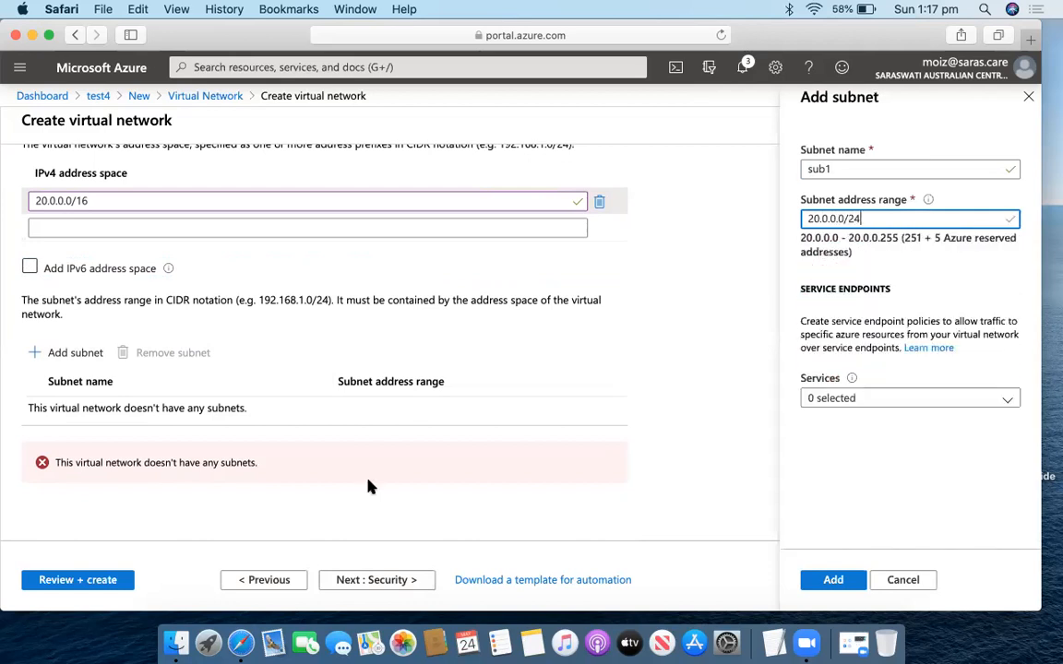
pyautogui.click(835, 577)
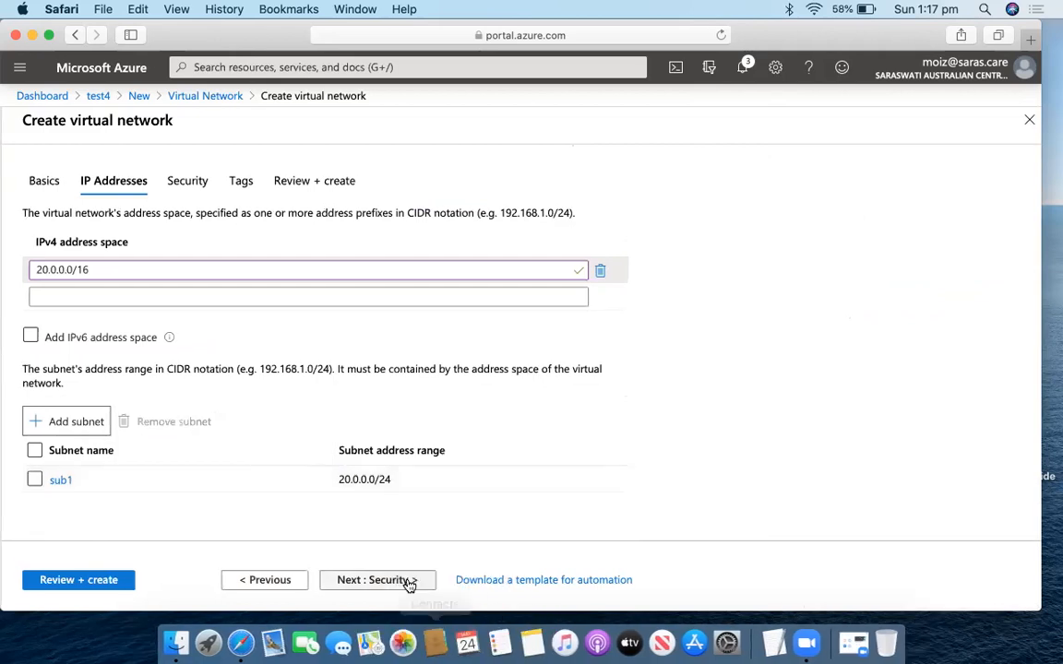
pyautogui.click(134, 580)
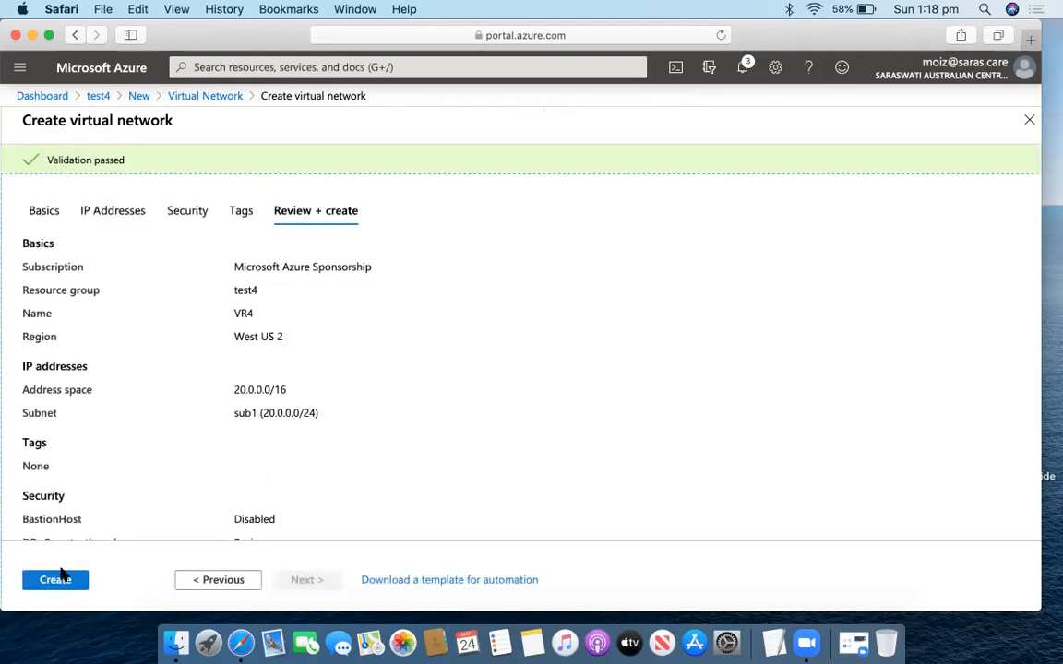
# Create VR4 and, once deployment completes, open its overview page.
pyautogui.click(67, 582)
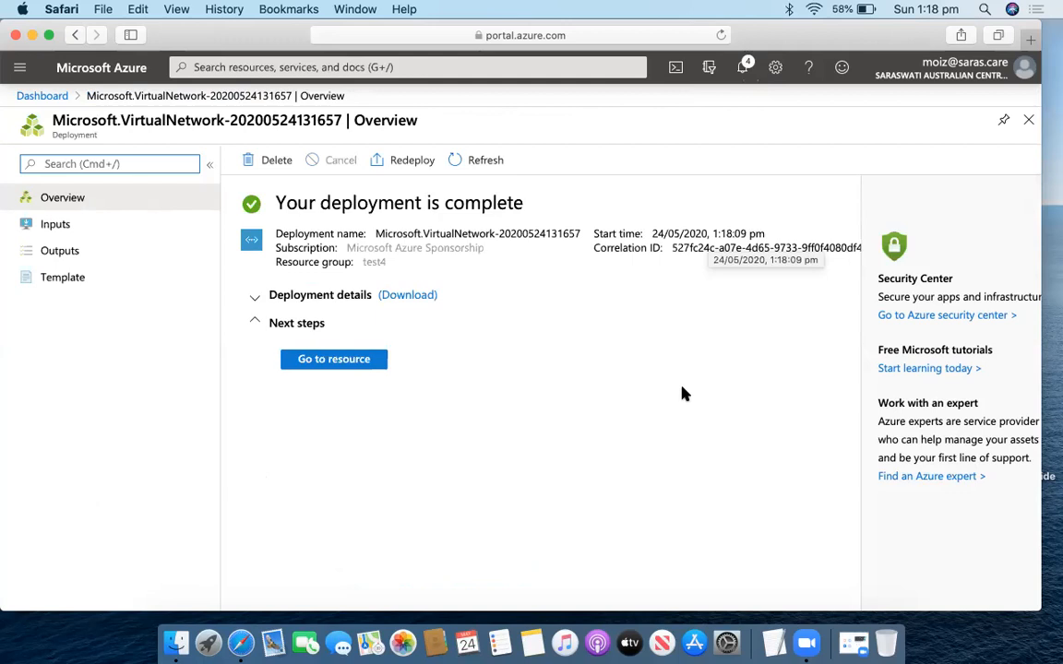
pyautogui.click(344, 364)
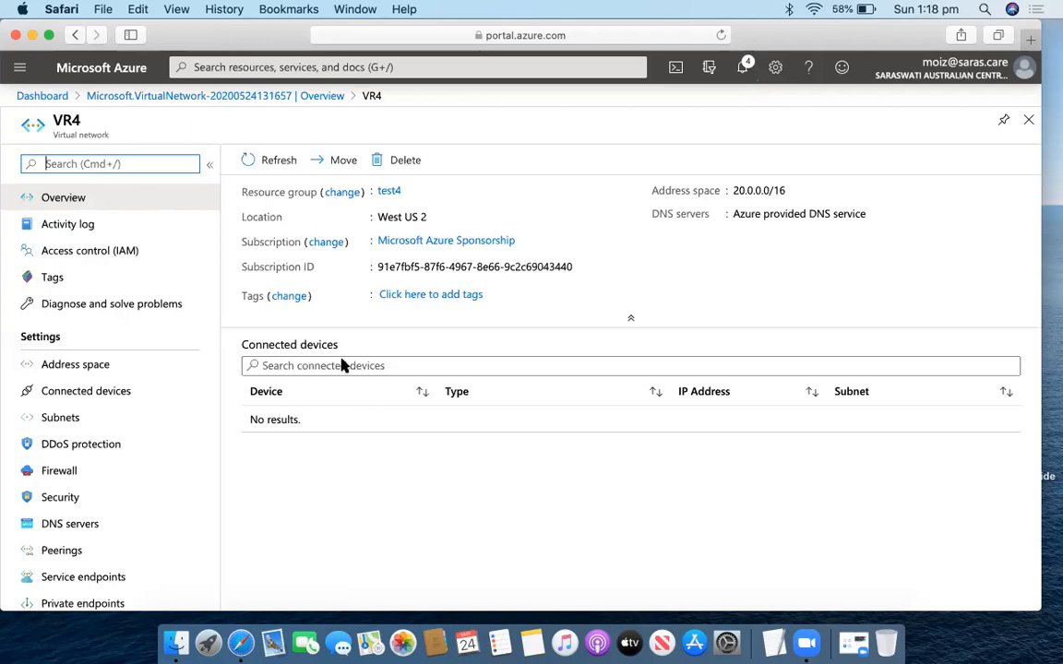
# Open Peerings from the Settings section of VR4's menu.
pyautogui.scroll(-3, 99, 408)
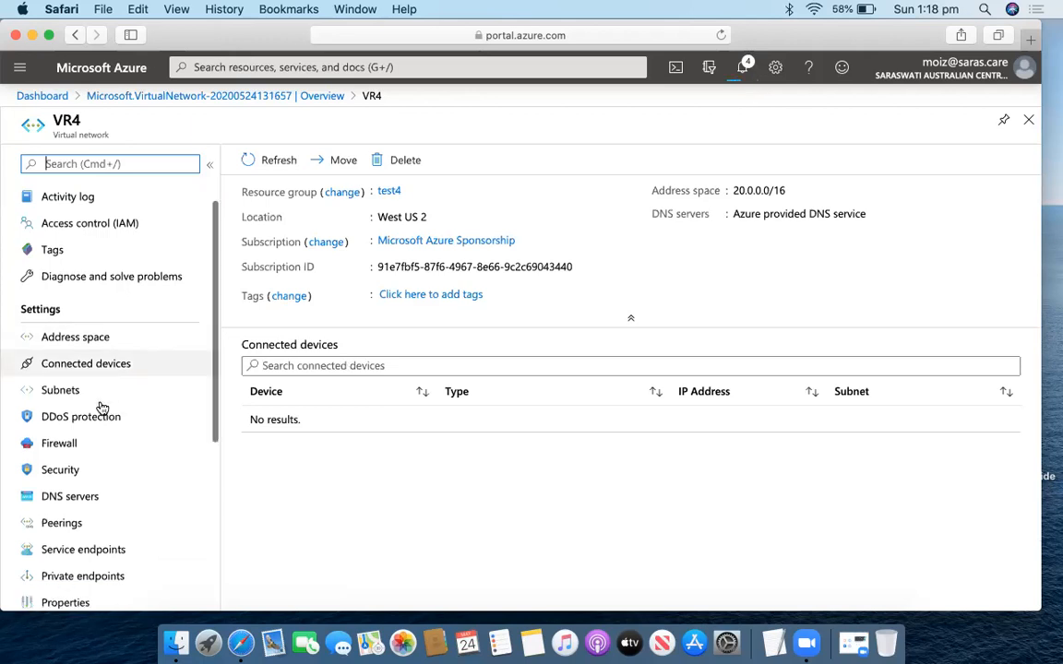
pyautogui.scroll(-3, 100, 434)
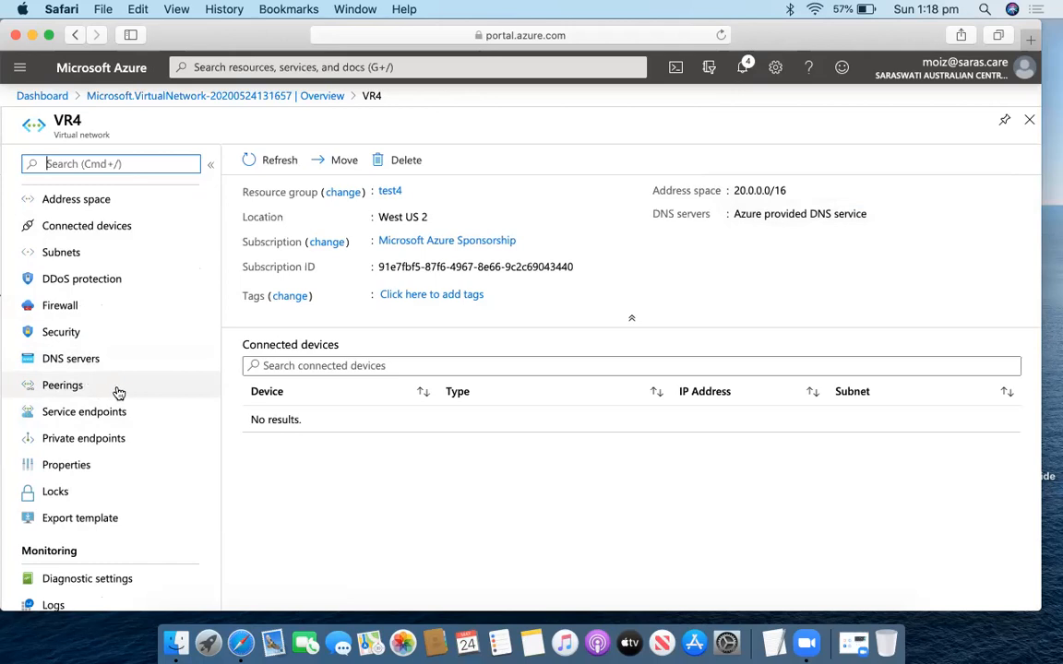
pyautogui.click(96, 389)
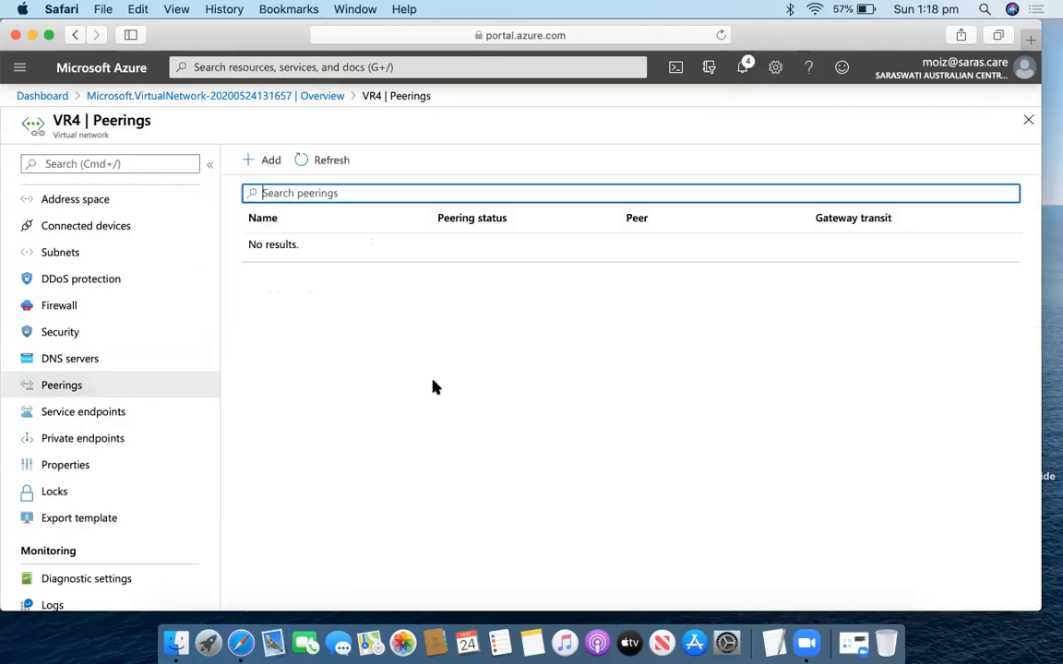
# Add a peering named VR4 to remote network VR3 (test3), with reverse peering name VP.
pyautogui.click(257, 162)
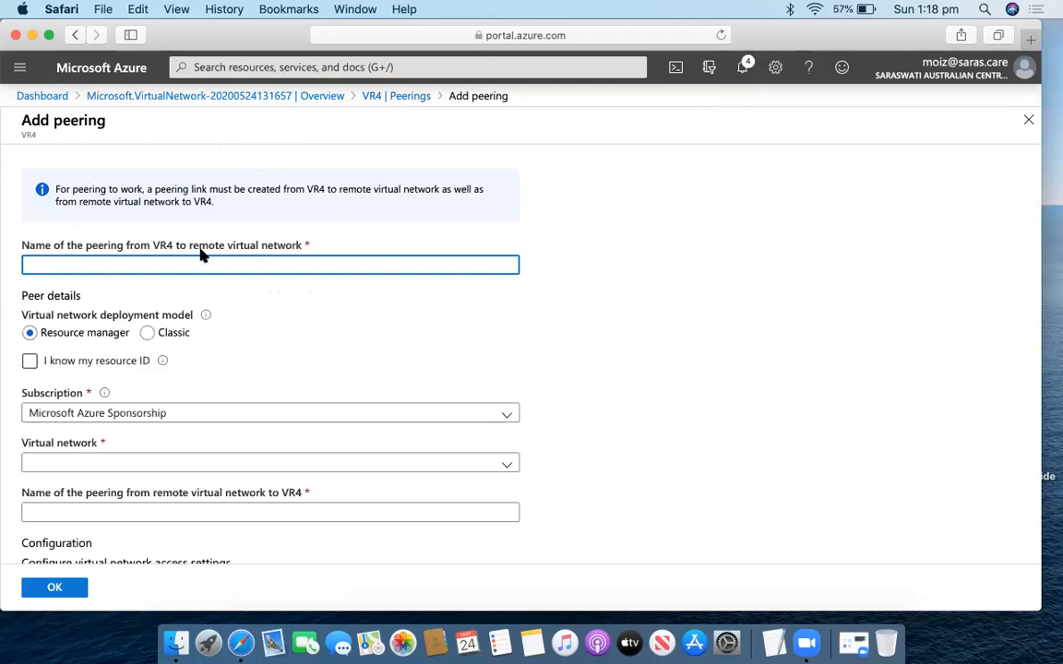
pyautogui.doubleClick(163, 246)
pyautogui.write('VR4')
pyautogui.scroll(-2, 215, 338)
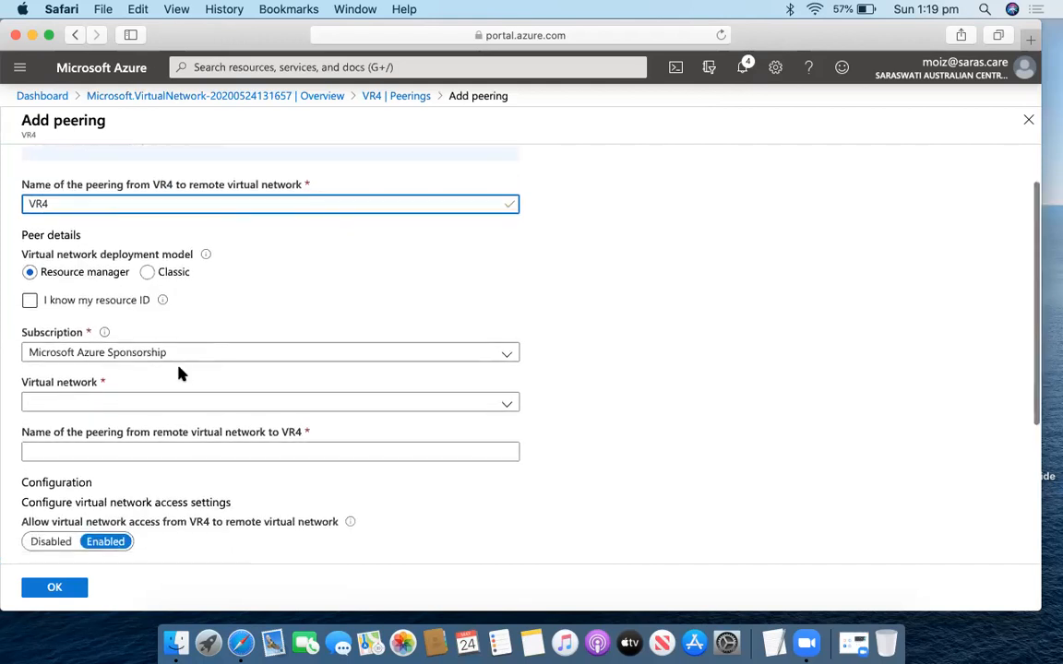
pyautogui.click(135, 406)
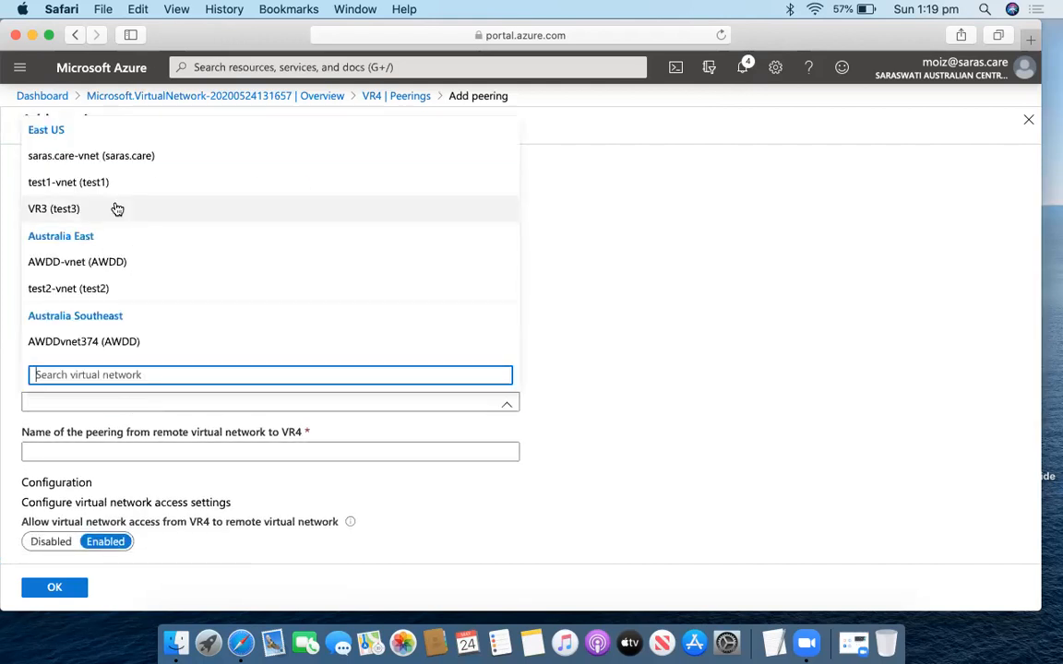
pyautogui.click(86, 211)
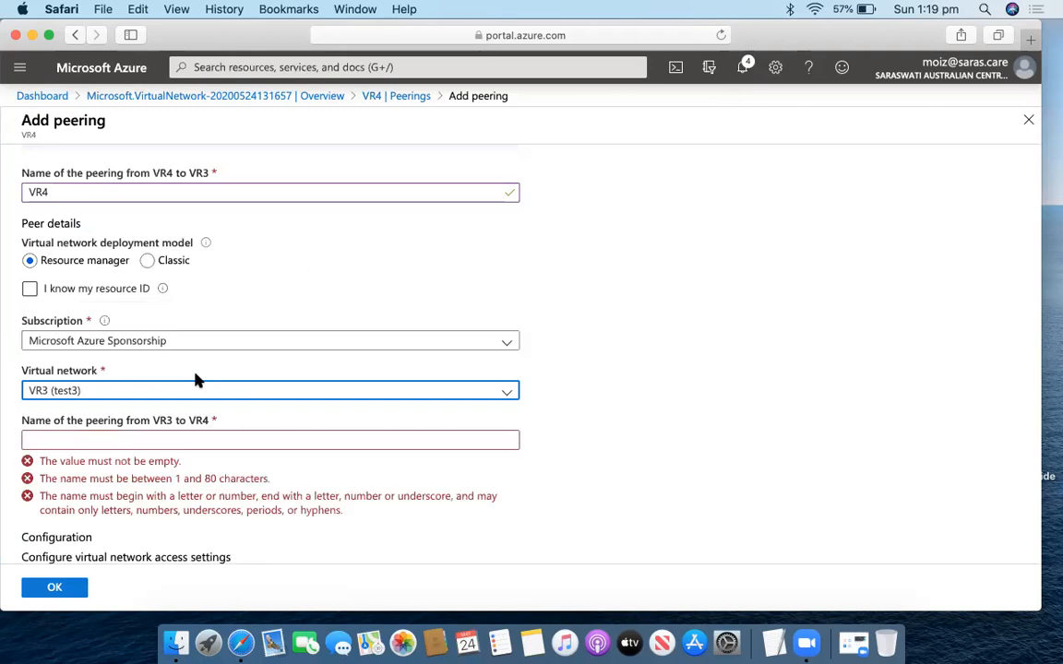
pyautogui.scroll(-3, 161, 315)
pyautogui.click(177, 305)
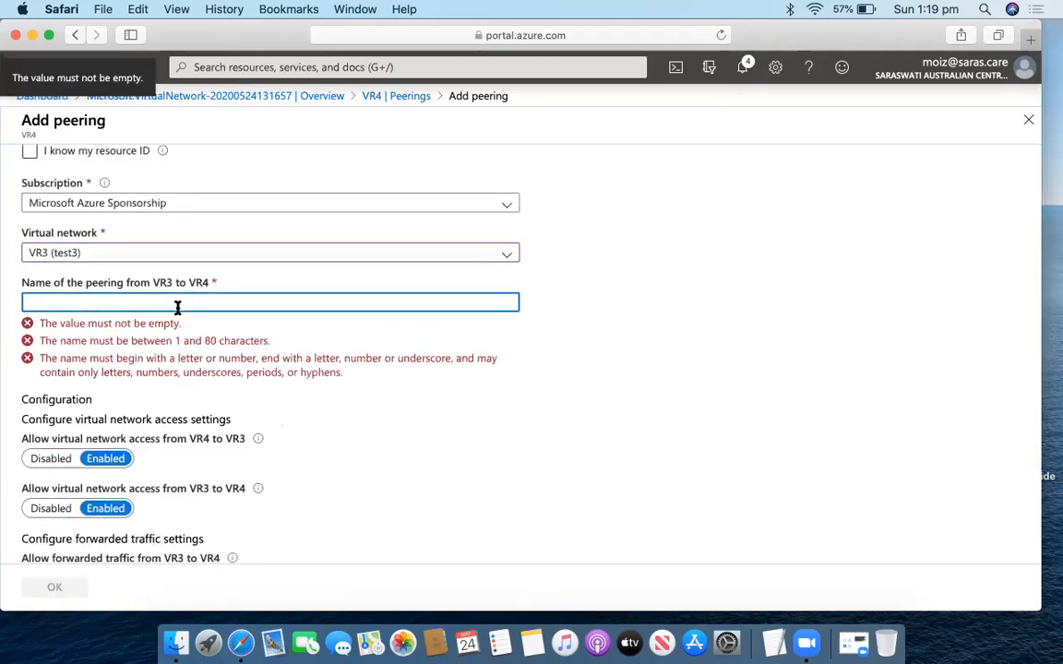
pyautogui.write('VP')
pyautogui.scroll(-2, 361, 370)
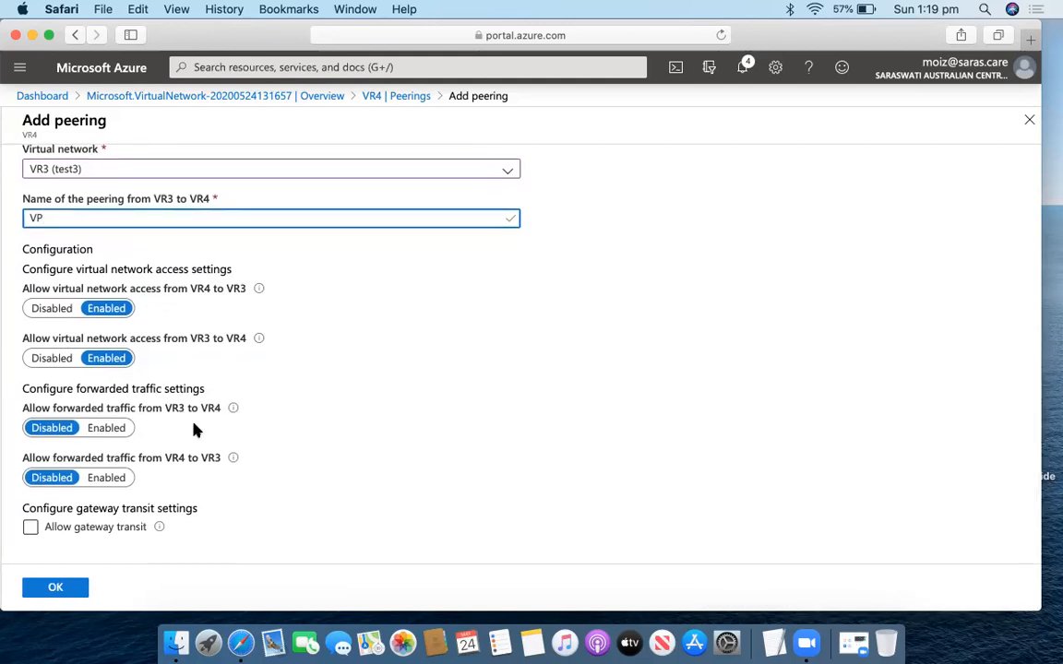
# Enable forwarded traffic in both directions and leave gateway transit off.
pyautogui.click(116, 428)
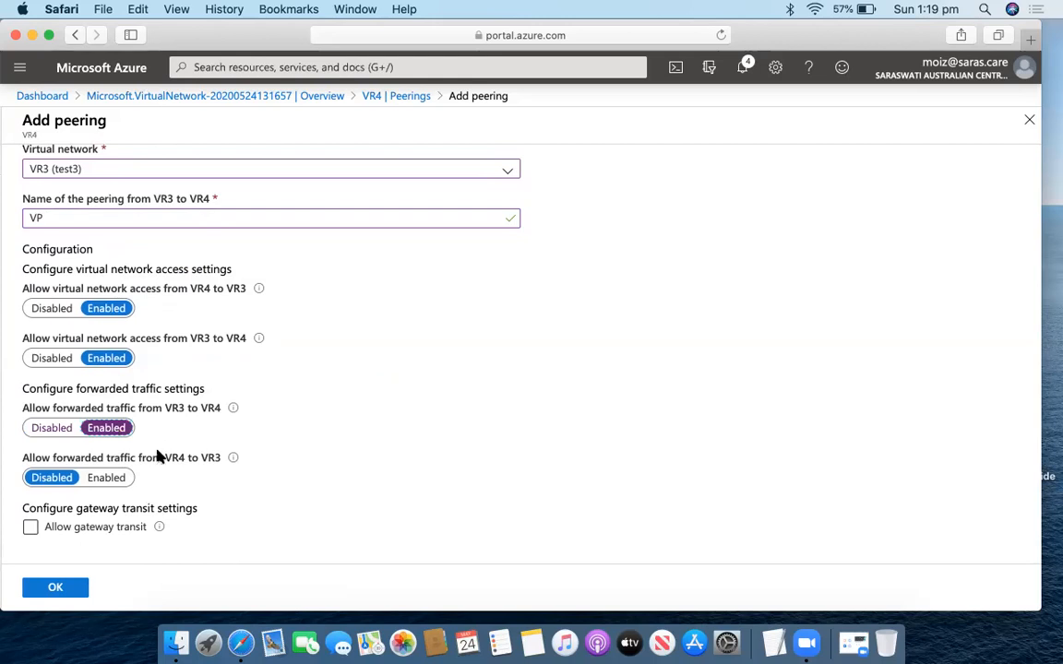
pyautogui.click(108, 478)
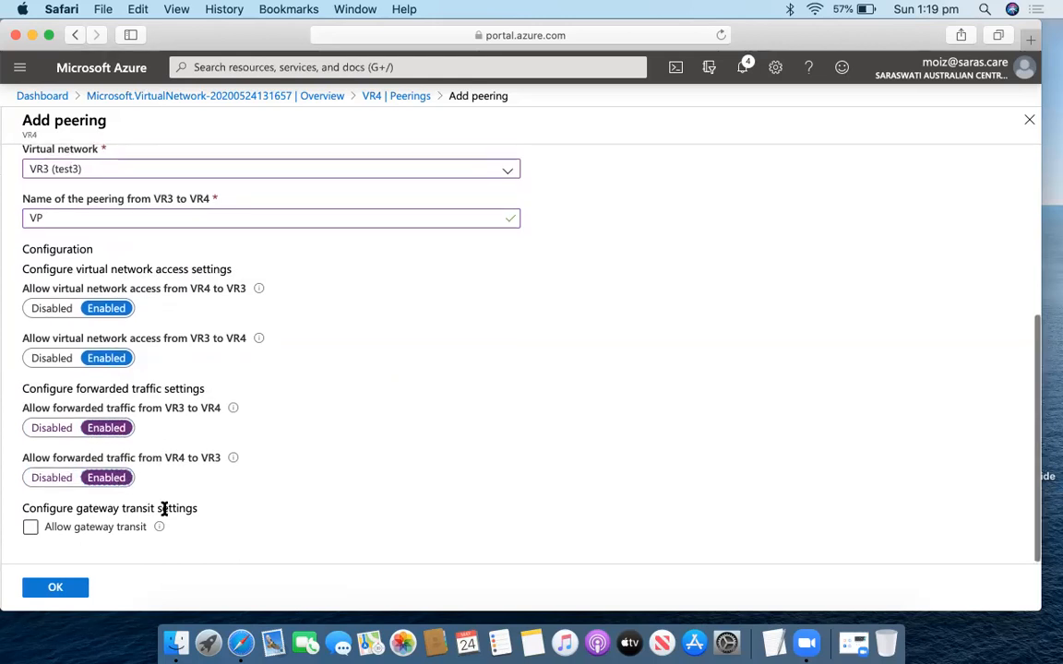
pyautogui.click(30, 527)
pyautogui.scroll(-1, 166, 500)
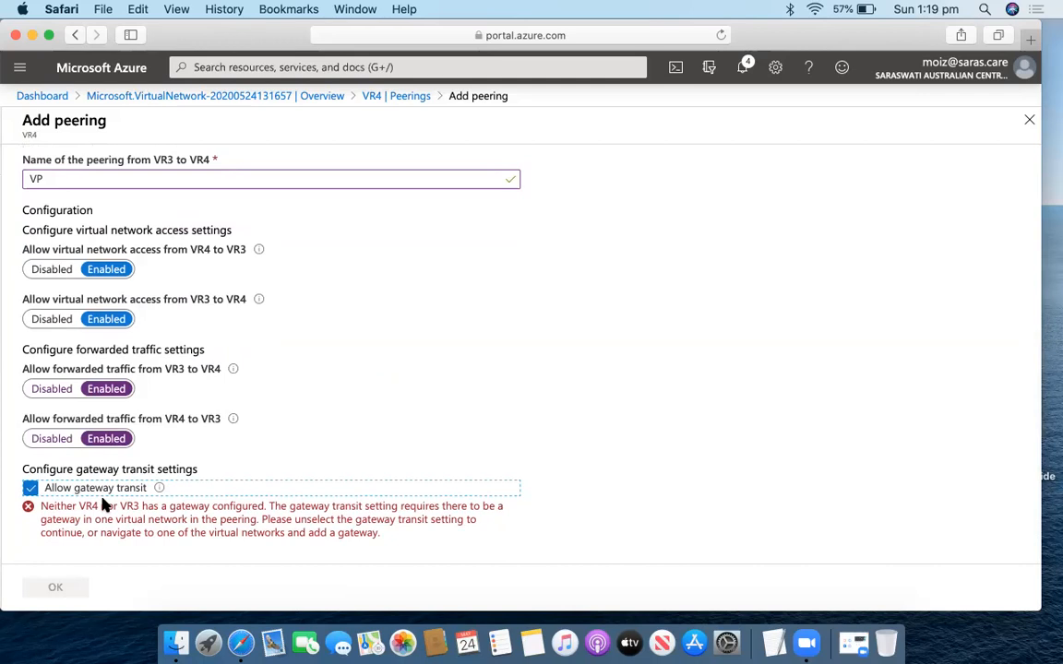
pyautogui.click(30, 488)
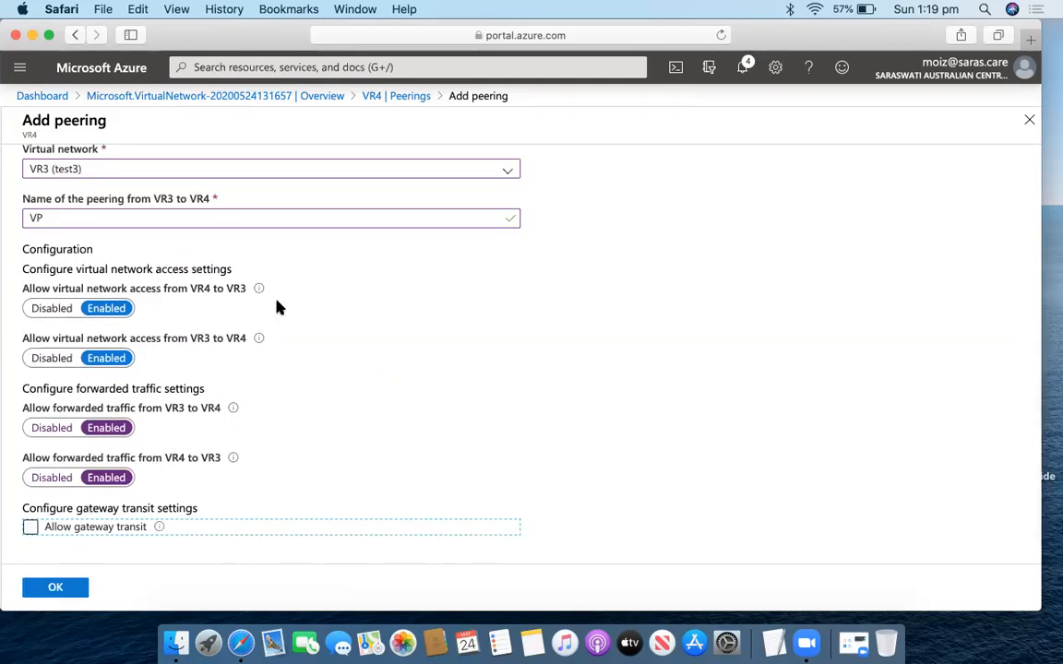
pyautogui.scroll(5, 278, 303)
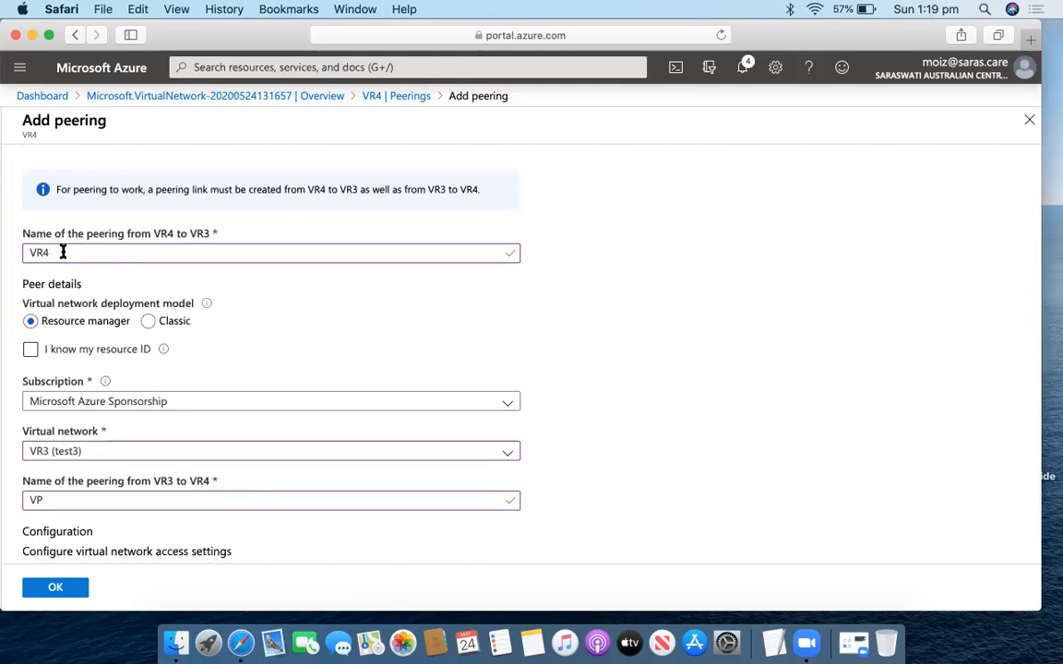
# Keep network access from VR3 to VR4 enabled and submit the peering.
pyautogui.doubleClick(63, 252)
pyautogui.hscroll(-1, 208, 302)
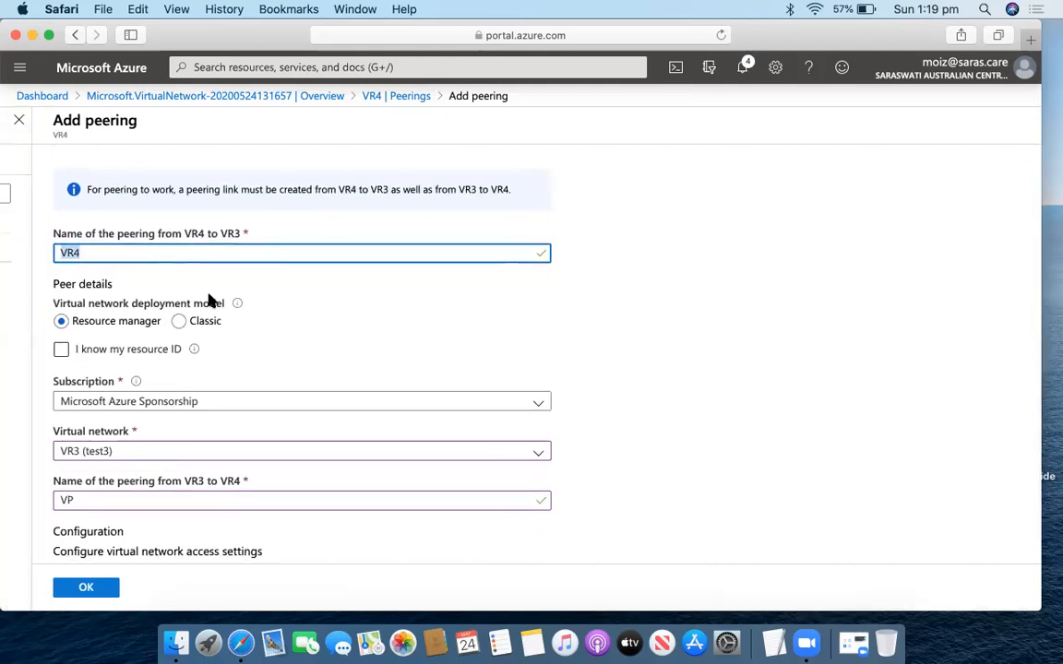
pyautogui.scroll(-3, 210, 303)
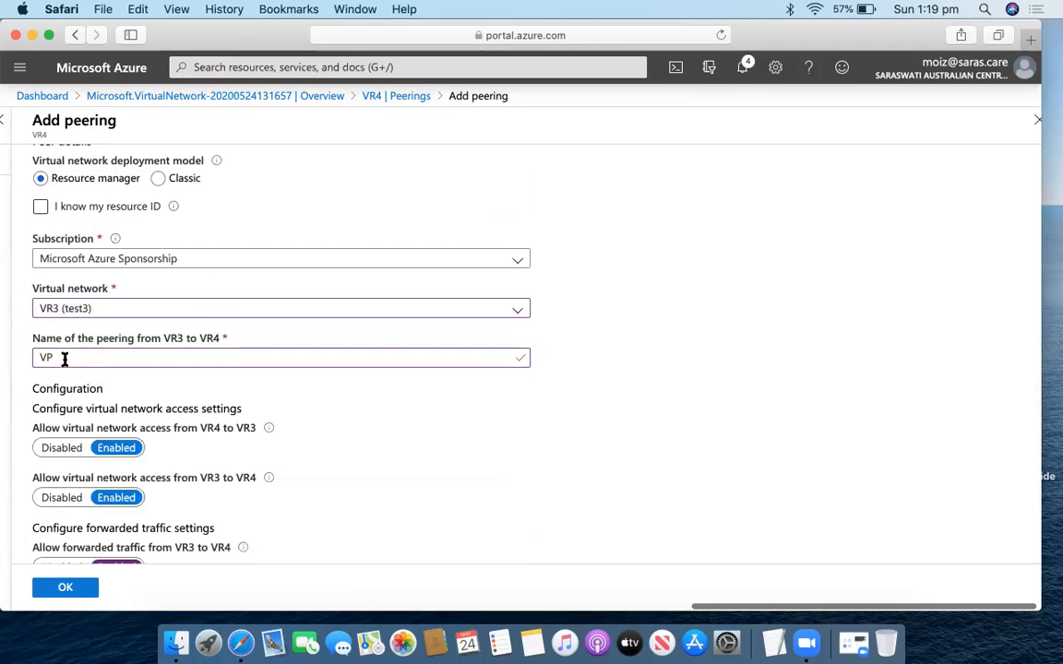
pyautogui.scroll(-2, 125, 392)
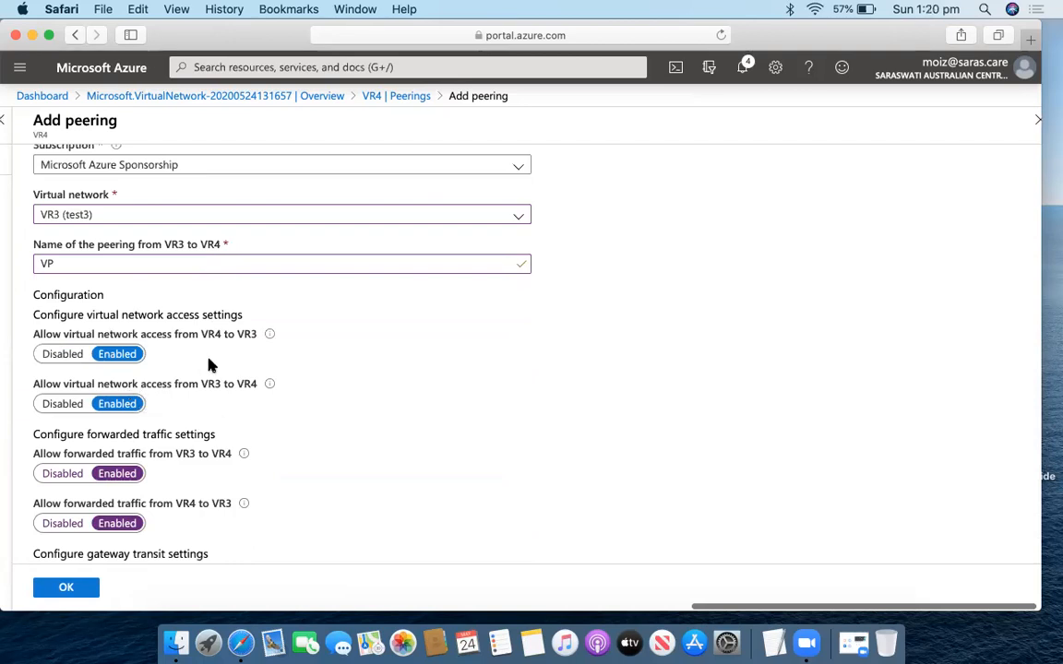
pyautogui.click(69, 406)
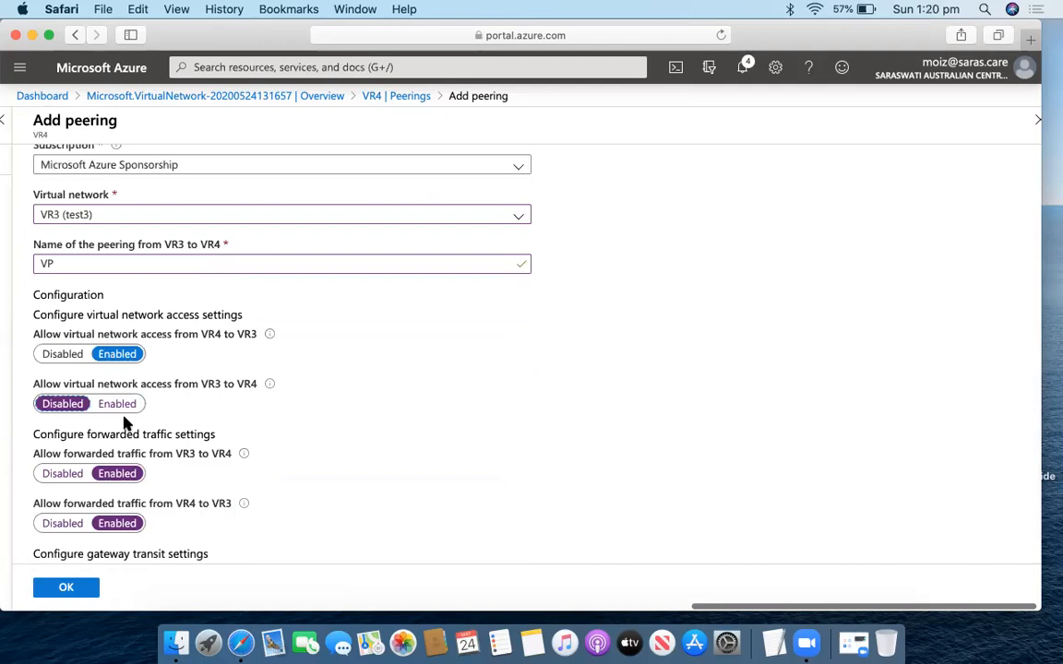
pyautogui.click(122, 405)
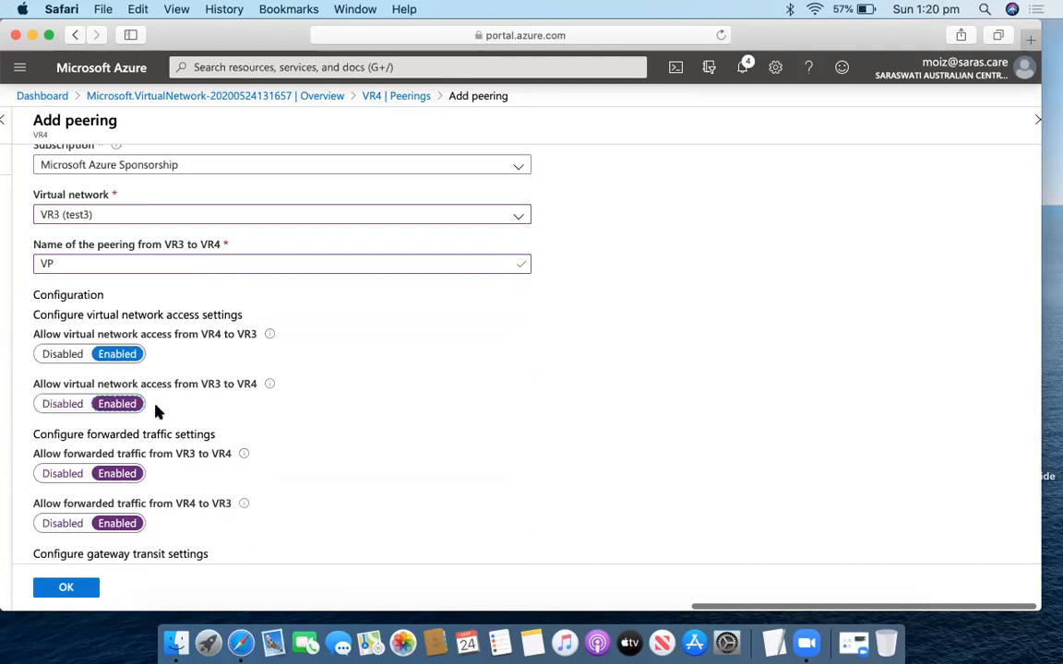
pyautogui.scroll(-2, 157, 412)
pyautogui.click(66, 588)
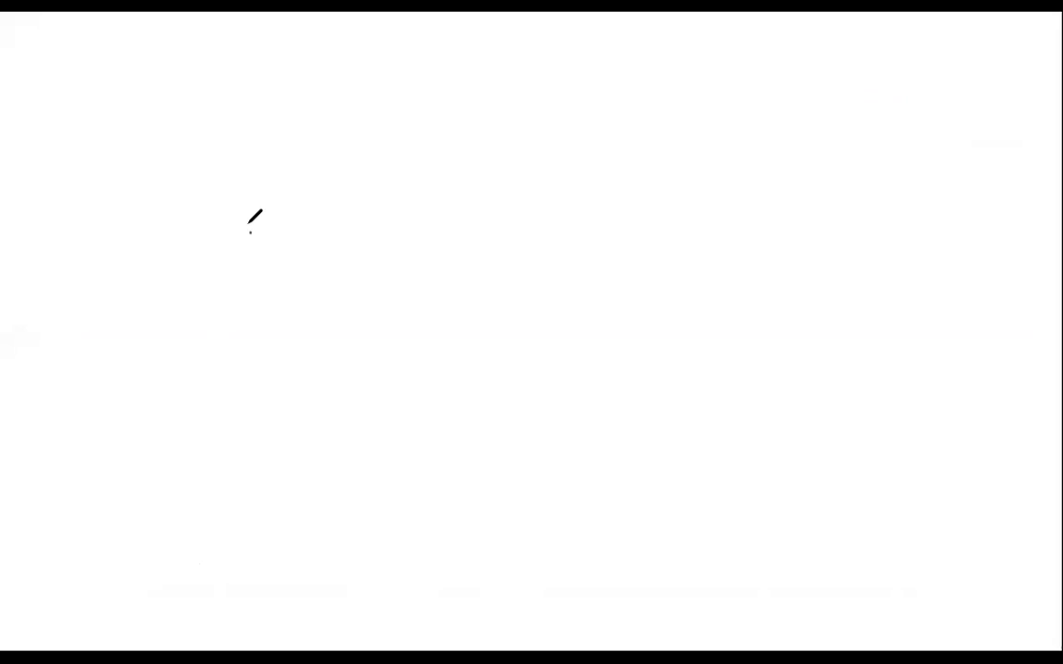
# Label both network shapes, draw a looping arrow between them, then clear the whiteboard.
pyautogui.moveTo(250, 231)
pyautogui.mouseDown()
pyautogui.moveTo(345, 306)
pyautogui.moveTo(341, 287)
pyautogui.moveTo(600, 280)
pyautogui.moveTo(724, 296)
pyautogui.moveTo(611, 266)
pyautogui.mouseUp()
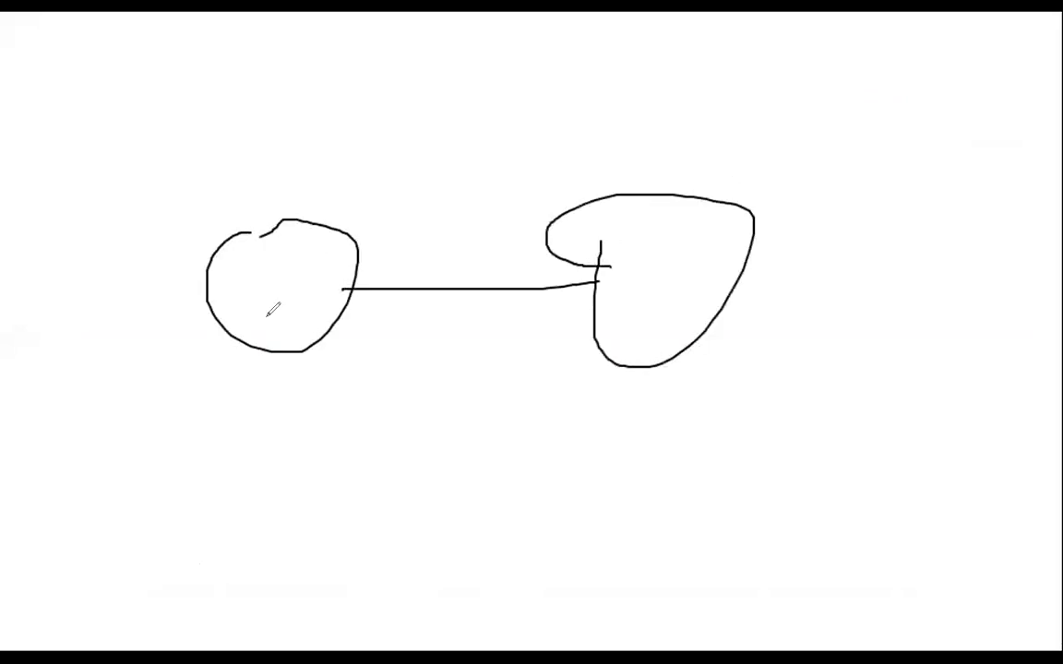
pyautogui.moveTo(249, 297); pyautogui.dragTo(262, 269)
pyautogui.moveTo(639, 271); pyautogui.dragTo(662, 248)
pyautogui.moveTo(275, 284)
pyautogui.mouseDown()
pyautogui.moveTo(288, 317)
pyautogui.moveTo(304, 310)
pyautogui.moveTo(293, 288)
pyautogui.mouseUp()
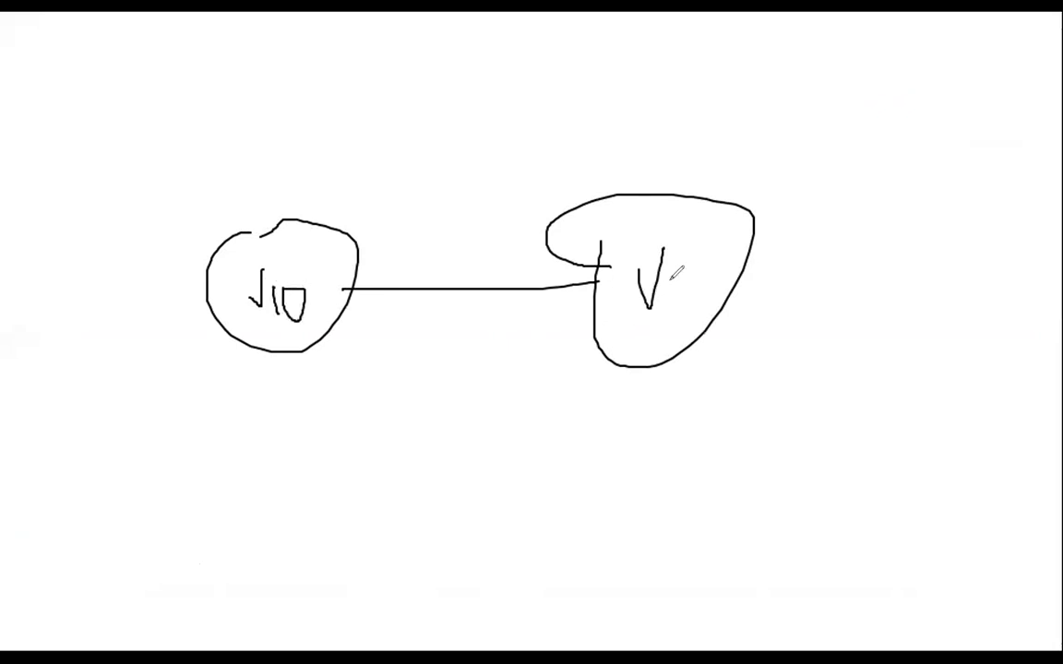
pyautogui.moveTo(664, 287)
pyautogui.mouseDown()
pyautogui.moveTo(688, 308)
pyautogui.moveTo(698, 277)
pyautogui.mouseUp()
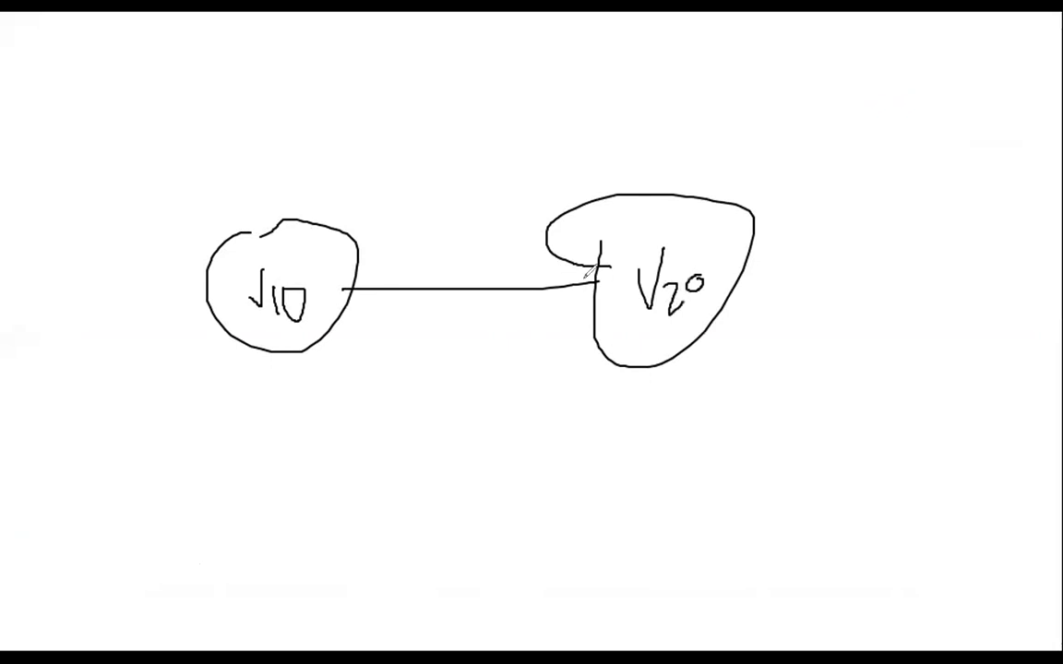
pyautogui.moveTo(601, 269)
pyautogui.mouseDown()
pyautogui.moveTo(387, 238)
pyautogui.moveTo(338, 288)
pyautogui.moveTo(611, 261)
pyautogui.moveTo(435, 245)
pyautogui.moveTo(392, 269)
pyautogui.moveTo(400, 251)
pyautogui.mouseUp()
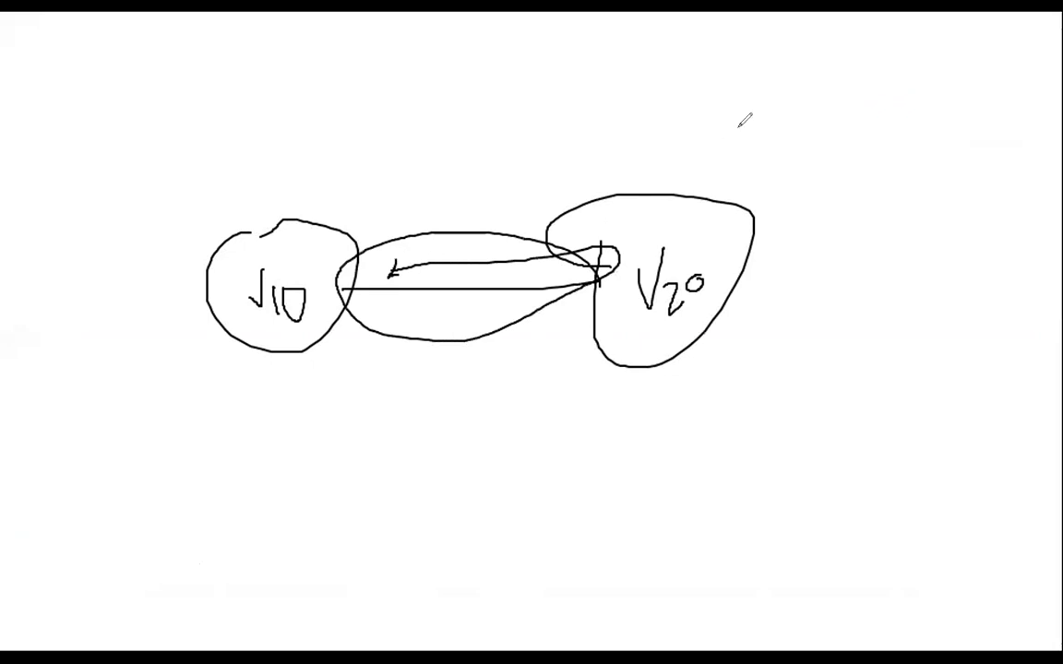
pyautogui.click(769, 111)
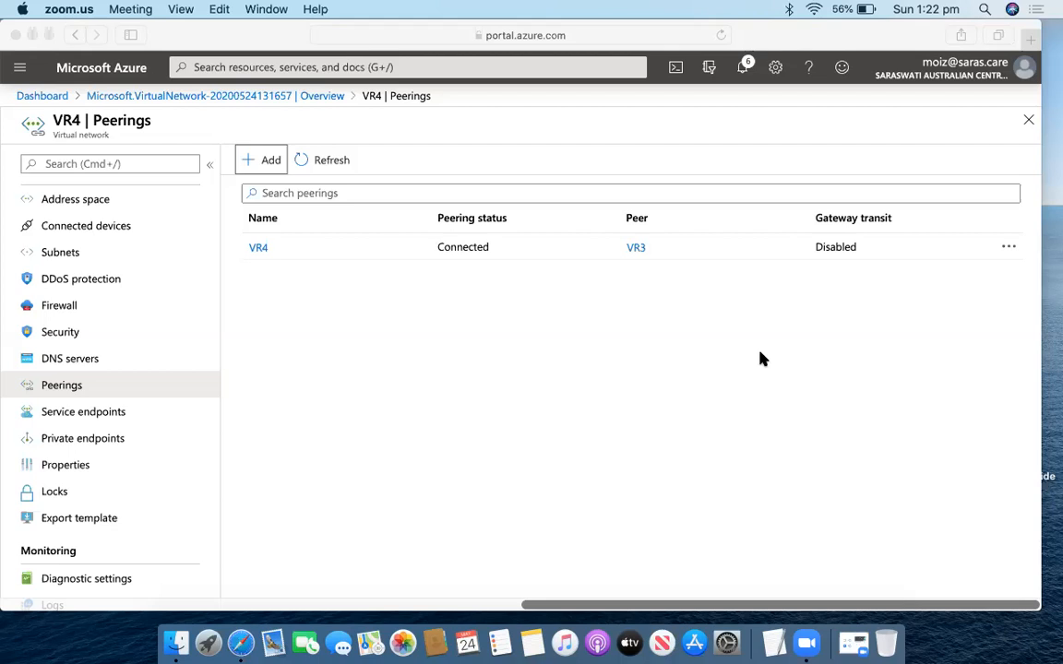
# Go to the Resource groups list through the portal's main menu.
pyautogui.click(575, 444)
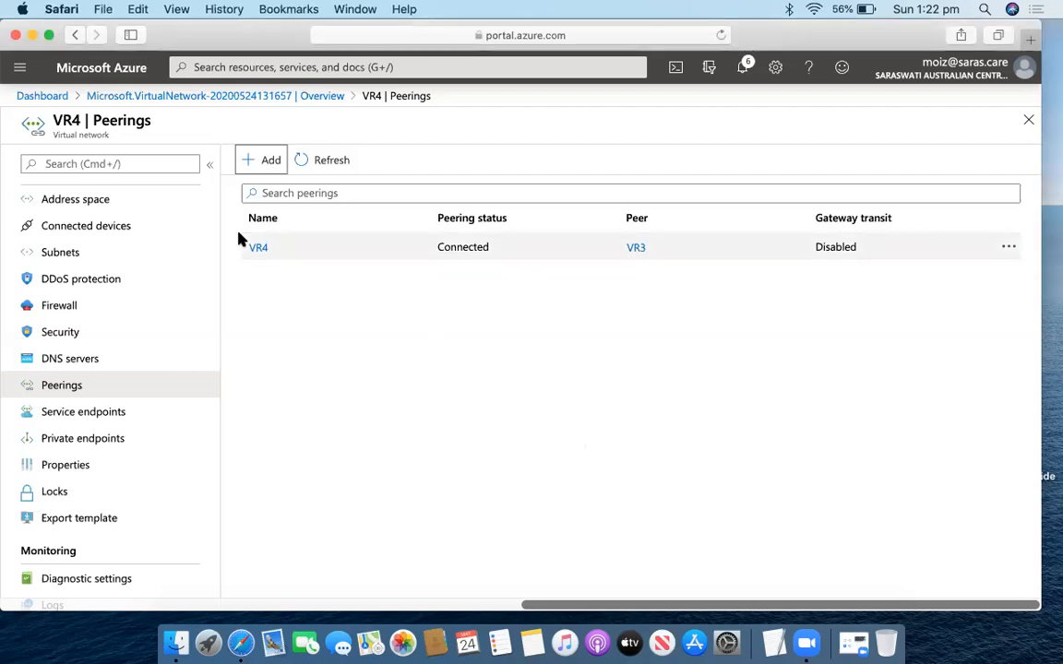
pyautogui.click(26, 73)
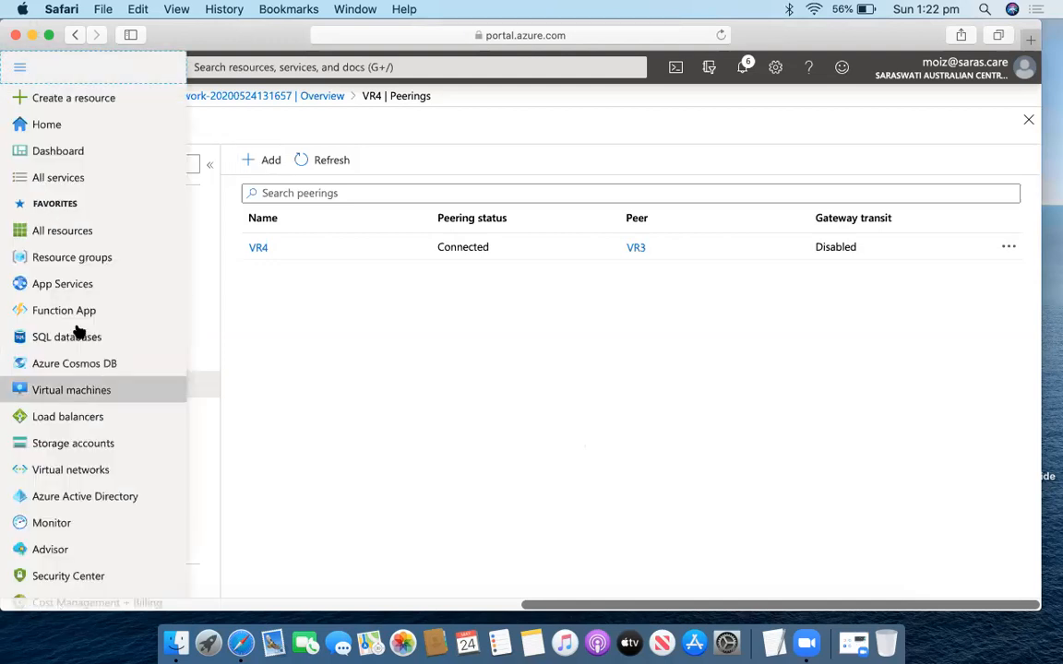
pyautogui.click(75, 258)
pyautogui.scroll(-2, 133, 444)
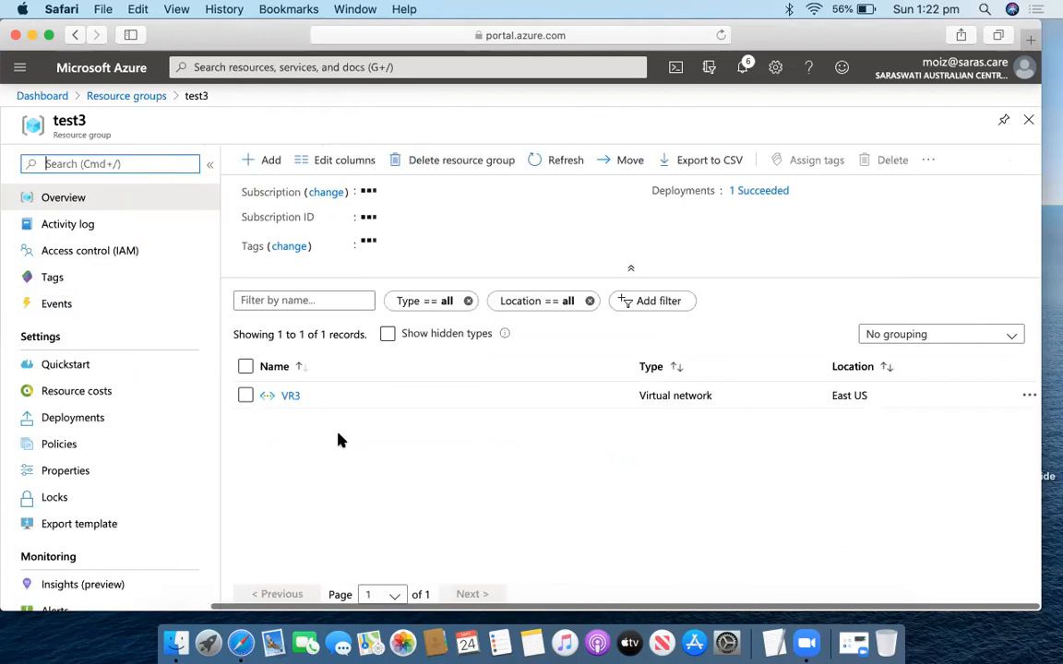
# Add a resource to test3 and search the Marketplace for virtual network gateway.
pyautogui.click(261, 157)
pyautogui.write('virtu')
pyautogui.write('ne')
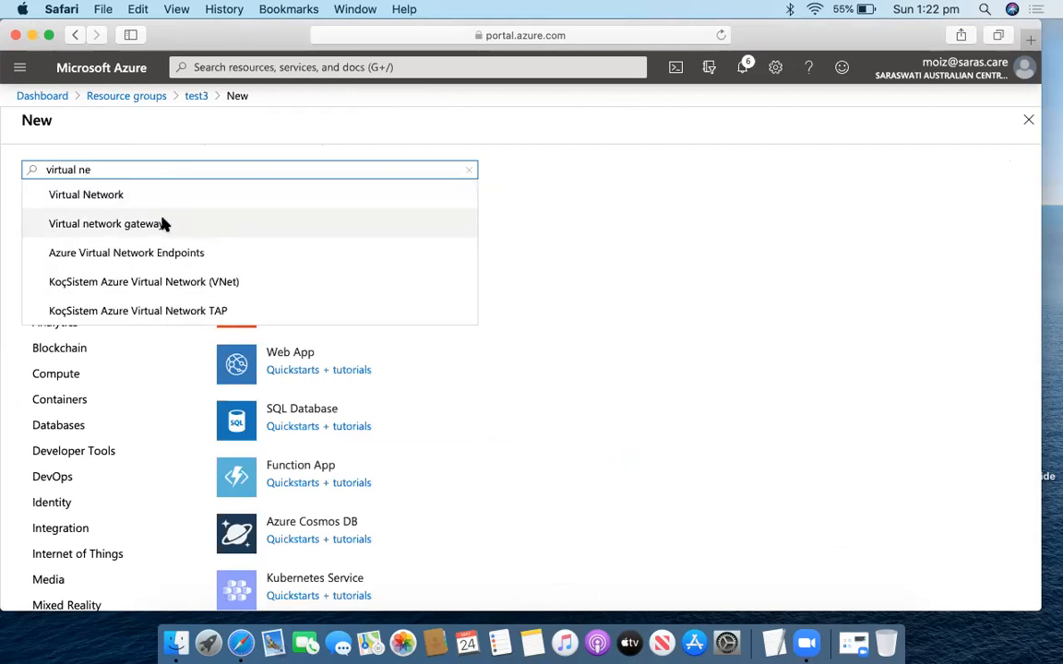
pyautogui.click(161, 224)
# Start a new virtual network gateway named VNG3 in the (US) East US region.
pyautogui.click(159, 226)
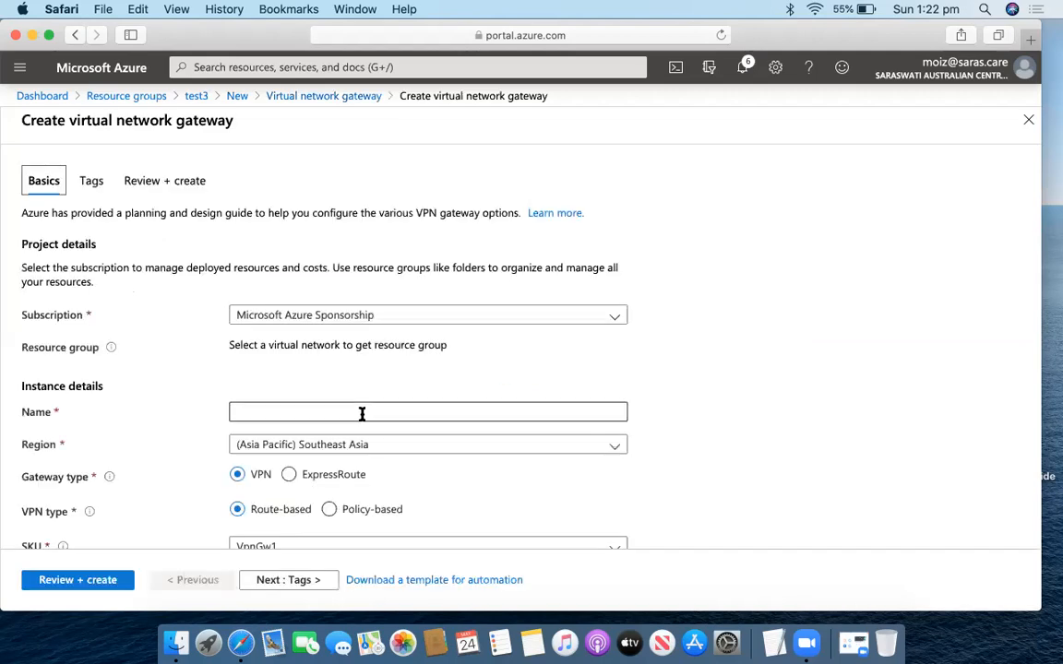
pyautogui.click(320, 416)
pyautogui.write('V')
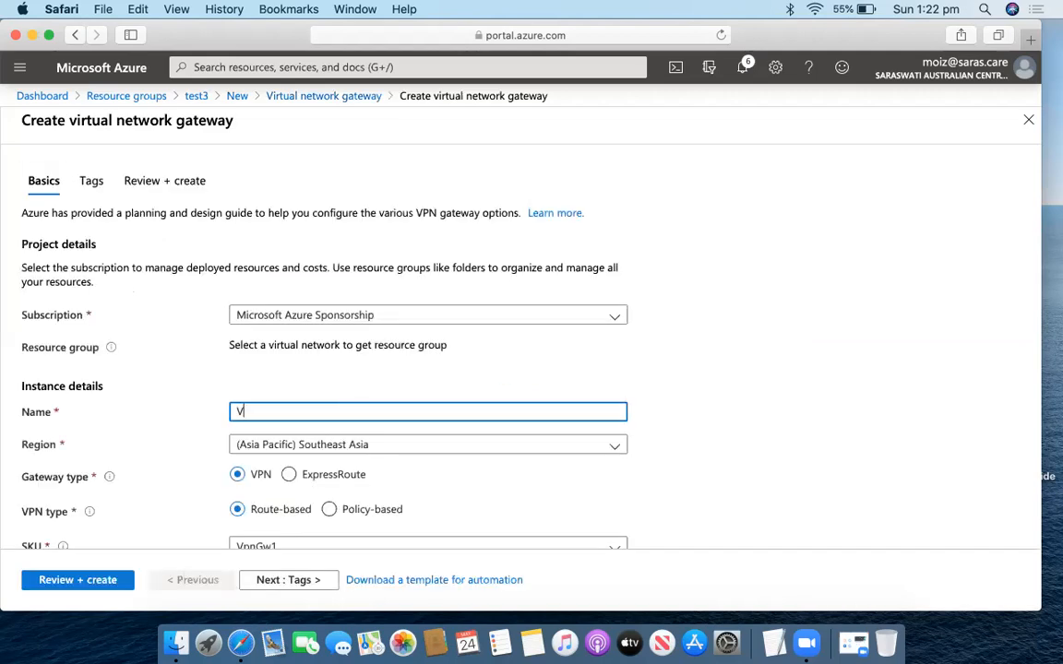
pyautogui.write('NG3')
pyautogui.scroll(-2, 416, 415)
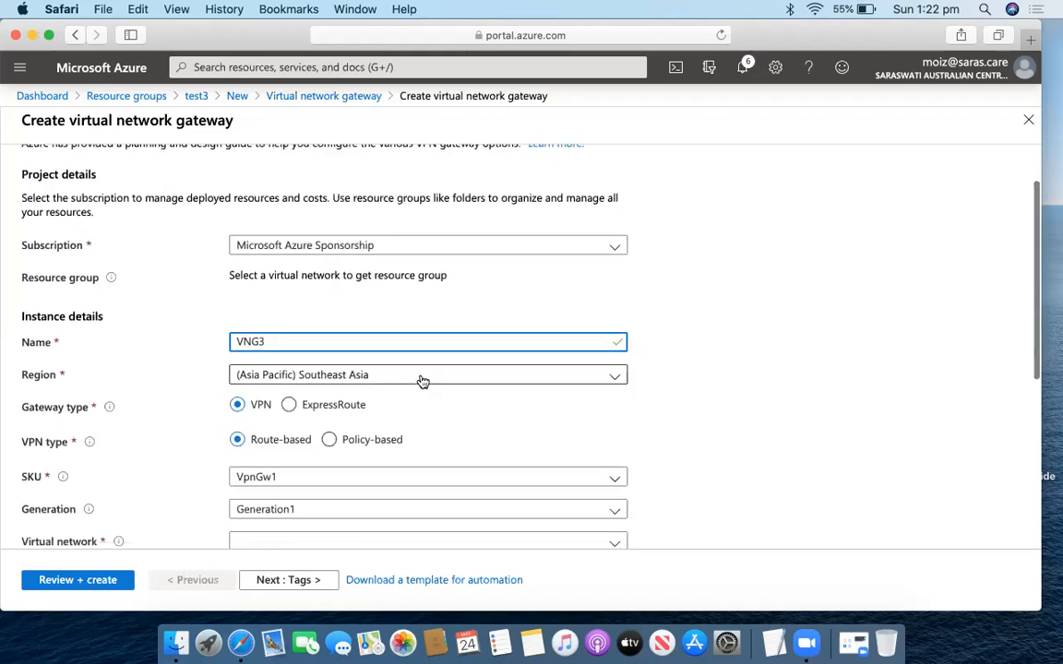
pyautogui.click(423, 380)
pyautogui.scroll(-10, 384, 266)
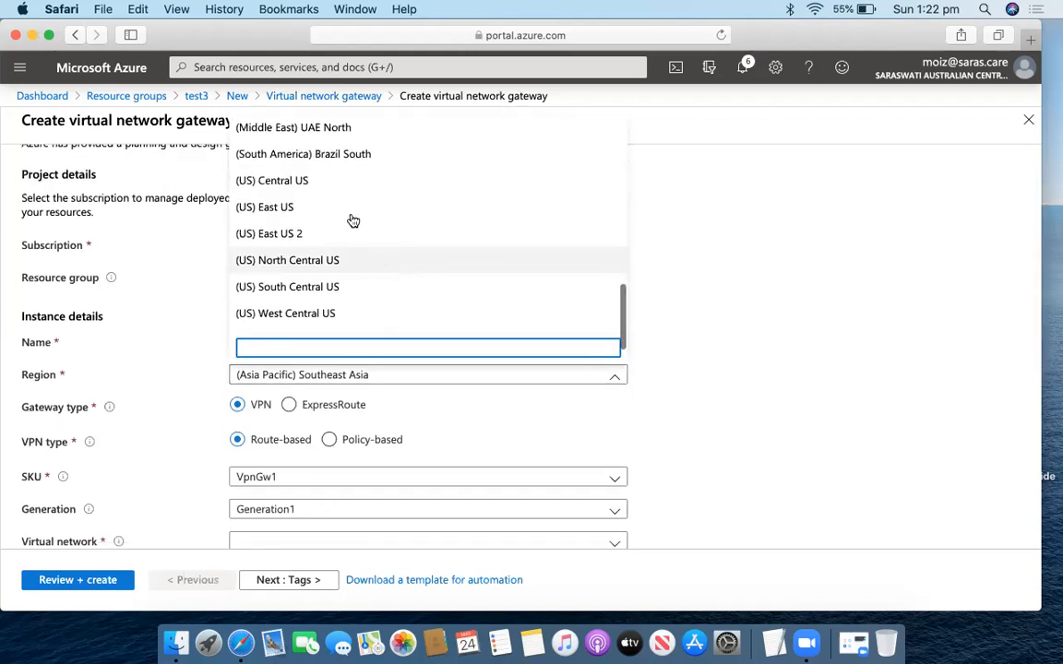
pyautogui.click(340, 209)
# Keep the Route-based VPN type and Generation1 for the gateway.
pyautogui.scroll(-2, 265, 355)
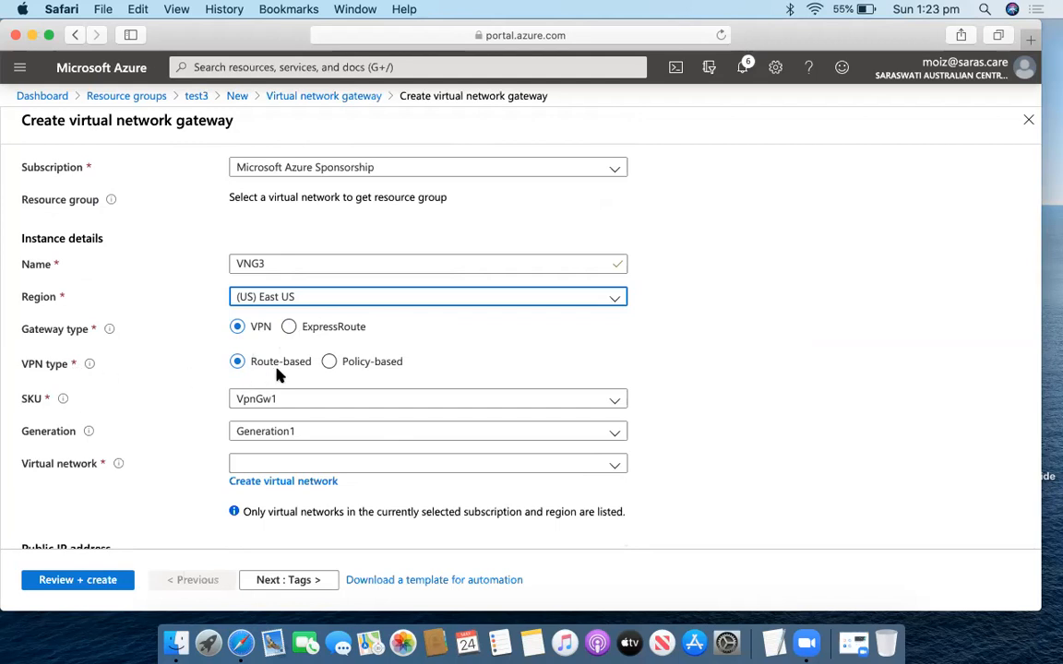
pyautogui.click(332, 366)
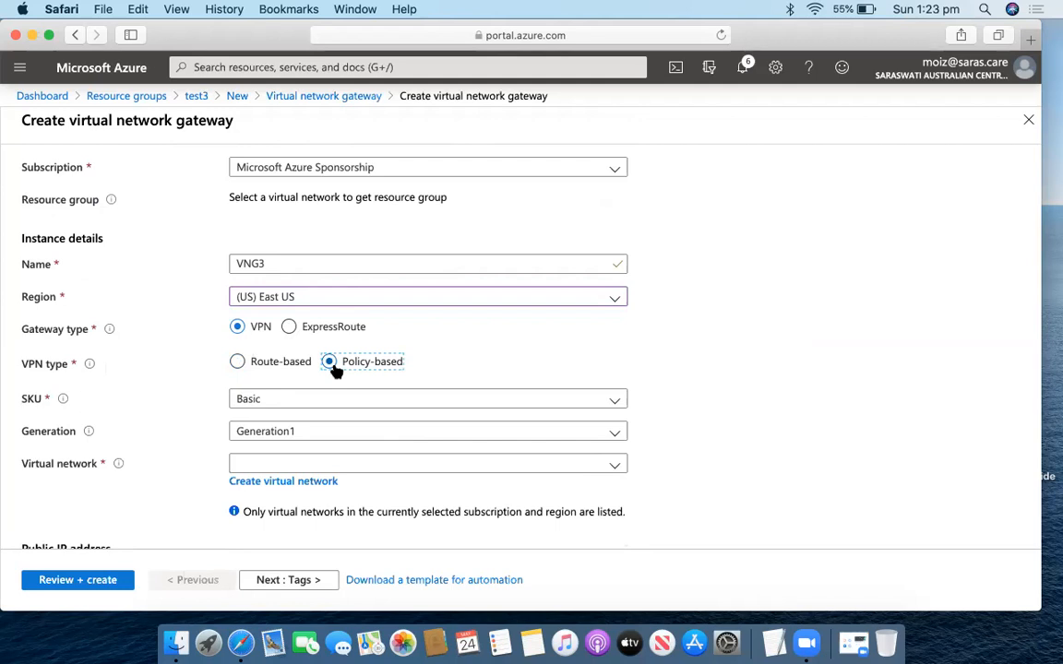
pyautogui.click(243, 363)
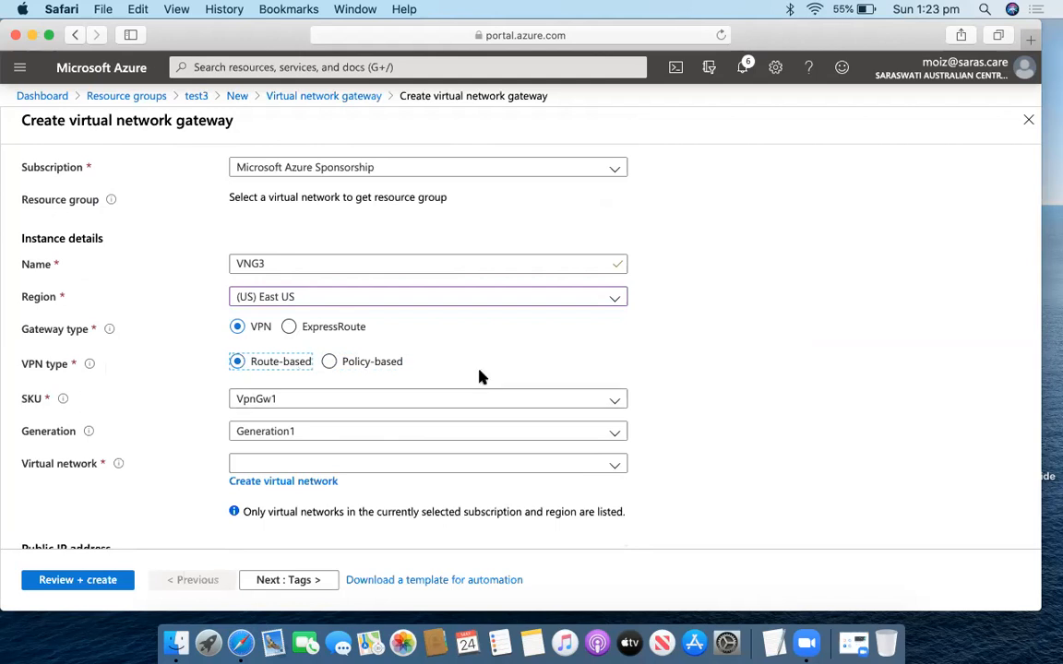
pyautogui.scroll(-2, 479, 375)
pyautogui.click(378, 344)
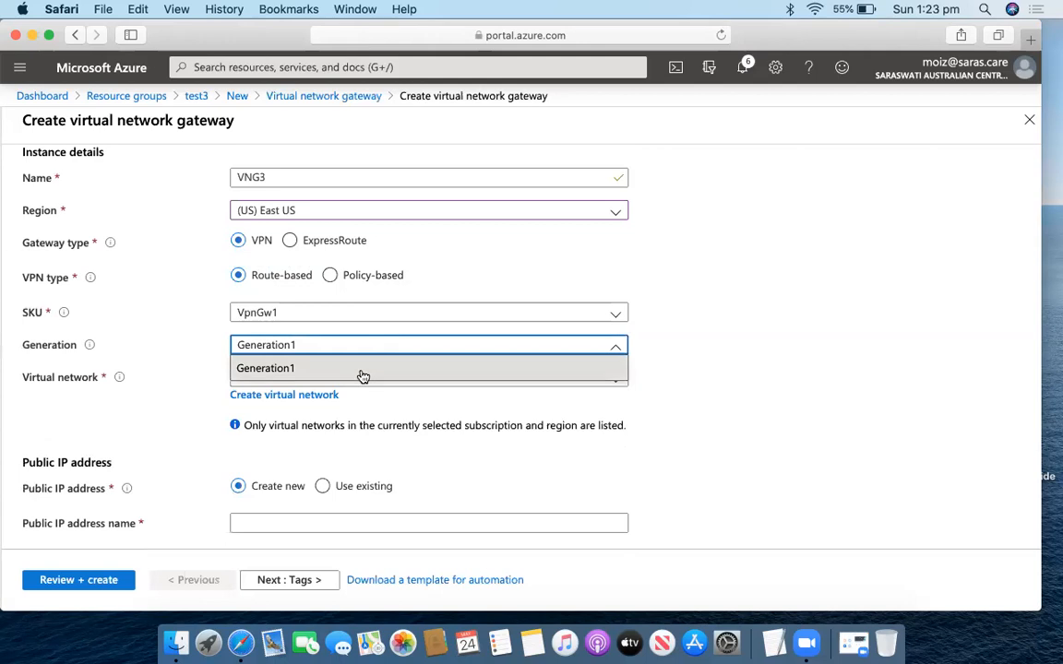
pyautogui.click(363, 373)
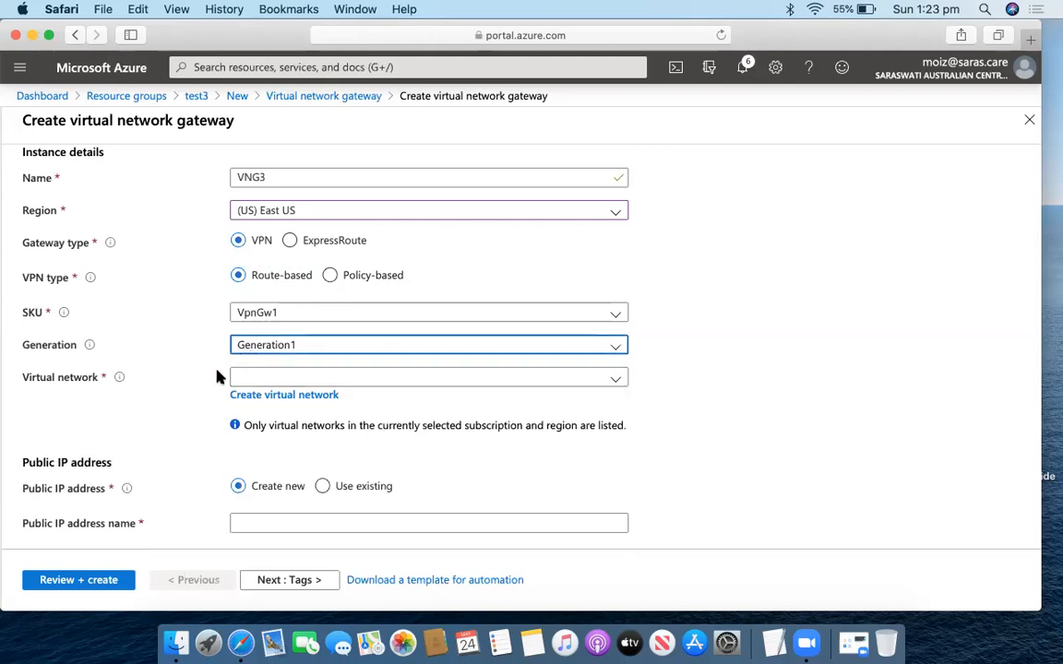
# Attach the gateway to virtual network VR3, using gateway subnet 10.1.1.0/24.
pyautogui.click(355, 382)
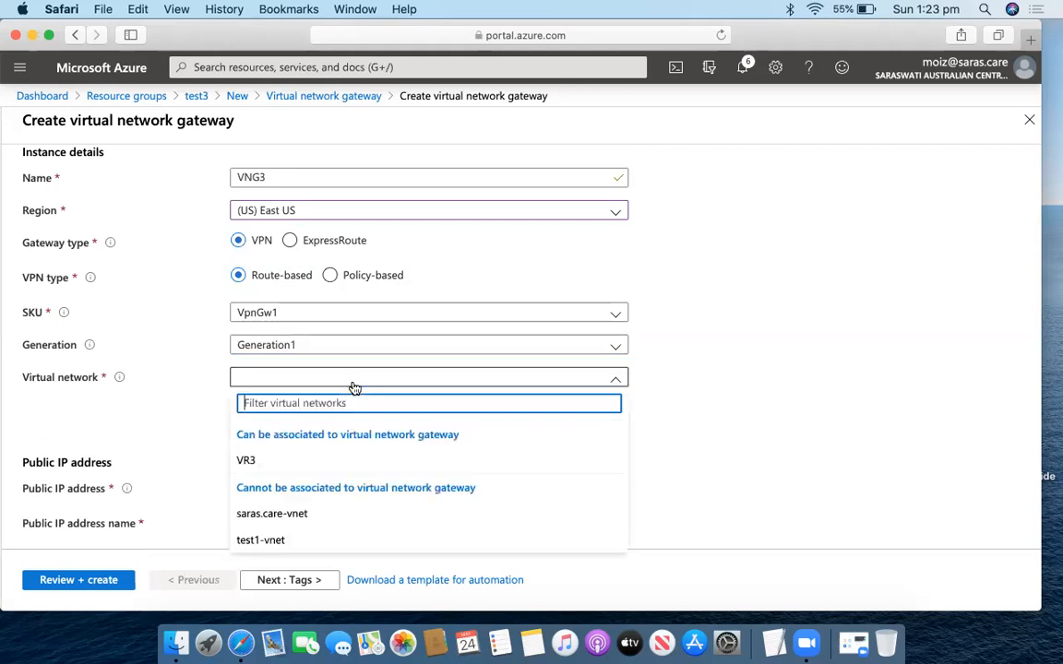
pyautogui.click(279, 466)
pyautogui.scroll(-2, 372, 444)
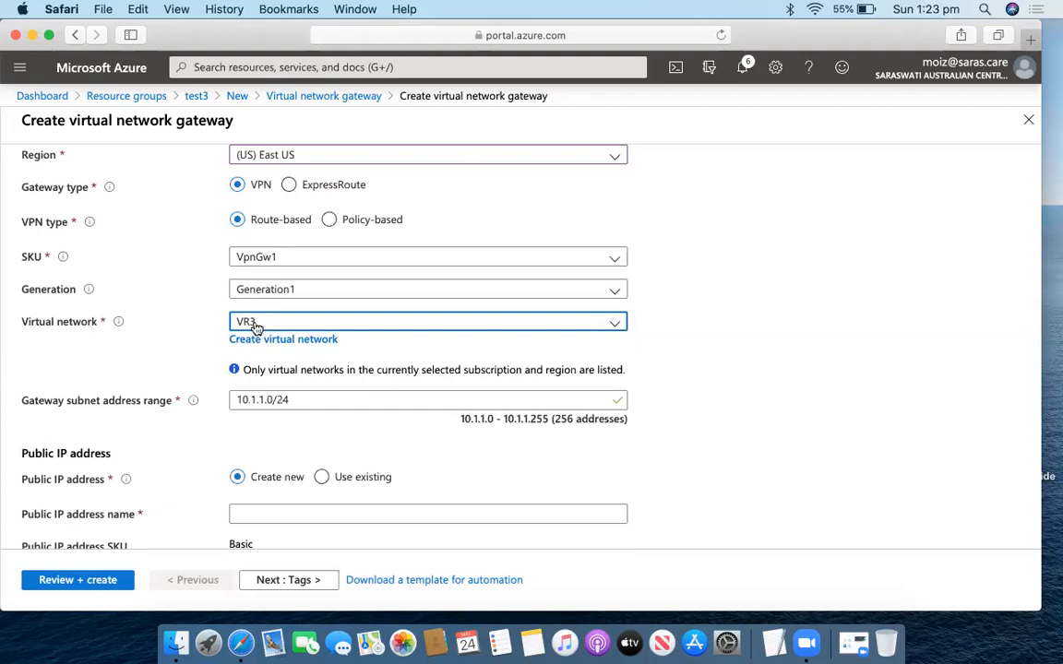
pyautogui.scroll(-4, 367, 448)
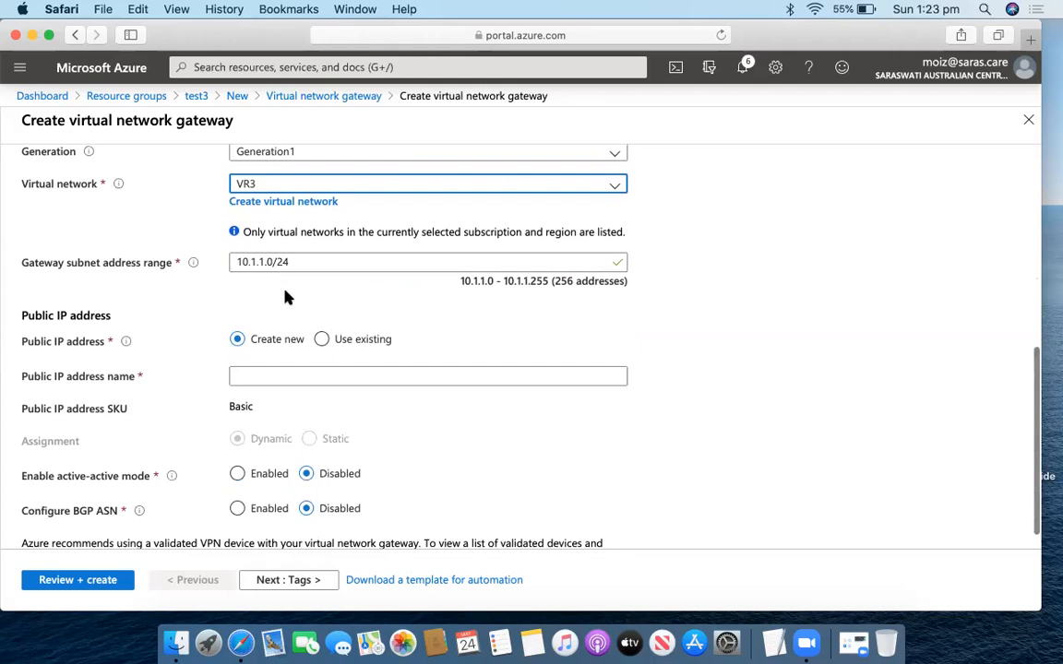
pyautogui.click(302, 375)
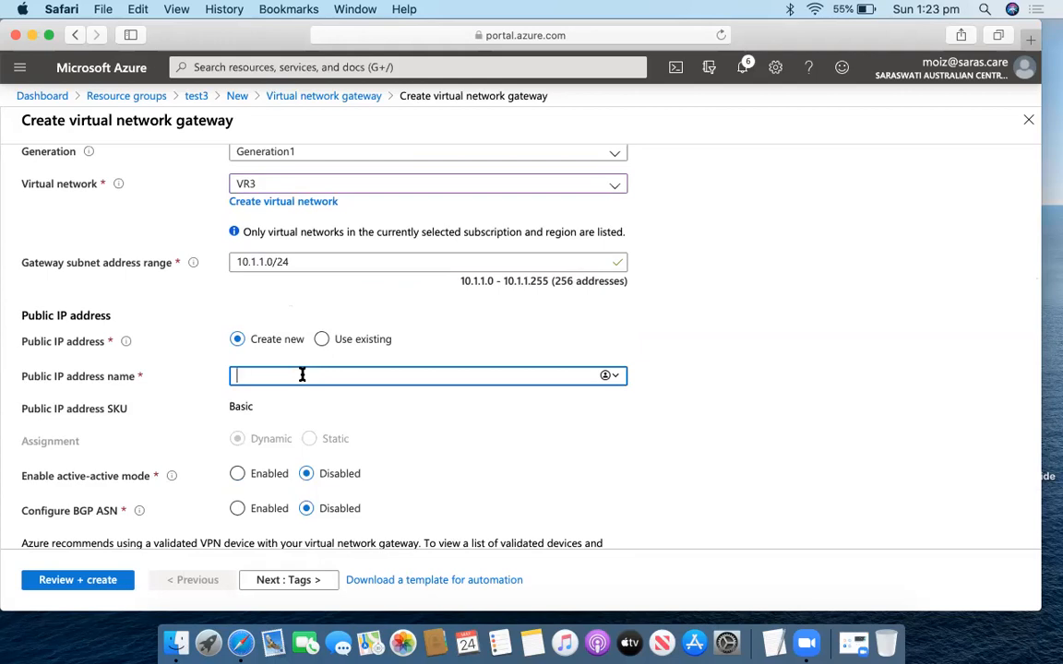
# Name the new public IP VNPB and leave active-active mode disabled.
pyautogui.write('P')
pyautogui.press('BackSpace')
pyautogui.write('VN')
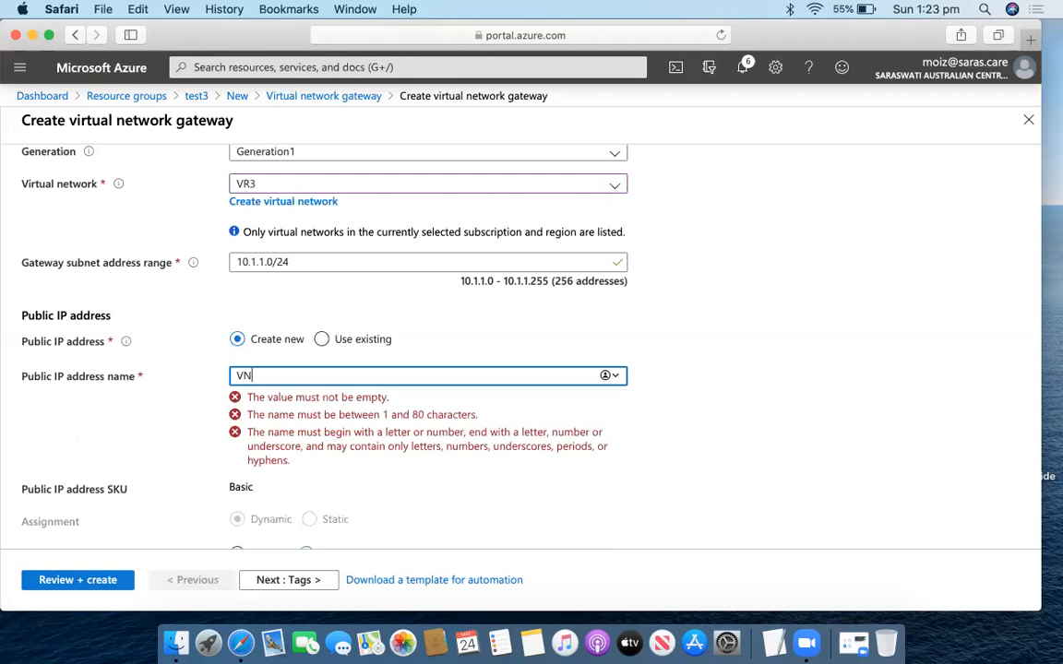
pyautogui.write('PB')
pyautogui.scroll(-3, 356, 428)
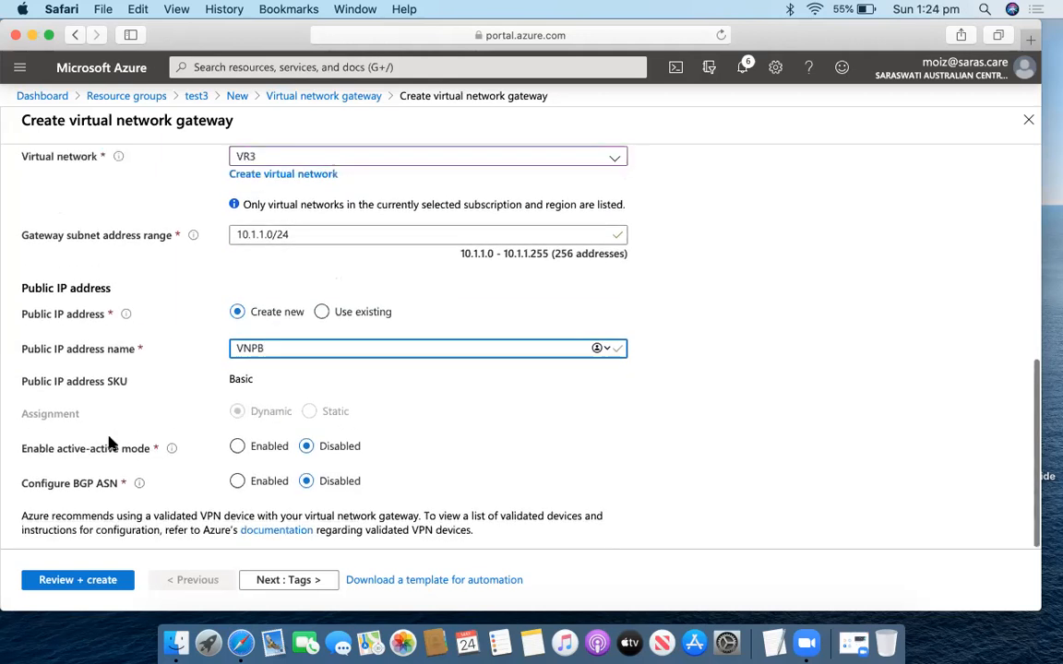
pyautogui.click(237, 447)
pyautogui.scroll(-2, 304, 444)
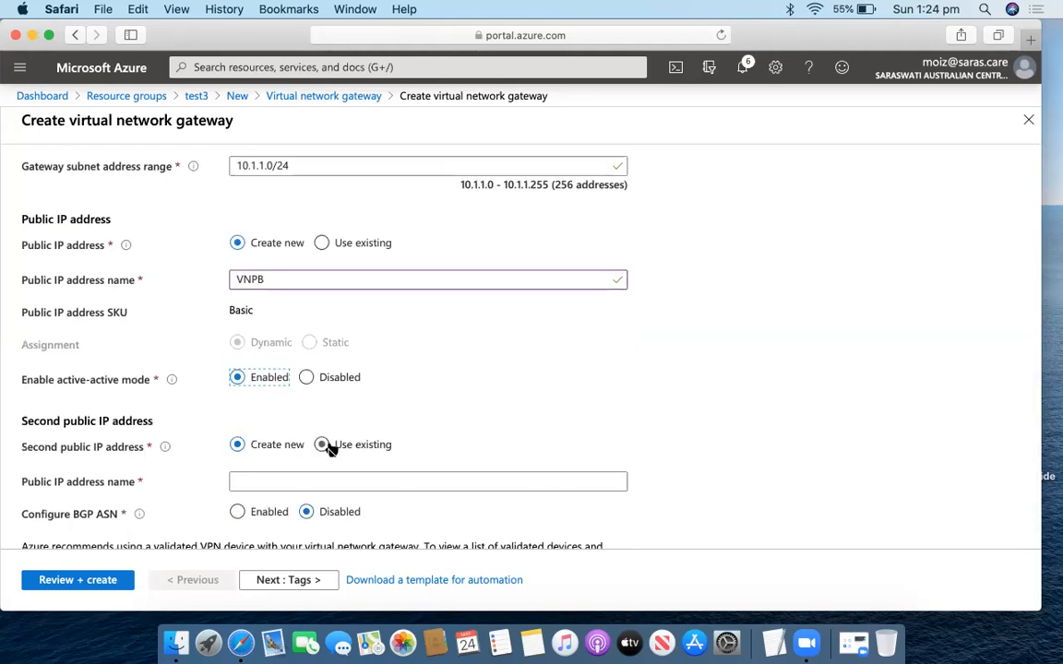
pyautogui.click(305, 380)
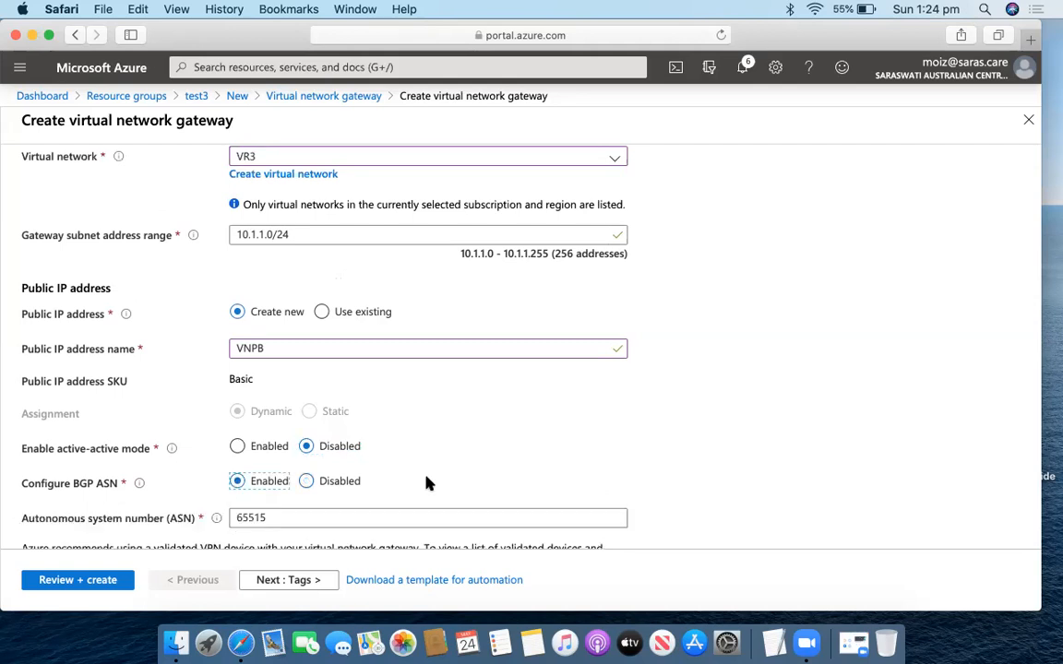
# Disable BGP, pass Review + create, and launch creation of the VNG3 gateway.
pyautogui.scroll(-1, 427, 480)
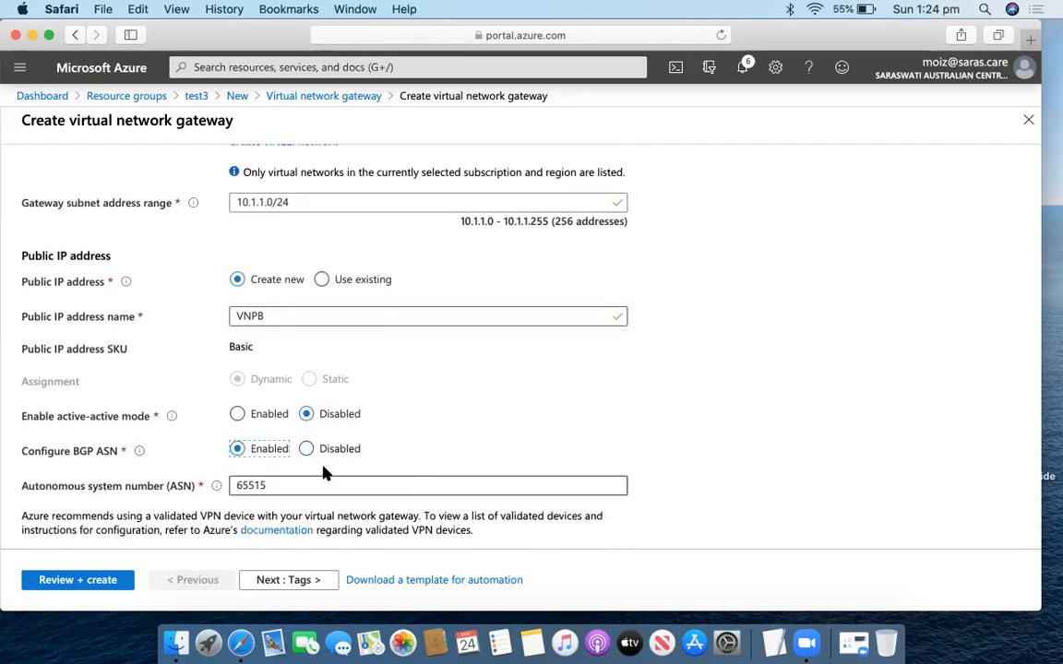
pyautogui.click(268, 484)
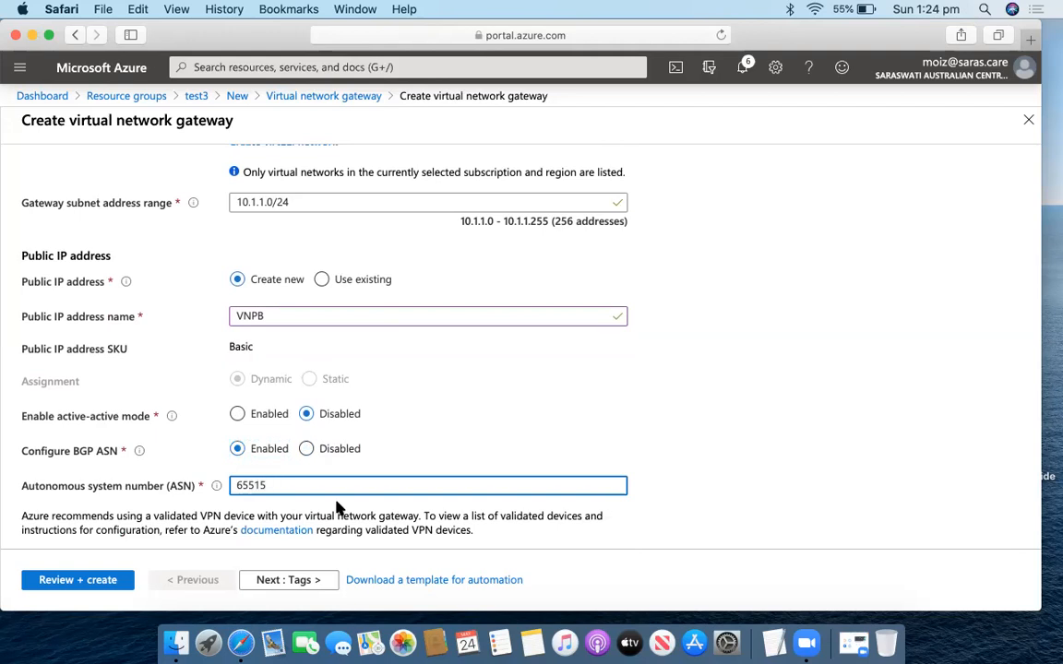
pyautogui.click(306, 448)
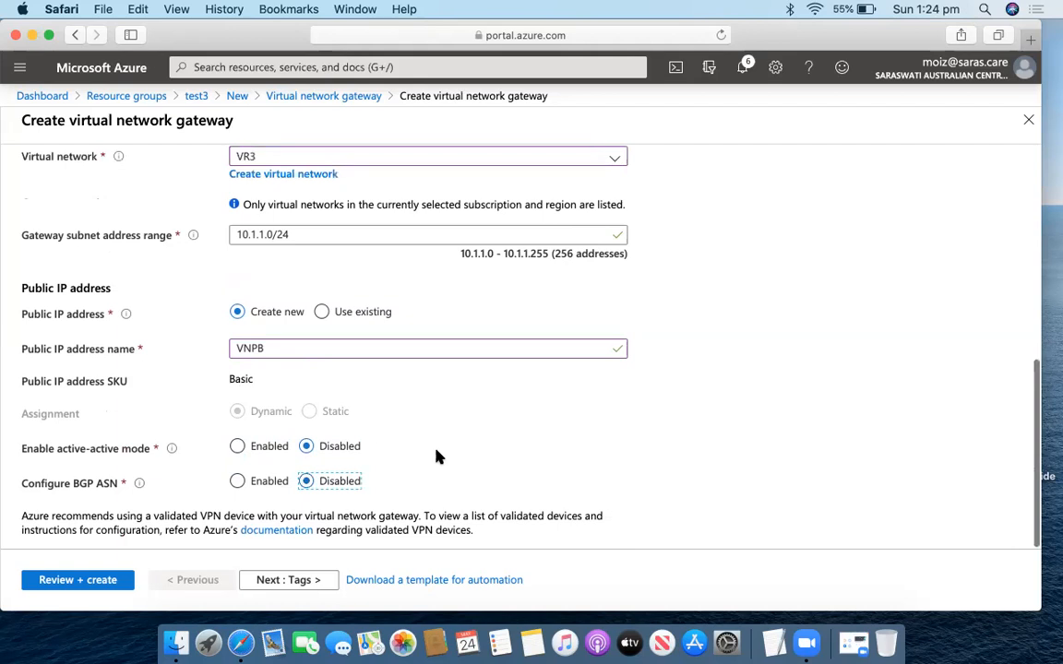
pyautogui.click(293, 580)
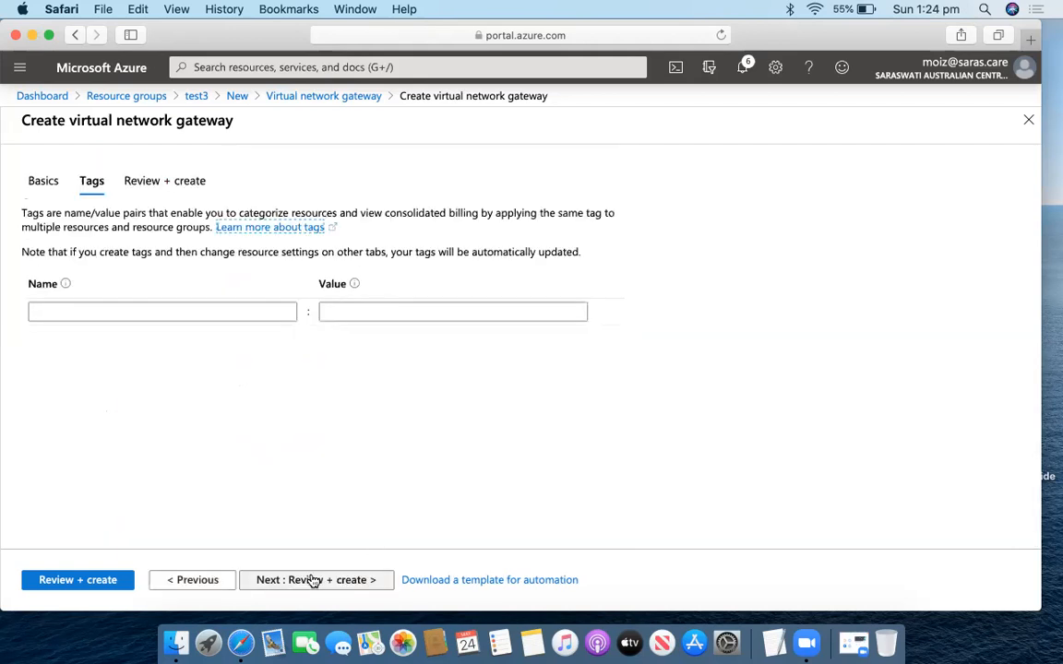
pyautogui.click(313, 579)
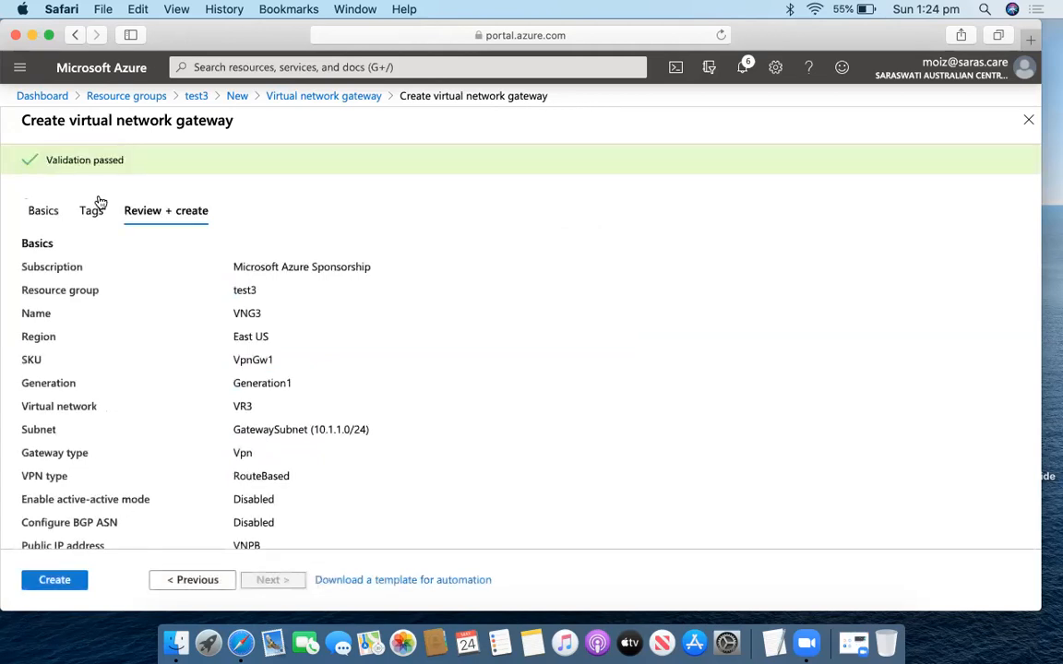
pyautogui.click(54, 580)
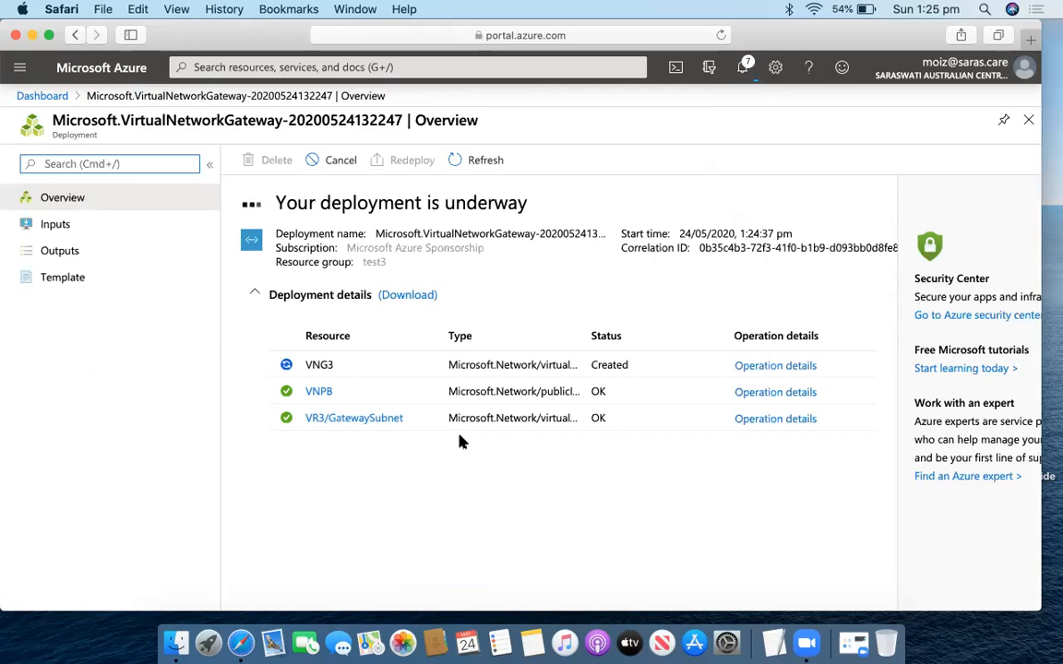
# Wait for the VNG3 deployment to show Created, then go to the portal-wide search.
pyautogui.click(468, 67)
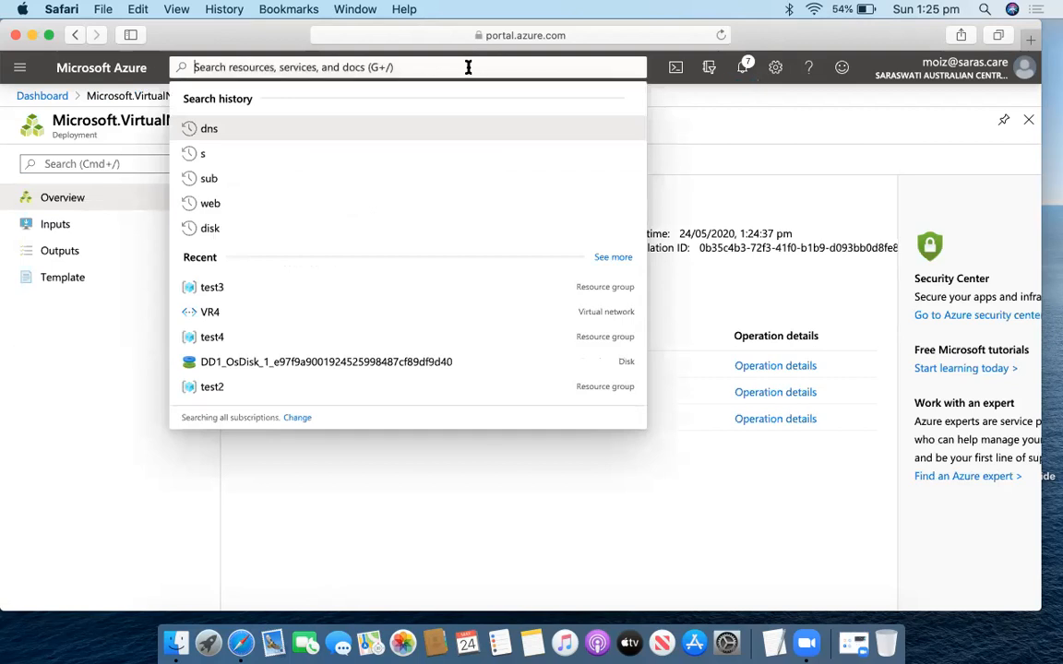
# Start a new local network gateway named MOIZ.
pyautogui.write('local')
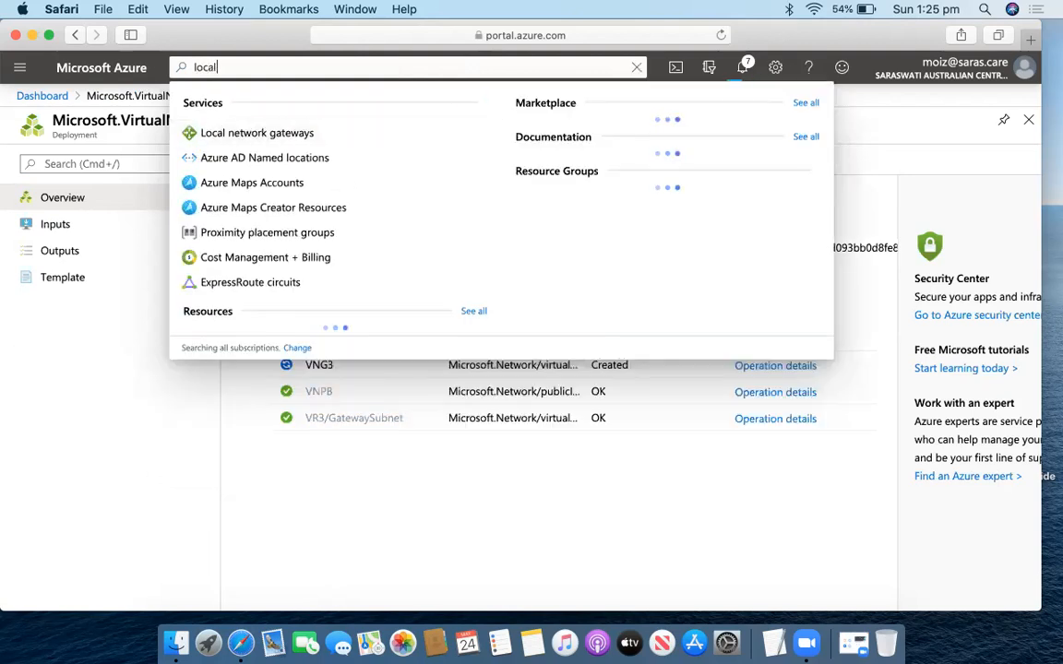
pyautogui.click(287, 135)
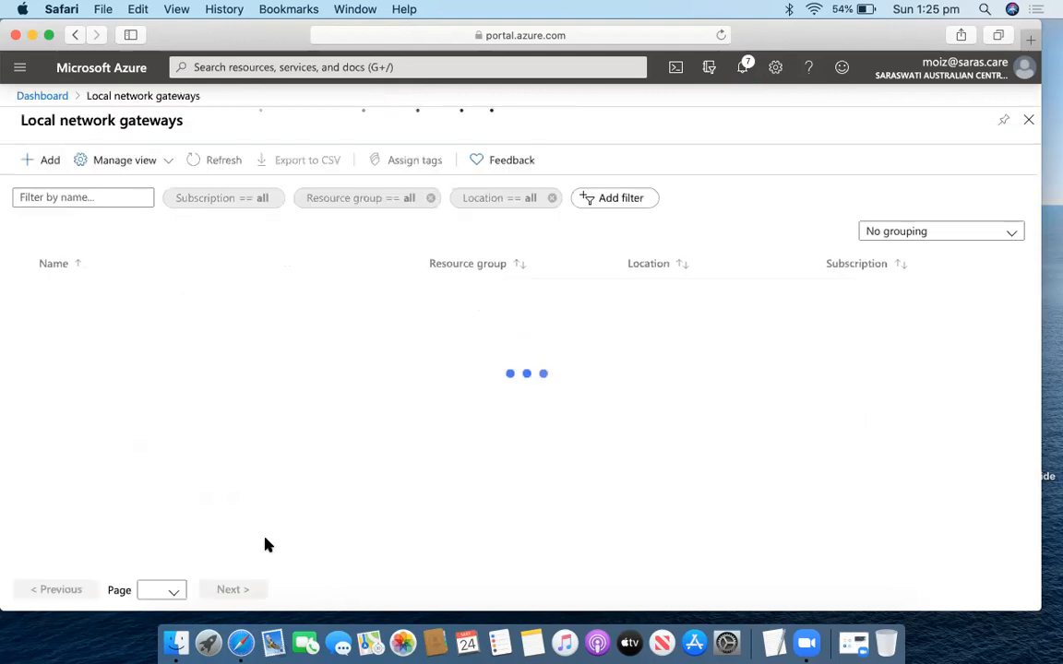
pyautogui.click(45, 163)
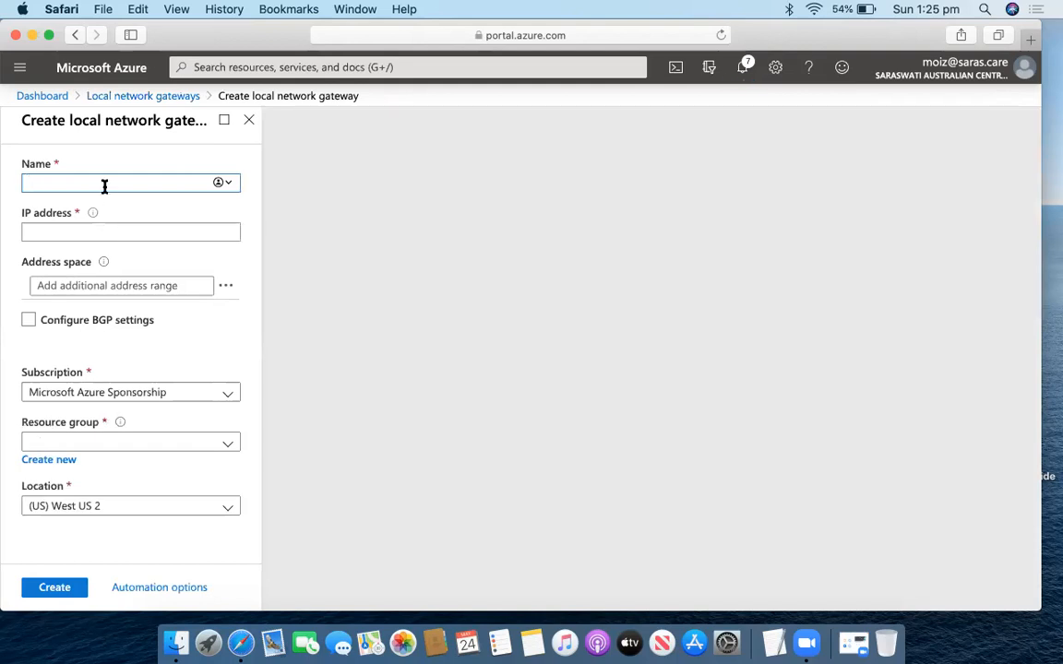
pyautogui.write('MOIZ')
pyautogui.click(123, 233)
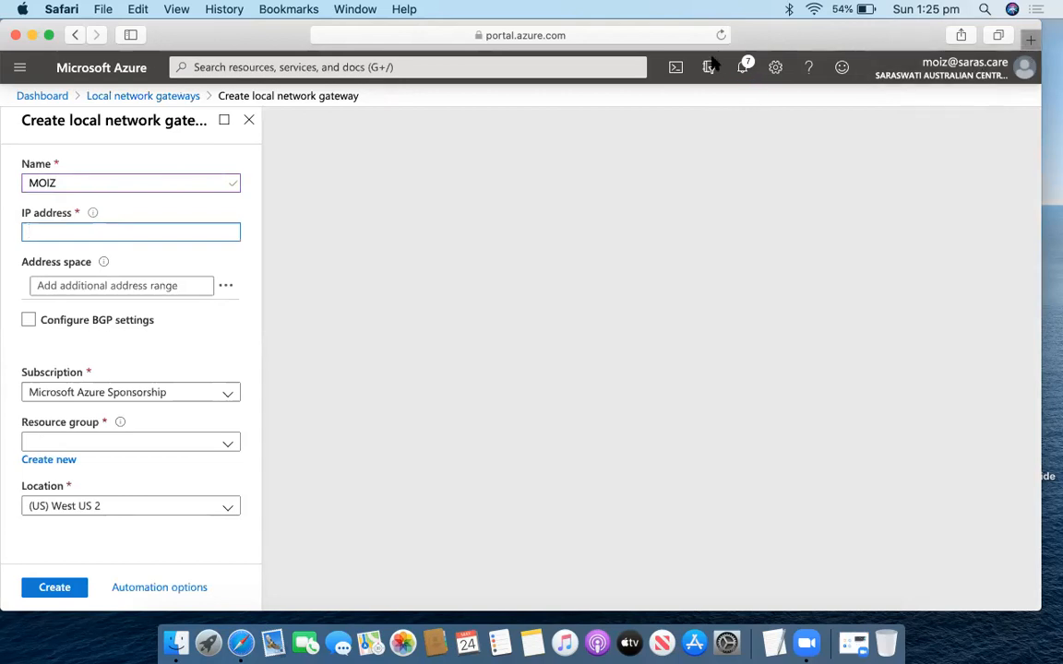
pyautogui.press('super+t')
pyautogui.click(472, 180)
pyautogui.write('whats my ip')
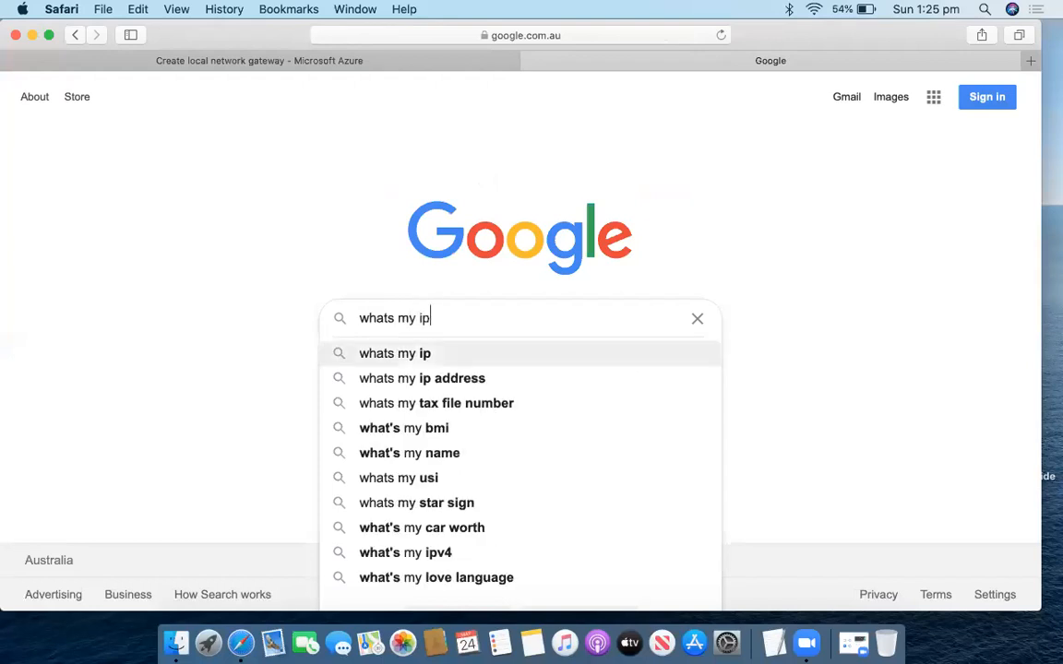
pyautogui.press('Return')
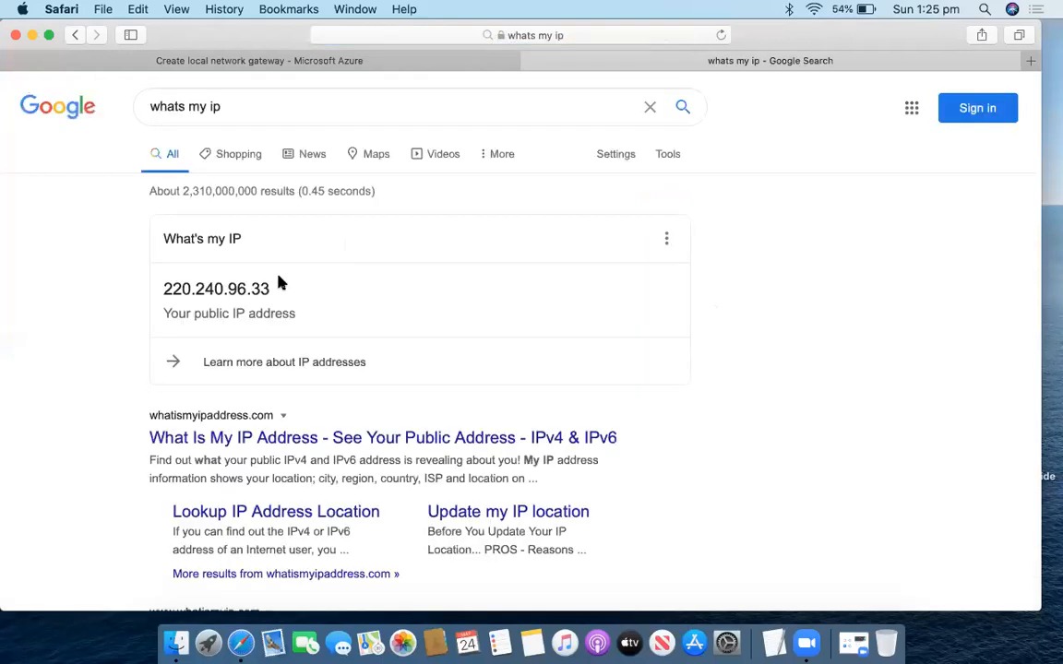
pyautogui.moveTo(273, 290); pyautogui.dragTo(162, 289)
pyautogui.press('super+c')
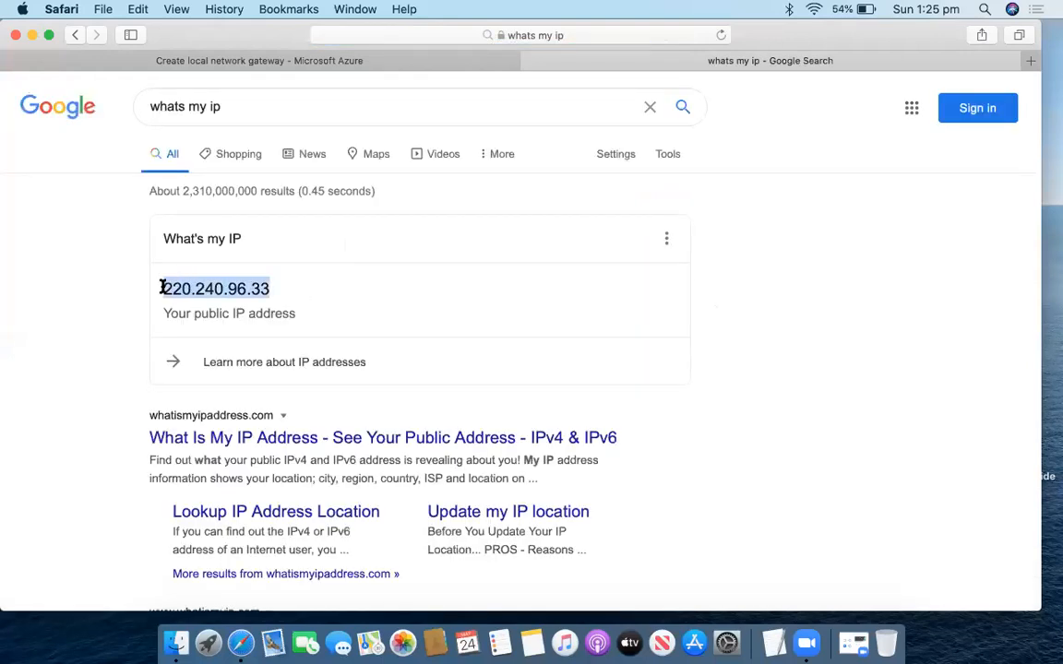
pyautogui.click(503, 61)
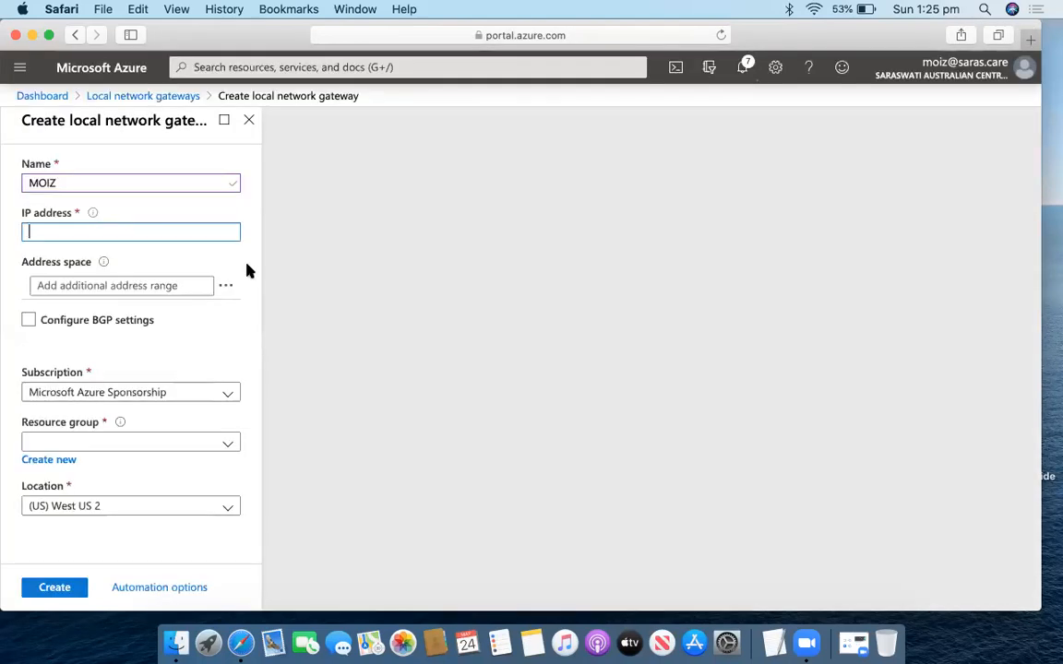
# Enter IP 220.240.96.33, choose resource group test3, and create the MOIZ gateway.
pyautogui.press('super+v')
pyautogui.moveTo(88, 234); pyautogui.dragTo(28, 231)
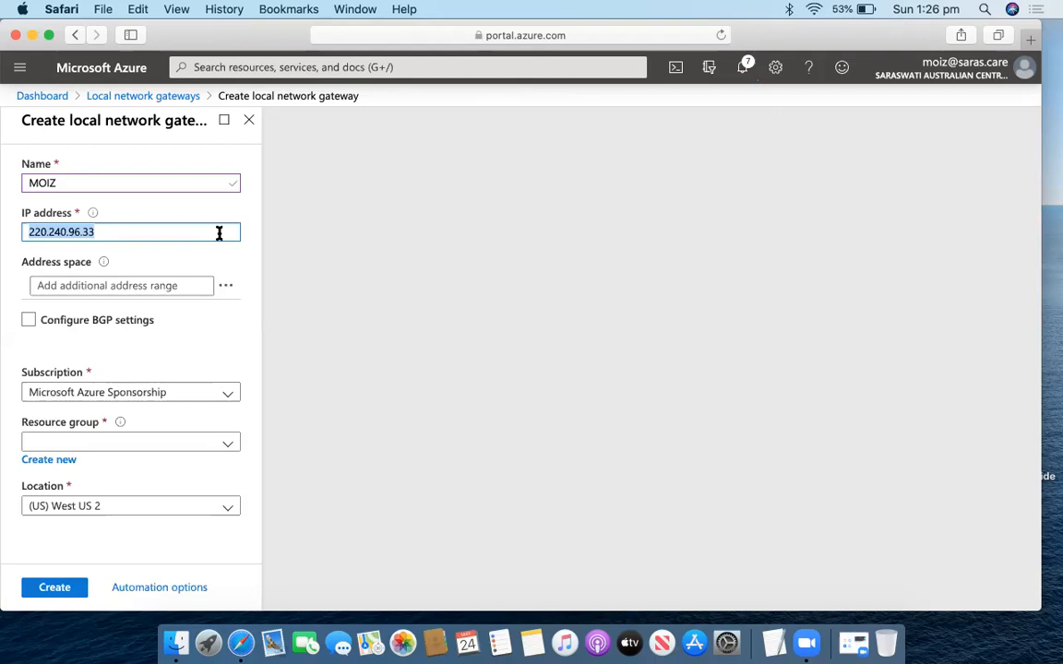
pyautogui.click(128, 231)
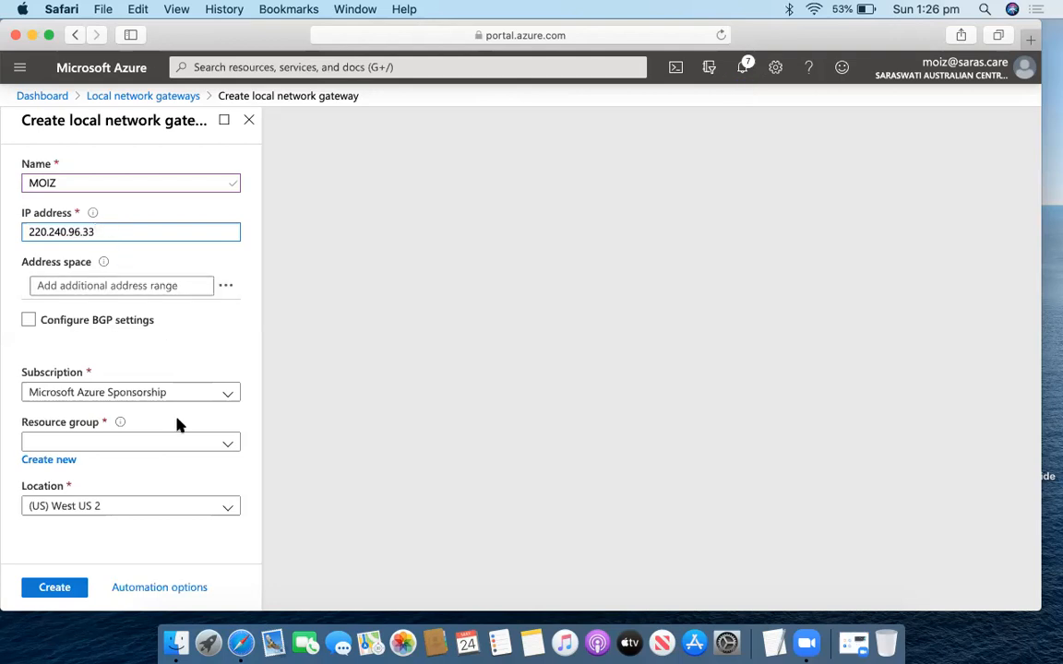
pyautogui.click(137, 444)
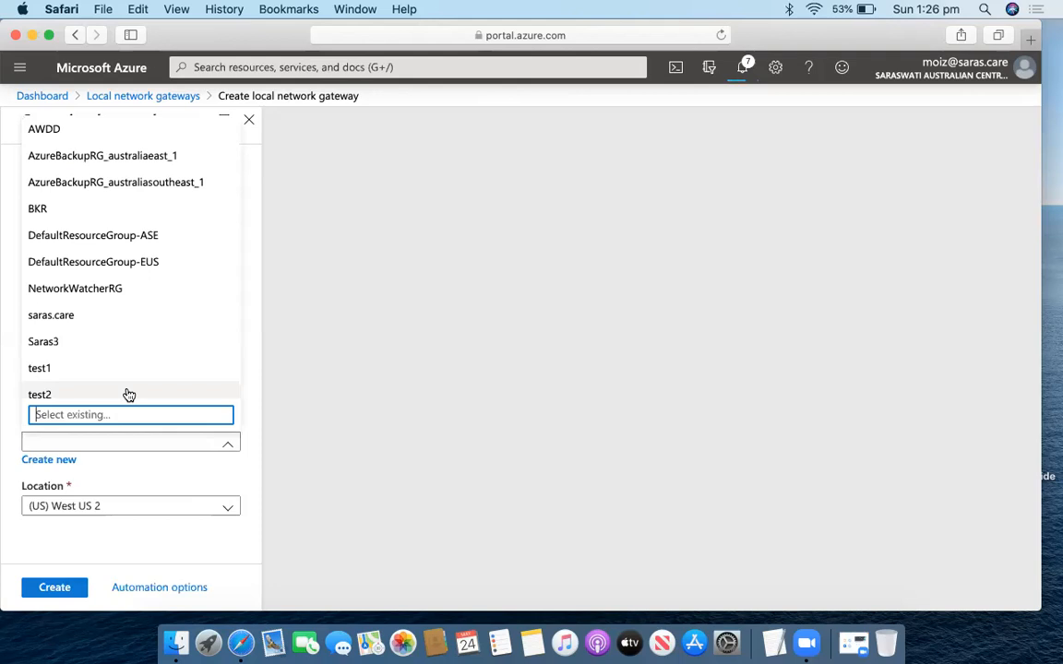
pyautogui.scroll(-2, 92, 358)
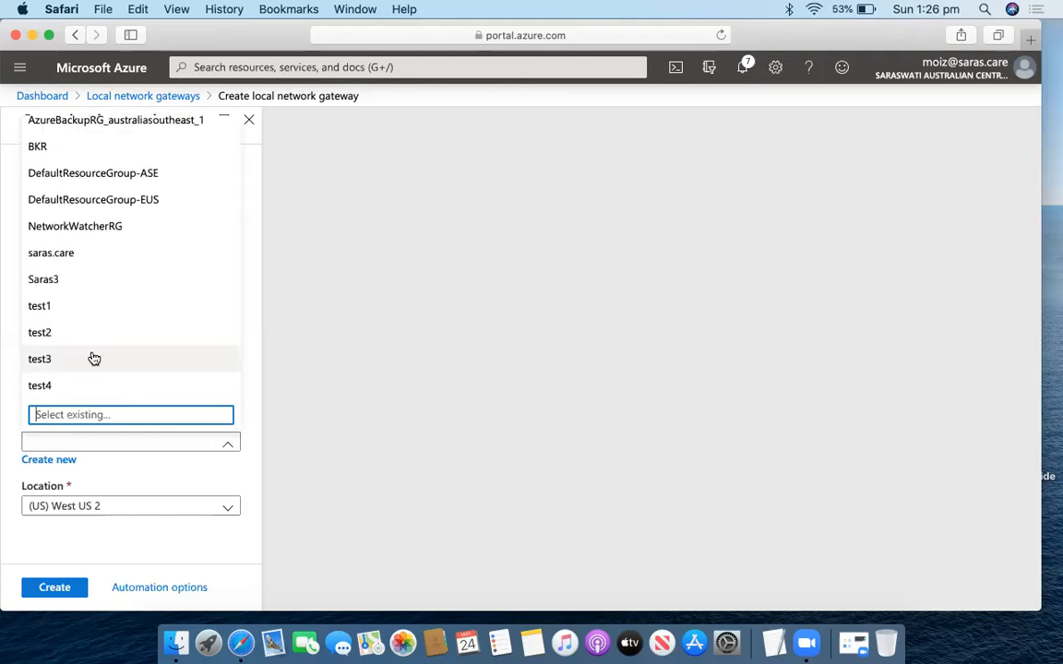
pyautogui.click(93, 358)
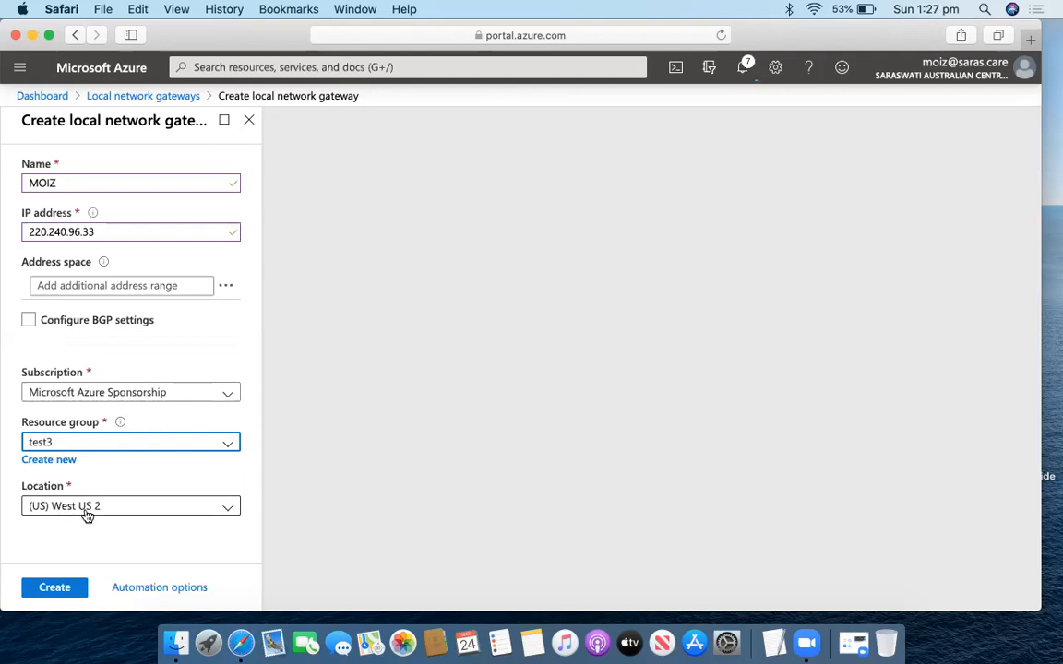
pyautogui.click(78, 585)
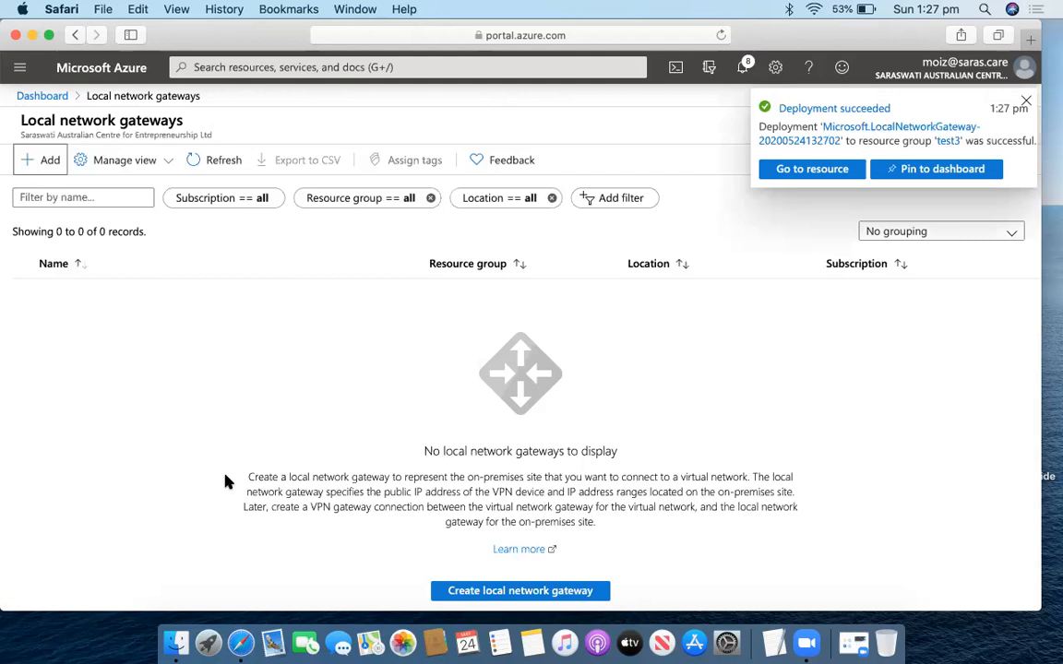
# Open the test3 resource group and the VNG3 gateway listed in it.
pyautogui.click(22, 69)
pyautogui.click(88, 239)
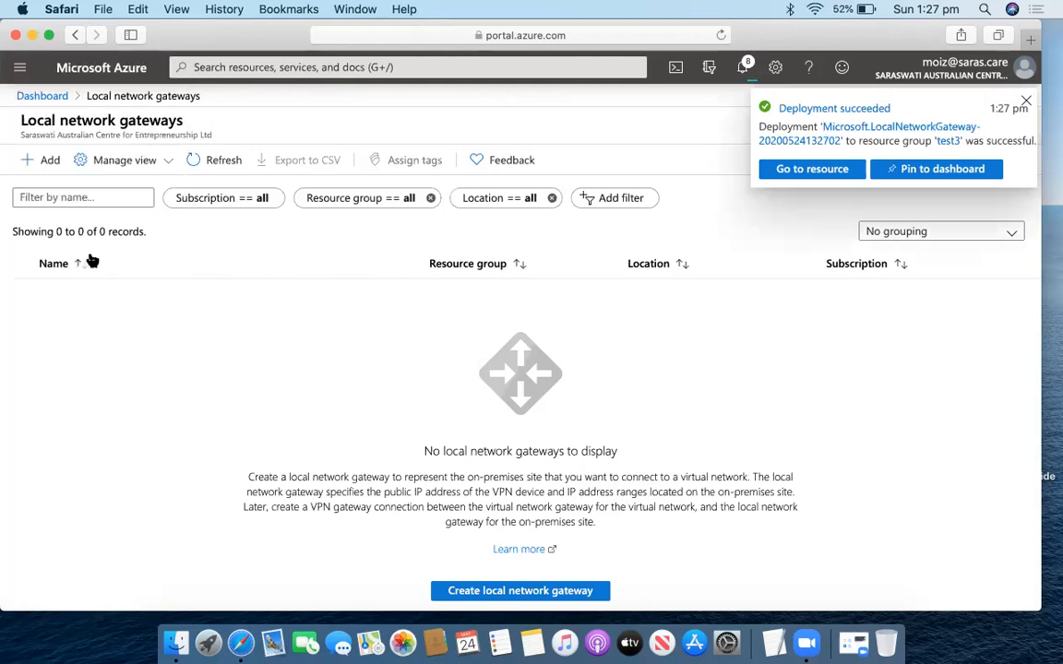
pyautogui.scroll(-2, 118, 492)
pyautogui.click(72, 518)
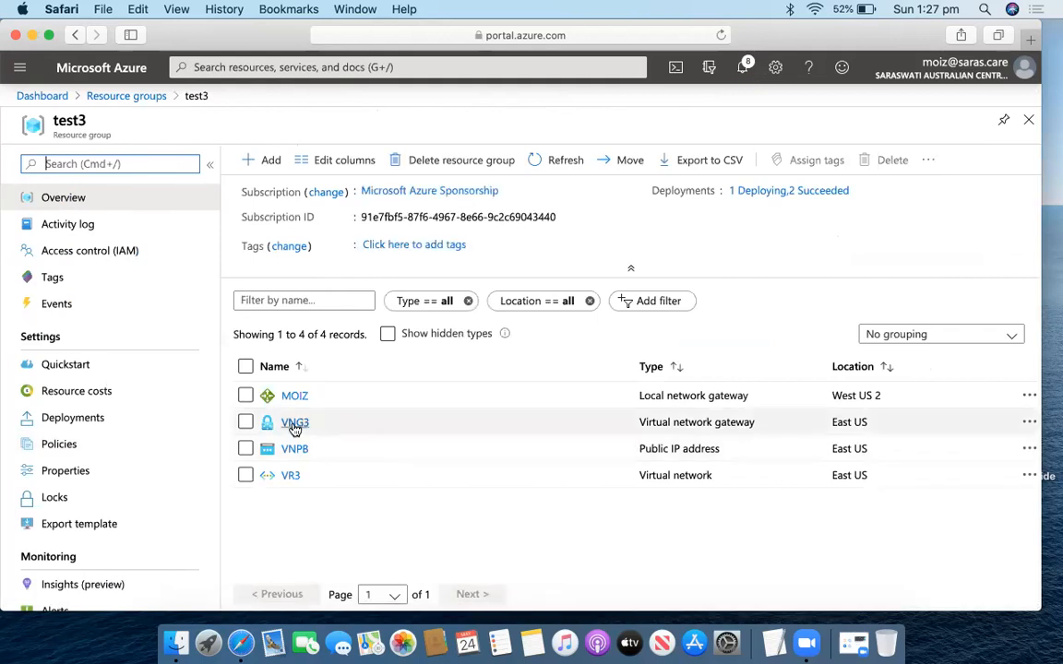
pyautogui.click(294, 423)
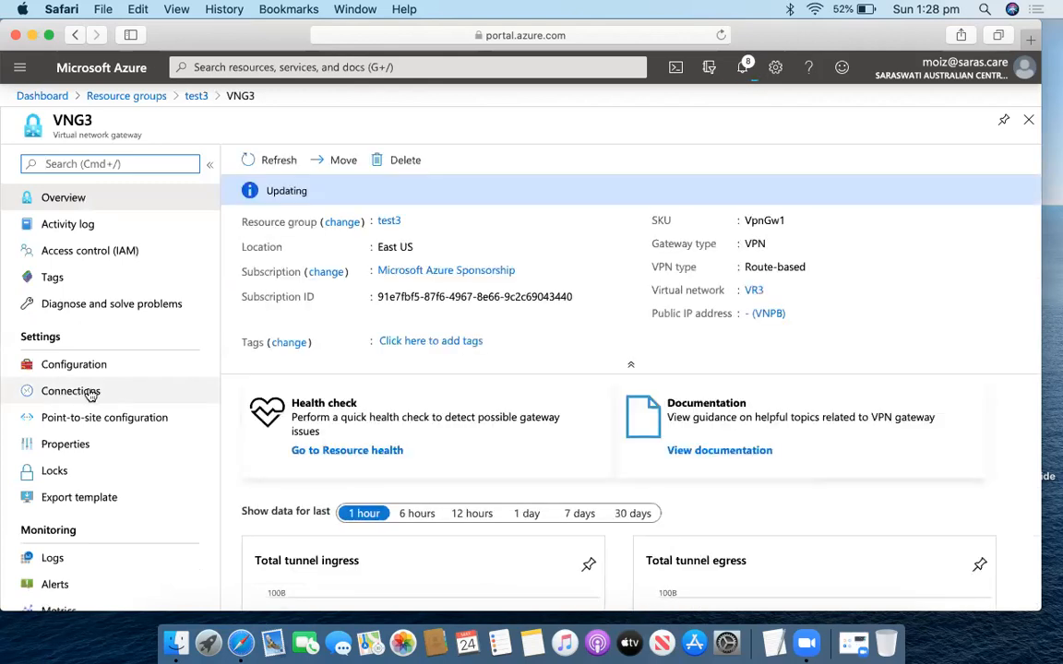
# Go to VNG3's Connections page and begin adding a connection.
pyautogui.click(106, 394)
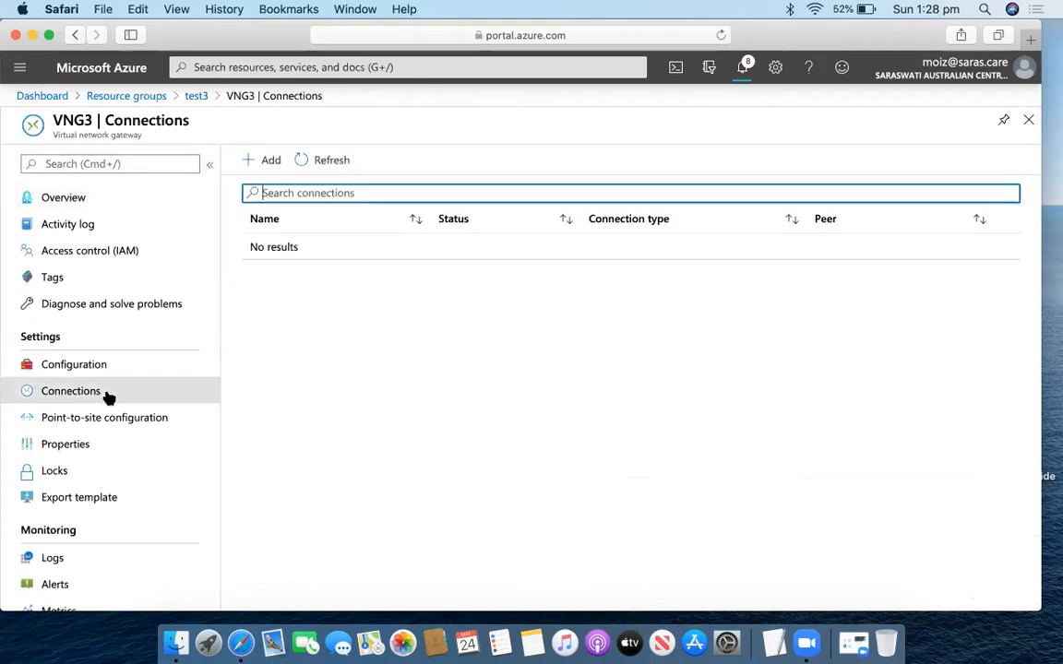
pyautogui.click(269, 161)
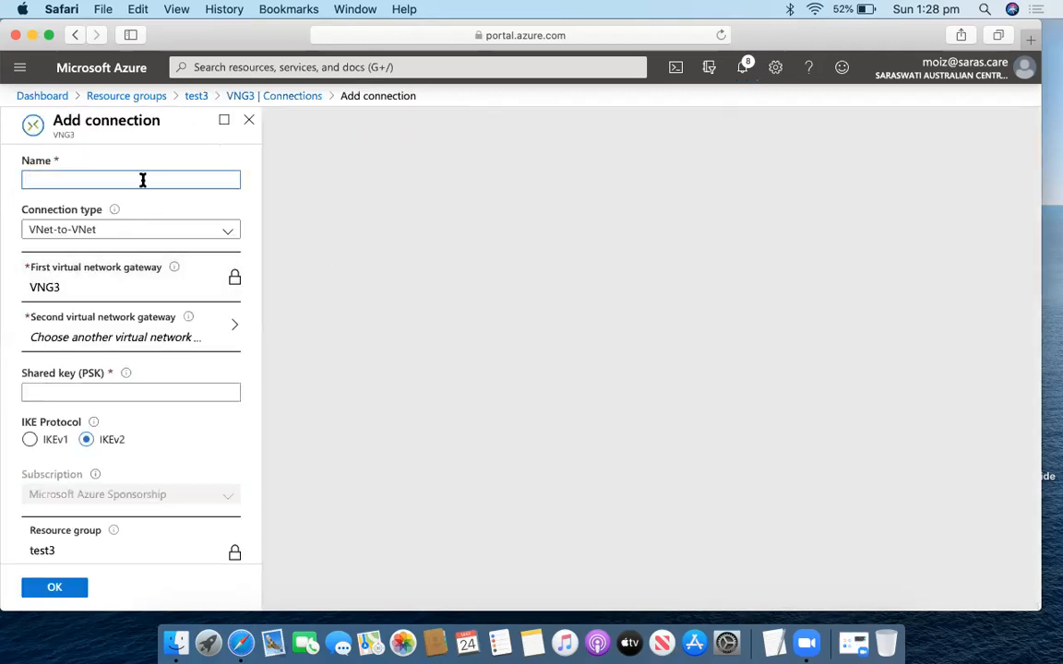
# Name the connection MOIZPB with Site-to-site (IPsec) type and list the local gateways.
pyautogui.write('MOIZPB')
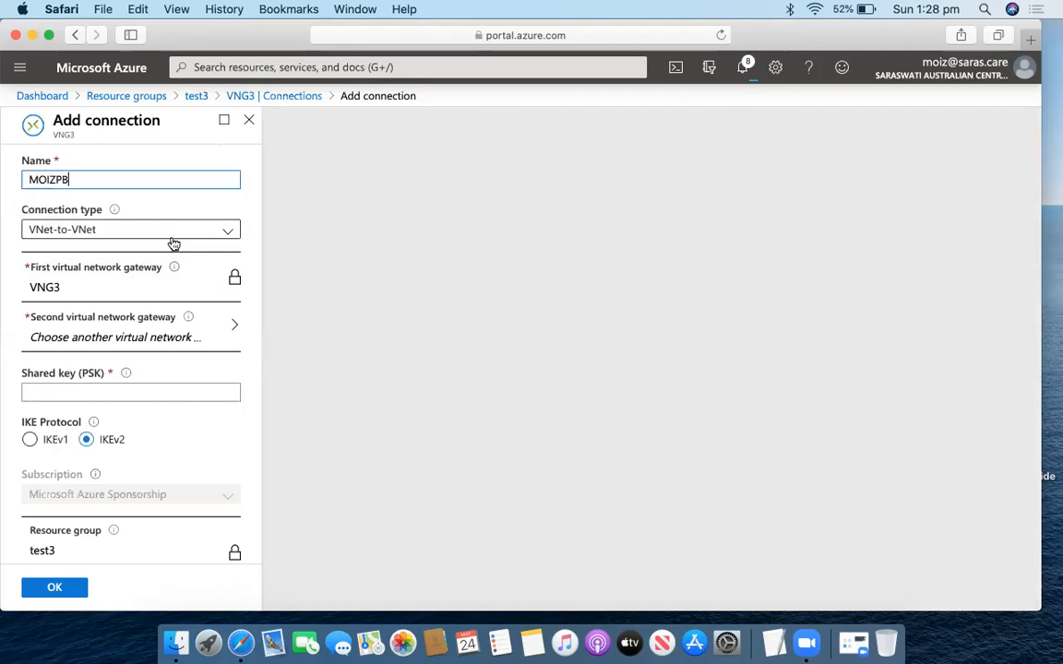
pyautogui.click(106, 235)
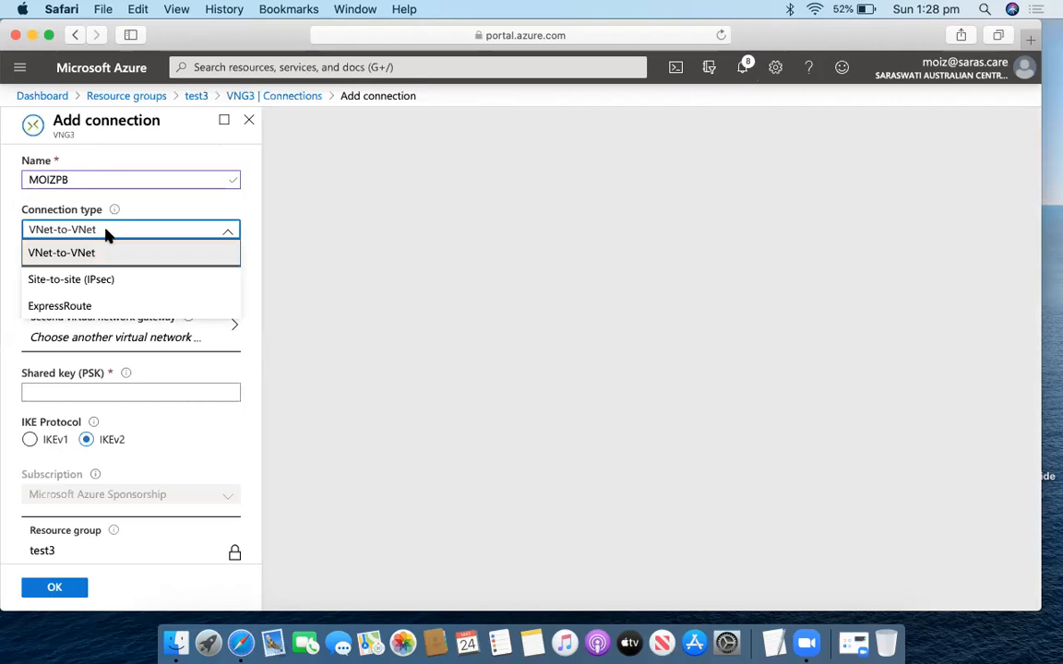
pyautogui.click(109, 282)
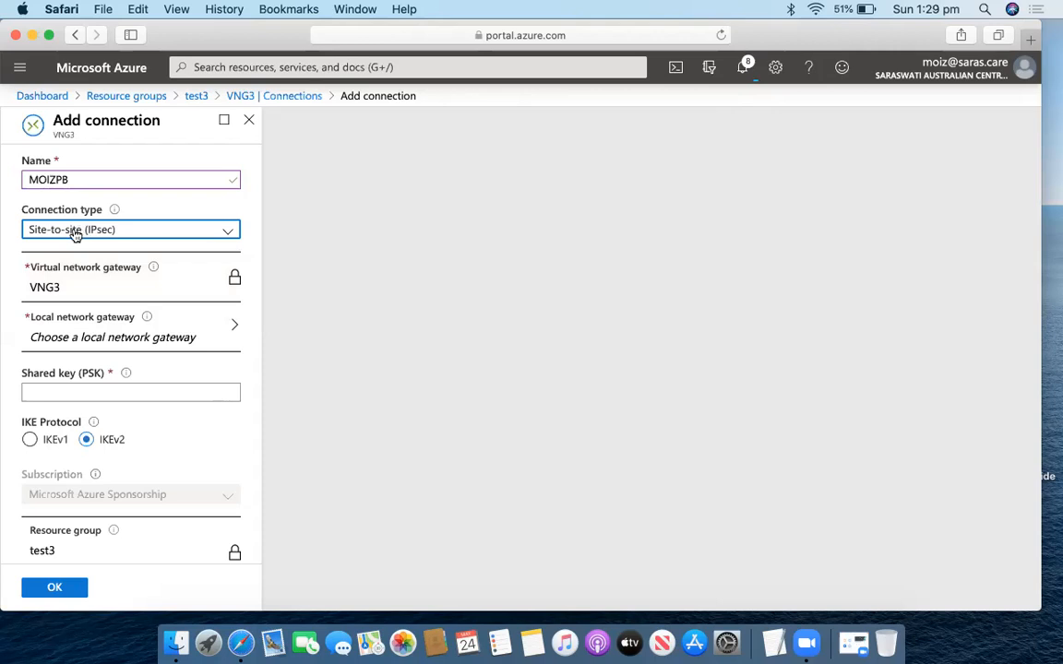
pyautogui.click(118, 338)
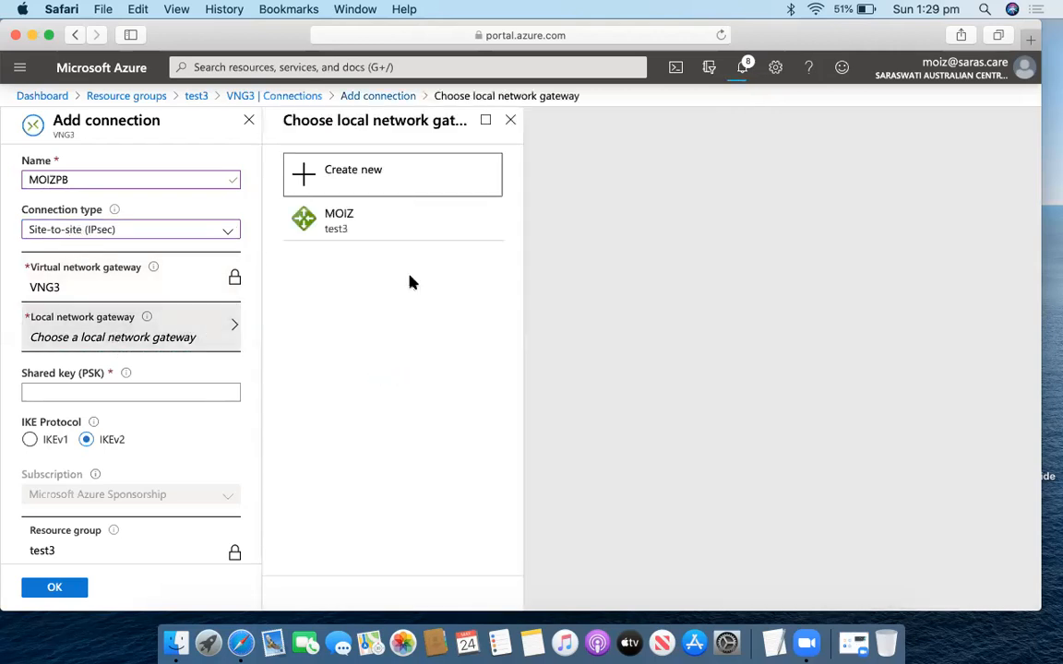
# Select local gateway MOIZ, enter the shared key, and create the MOIZPB connection.
pyautogui.click(361, 231)
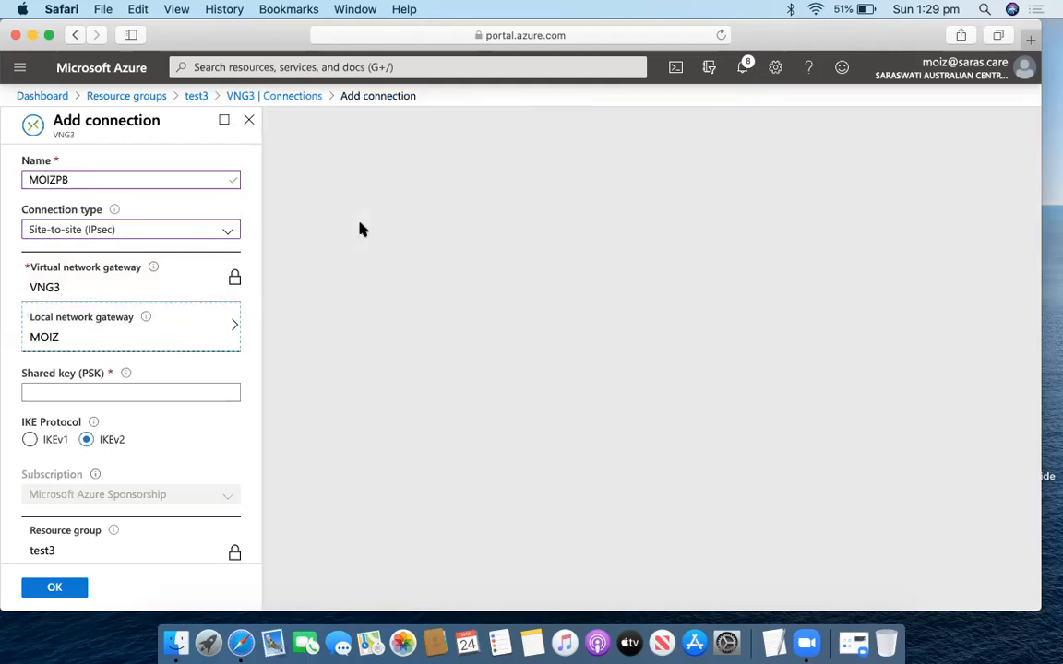
pyautogui.scroll(-2, 170, 329)
pyautogui.click(161, 332)
pyautogui.write('cisco123')
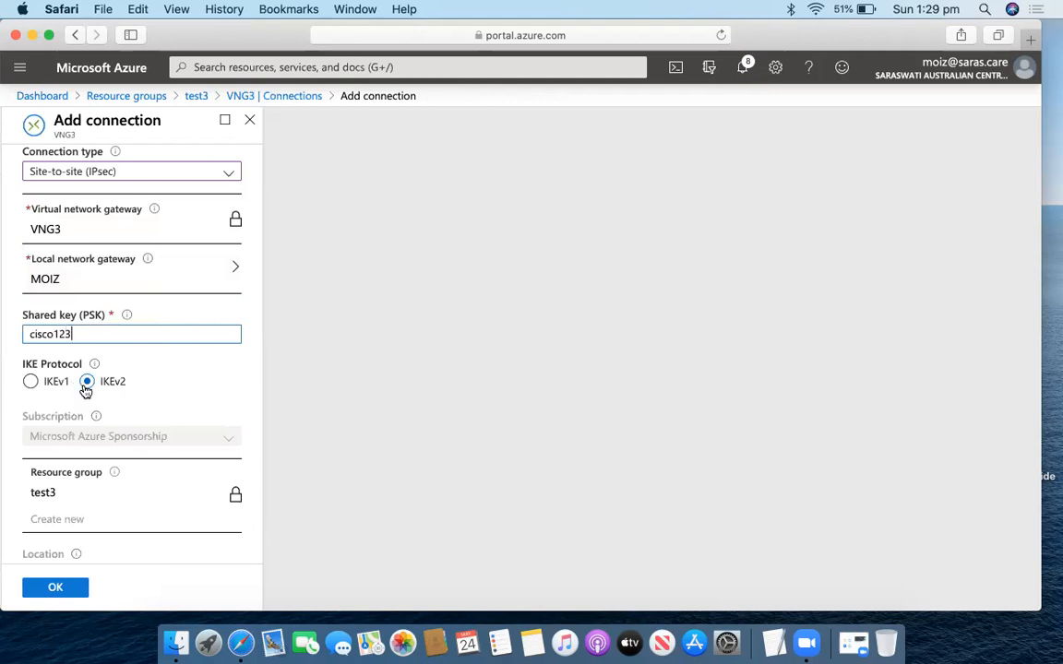
pyautogui.scroll(-1, 124, 379)
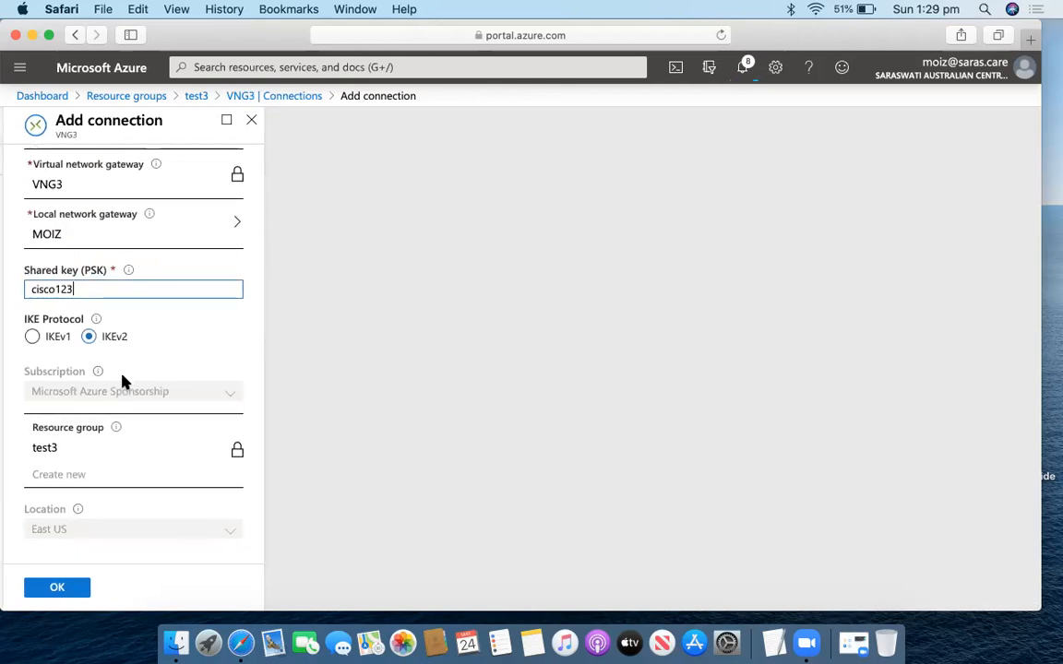
pyautogui.scroll(2, 124, 381)
pyautogui.moveTo(125, 380)
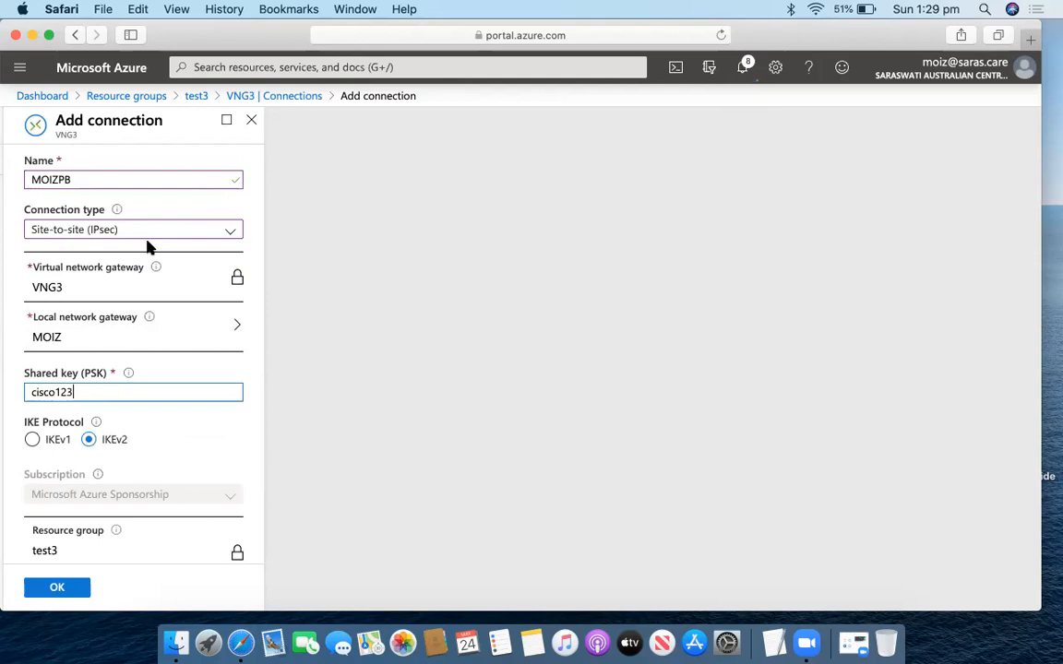
pyautogui.moveTo(81, 394); pyautogui.dragTo(3, 399)
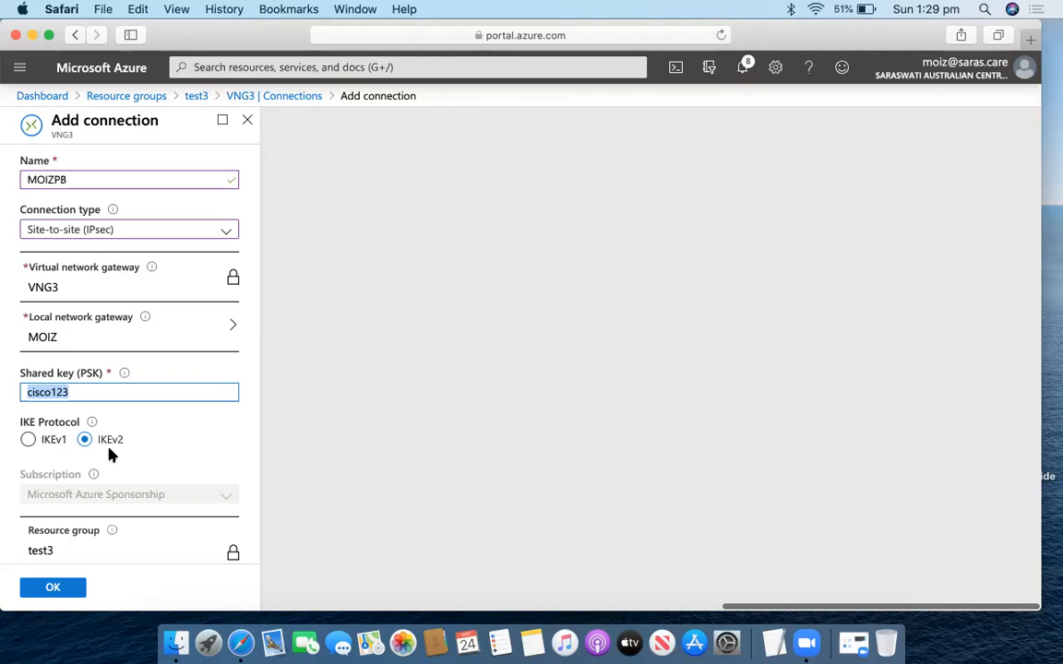
pyautogui.click(64, 592)
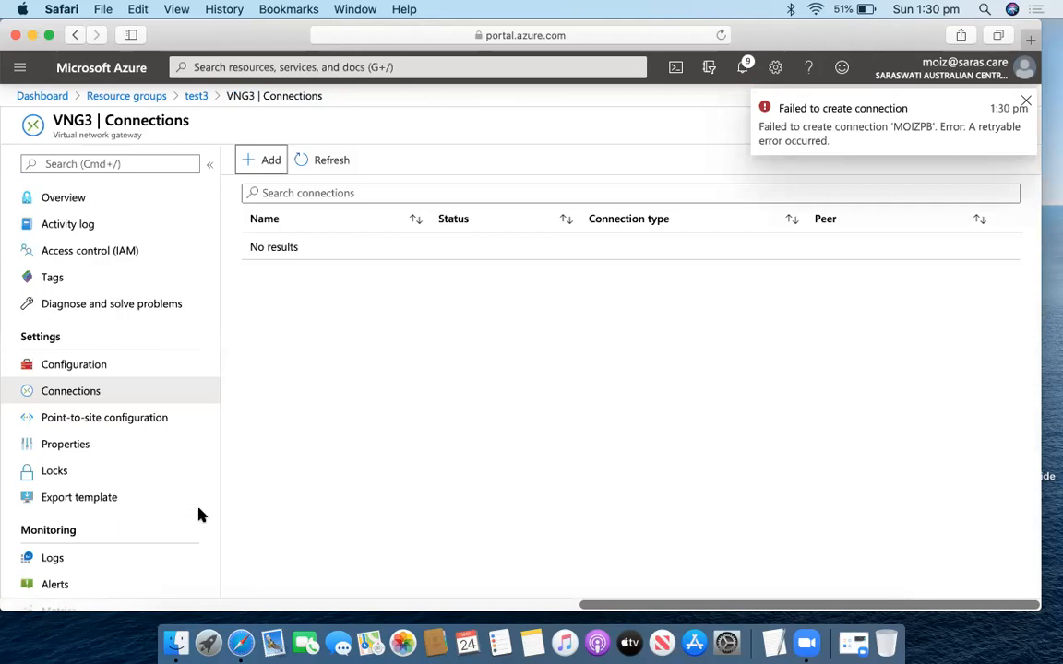
# Dismiss all completed notifications from the notifications panel, leaving the test3 deployment in progress.
pyautogui.click(744, 71)
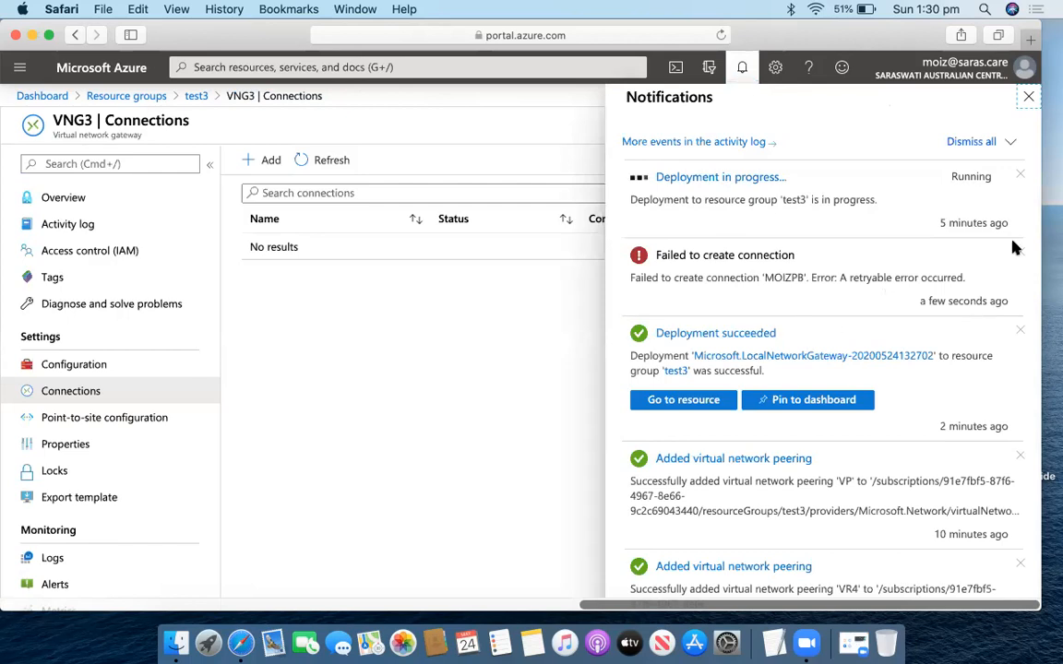
pyautogui.click(1011, 143)
pyautogui.click(972, 199)
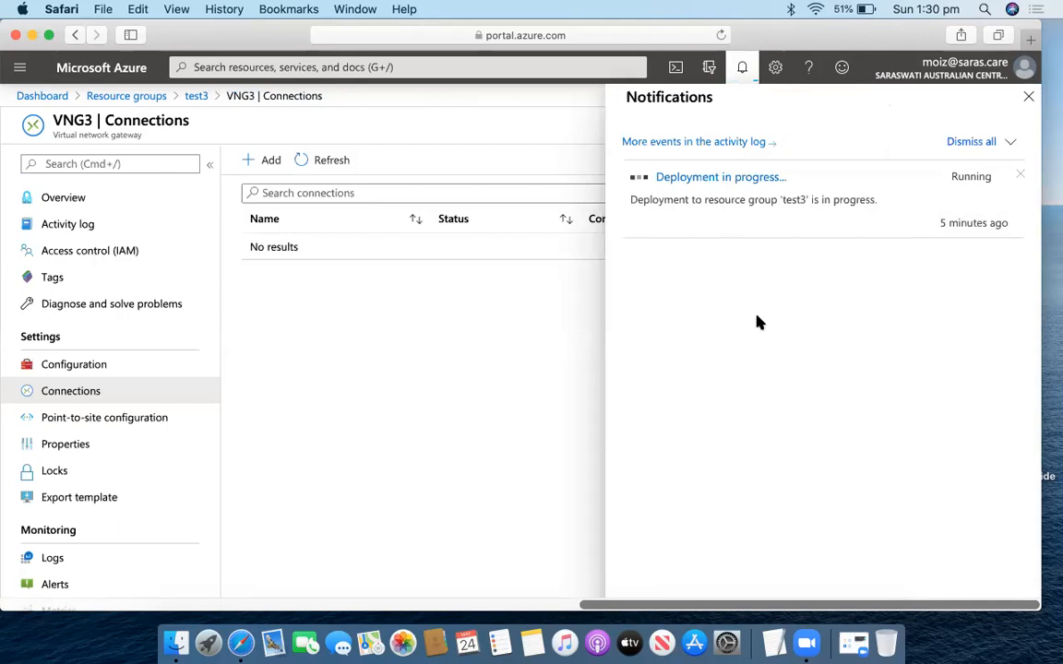
pyautogui.click(747, 79)
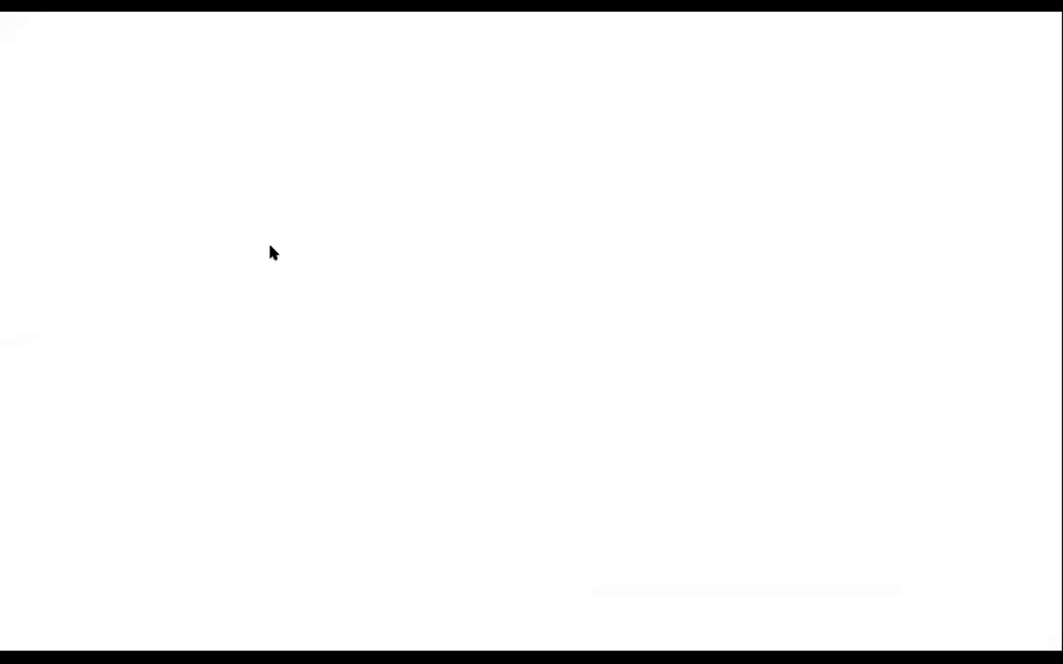
# Draw a large loop, a small circle to its right, and a line extending from the loop.
pyautogui.moveTo(277, 253)
pyautogui.mouseDown()
pyautogui.moveTo(241, 251)
pyautogui.moveTo(190, 377)
pyautogui.moveTo(271, 259)
pyautogui.mouseUp()
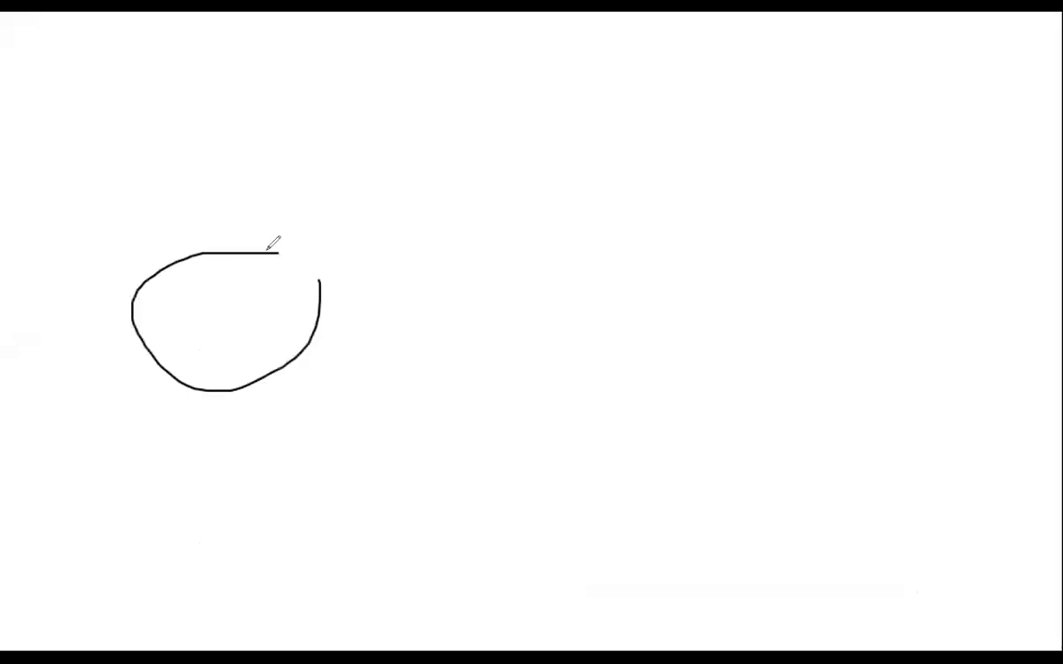
pyautogui.moveTo(651, 230)
pyautogui.mouseDown()
pyautogui.moveTo(686, 228)
pyautogui.moveTo(652, 230)
pyautogui.mouseUp()
pyautogui.moveTo(245, 314); pyautogui.dragTo(671, 300)
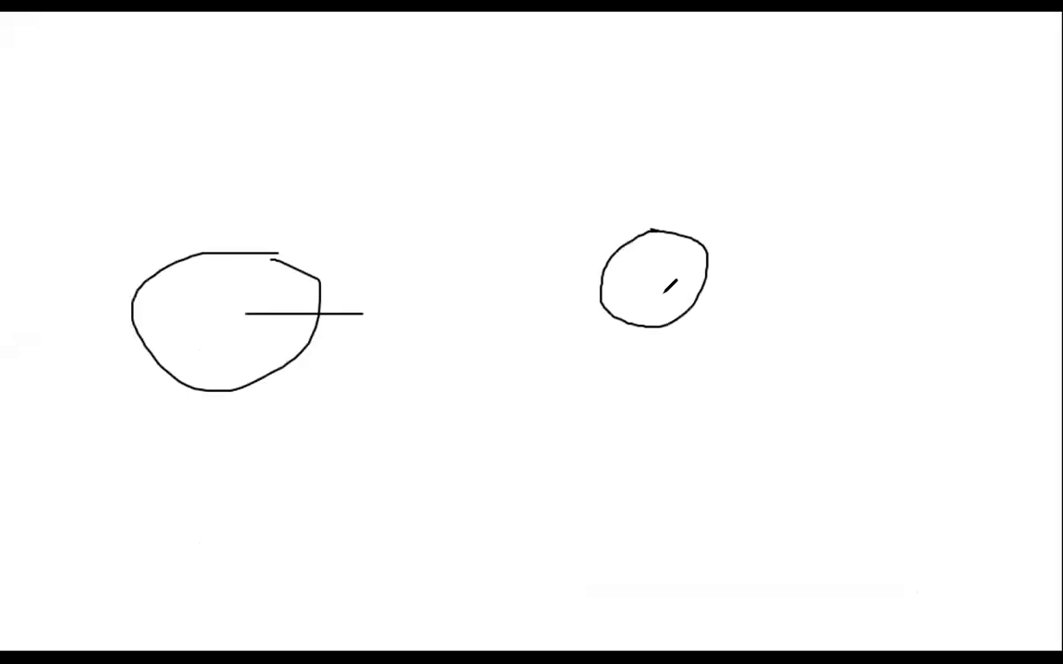
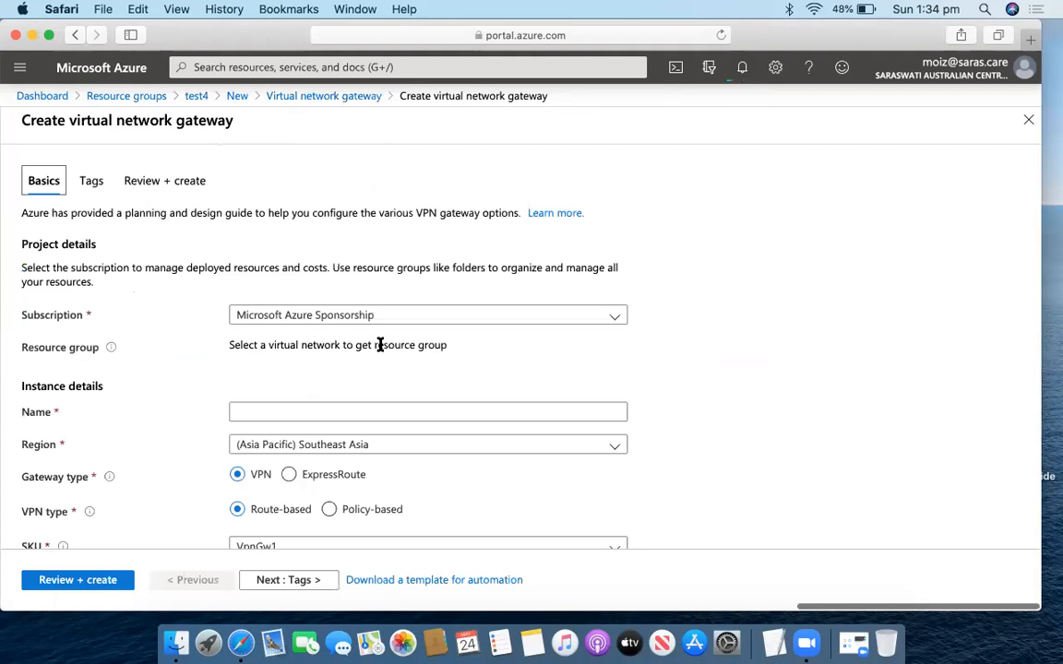
# Name the gateway VNG4 in West US 2, make it an ExpressRoute gateway on virtual network VR4.
pyautogui.click(380, 330)
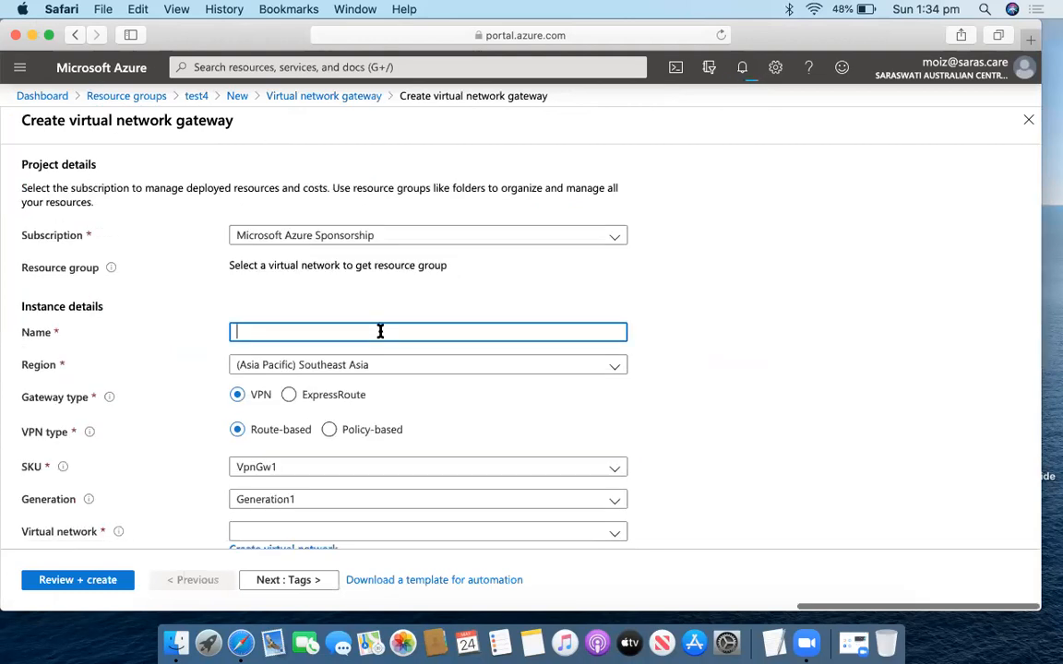
pyautogui.write('VR')
pyautogui.write('NG')
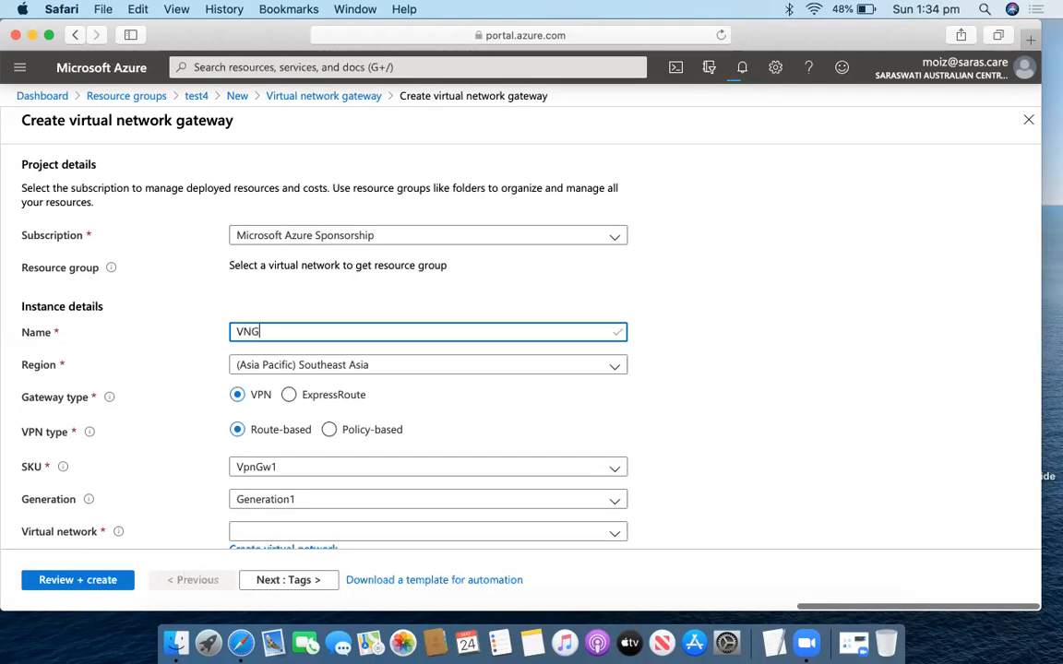
pyautogui.write('4')
pyautogui.scroll(-3, 468, 371)
pyautogui.click(451, 292)
pyautogui.scroll(-5, 442, 364)
pyautogui.scroll(2, 388, 365)
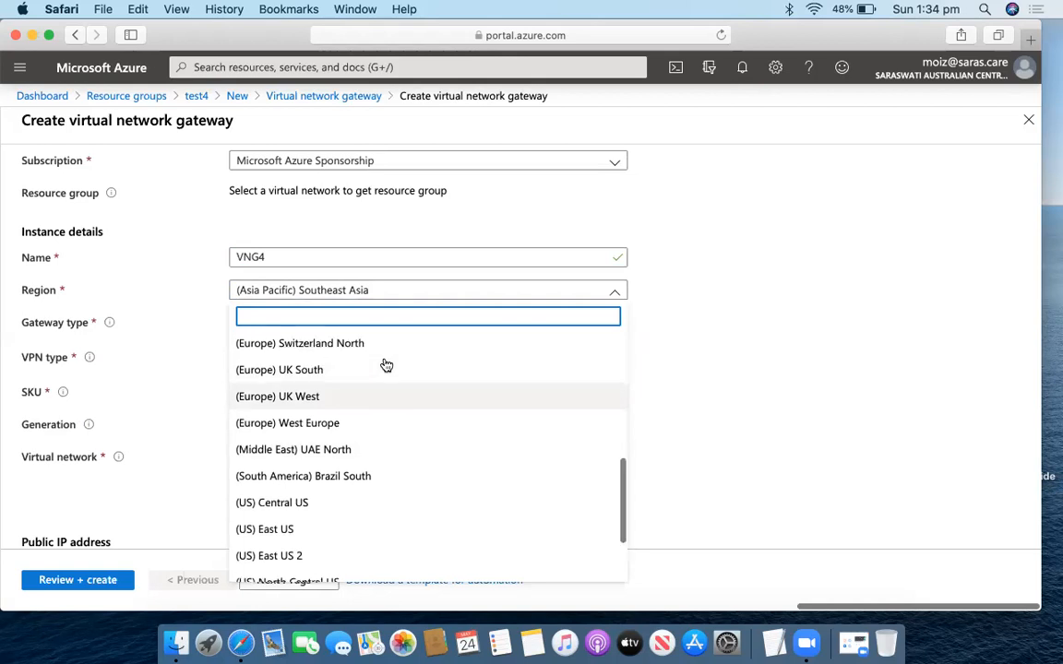
pyautogui.scroll(-3, 387, 365)
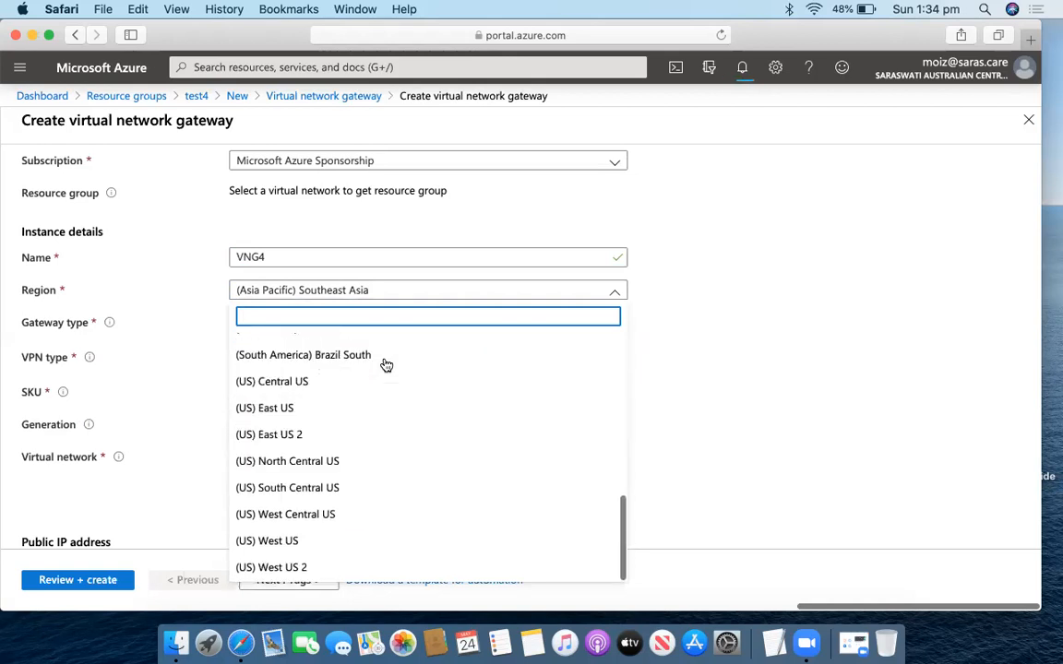
pyautogui.click(348, 566)
pyautogui.scroll(-2, 360, 462)
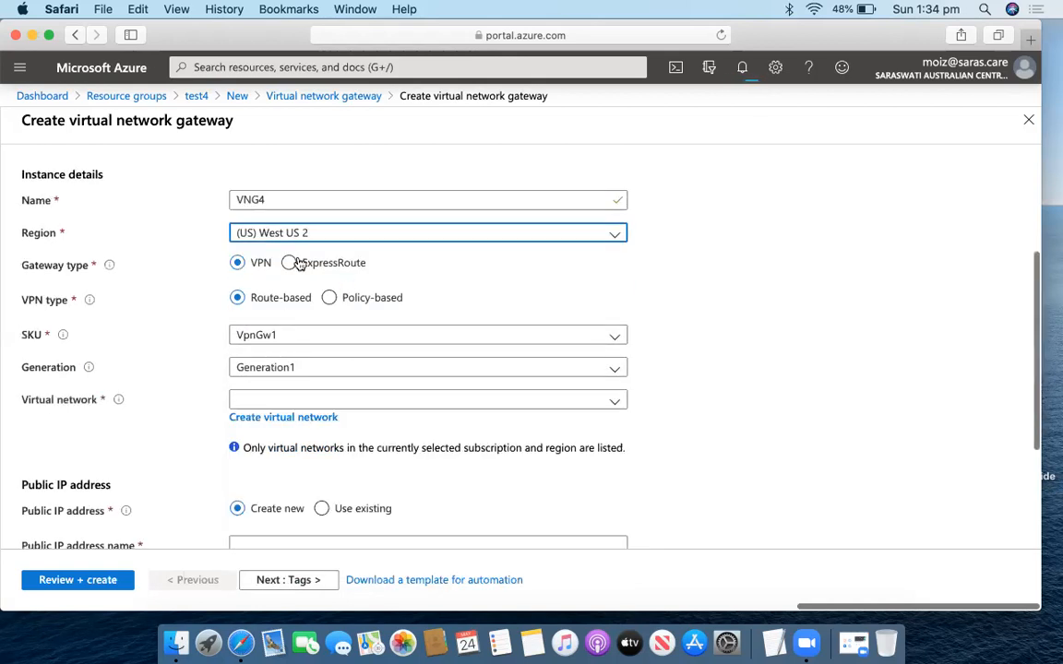
pyautogui.click(290, 264)
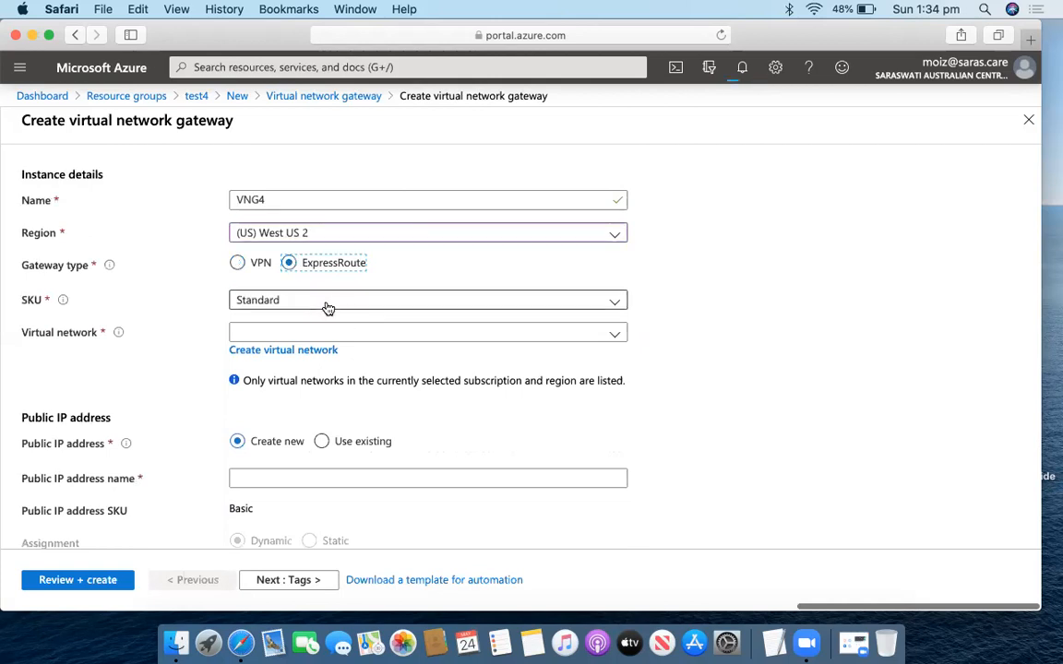
pyautogui.click(343, 334)
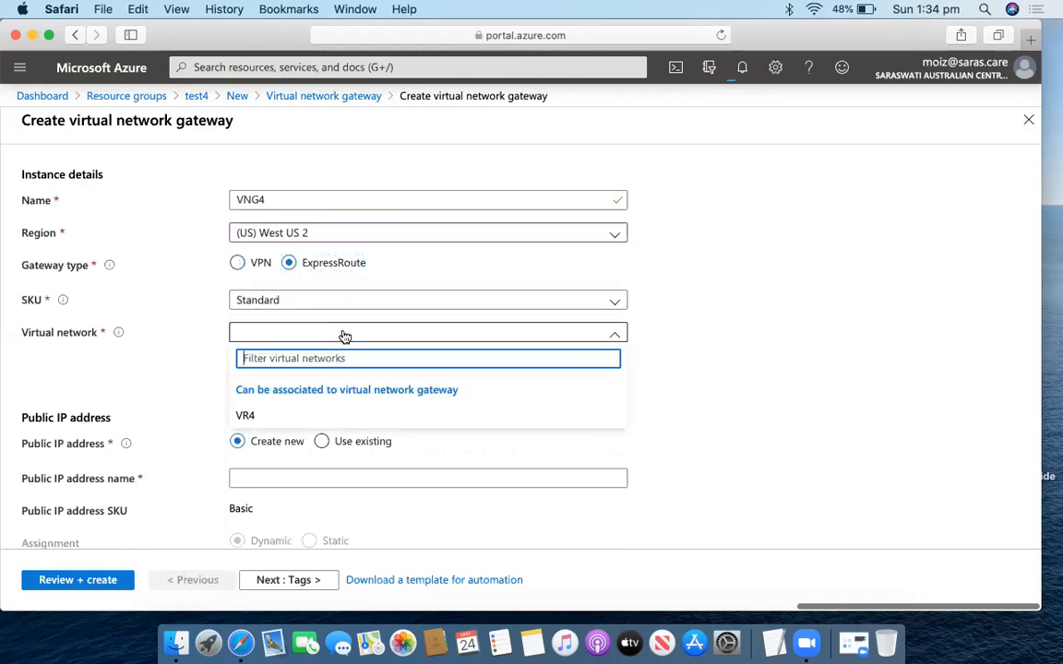
pyautogui.click(269, 417)
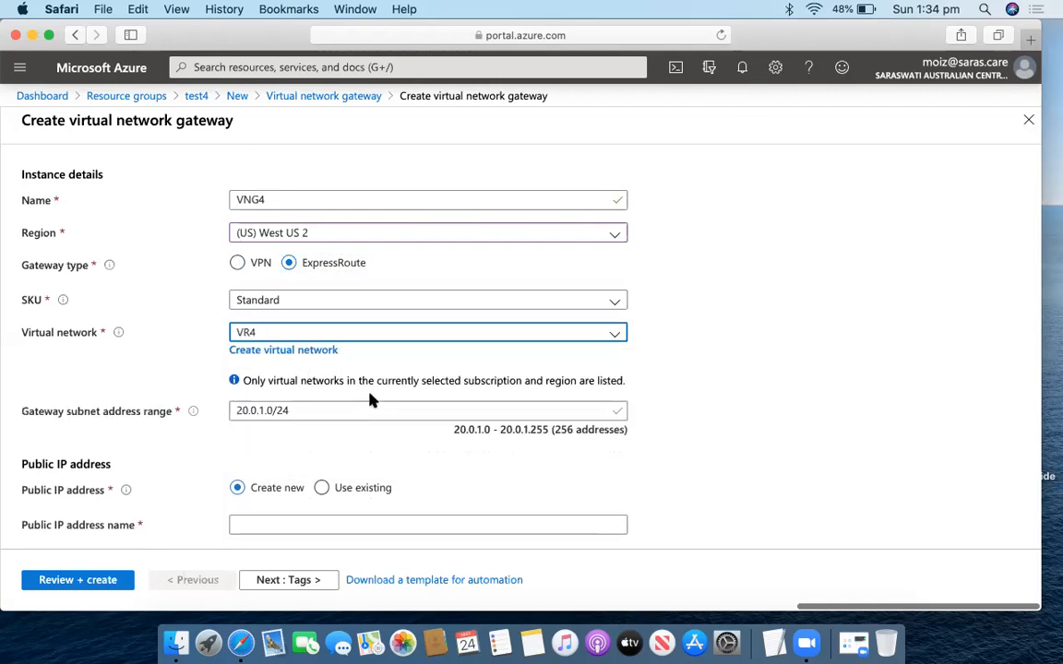
# Name the new public IP VRPB4 and advance through Tags to the validated review page.
pyautogui.scroll(-3, 368, 399)
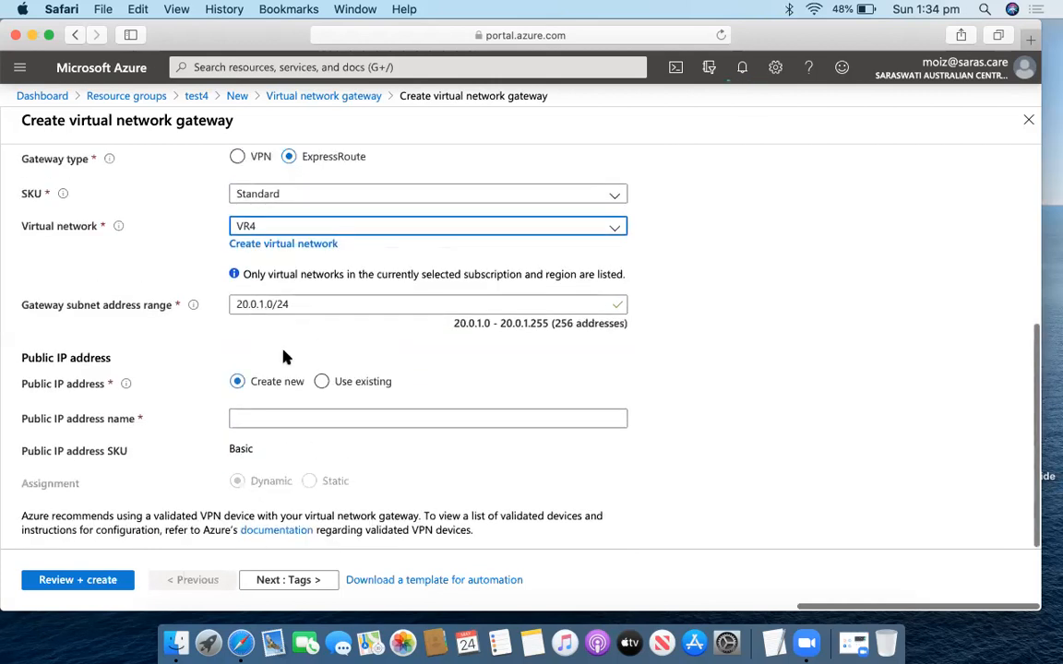
pyautogui.click(312, 417)
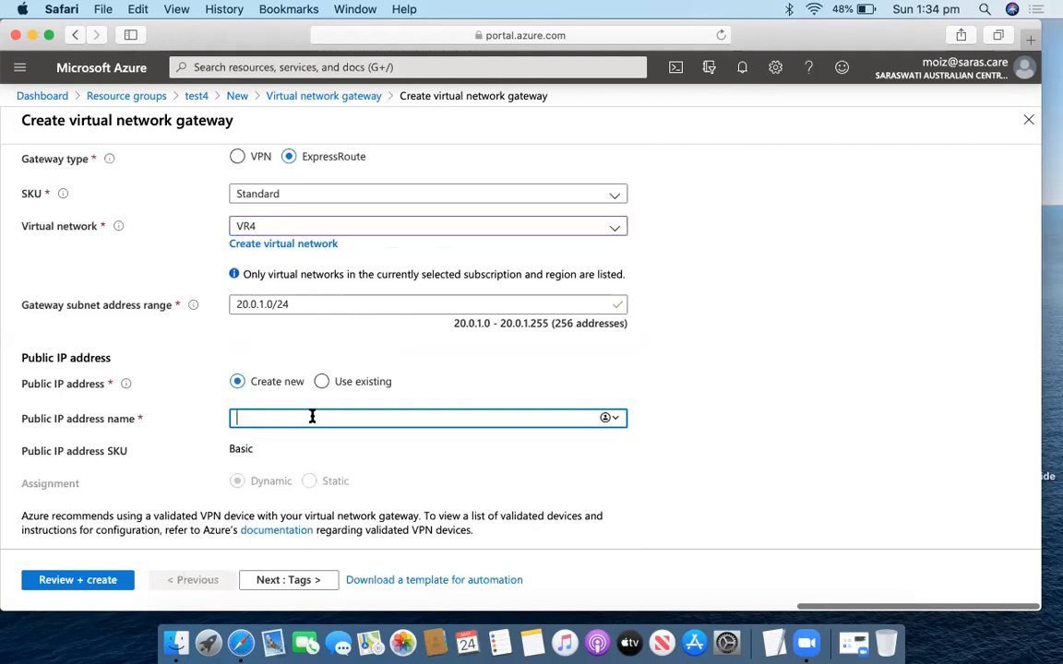
pyautogui.write('VRPB4')
pyautogui.scroll(-2, 325, 535)
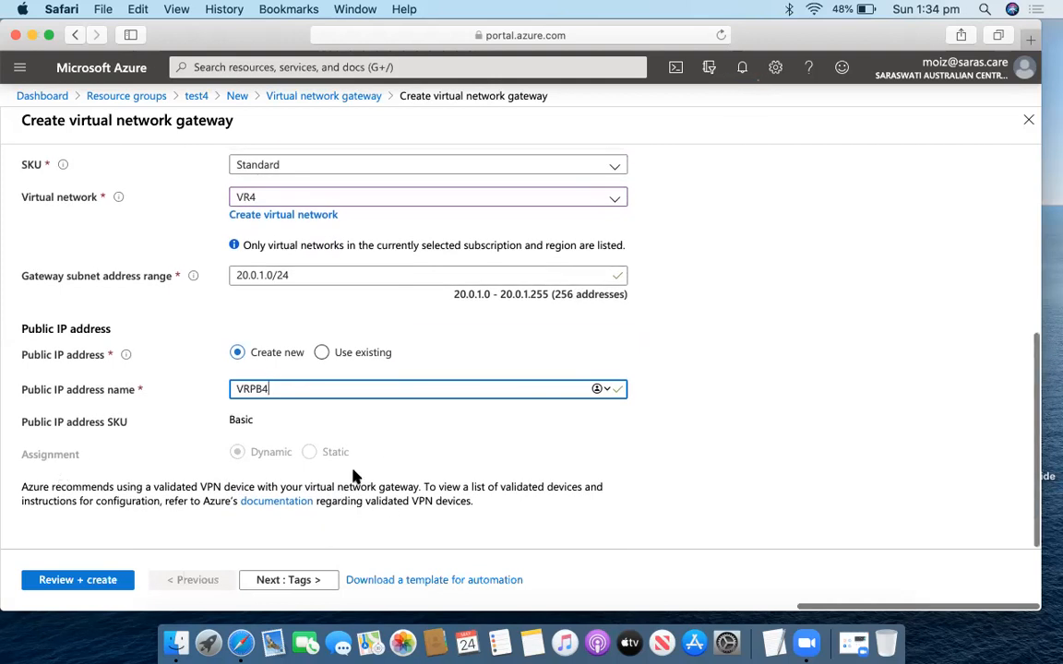
pyautogui.click(303, 587)
pyautogui.click(300, 583)
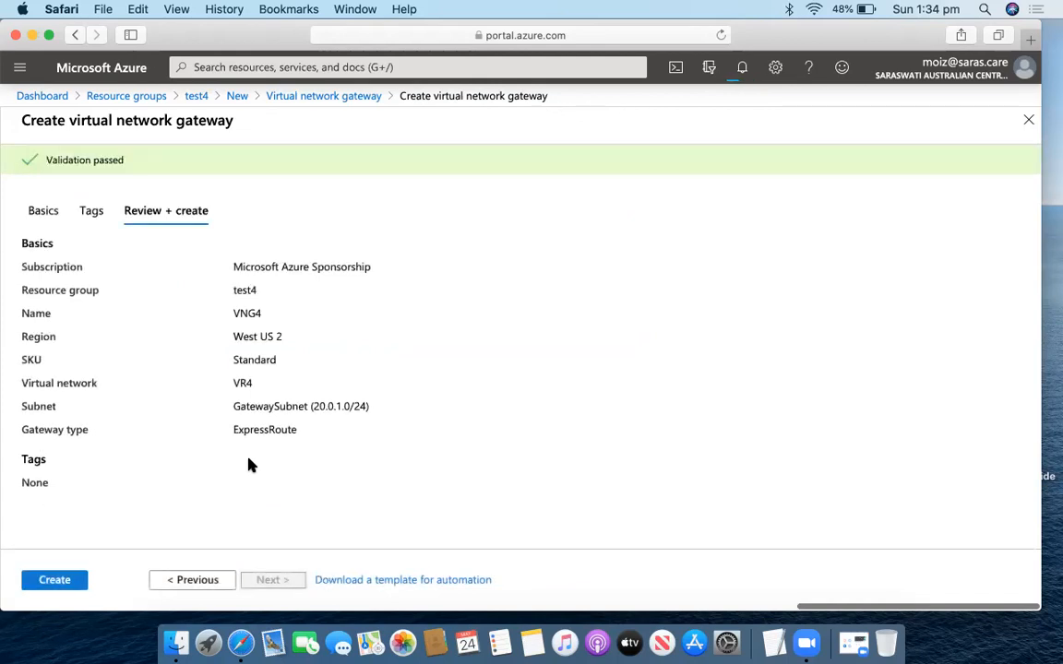
# Create the VNG4 gateway, then search 'express' and open the empty ExpressRoute circuits list.
pyautogui.click(76, 580)
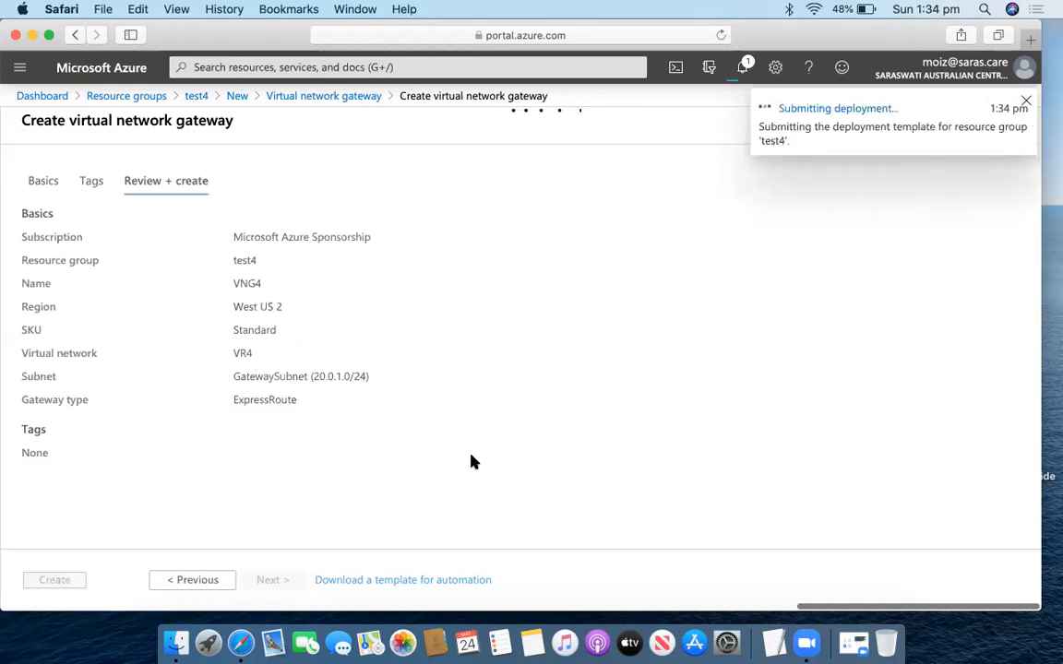
pyautogui.click(424, 68)
pyautogui.write('cir')
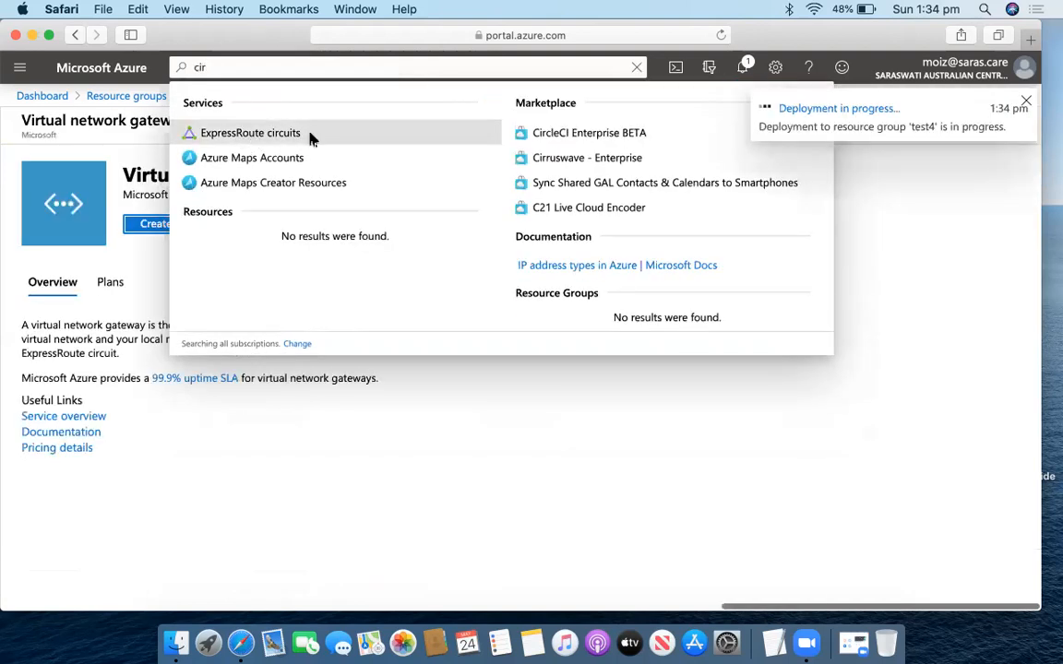
pyautogui.click(427, 67)
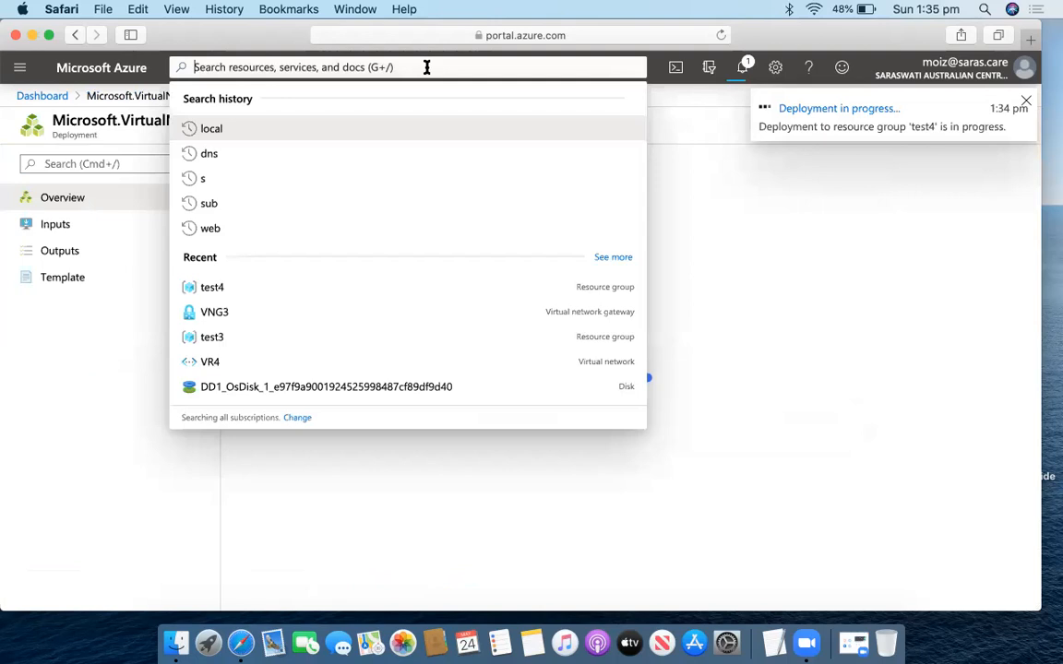
pyautogui.write('exp')
pyautogui.press('BackSpace')
pyautogui.press('BackSpace')
pyautogui.press('BackSpace')
pyautogui.click(471, 65)
pyautogui.write('e')
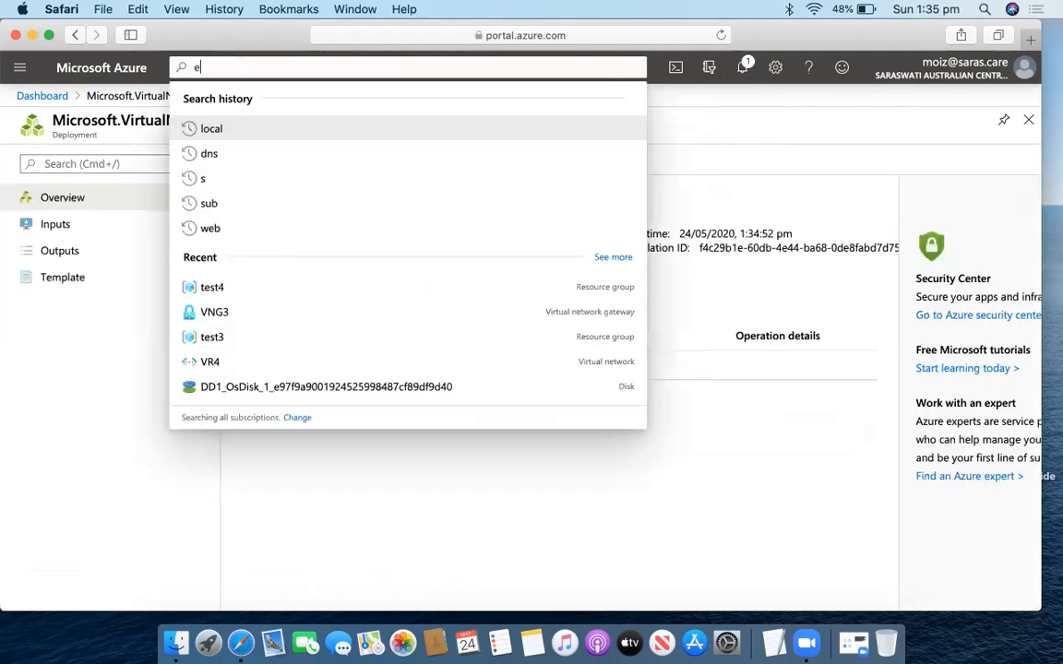
pyautogui.write('xpress')
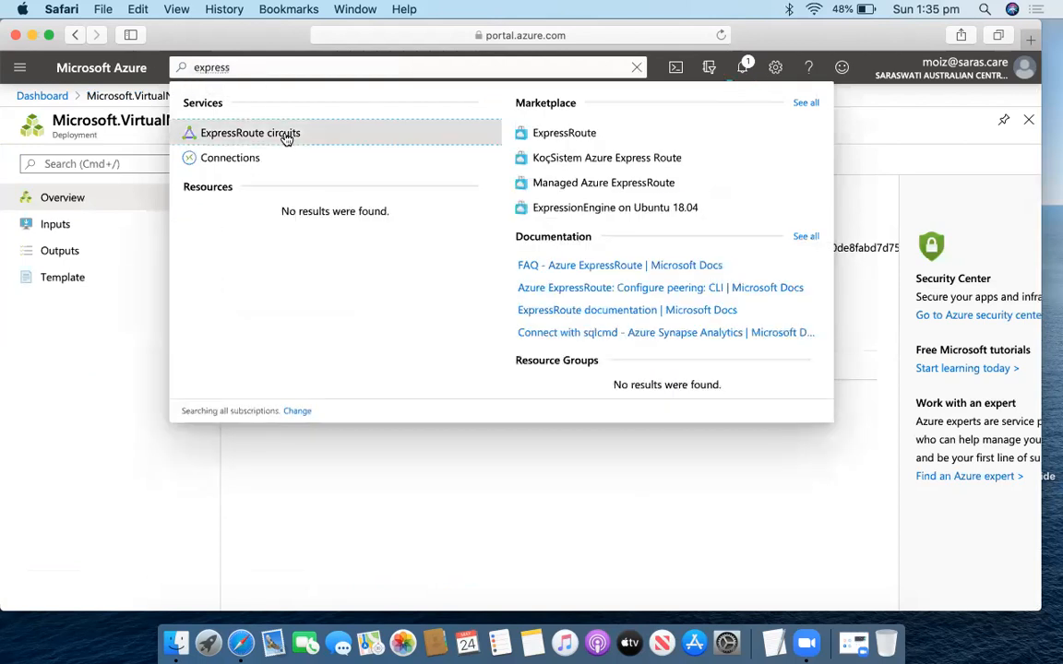
pyautogui.click(286, 134)
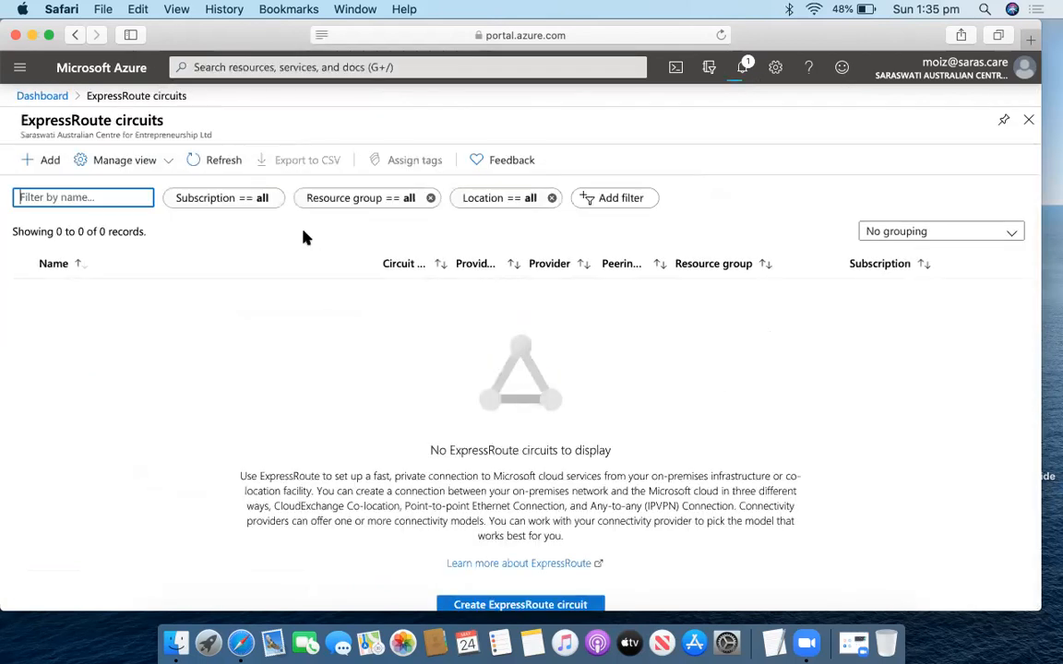
# Start a new ExpressRoute circuit named VR4CR.
pyautogui.click(539, 606)
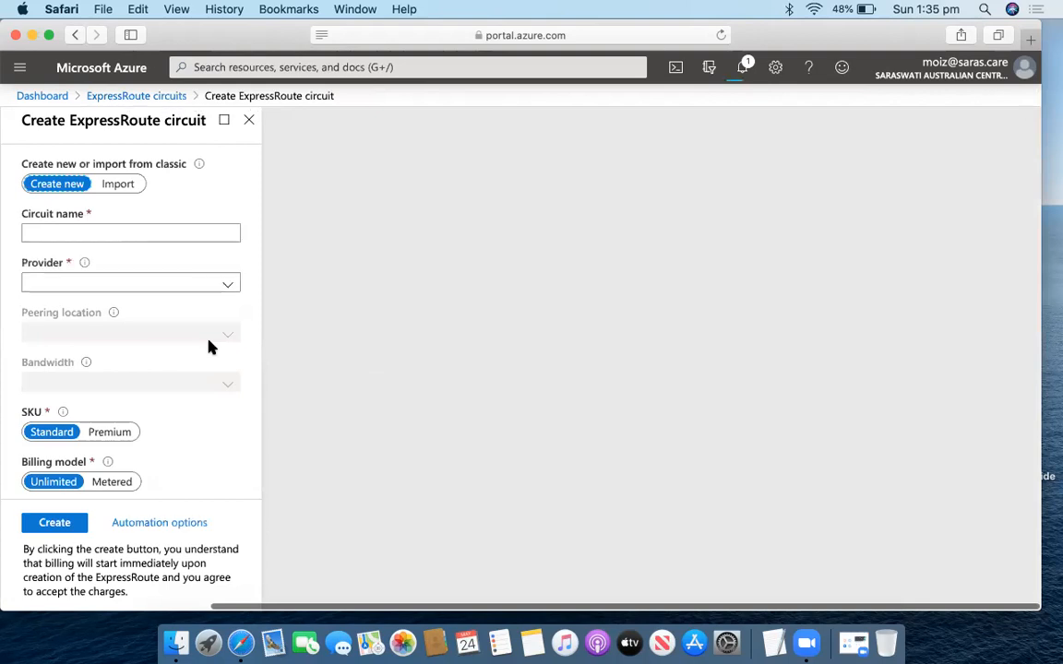
pyautogui.click(150, 238)
pyautogui.write('V')
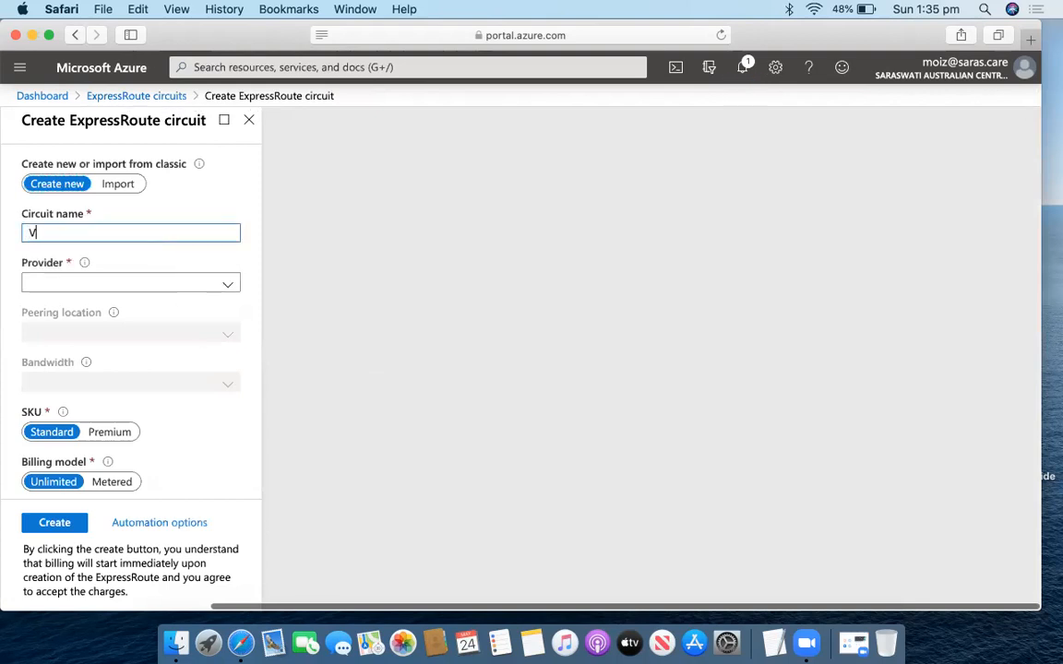
pyautogui.write('R$CR')
pyautogui.press('BackSpace')
pyautogui.press('BackSpace')
pyautogui.press('BackSpace')
pyautogui.write('4CR')
# Choose Telstra Corporation as the provider with Melbourne as the peering location.
pyautogui.click(209, 286)
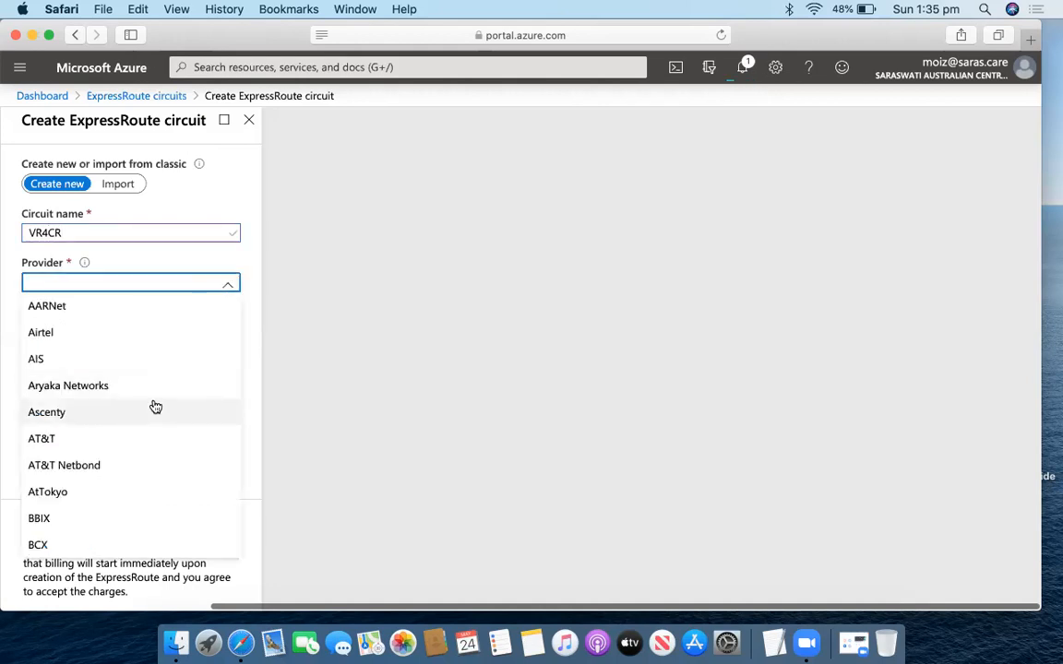
pyautogui.scroll(-5, 155, 407)
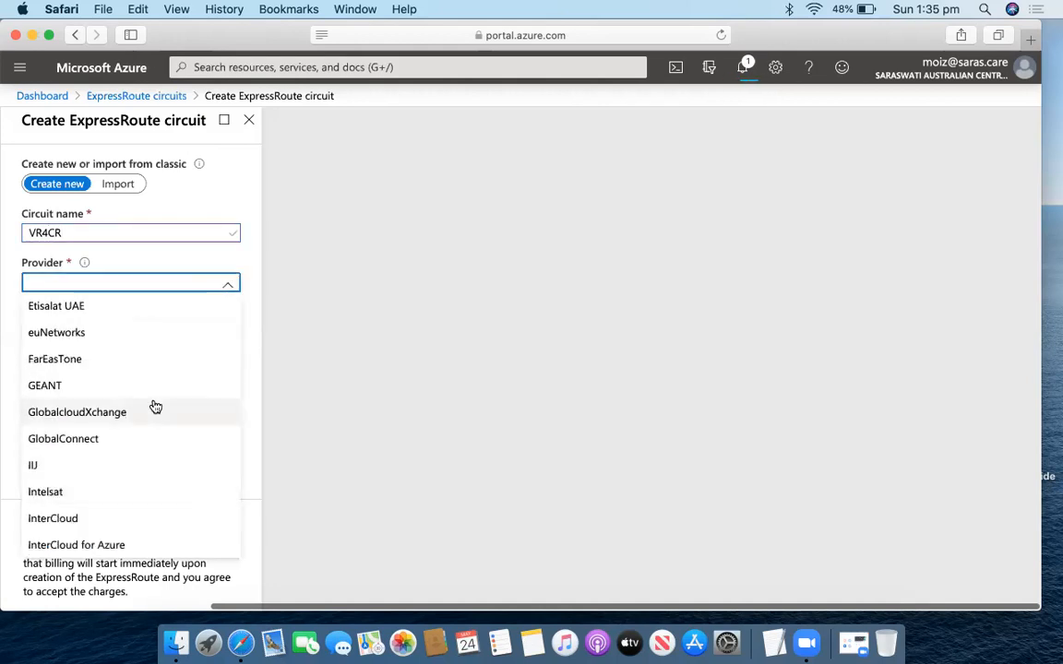
pyautogui.scroll(-10, 156, 407)
pyautogui.scroll(-5, 153, 407)
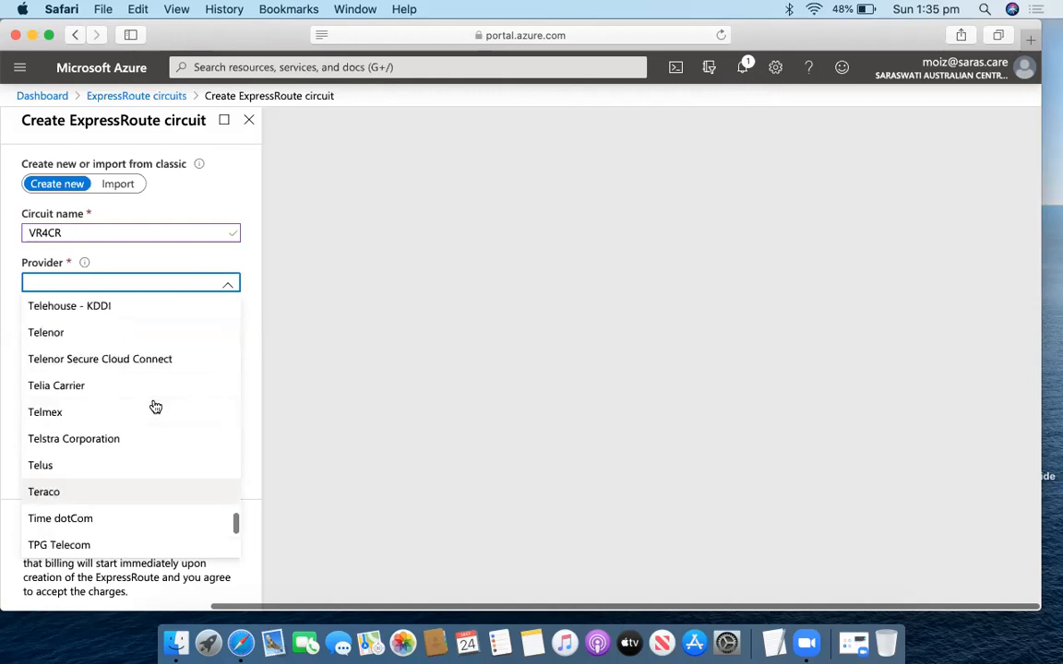
pyautogui.scroll(2, 147, 380)
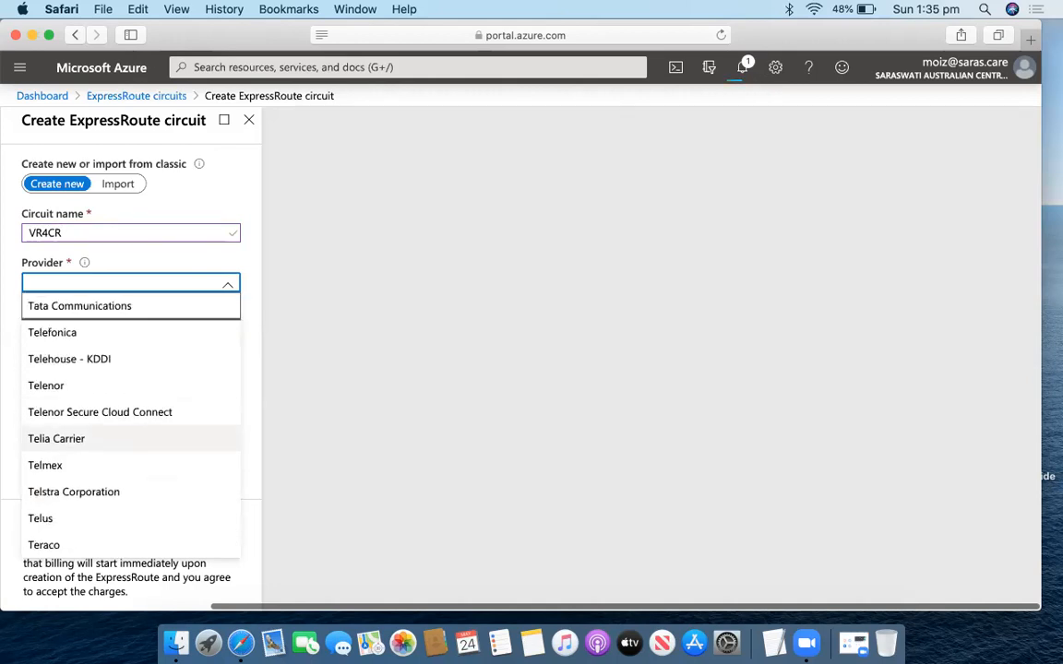
pyautogui.press('Up')
pyautogui.press('Down')
pyautogui.press('Down')
pyautogui.press('Down')
pyautogui.press('Down')
pyautogui.press('Down')
pyautogui.press('Down')
pyautogui.press('Down')
pyautogui.press('Down')
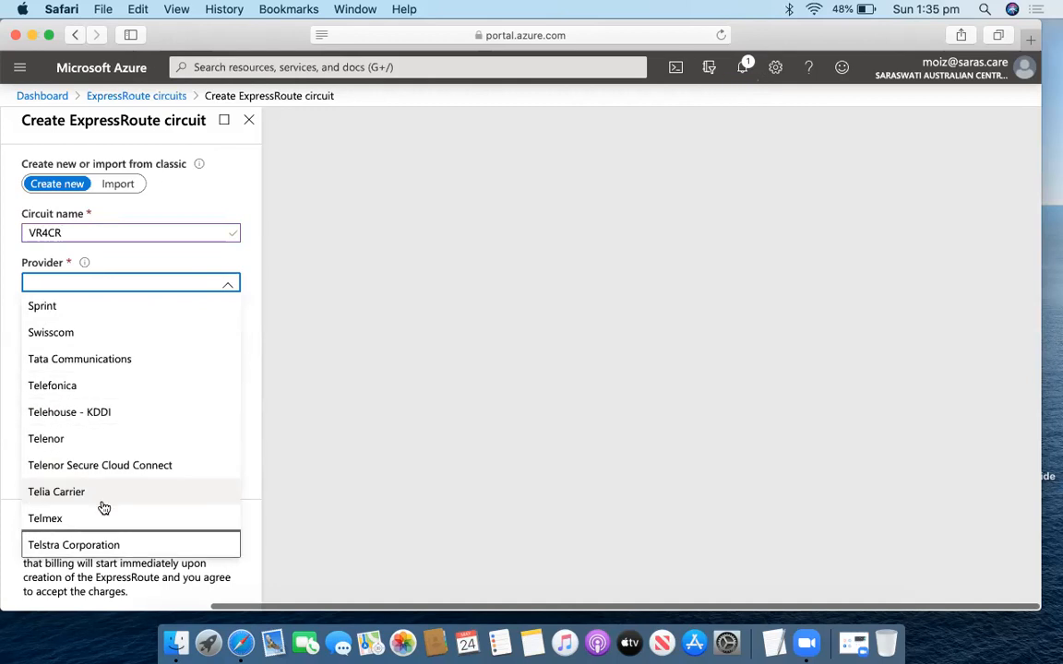
pyautogui.click(107, 545)
pyautogui.click(136, 336)
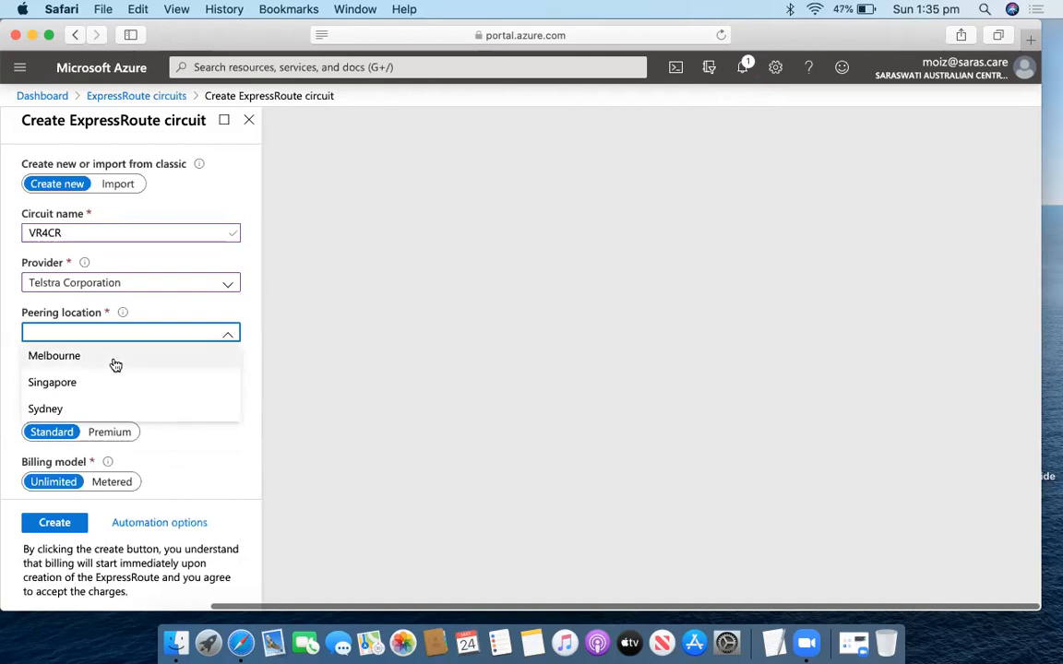
pyautogui.click(116, 359)
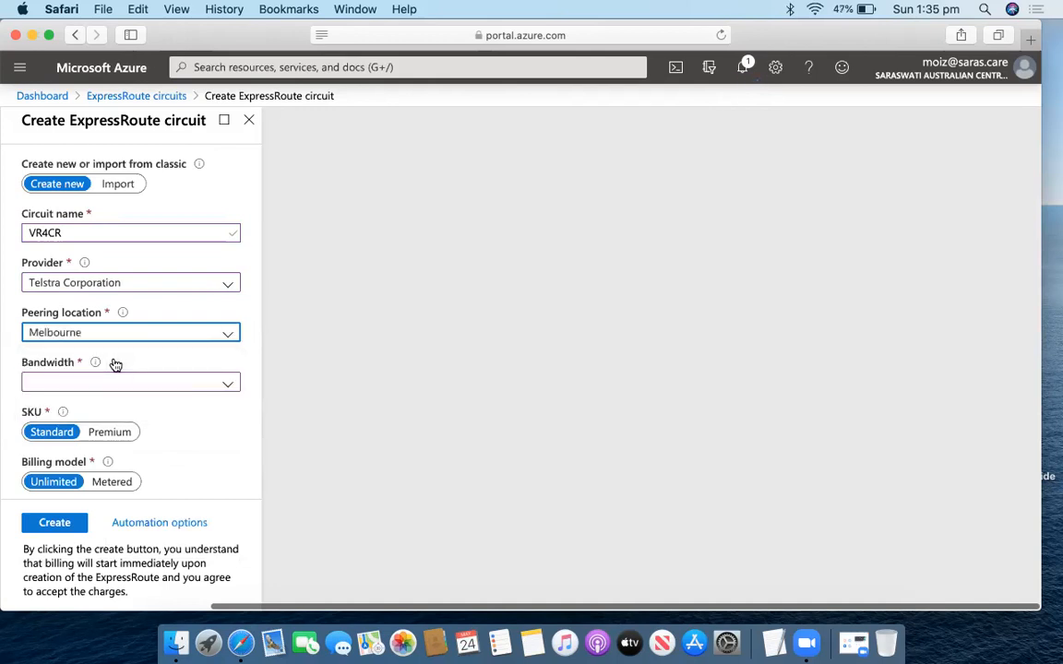
# Set the bandwidth to 1Gbps and place the circuit in resource group test4.
pyautogui.click(166, 394)
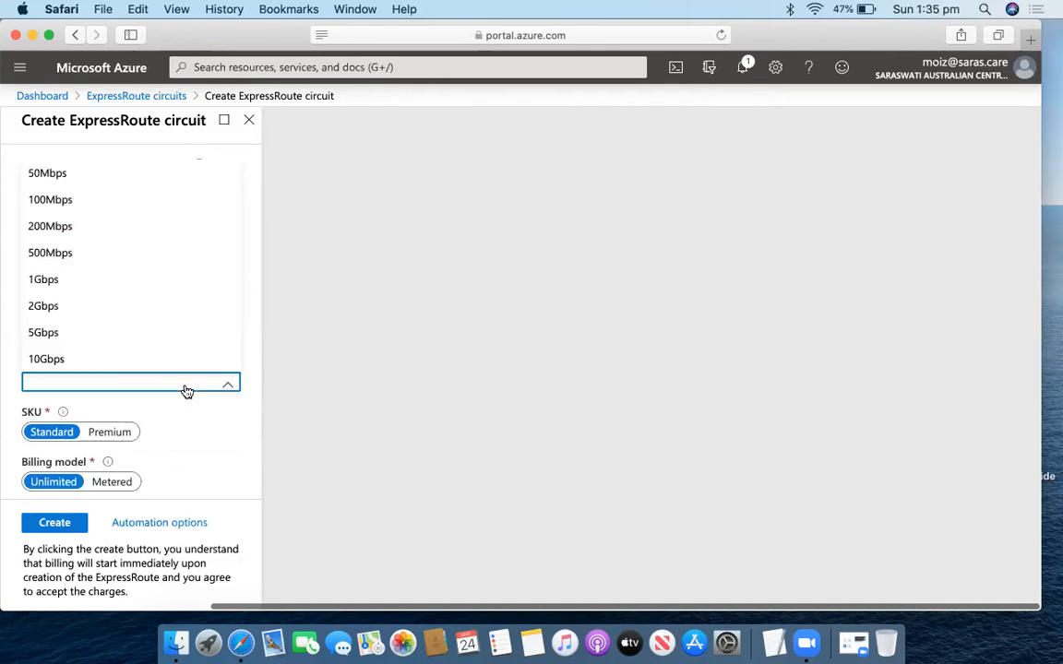
pyautogui.click(129, 279)
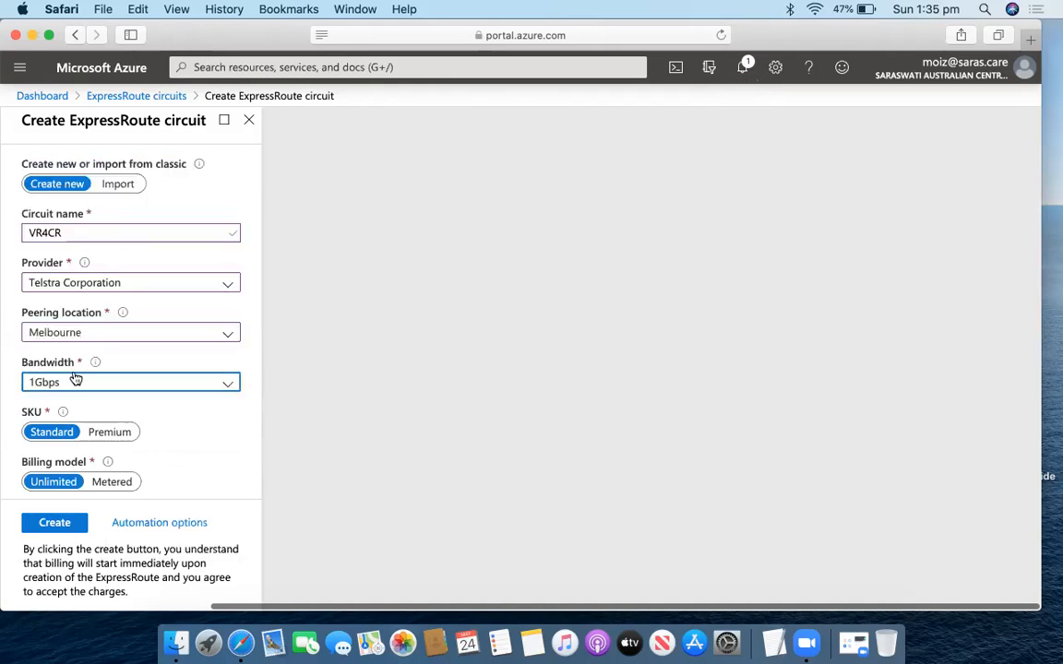
pyautogui.scroll(-2, 170, 428)
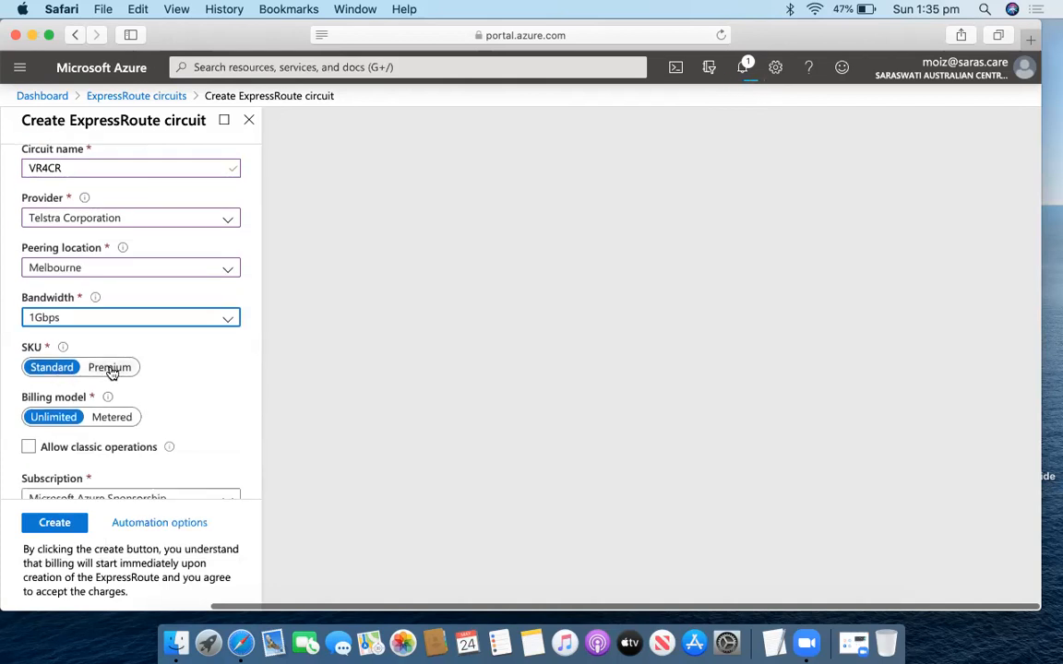
pyautogui.scroll(-2, 157, 396)
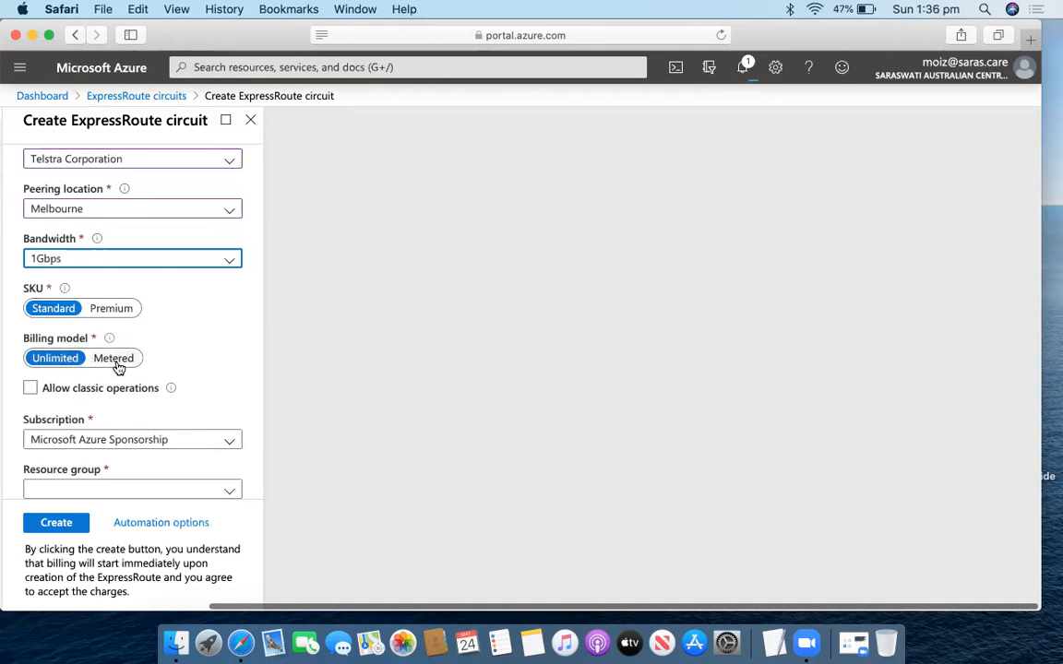
pyautogui.scroll(-2, 118, 368)
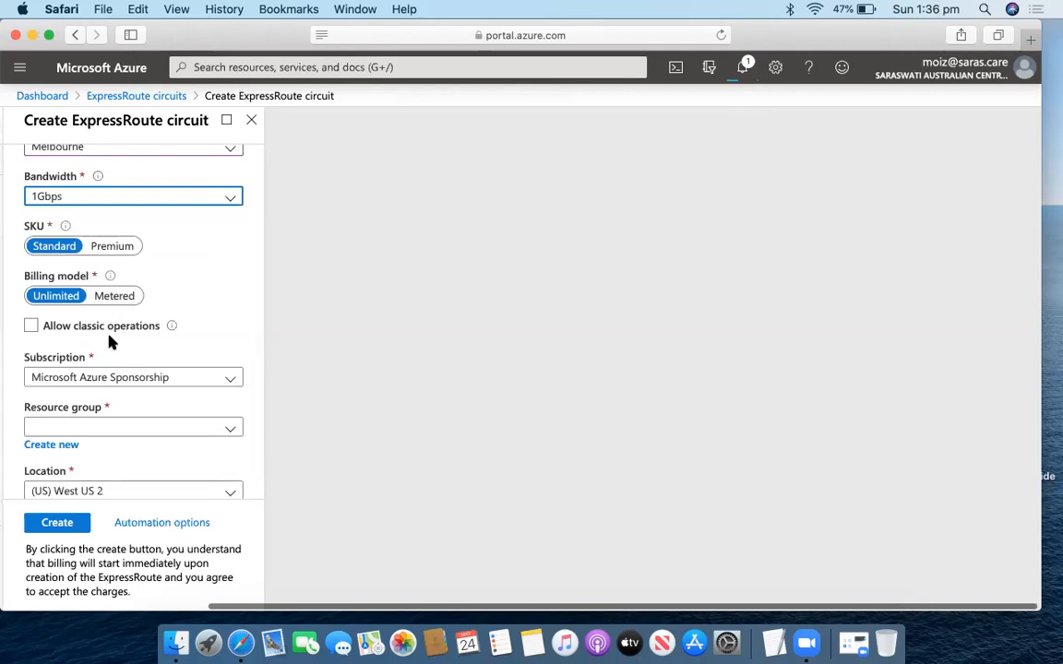
pyautogui.click(118, 426)
pyautogui.scroll(-3, 113, 304)
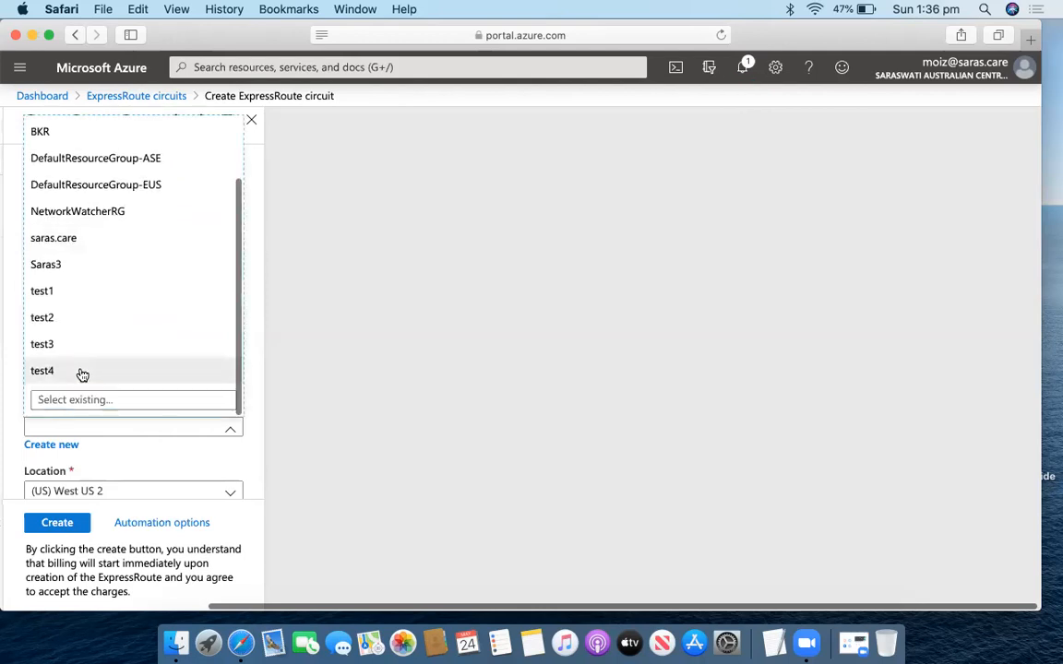
pyautogui.click(83, 370)
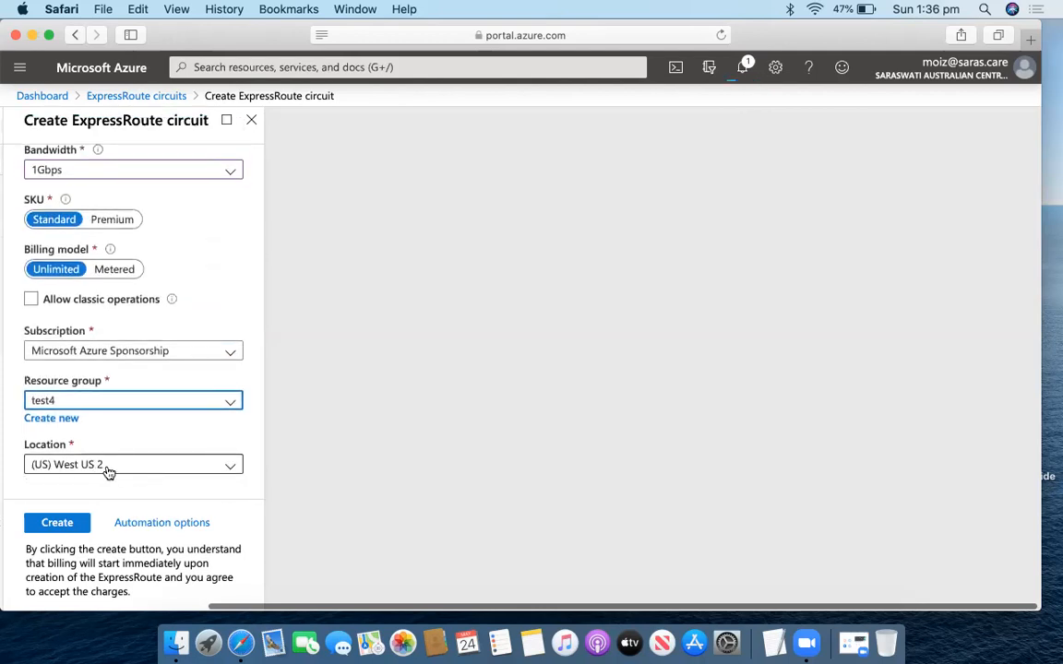
# Create the VR4CR circuit and go to resource group test4.
pyautogui.click(76, 523)
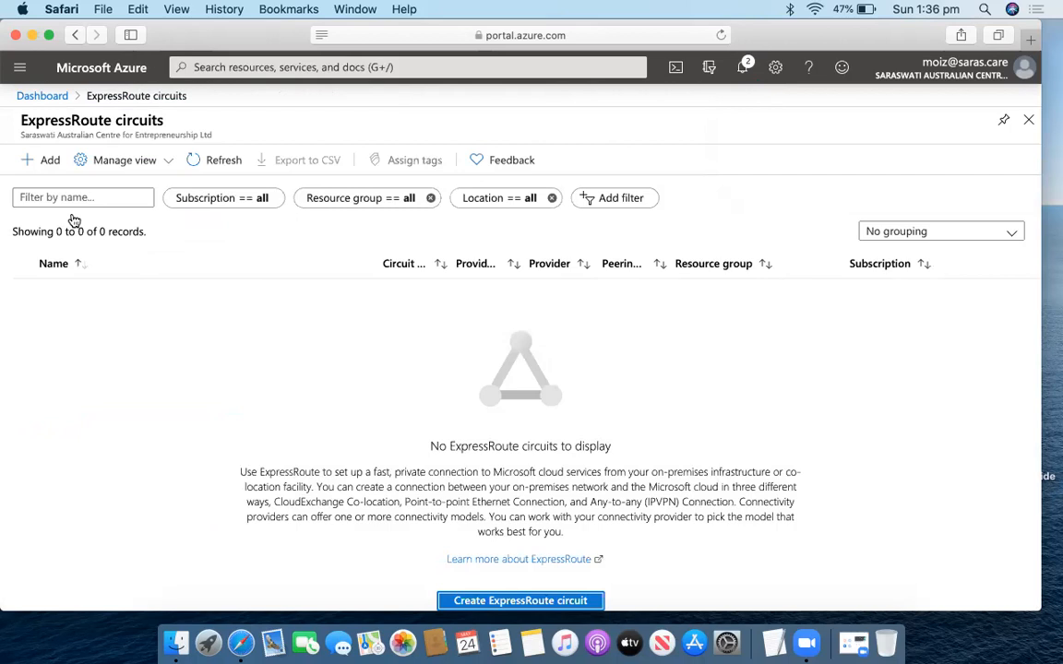
pyautogui.click(20, 67)
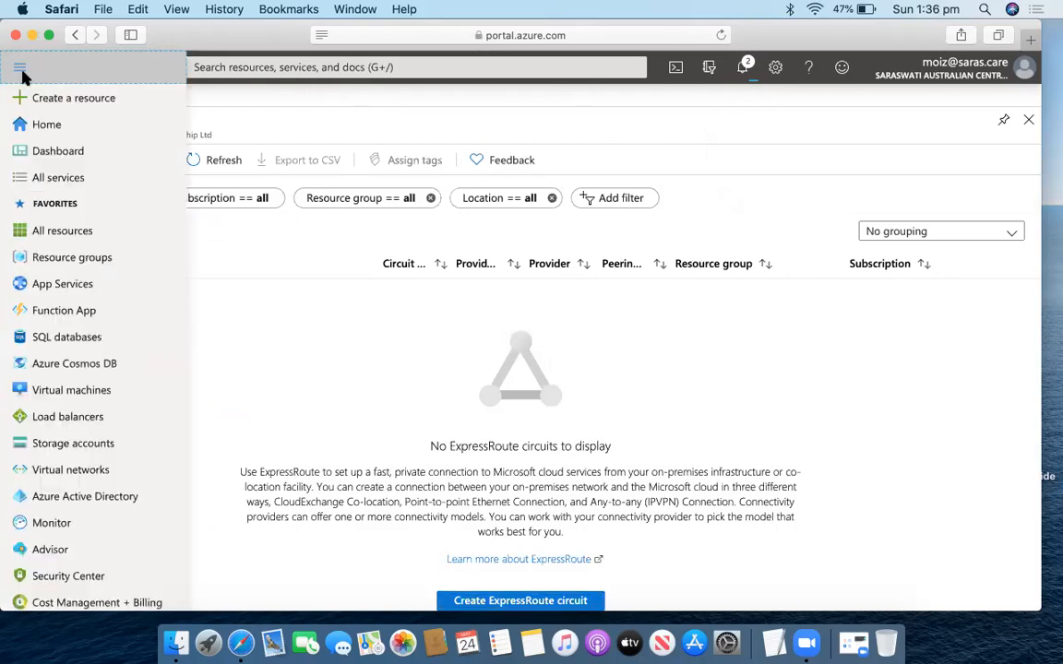
pyautogui.click(73, 262)
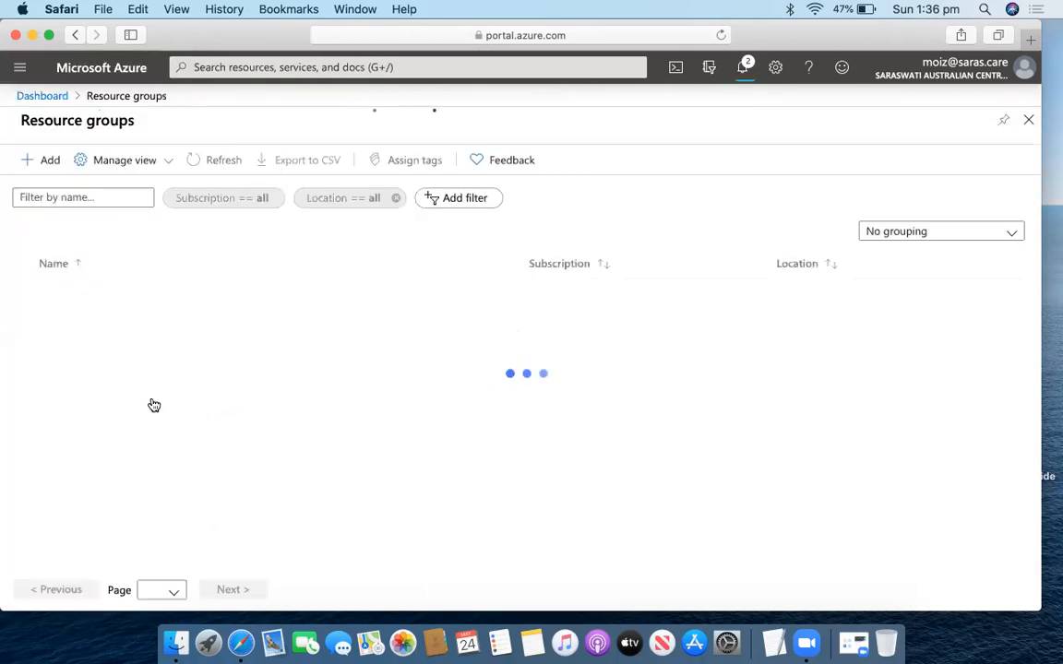
pyautogui.scroll(-3, 101, 516)
pyautogui.click(72, 552)
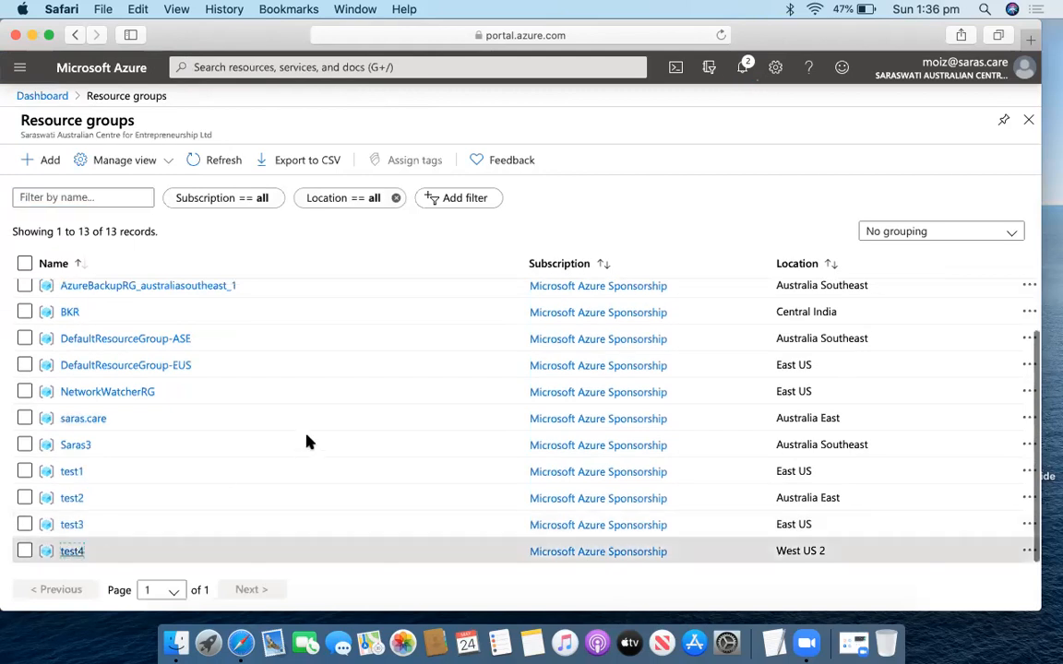
# Confirm the circuit deployment succeeded and open the VNG4 virtual network gateway.
pyautogui.click(741, 74)
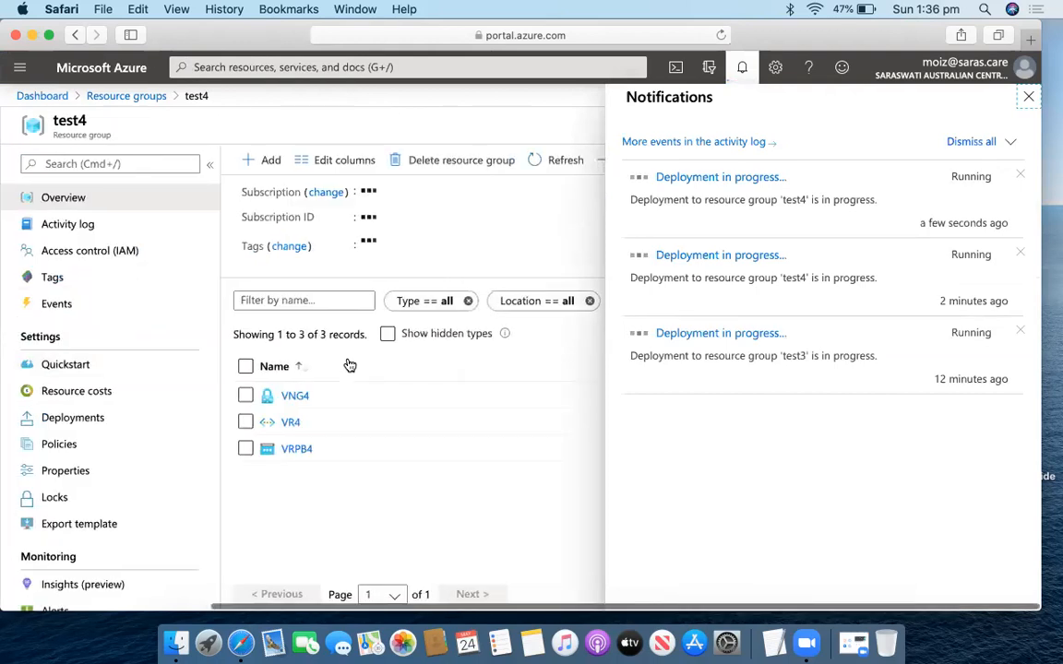
pyautogui.click(745, 71)
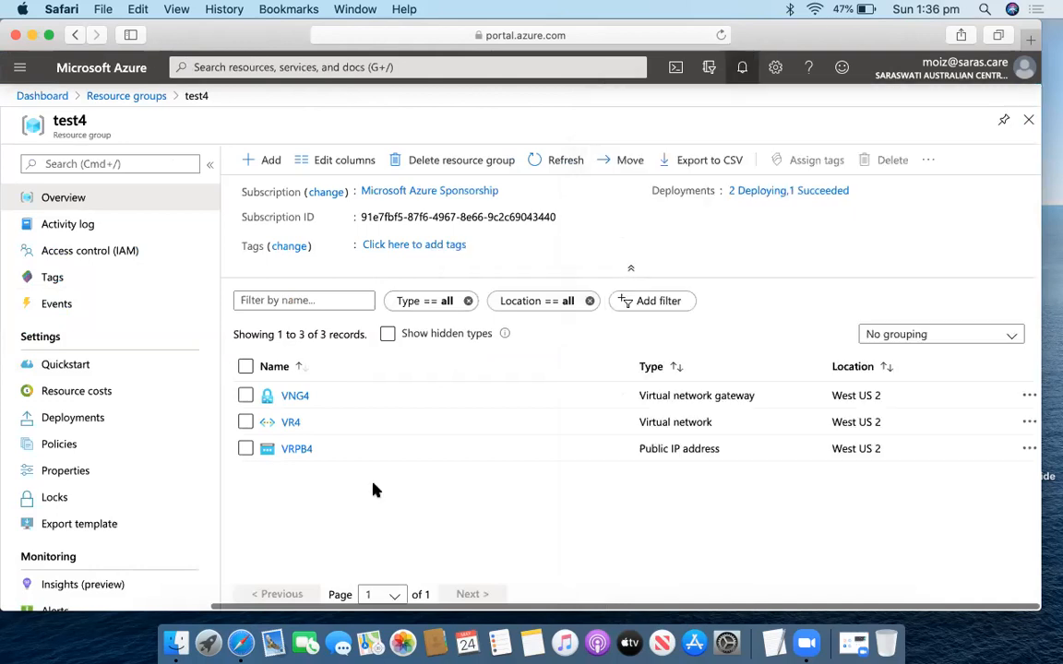
pyautogui.click(295, 397)
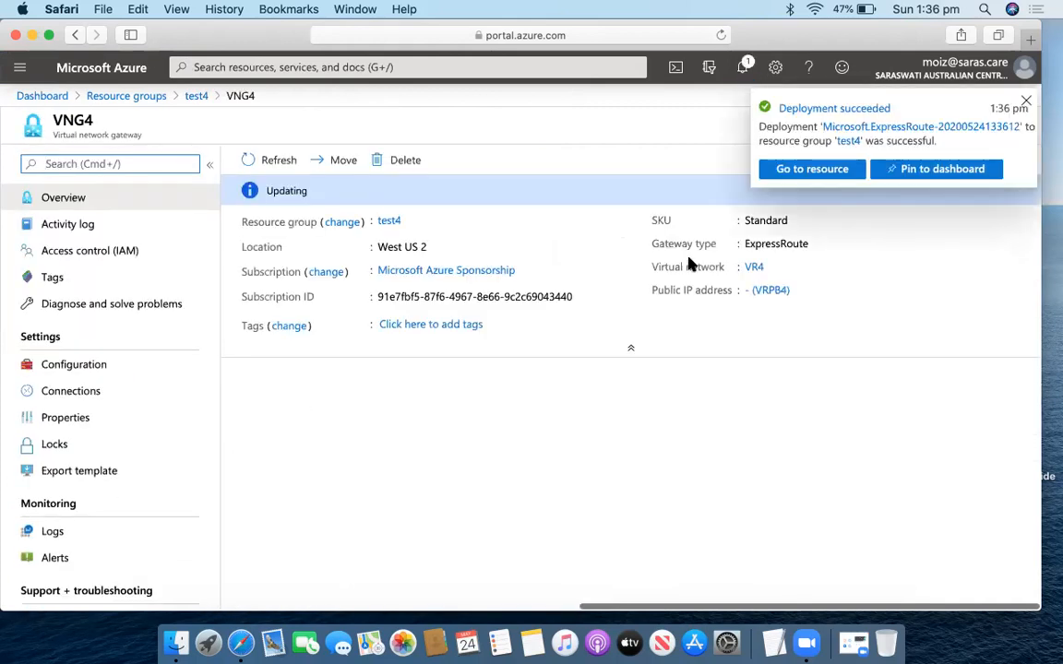
pyautogui.click(742, 66)
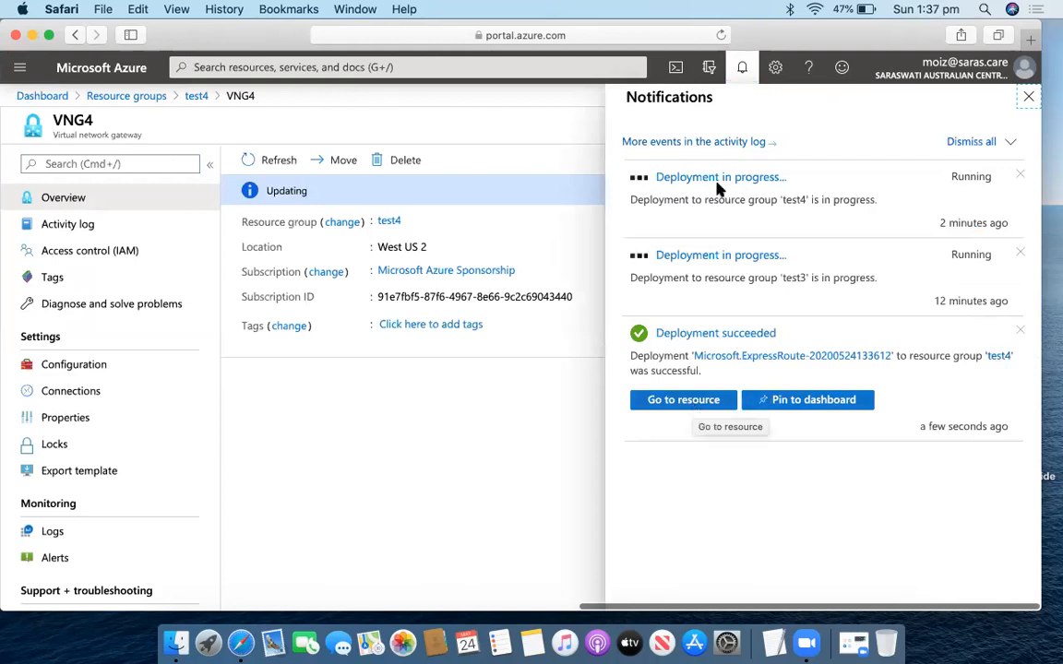
pyautogui.click(738, 74)
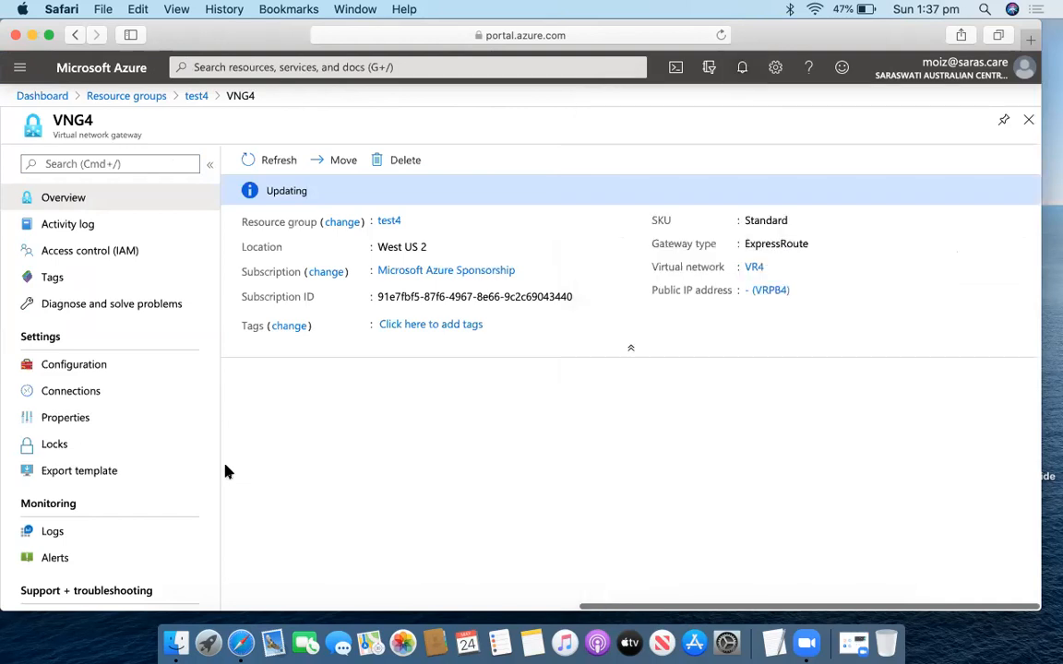
# Add a new VNG4 connection named VREX with connection type ExpressRoute.
pyautogui.click(74, 392)
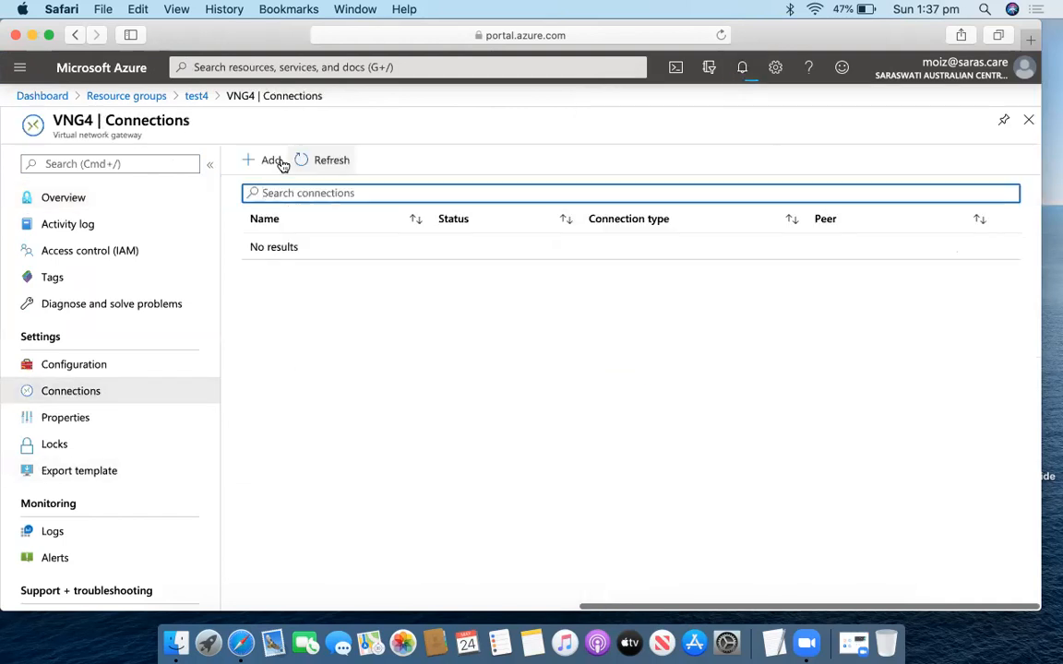
pyautogui.click(262, 164)
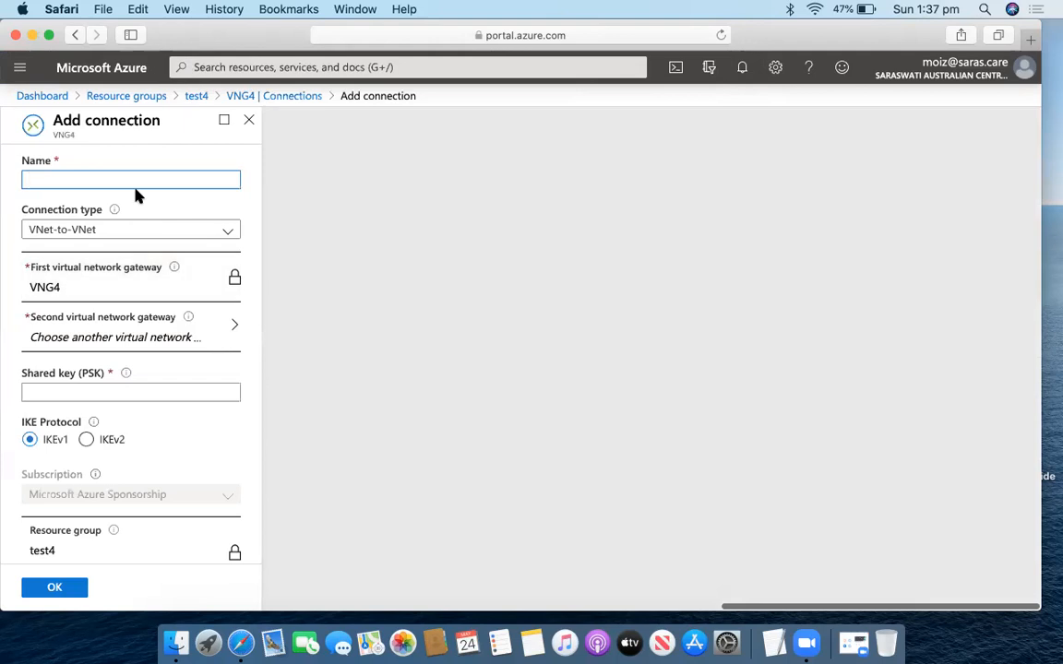
pyautogui.write('VREX')
pyautogui.click(112, 230)
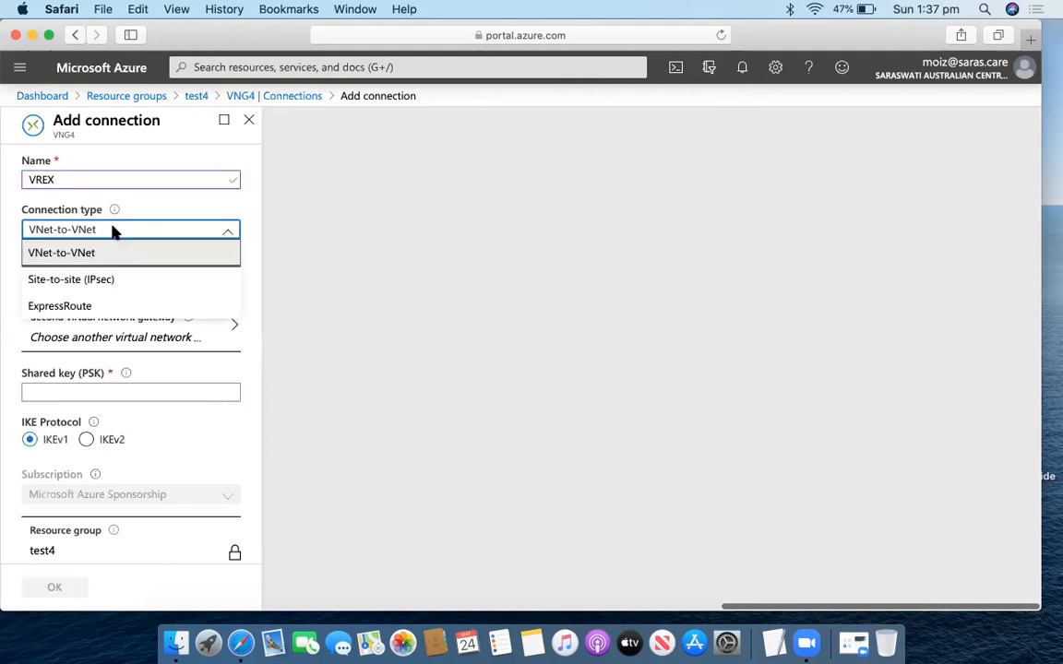
pyautogui.click(109, 307)
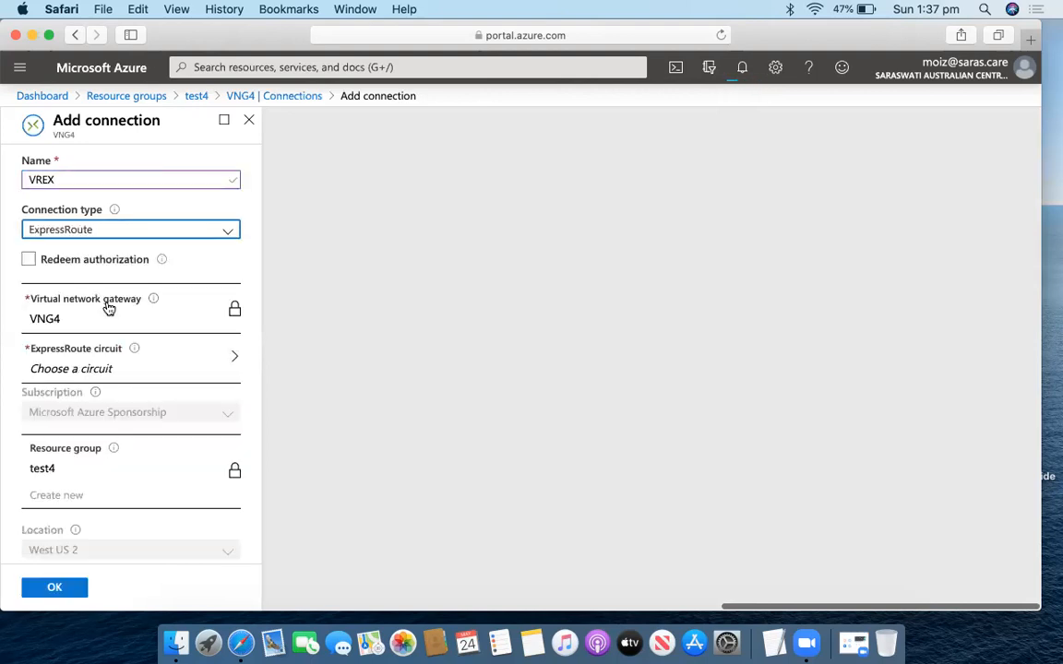
# Try to select circuit VR4CR, find it unselectable, and cancel the connection form.
pyautogui.scroll(-1, 108, 307)
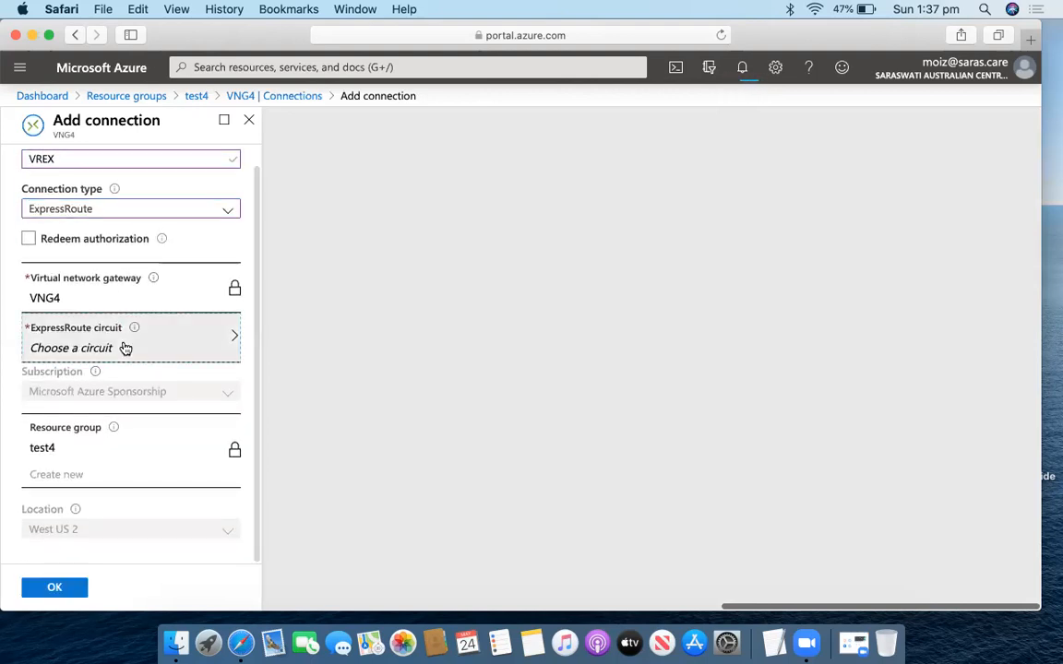
pyautogui.click(124, 349)
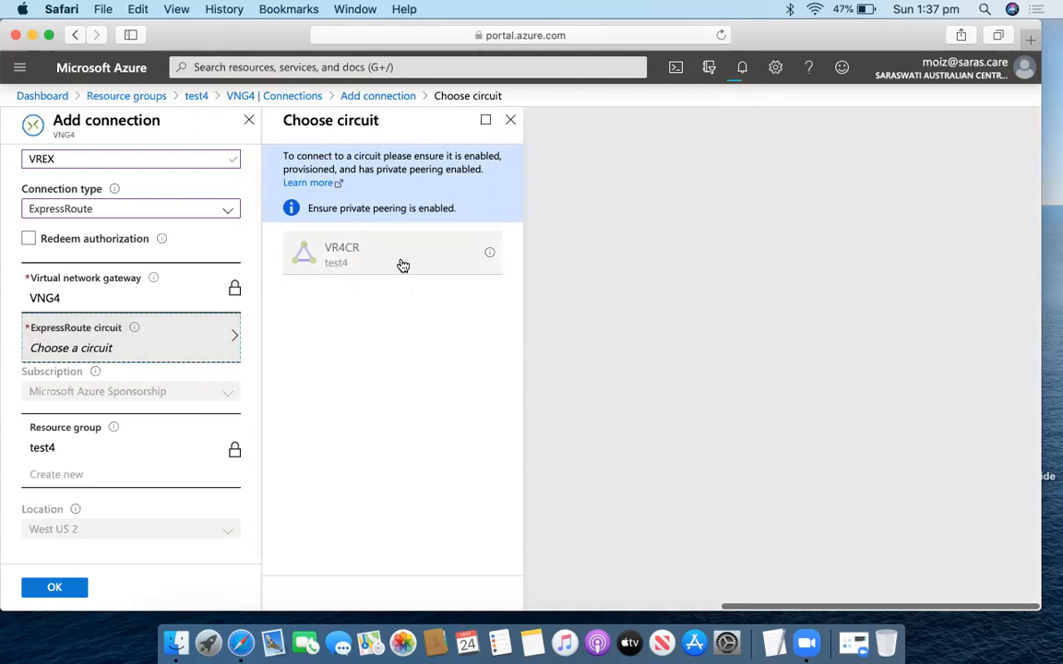
pyautogui.click(513, 121)
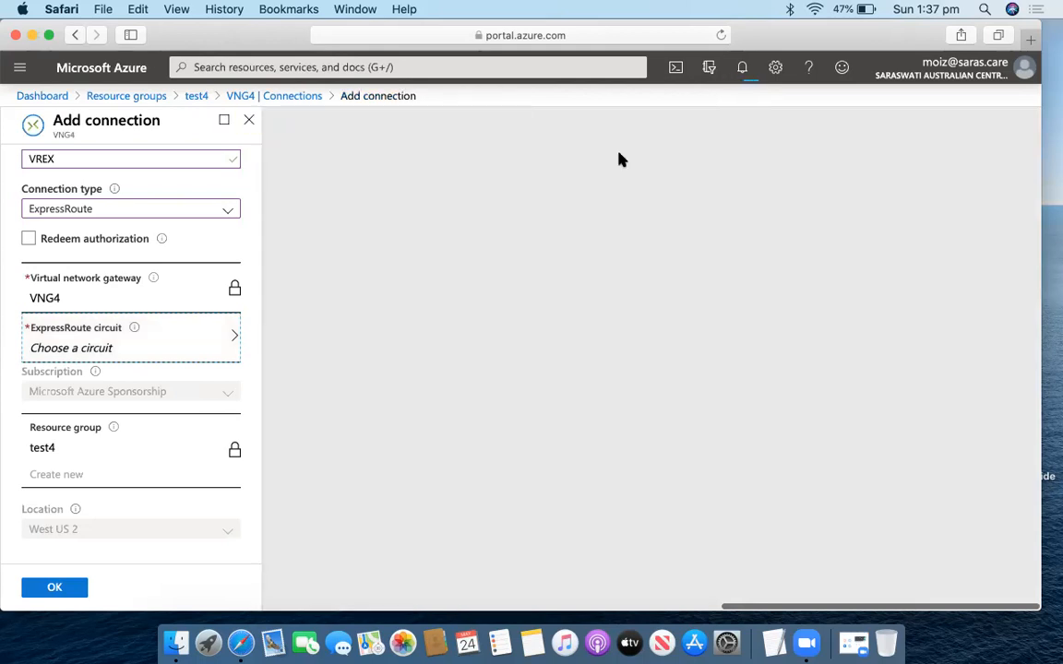
pyautogui.click(741, 74)
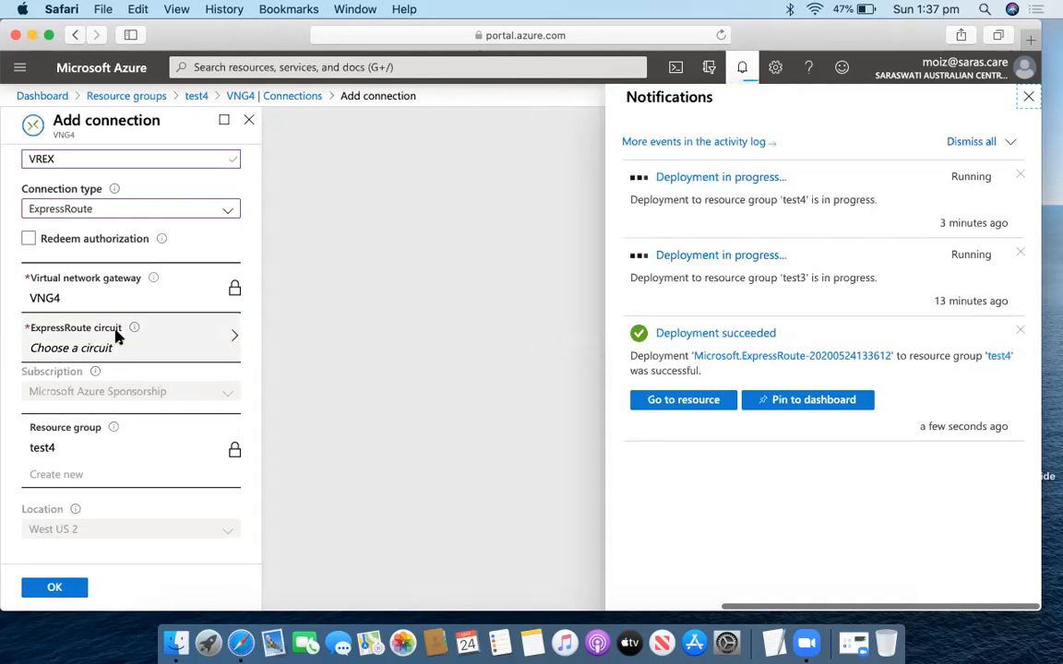
pyautogui.click(742, 70)
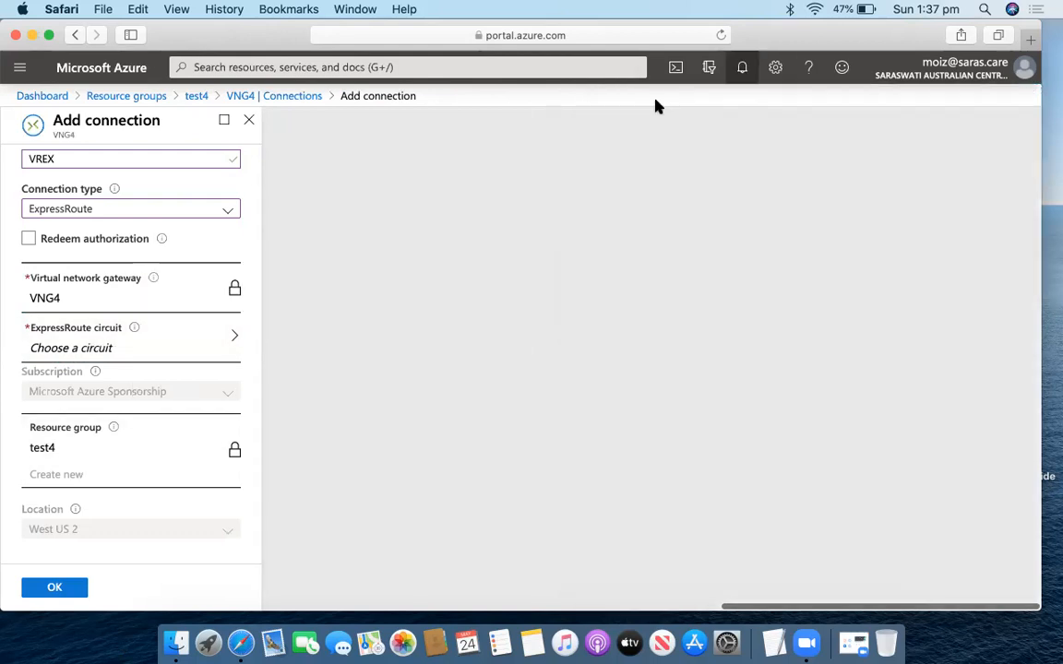
pyautogui.click(152, 348)
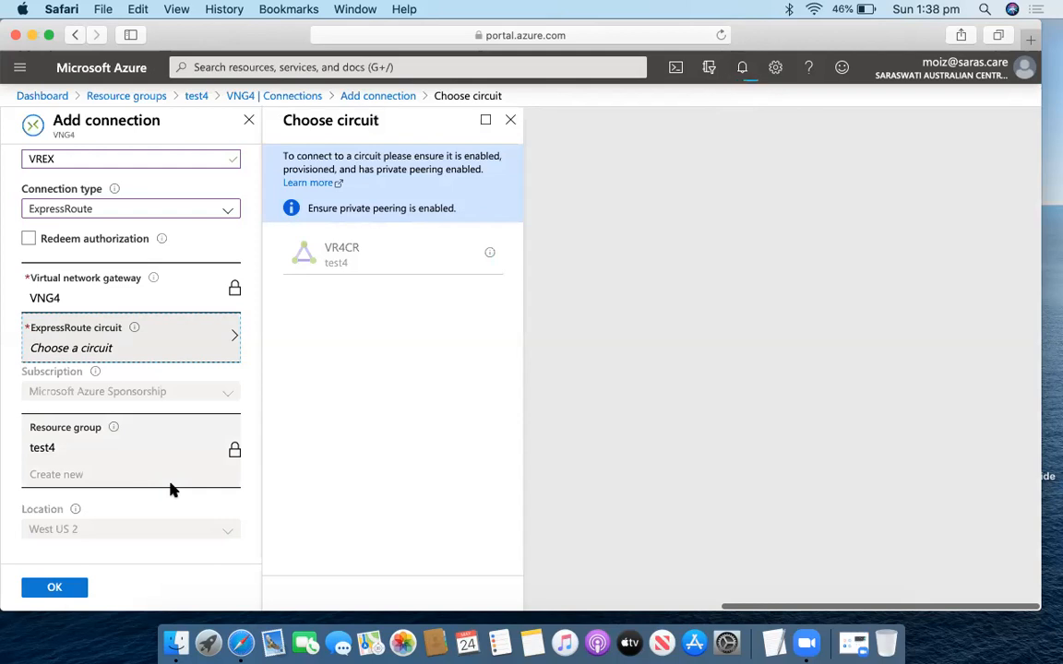
pyautogui.click(514, 122)
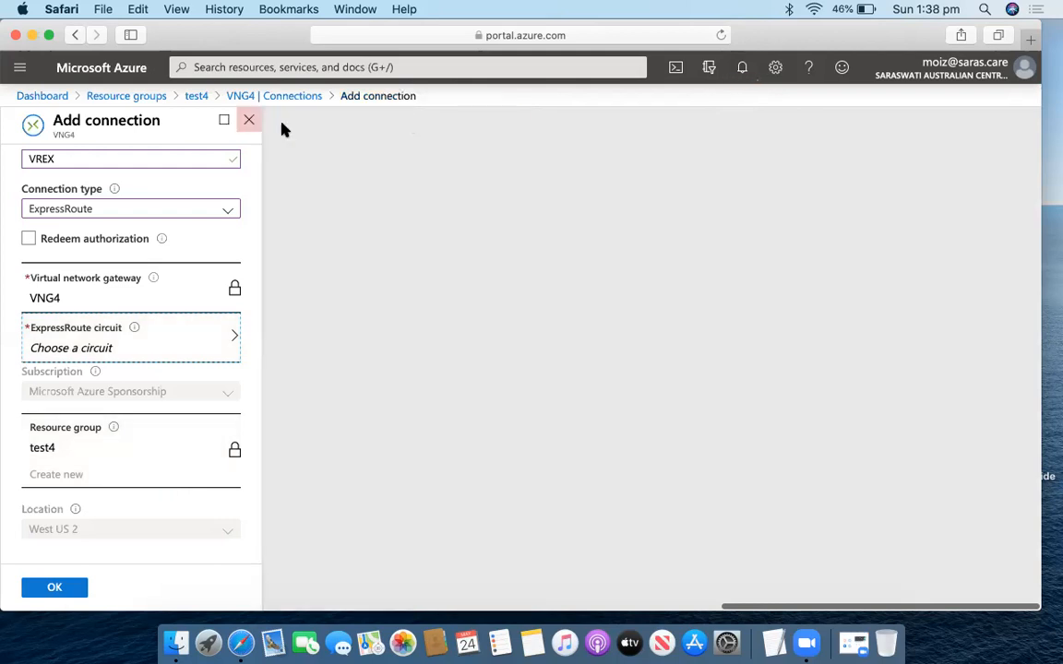
pyautogui.click(249, 120)
# Discard the unsaved VREX connection, then switch over to Finder.
pyautogui.click(673, 342)
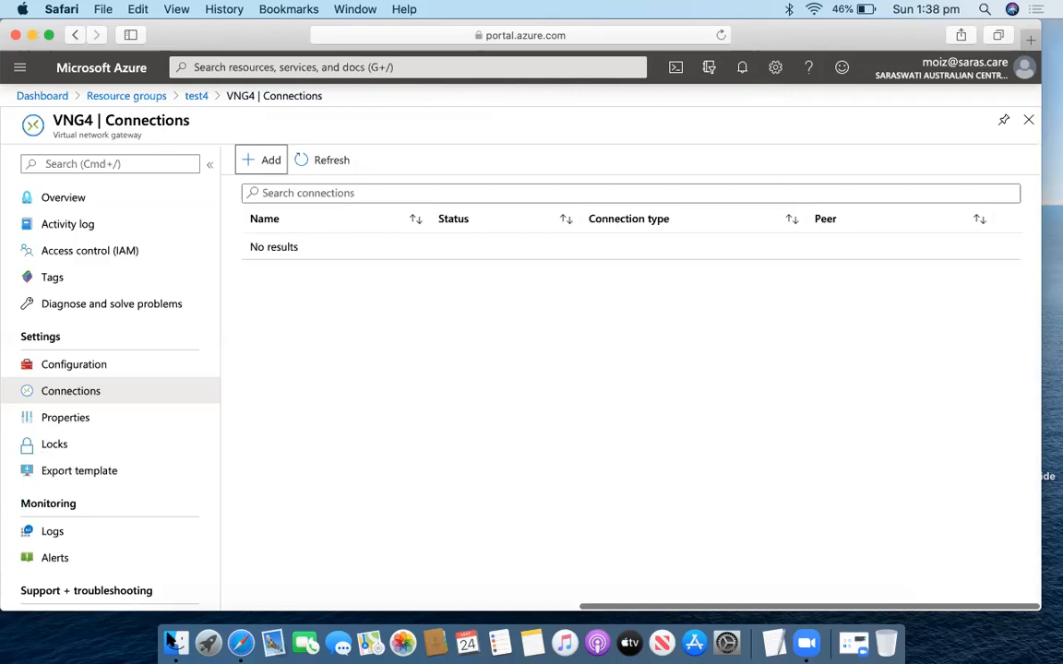
pyautogui.click(175, 641)
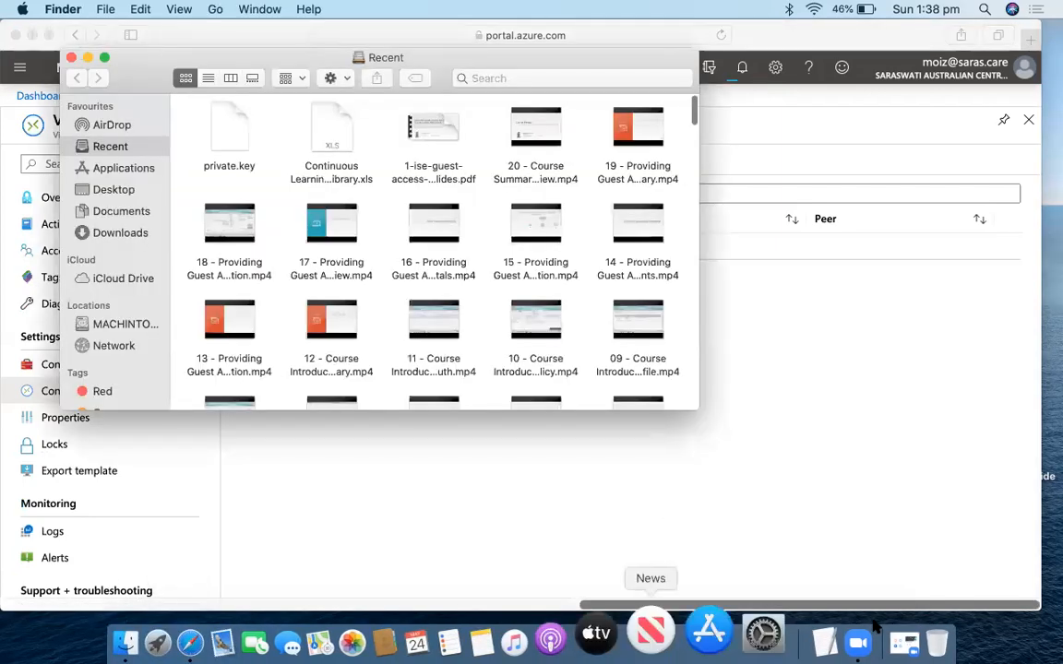